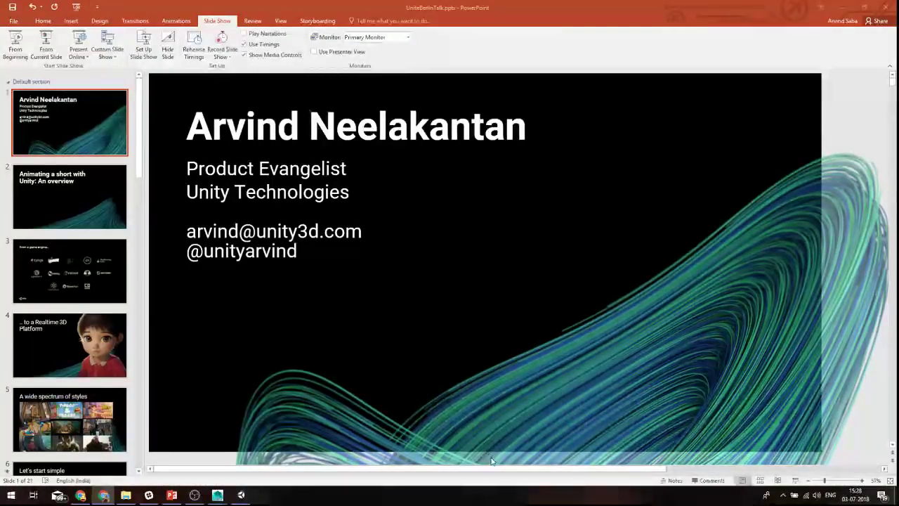
Adjust the system volume and bring the UniteBerlinTalk.pptx presentation window to the front.
{"action": "mouse_move", "coordinate": [193, 497]}
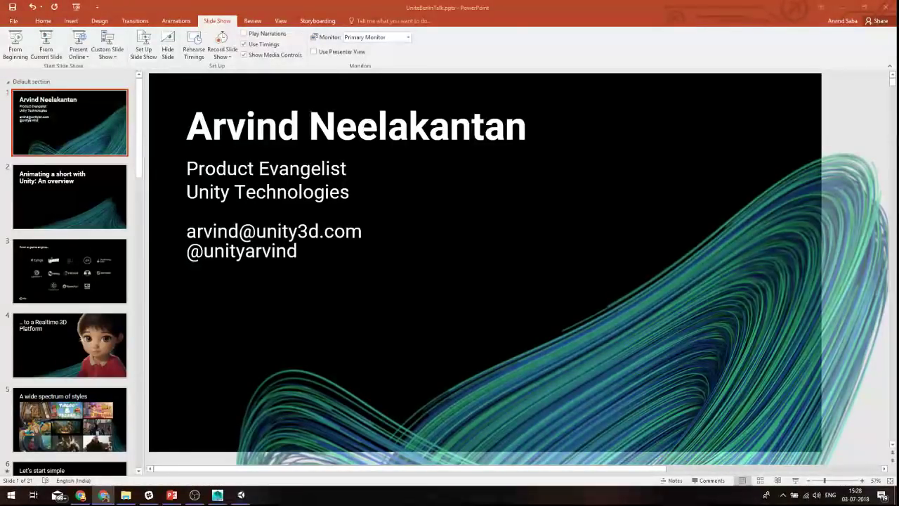
{"action": "key", "text": "XF86AudioRaiseVolume"}
{"action": "key", "text": "XF86AudioRaiseVolume"}
{"action": "key", "text": "XF86AudioRaiseVolume"}
{"action": "key", "text": "XF86AudioRaiseVolume"}
{"action": "key", "text": "XF86AudioRaiseVolume"}
{"action": "key", "text": "XF86AudioRaiseVolume"}
{"action": "key", "text": "XF86AudioLowerVolume"}
{"action": "key", "text": "XF86AudioLowerVolume"}
{"action": "left_click", "coordinate": [817, 469]}
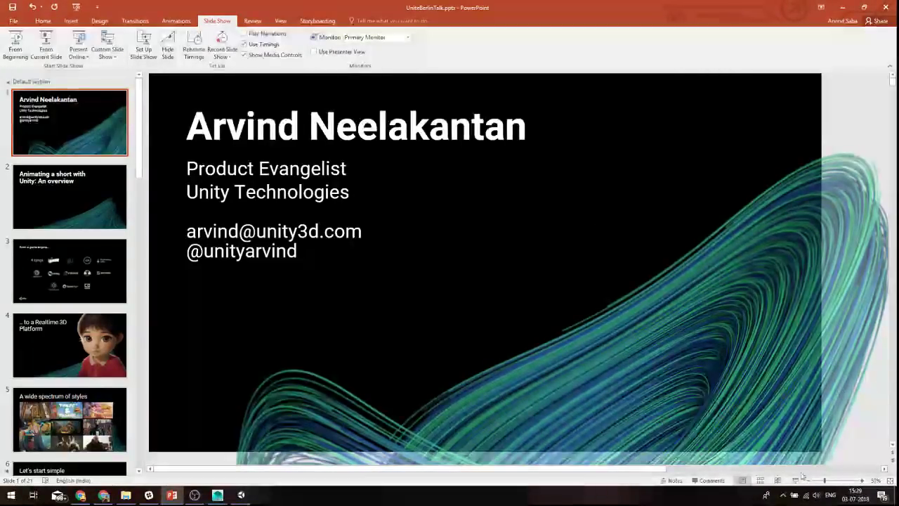
Start the full-screen slide show from the current title slide.
{"action": "left_click", "coordinate": [795, 479]}
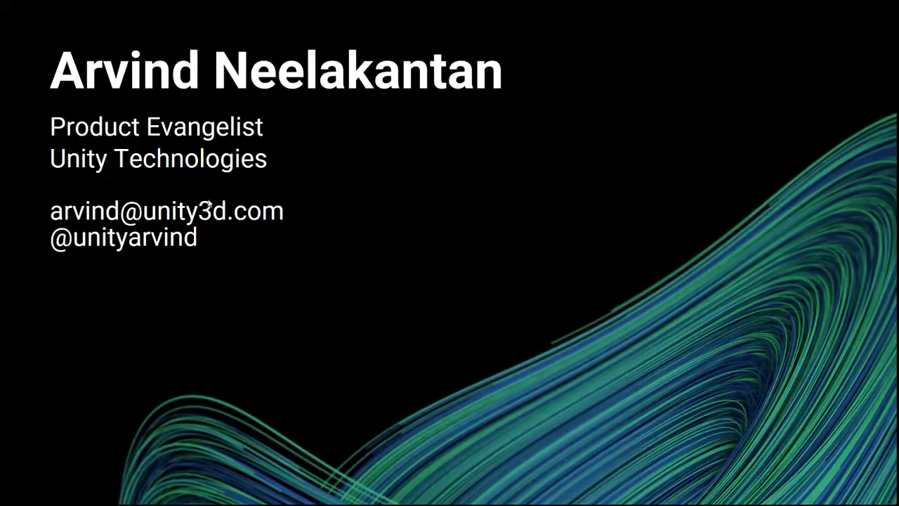
Advance the slide show to the 'A wide spectrum of styles' grid slide.
{"action": "left_click", "coordinate": [359, 231]}
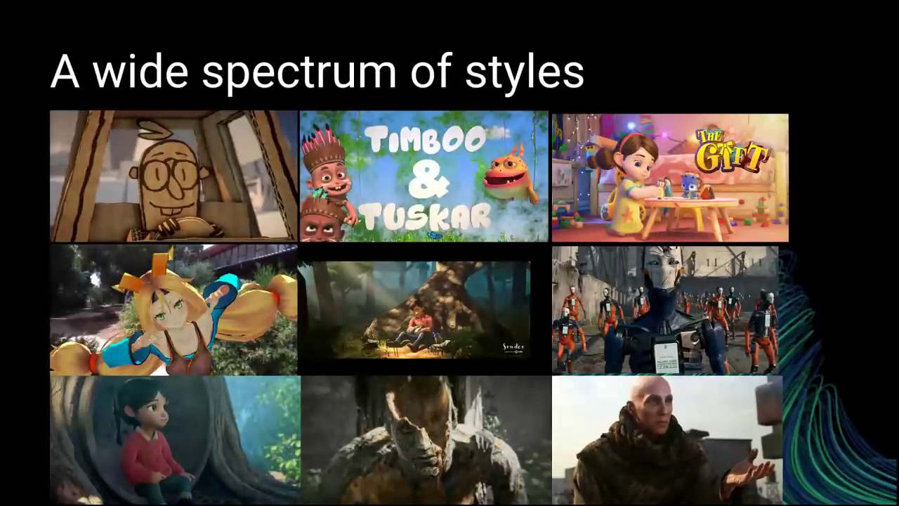
Play the 'Let's start simple' video, pausing and resuming it, then advance to the Chennai map.
{"action": "key", "text": "Right"}
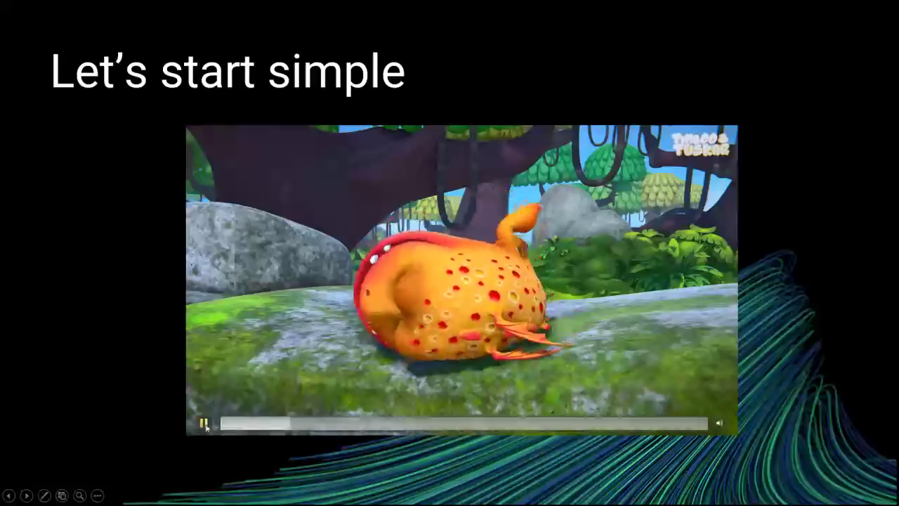
{"action": "left_click", "coordinate": [202, 422]}
{"action": "left_click", "coordinate": [237, 423]}
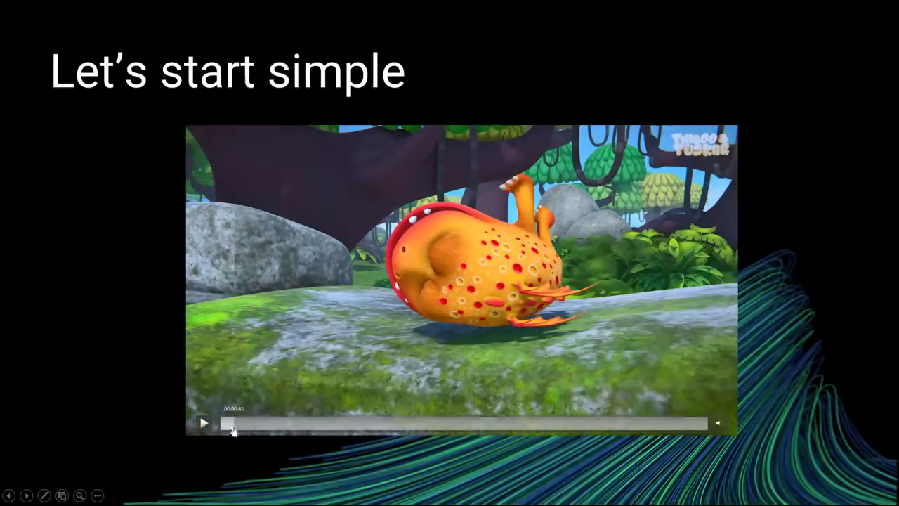
{"action": "left_click", "coordinate": [202, 422]}
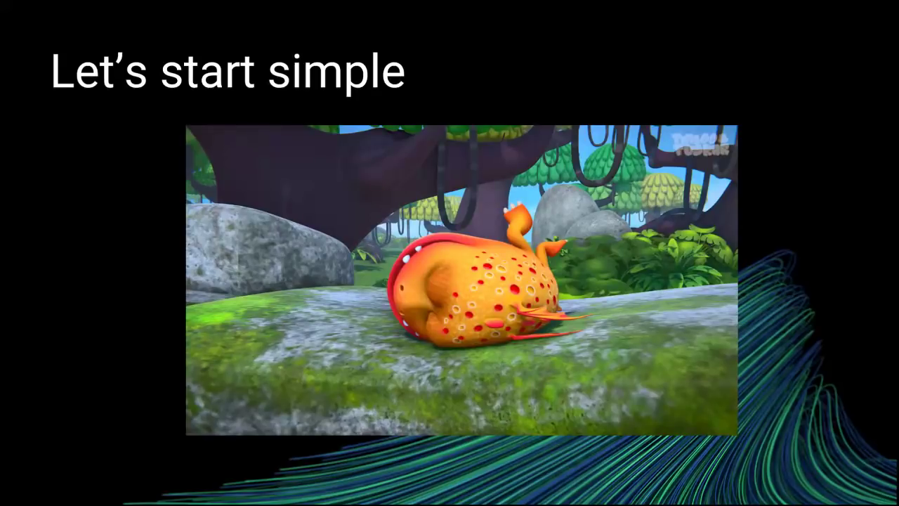
{"action": "mouse_move", "coordinate": [239, 372]}
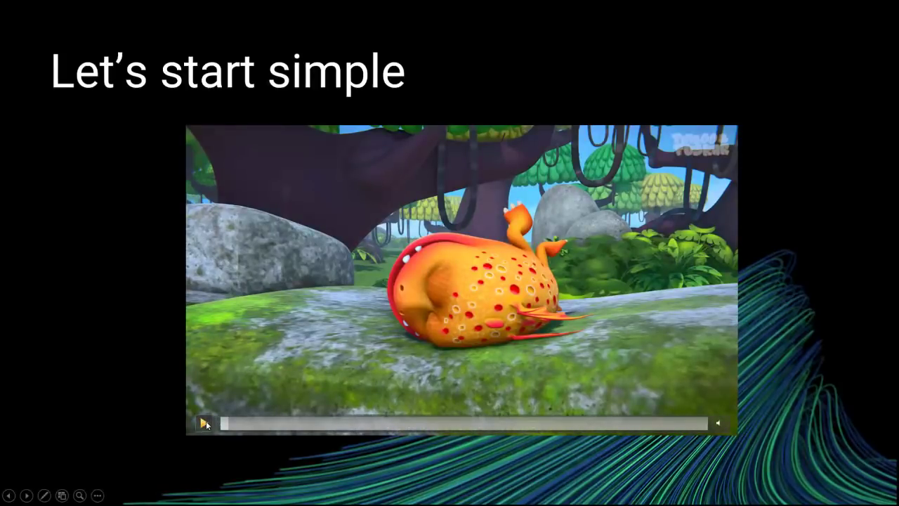
{"action": "left_click", "coordinate": [205, 421]}
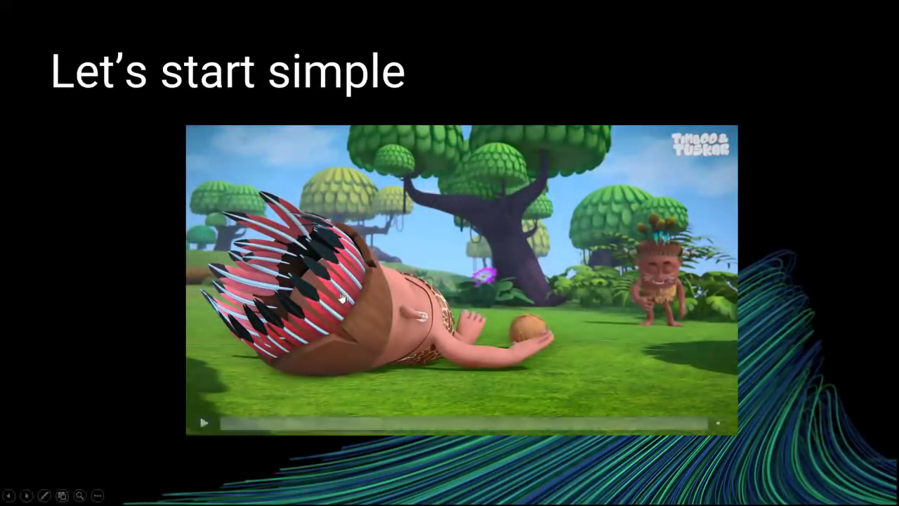
{"action": "left_click", "coordinate": [801, 308]}
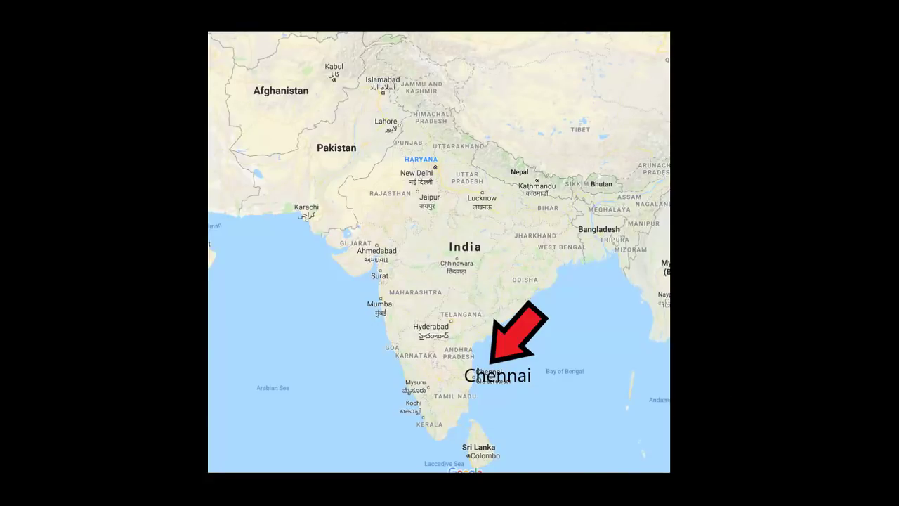
Move past the '9 step process' outline to the 'Let's Begin!' slide.
{"action": "key", "text": "Right"}
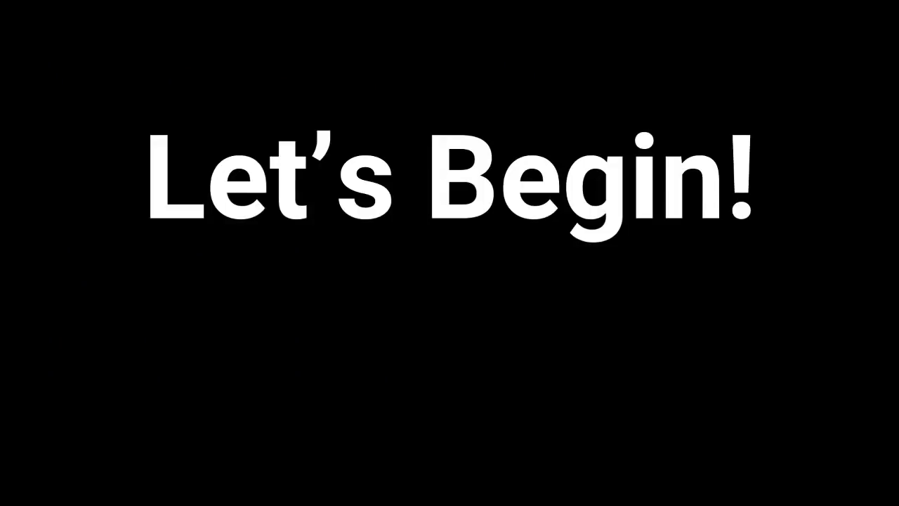
End the slide show, switch to Unity, and widen the Hierarchy and Scene/Game panels.
{"action": "key", "text": "Escape"}
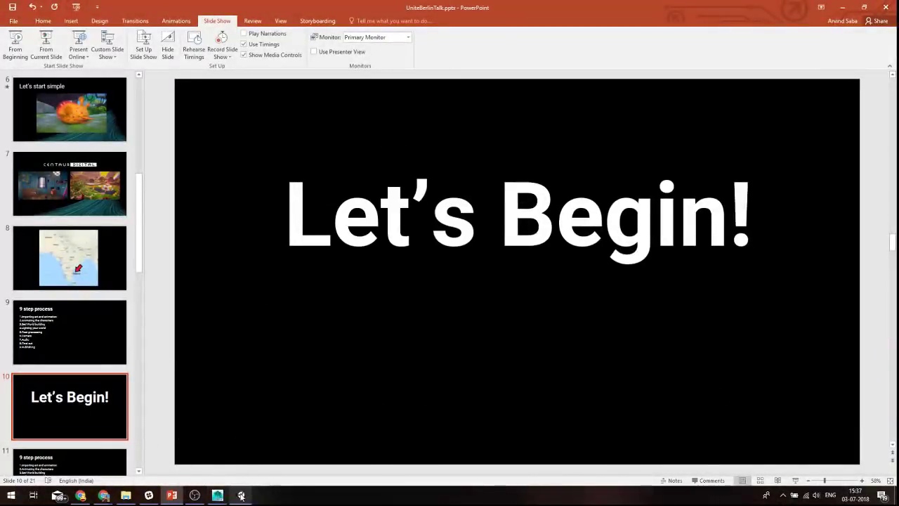
{"action": "left_click", "coordinate": [241, 495]}
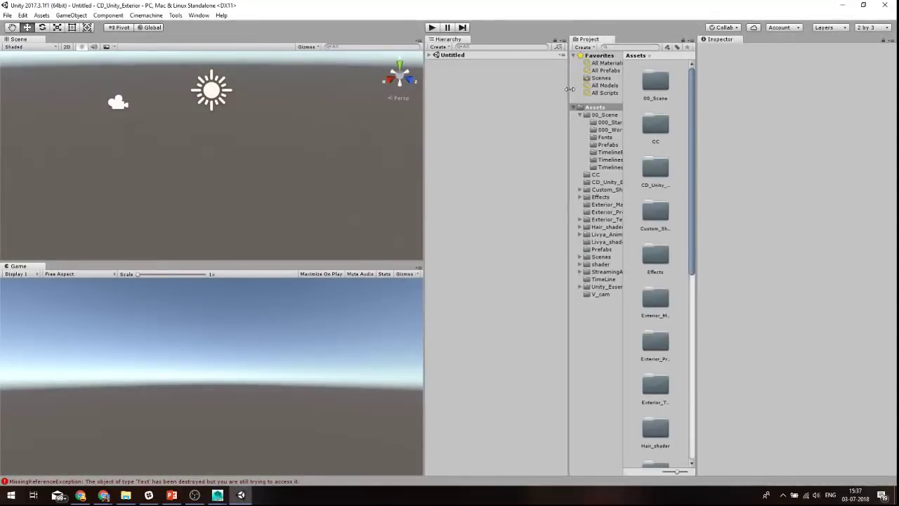
{"action": "left_click_drag", "start_coordinate": [567, 95], "coordinate": [580, 98]}
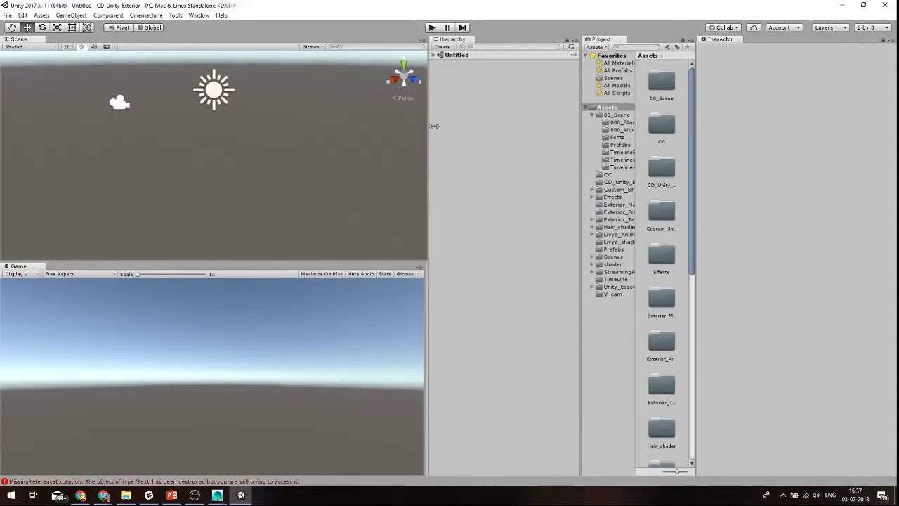
{"action": "left_click_drag", "start_coordinate": [424, 127], "coordinate": [448, 132]}
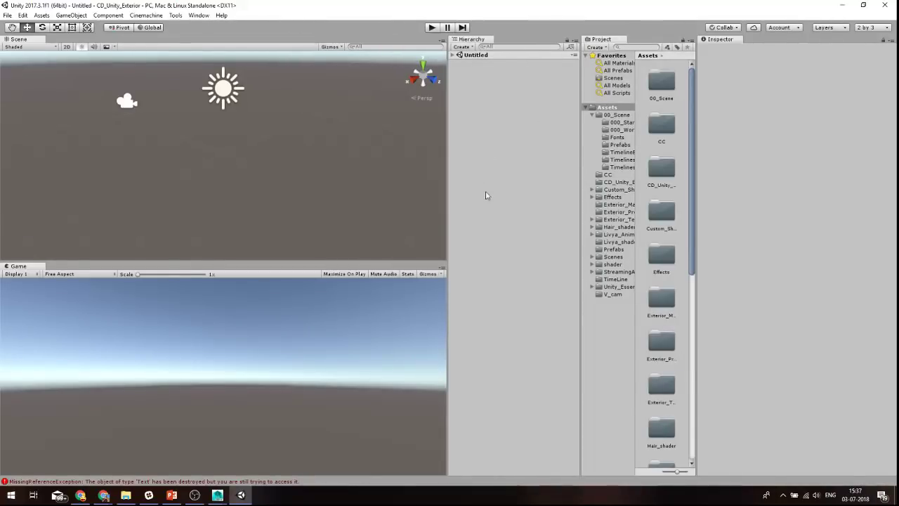
{"action": "left_click", "coordinate": [222, 495]}
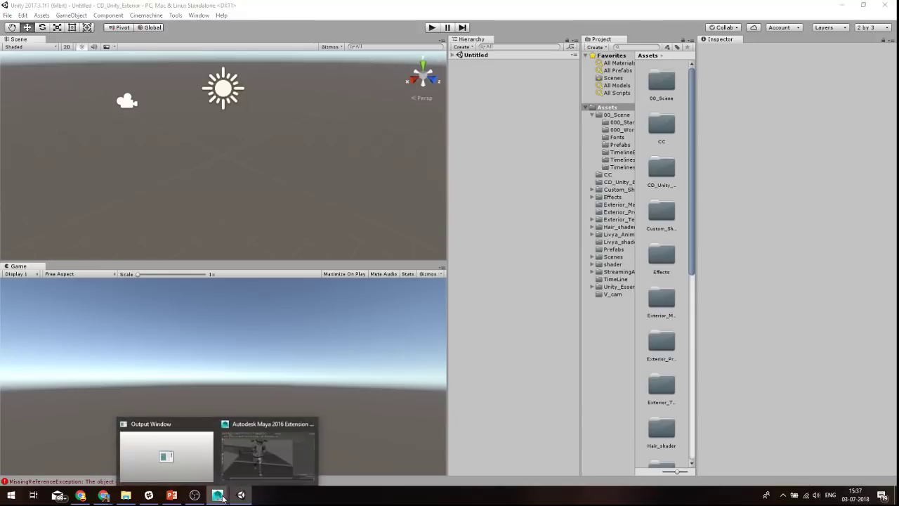
Switch to the CD_Livya_Run_anim.ma scene in Maya and orbit closer to the running character.
{"action": "left_click", "coordinate": [268, 453]}
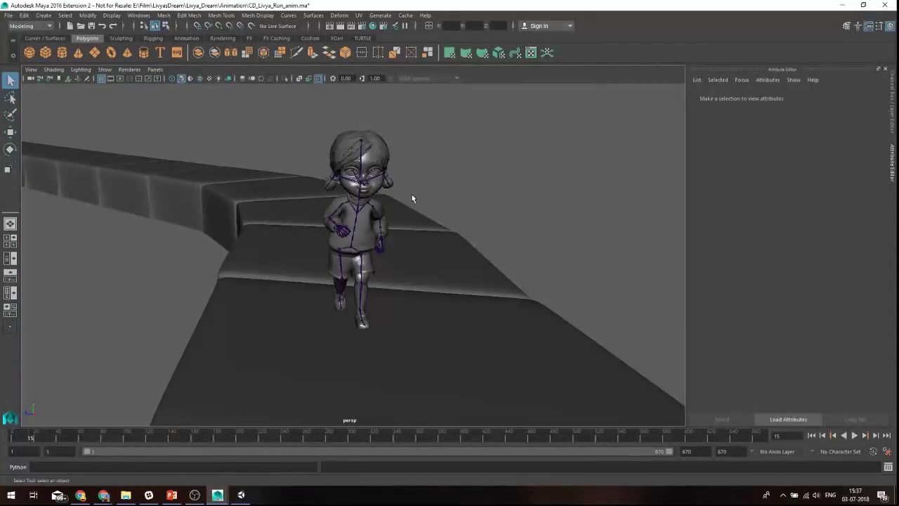
{"action": "left_click_drag", "start_coordinate": [411, 195], "coordinate": [452, 176], "text": "alt"}
{"action": "right_click_drag", "start_coordinate": [451, 176], "coordinate": [449, 181], "text": "alt"}
{"action": "mouse_move", "coordinate": [449, 180]}
{"action": "left_mouse_down", "text": "alt"}
{"action": "mouse_move", "coordinate": [435, 235]}
{"action": "mouse_move", "coordinate": [449, 184]}
{"action": "mouse_move", "coordinate": [450, 226]}
{"action": "mouse_move", "coordinate": [512, 217]}
{"action": "mouse_move", "coordinate": [486, 203]}
{"action": "mouse_move", "coordinate": [473, 217]}
{"action": "mouse_move", "coordinate": [449, 219]}
{"action": "mouse_move", "coordinate": [470, 215]}
{"action": "mouse_move", "coordinate": [446, 208]}
{"action": "mouse_move", "coordinate": [401, 236]}
{"action": "left_mouse_up", "text": "alt"}
{"action": "scroll", "coordinate": [449, 185], "scroll_direction": "down", "scroll_amount": 5}
{"action": "scroll", "coordinate": [449, 227], "scroll_direction": "down", "scroll_amount": 5}
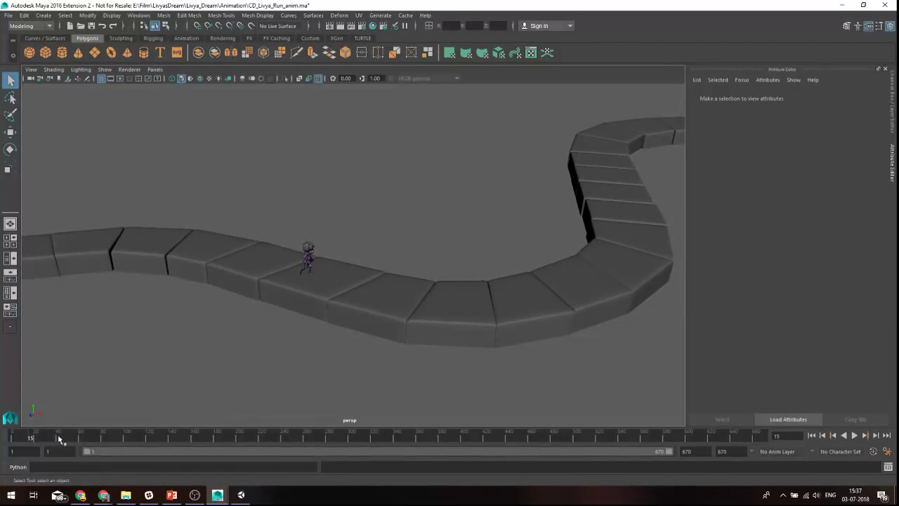
Play the run animation and scrub it to frame 119, viewing the path from a side angle.
{"action": "key", "text": "alt+v"}
{"action": "mouse_move", "coordinate": [147, 440]}
{"action": "left_mouse_down"}
{"action": "mouse_move", "coordinate": [178, 444]}
{"action": "mouse_move", "coordinate": [109, 449]}
{"action": "mouse_move", "coordinate": [73, 436]}
{"action": "mouse_move", "coordinate": [110, 443]}
{"action": "mouse_move", "coordinate": [102, 451]}
{"action": "mouse_move", "coordinate": [111, 451]}
{"action": "mouse_move", "coordinate": [92, 450]}
{"action": "left_mouse_up"}
{"action": "mouse_move", "coordinate": [393, 309]}
{"action": "left_mouse_down", "text": "alt"}
{"action": "mouse_move", "coordinate": [498, 271]}
{"action": "mouse_move", "coordinate": [357, 283]}
{"action": "left_mouse_up", "text": "alt"}
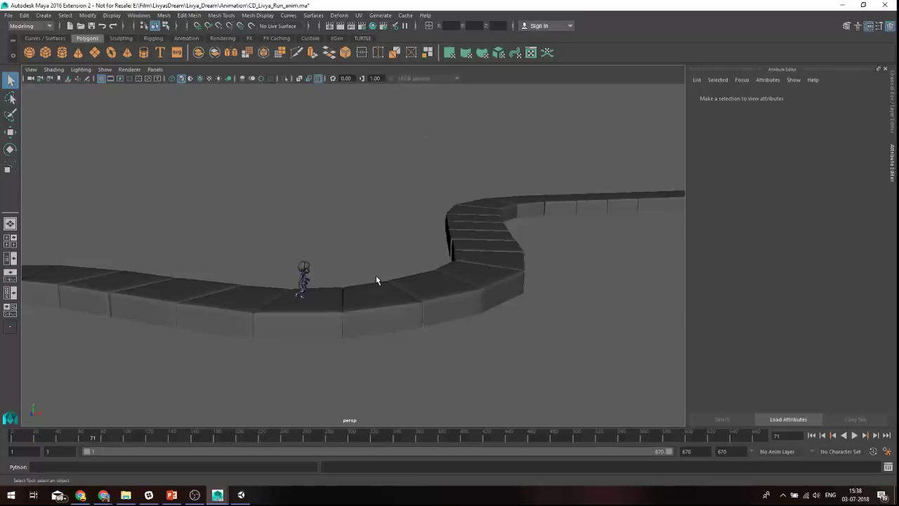
{"action": "left_click_drag", "start_coordinate": [376, 276], "coordinate": [366, 302], "text": "alt"}
{"action": "scroll", "coordinate": [335, 283], "scroll_direction": "up", "scroll_amount": 5}
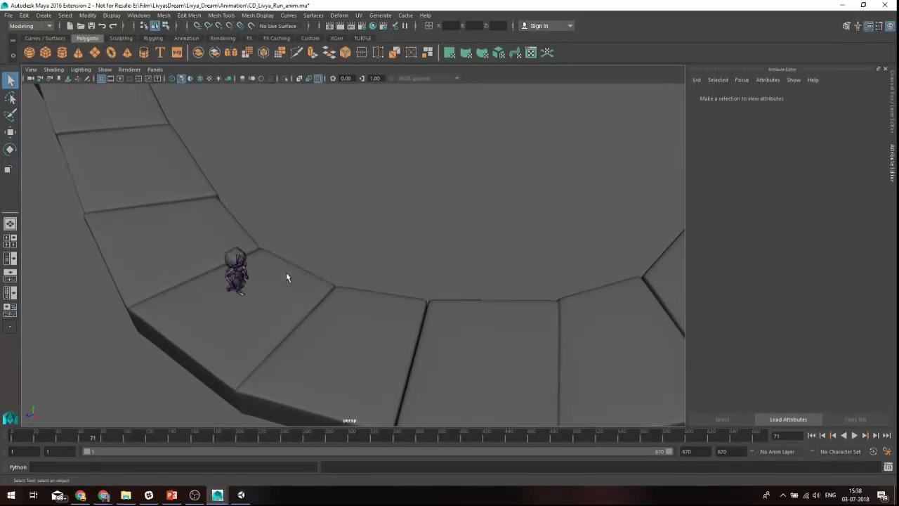
{"action": "mouse_move", "coordinate": [286, 273]}
{"action": "left_mouse_down", "text": "alt"}
{"action": "mouse_move", "coordinate": [311, 260]}
{"action": "mouse_move", "coordinate": [355, 203]}
{"action": "left_mouse_up", "text": "alt"}
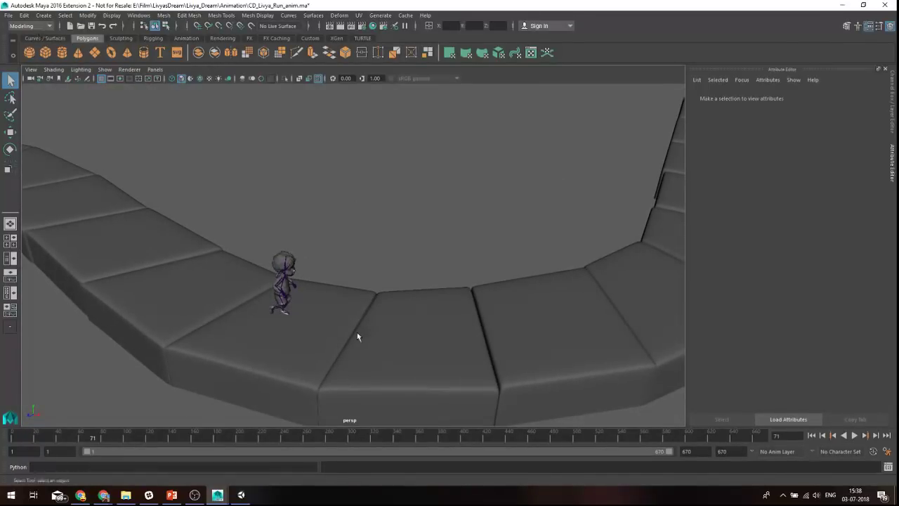
{"action": "left_click_drag", "start_coordinate": [168, 432], "coordinate": [148, 442]}
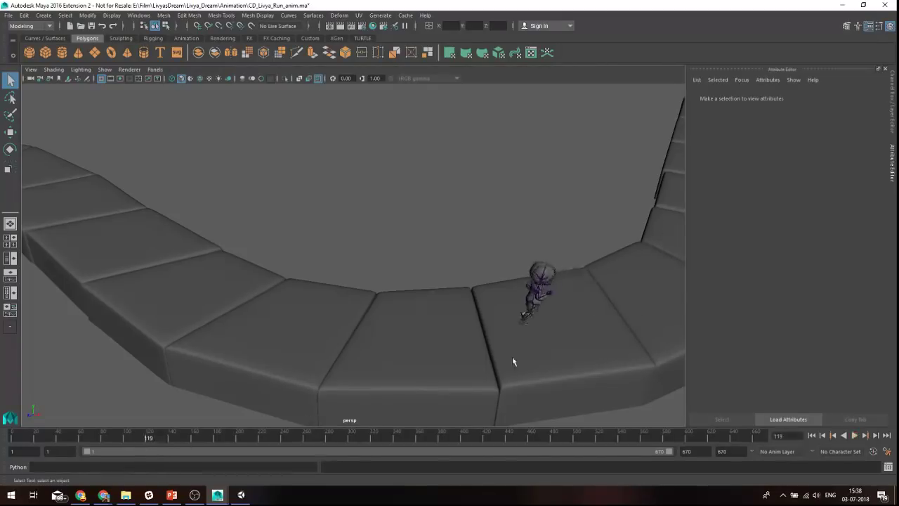
{"action": "mouse_move", "coordinate": [512, 356]}
{"action": "left_mouse_down", "text": "alt"}
{"action": "mouse_move", "coordinate": [450, 302]}
{"action": "mouse_move", "coordinate": [384, 297]}
{"action": "left_mouse_up", "text": "alt"}
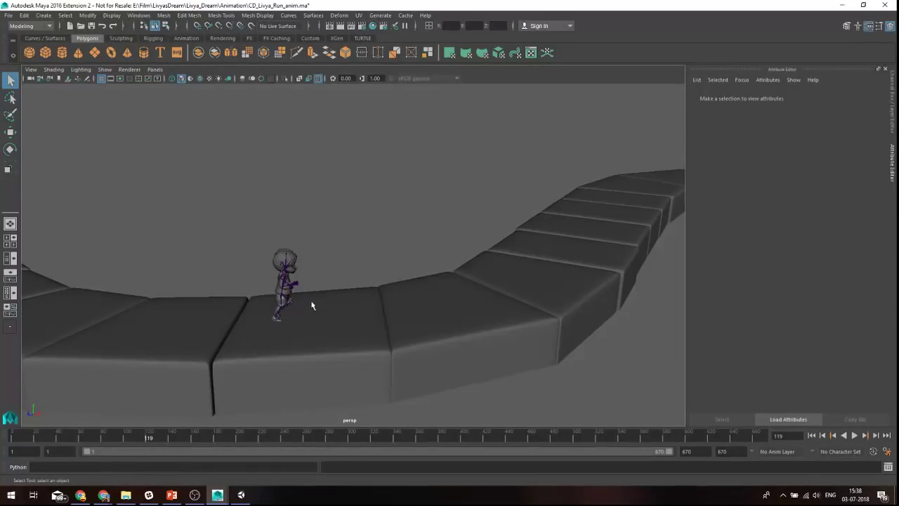
{"action": "left_click", "coordinate": [287, 264]}
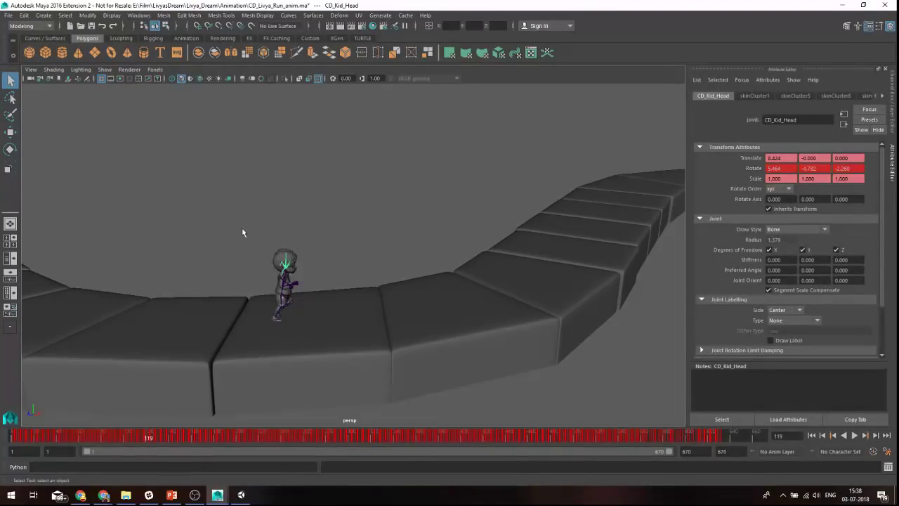
{"action": "left_click", "coordinate": [352, 270]}
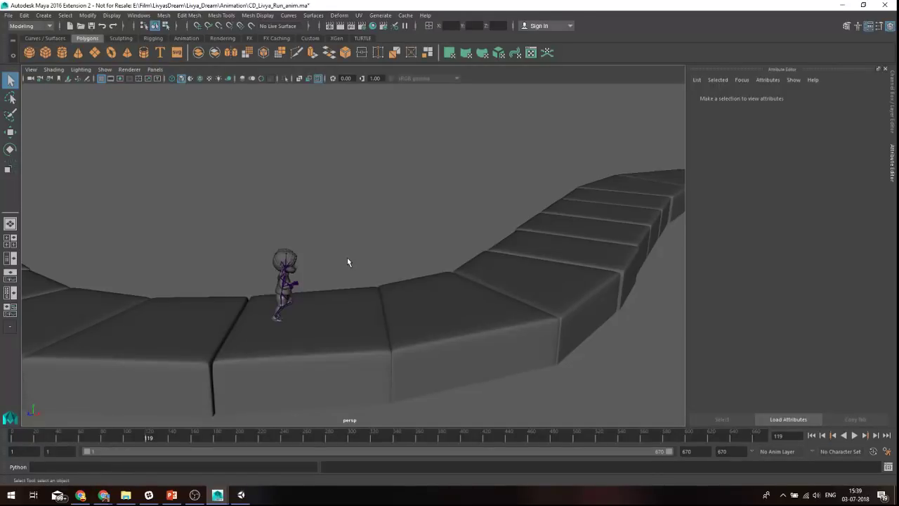
{"action": "left_click_drag", "start_coordinate": [378, 258], "coordinate": [331, 240], "text": "alt"}
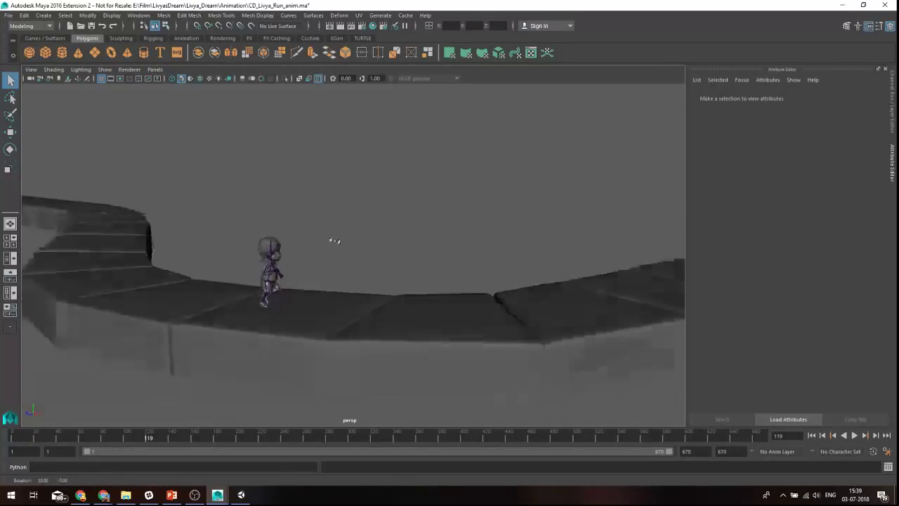
{"action": "right_click_drag", "start_coordinate": [331, 241], "coordinate": [320, 235], "text": "alt"}
{"action": "left_click_drag", "start_coordinate": [320, 234], "coordinate": [405, 240], "text": "alt"}
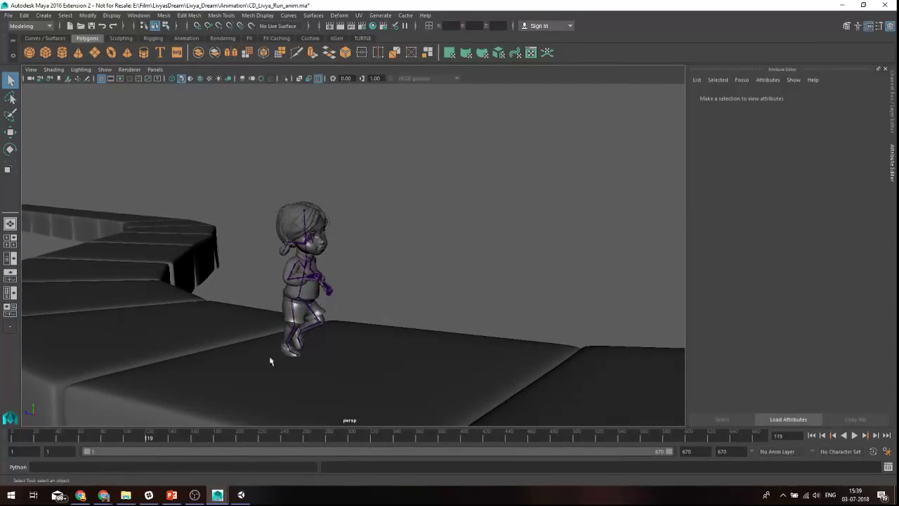
{"action": "mouse_move", "coordinate": [267, 441]}
{"action": "left_mouse_down"}
{"action": "mouse_move", "coordinate": [334, 442]}
{"action": "mouse_move", "coordinate": [121, 439]}
{"action": "mouse_move", "coordinate": [139, 439]}
{"action": "mouse_move", "coordinate": [131, 441]}
{"action": "left_mouse_up"}
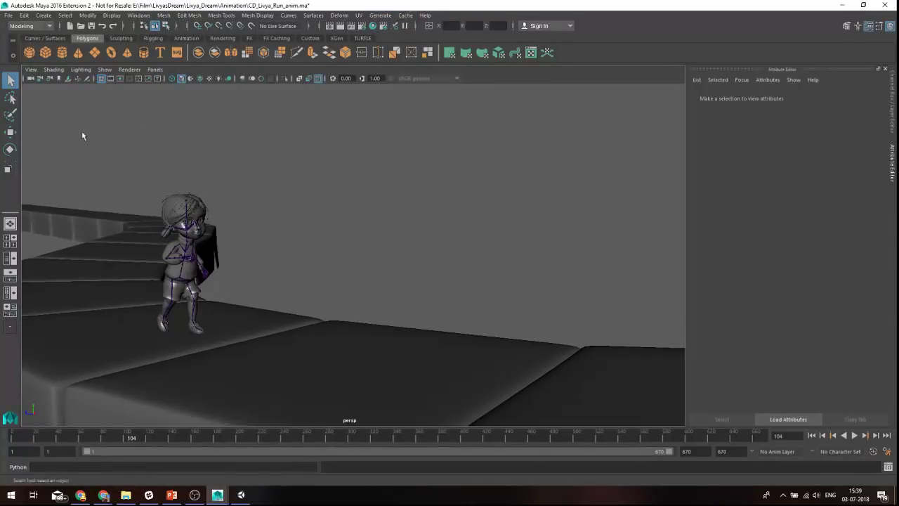
Open the Outliner from the Windows menu and move it toward the screen centre.
{"action": "left_click", "coordinate": [130, 16]}
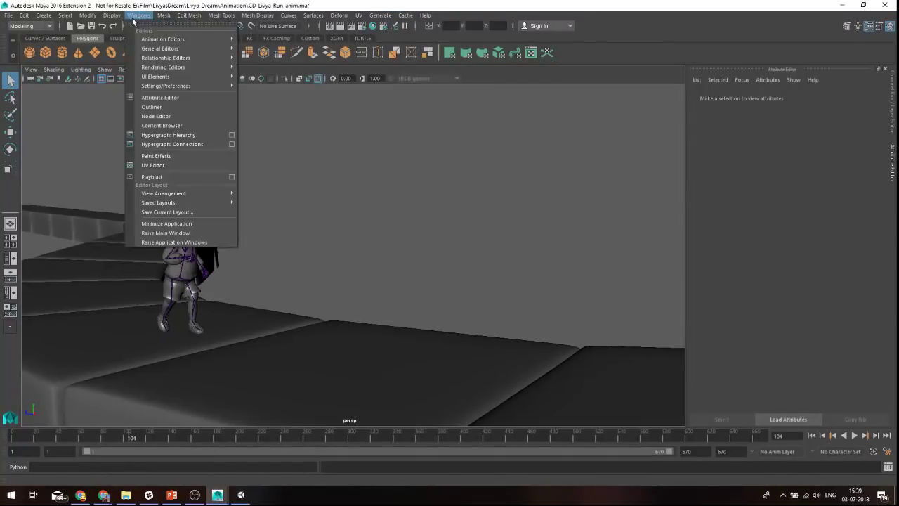
{"action": "left_click", "coordinate": [159, 110]}
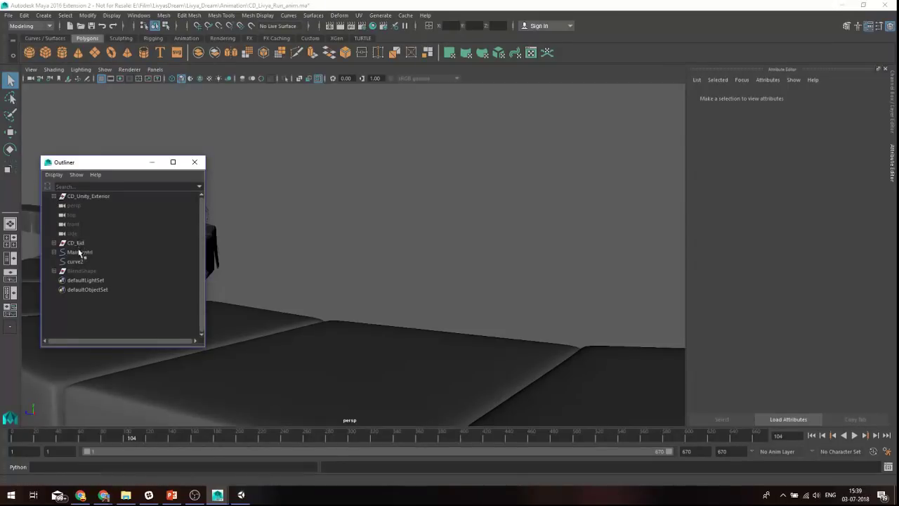
{"action": "left_click", "coordinate": [138, 15]}
{"action": "left_click", "coordinate": [153, 107]}
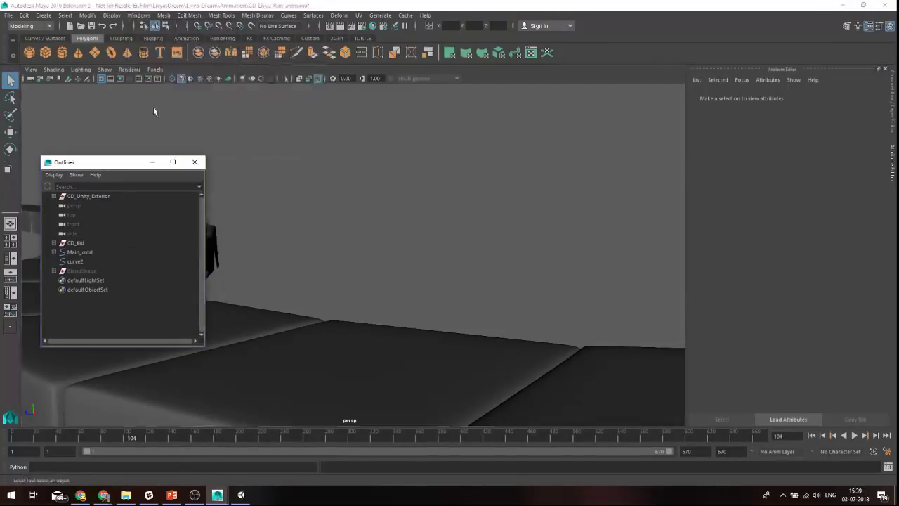
{"action": "left_click_drag", "start_coordinate": [86, 164], "coordinate": [348, 113]}
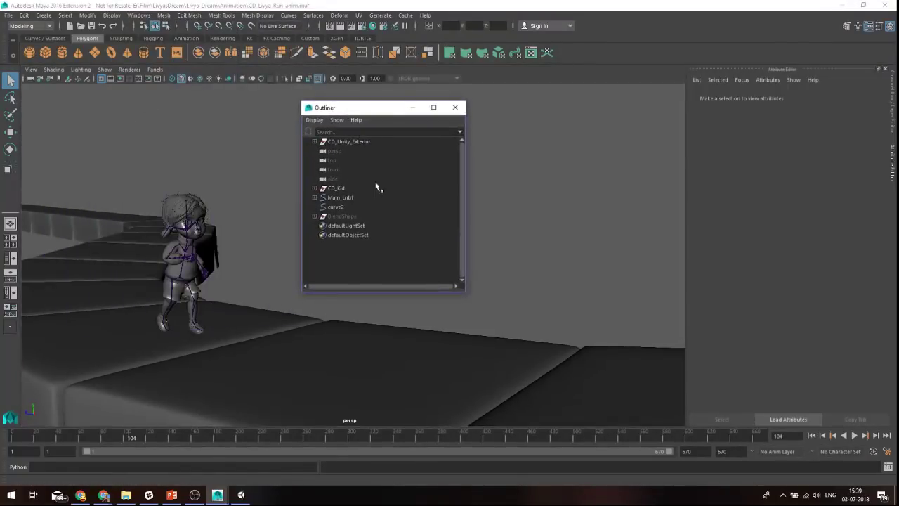
Select CD_Kid and choose Cache > Alembic Cache > Export Selection to Alembic.
{"action": "left_click", "coordinate": [340, 188]}
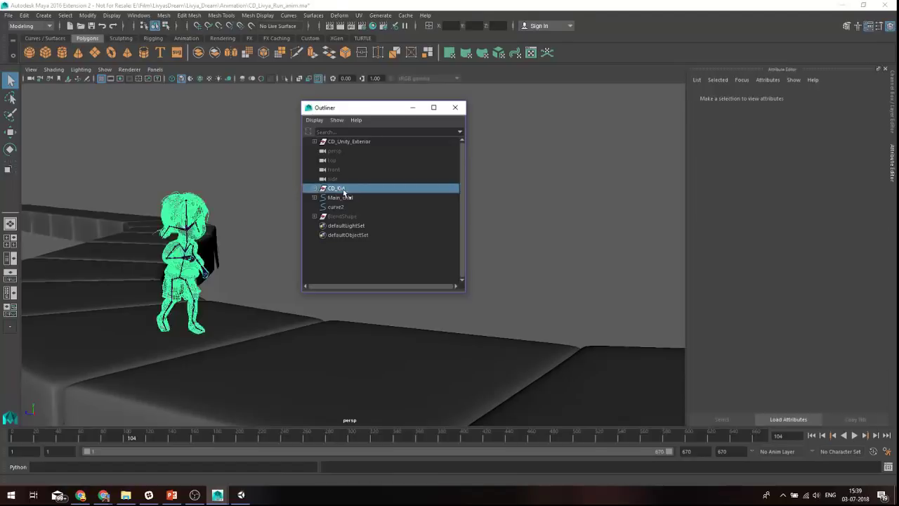
{"action": "left_click", "coordinate": [407, 16]}
{"action": "mouse_move", "coordinate": [430, 33]}
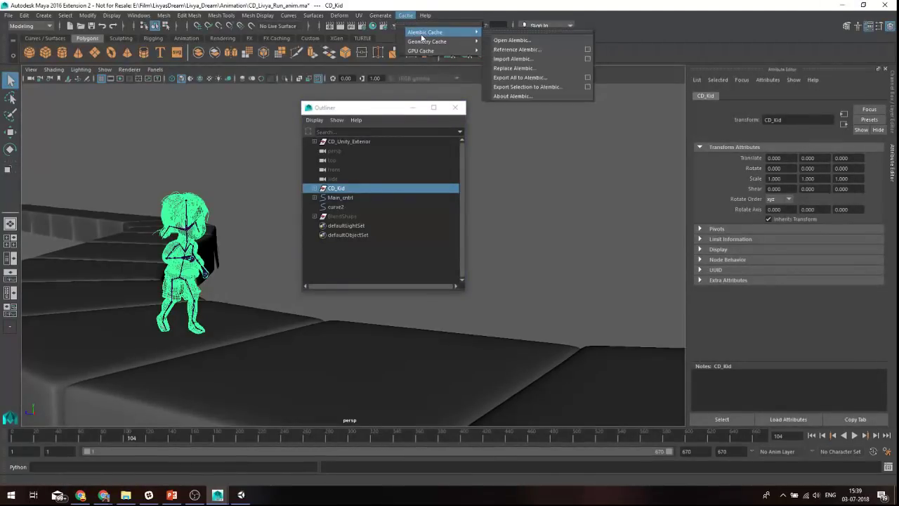
{"action": "left_click", "coordinate": [511, 89]}
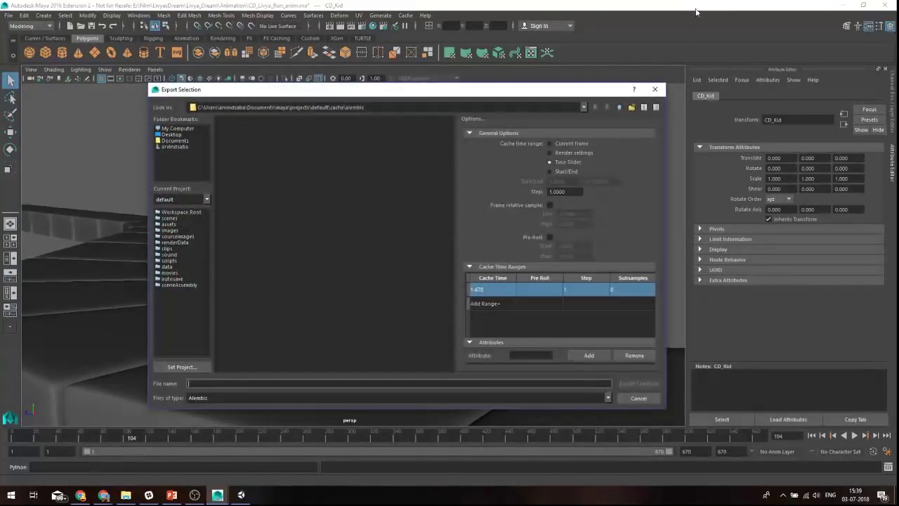
Look through the Alembic export's General and Advanced Options, then close it without exporting.
{"action": "left_click_drag", "start_coordinate": [476, 88], "coordinate": [504, 71]}
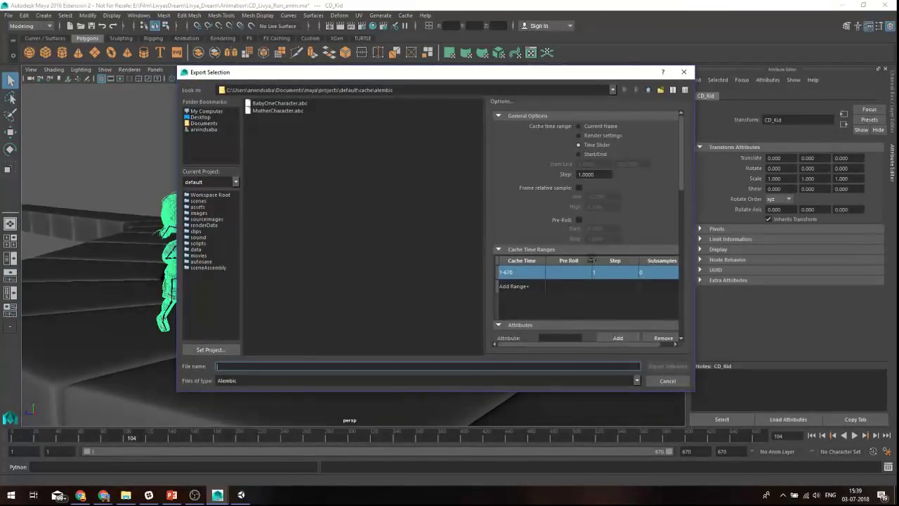
{"action": "scroll", "coordinate": [624, 192], "scroll_direction": "down", "scroll_amount": 1}
{"action": "scroll", "coordinate": [624, 193], "scroll_direction": "down", "scroll_amount": 3}
{"action": "scroll", "coordinate": [635, 196], "scroll_direction": "down", "scroll_amount": 2}
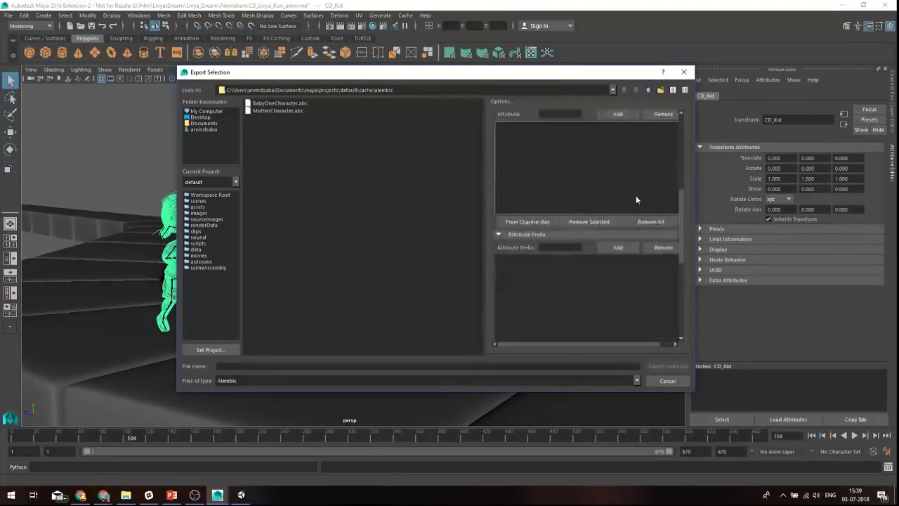
{"action": "scroll", "coordinate": [635, 197], "scroll_direction": "down", "scroll_amount": 3}
{"action": "scroll", "coordinate": [627, 231], "scroll_direction": "down", "scroll_amount": 2}
{"action": "scroll", "coordinate": [625, 223], "scroll_direction": "up", "scroll_amount": 4}
{"action": "scroll", "coordinate": [627, 227], "scroll_direction": "up", "scroll_amount": 4}
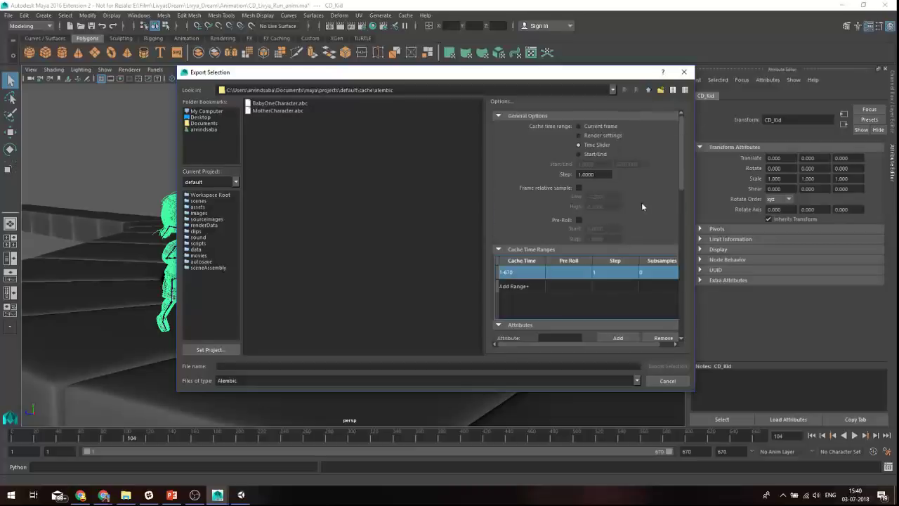
{"action": "scroll", "coordinate": [637, 200], "scroll_direction": "down", "scroll_amount": 5}
{"action": "scroll", "coordinate": [637, 204], "scroll_direction": "down", "scroll_amount": 5}
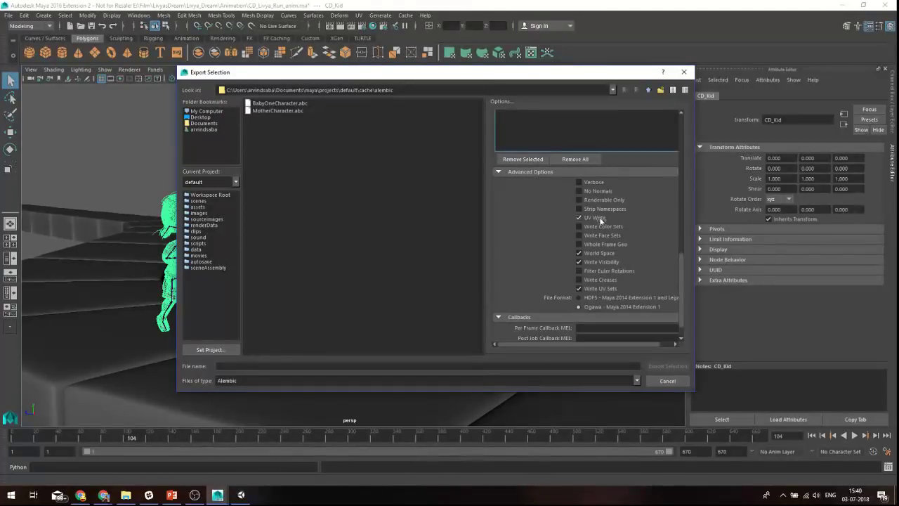
{"action": "scroll", "coordinate": [605, 218], "scroll_direction": "down", "scroll_amount": 1}
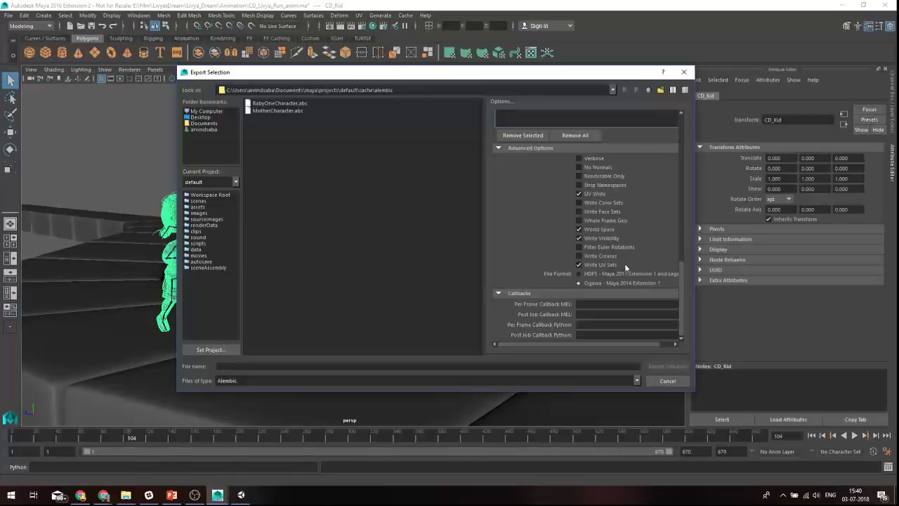
{"action": "left_click", "coordinate": [685, 73]}
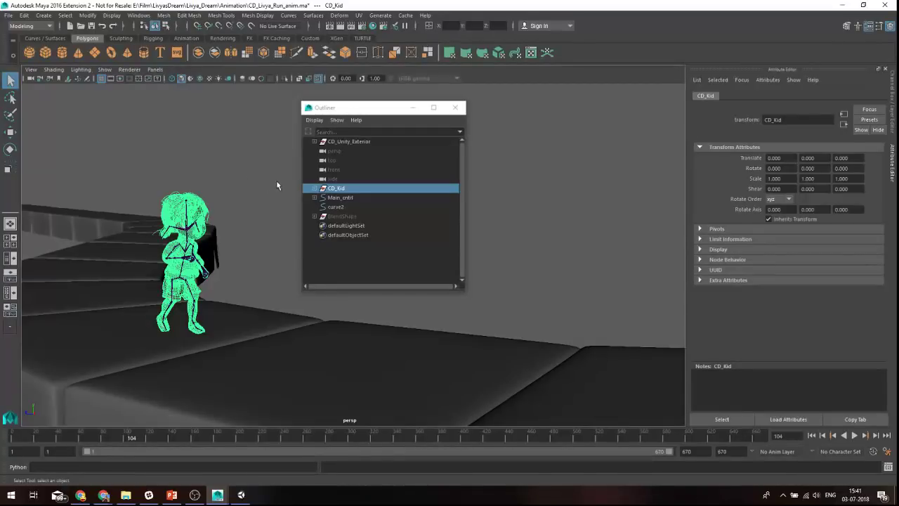
Switch from Maya back to Unity's empty Untitled scene in CD_Unity_Exterior.
{"action": "left_click", "coordinate": [240, 496]}
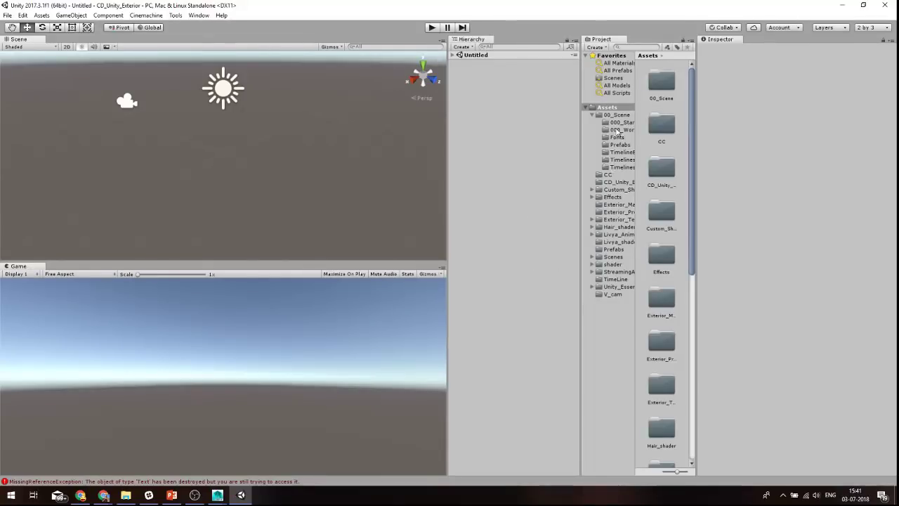
Widen the folder tree, open 00_Scene > Prefabs, and show the run prefab's Alembic Stream Player (end 27.92).
{"action": "left_click_drag", "start_coordinate": [578, 138], "coordinate": [535, 138]}
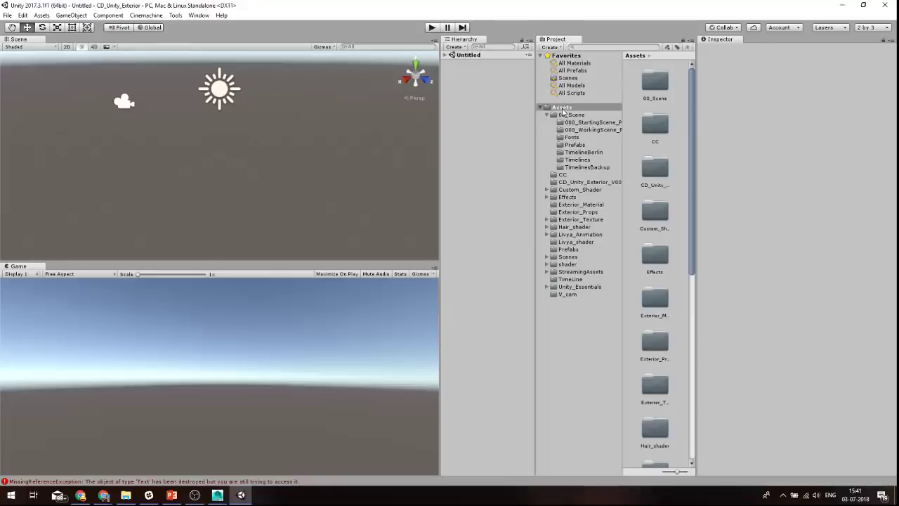
{"action": "left_click", "coordinate": [575, 145]}
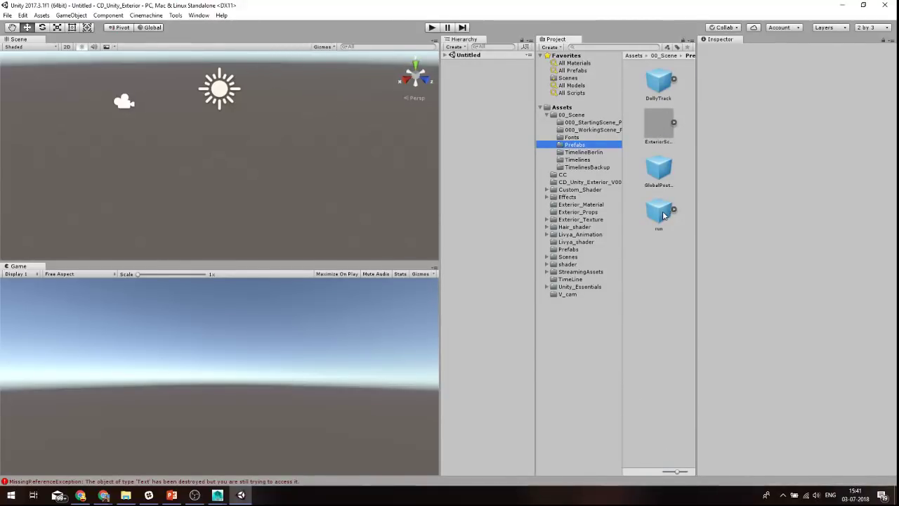
{"action": "left_click", "coordinate": [662, 215]}
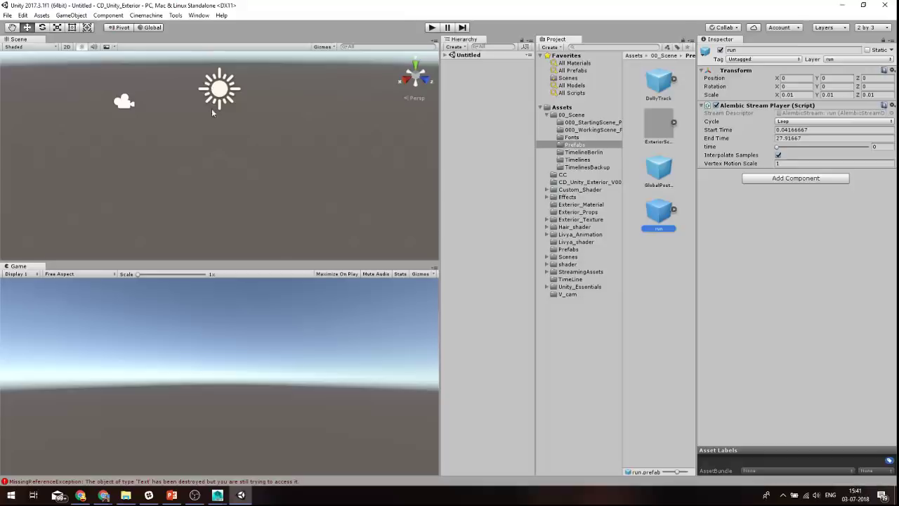
Switch the editor to the AnimationLayout window arrangement with its Timeline panel.
{"action": "left_click", "coordinate": [871, 28]}
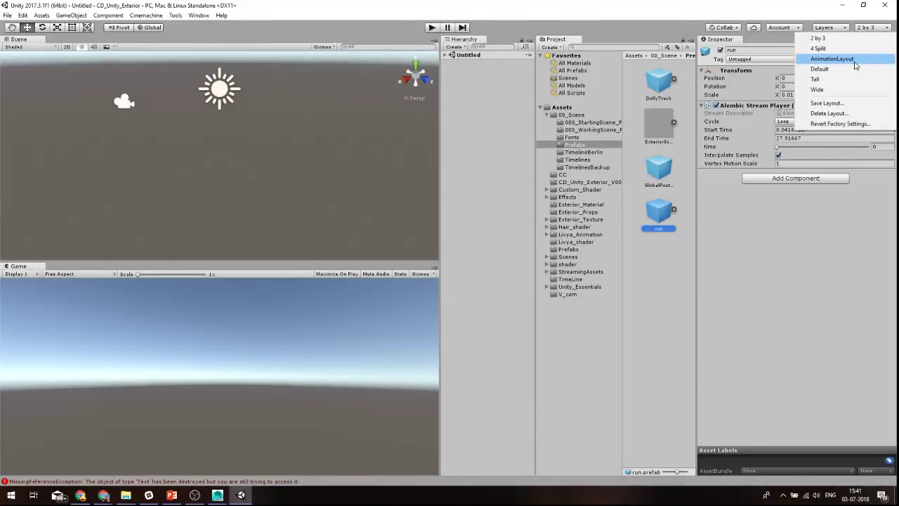
{"action": "left_click", "coordinate": [856, 62]}
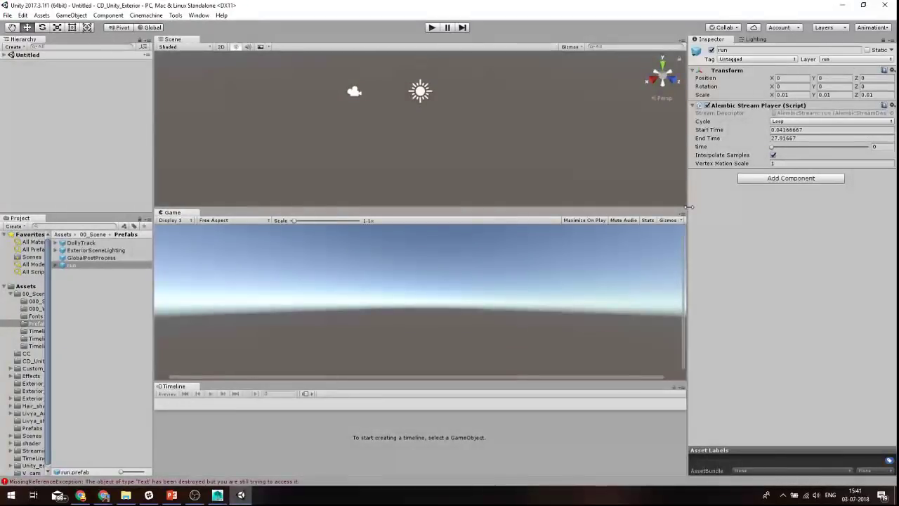
{"action": "scroll", "coordinate": [627, 286], "scroll_direction": "down", "scroll_amount": 1}
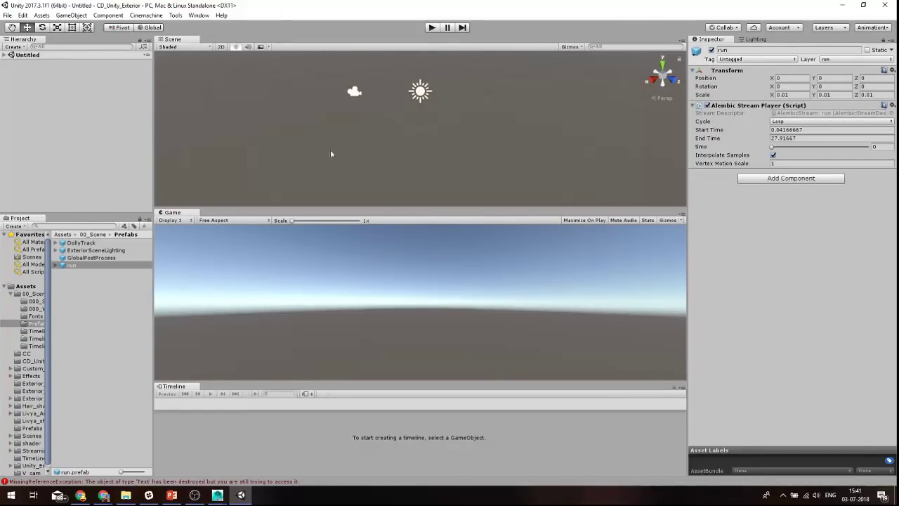
Save the current layout as AnimationLayout and select the Untitled scene.
{"action": "left_click", "coordinate": [862, 30]}
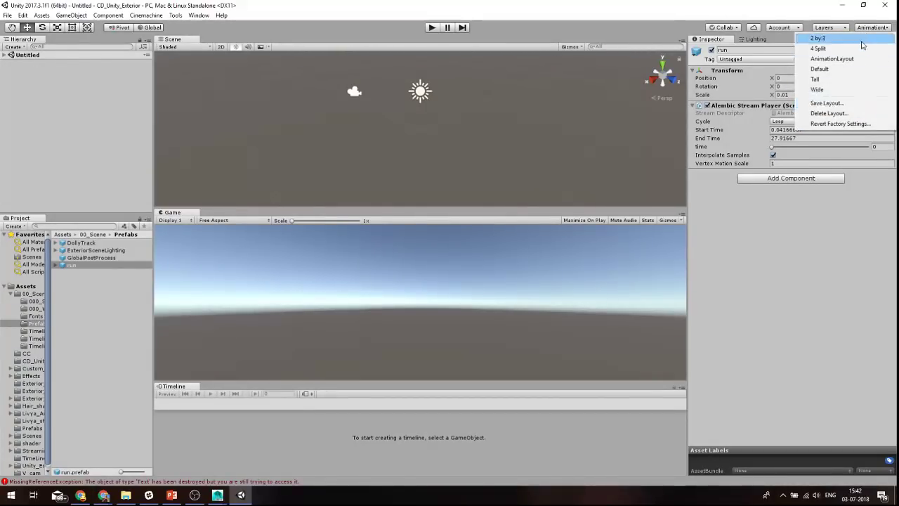
{"action": "left_click", "coordinate": [841, 106]}
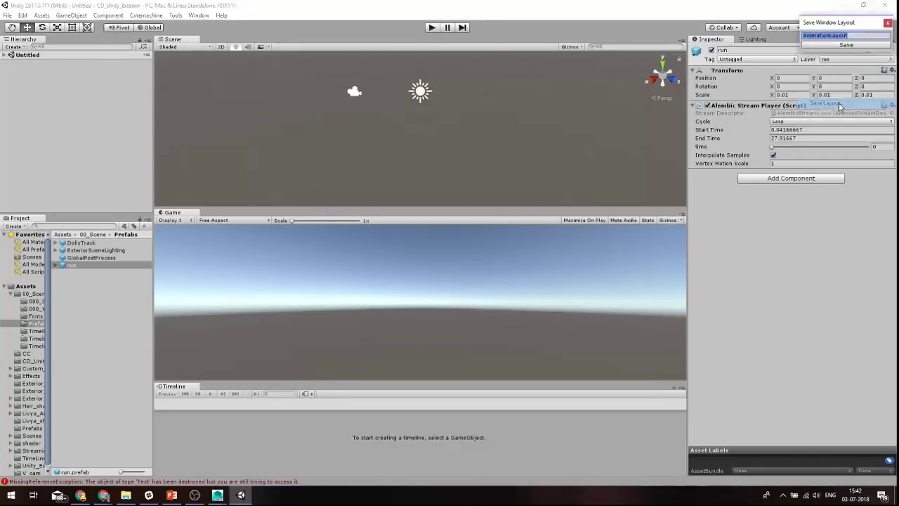
{"action": "left_click", "coordinate": [888, 24]}
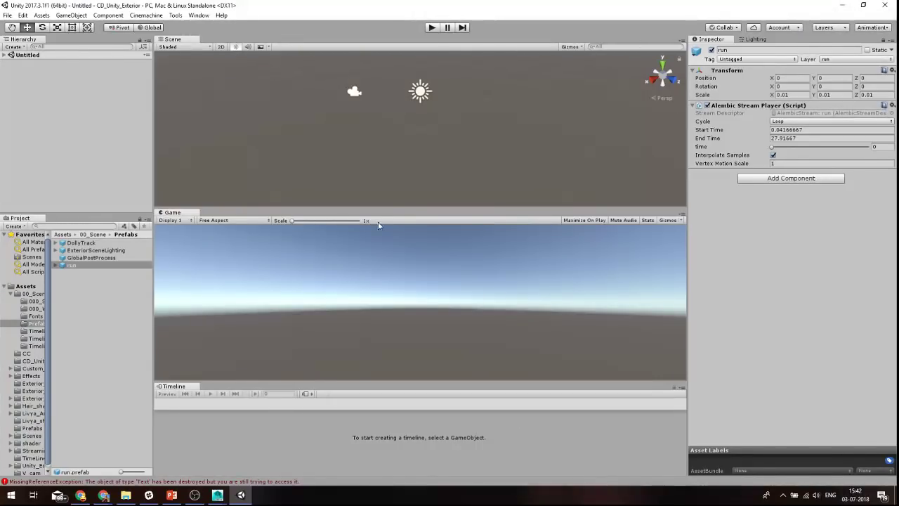
{"action": "left_click_drag", "start_coordinate": [100, 213], "coordinate": [100, 205]}
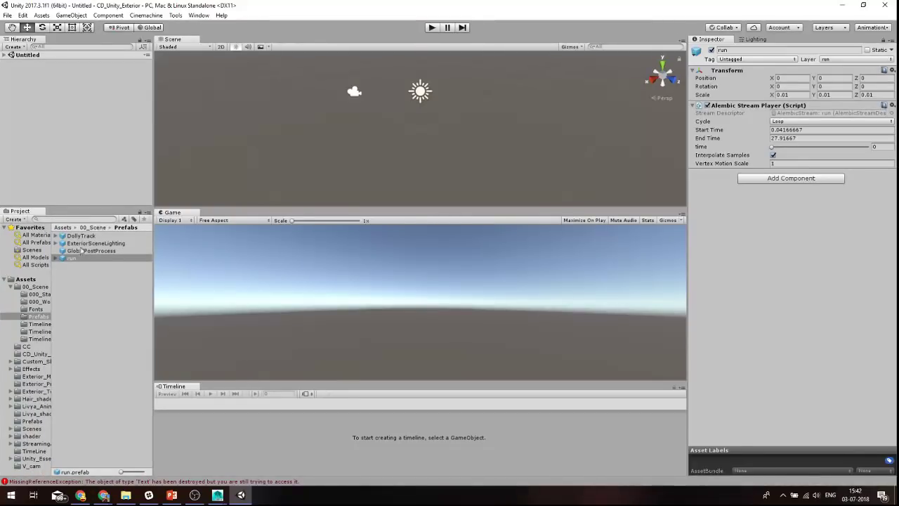
{"action": "left_click", "coordinate": [31, 55]}
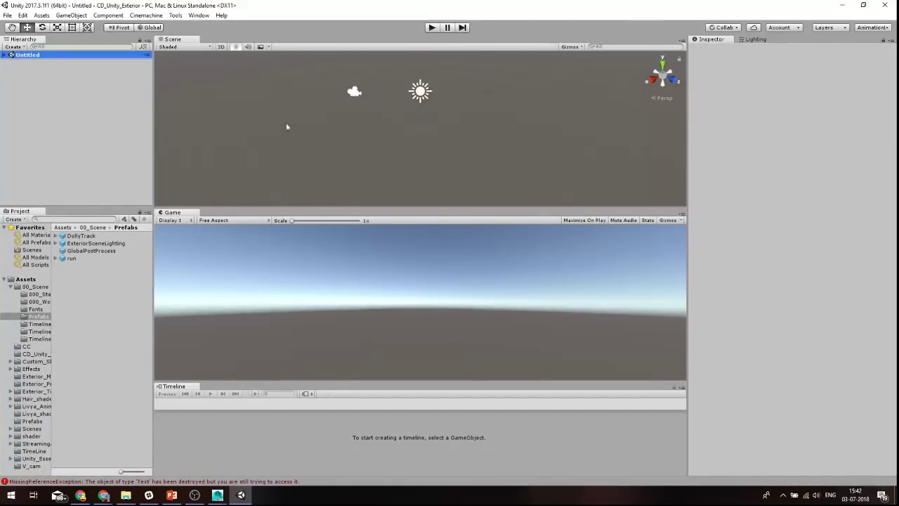
Drag the run prefab into the Untitled scene so the character stands at the origin.
{"action": "scroll", "coordinate": [484, 151], "scroll_direction": "down", "scroll_amount": 1}
{"action": "left_click", "coordinate": [5, 55]}
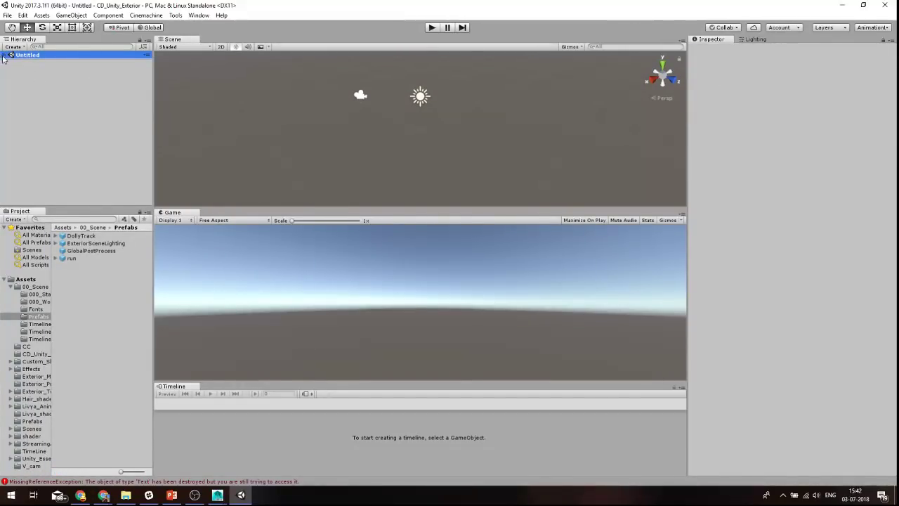
{"action": "left_click", "coordinate": [59, 70]}
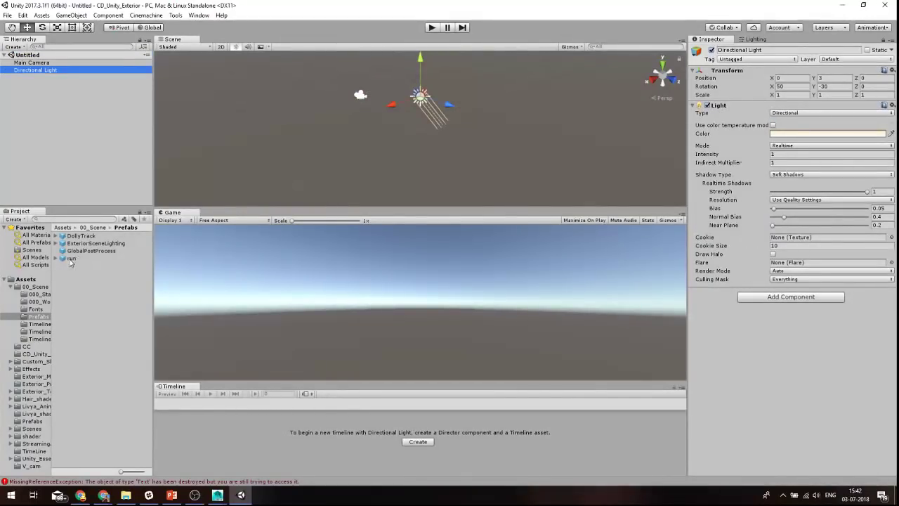
{"action": "left_click", "coordinate": [70, 260]}
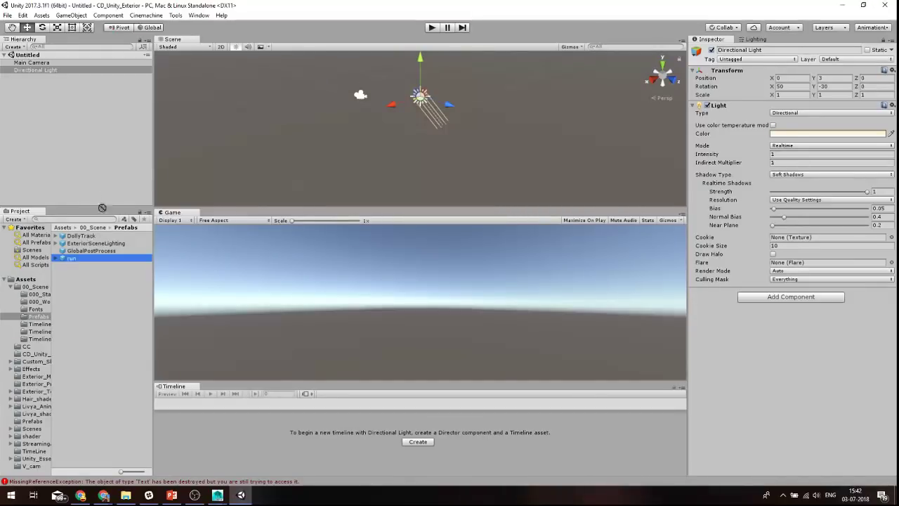
{"action": "left_click_drag", "start_coordinate": [71, 260], "coordinate": [73, 130]}
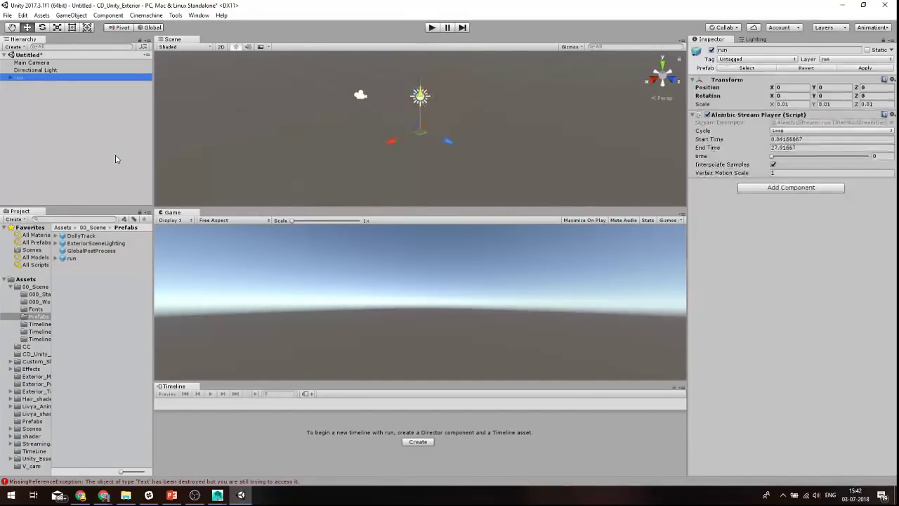
{"action": "mouse_move", "coordinate": [384, 126]}
{"action": "left_mouse_down", "text": "alt"}
{"action": "mouse_move", "coordinate": [430, 116]}
{"action": "mouse_move", "coordinate": [430, 125]}
{"action": "left_mouse_up", "text": "alt"}
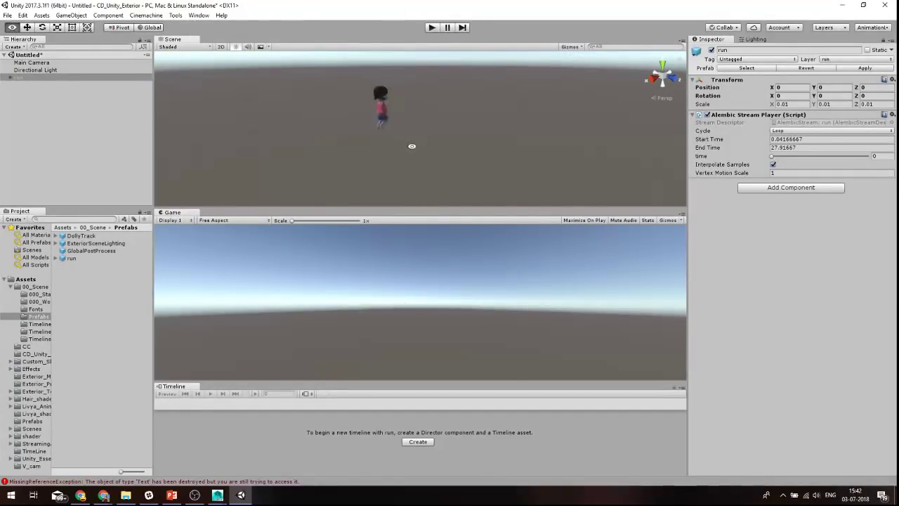
Enlarge the Scene view and orbit in close on the run character.
{"action": "mouse_move", "coordinate": [430, 124]}
{"action": "left_mouse_down", "text": "alt"}
{"action": "mouse_move", "coordinate": [382, 126]}
{"action": "mouse_move", "coordinate": [444, 148]}
{"action": "mouse_move", "coordinate": [483, 124]}
{"action": "mouse_move", "coordinate": [463, 139]}
{"action": "mouse_move", "coordinate": [364, 125]}
{"action": "mouse_move", "coordinate": [514, 131]}
{"action": "mouse_move", "coordinate": [463, 125]}
{"action": "mouse_move", "coordinate": [484, 136]}
{"action": "mouse_move", "coordinate": [449, 144]}
{"action": "mouse_move", "coordinate": [465, 146]}
{"action": "left_mouse_up", "text": "alt"}
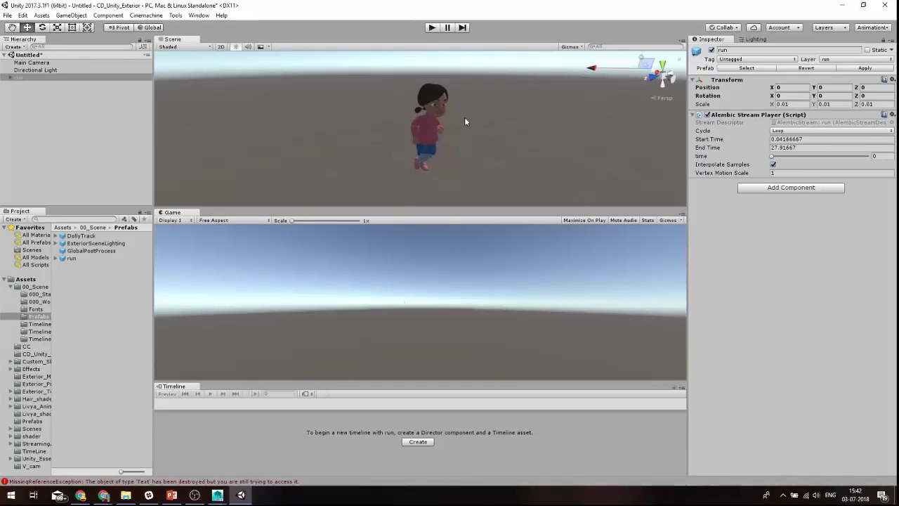
{"action": "left_click_drag", "start_coordinate": [464, 116], "coordinate": [436, 102], "text": "alt"}
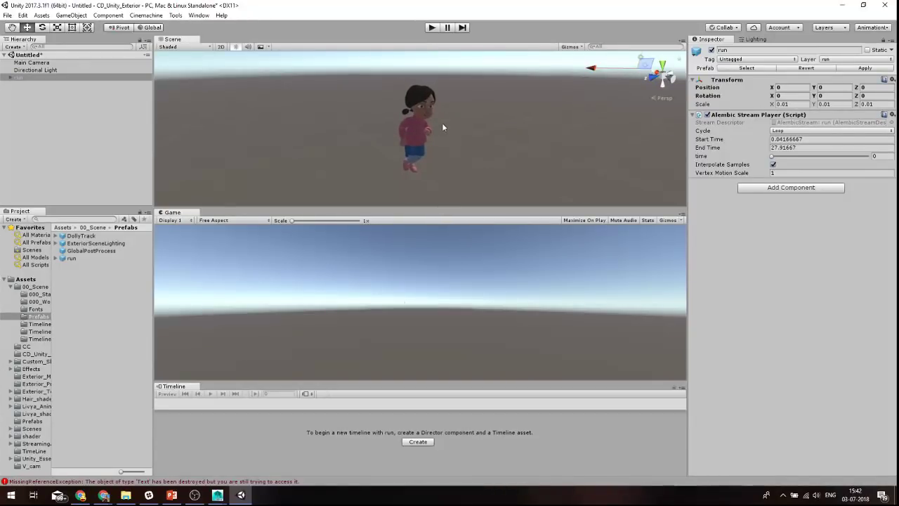
{"action": "left_click_drag", "start_coordinate": [402, 205], "coordinate": [401, 226]}
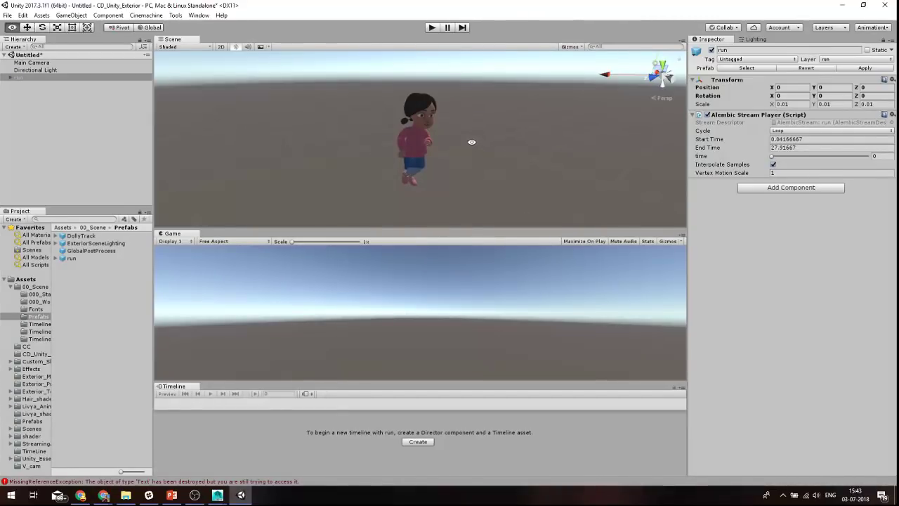
{"action": "mouse_move", "coordinate": [481, 155]}
{"action": "left_mouse_down", "text": "alt"}
{"action": "mouse_move", "coordinate": [408, 137]}
{"action": "mouse_move", "coordinate": [476, 114]}
{"action": "left_mouse_up", "text": "alt"}
{"action": "scroll", "coordinate": [421, 147], "scroll_direction": "up", "scroll_amount": 3}
{"action": "scroll", "coordinate": [408, 138], "scroll_direction": "down", "scroll_amount": 3}
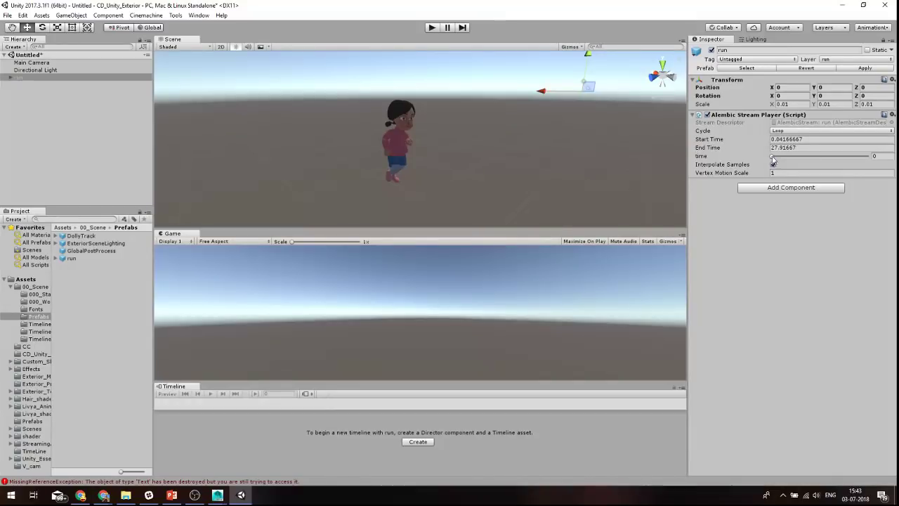
Select run and scrub its Alembic Stream Player time to preview the animation poses.
{"action": "left_click", "coordinate": [113, 78]}
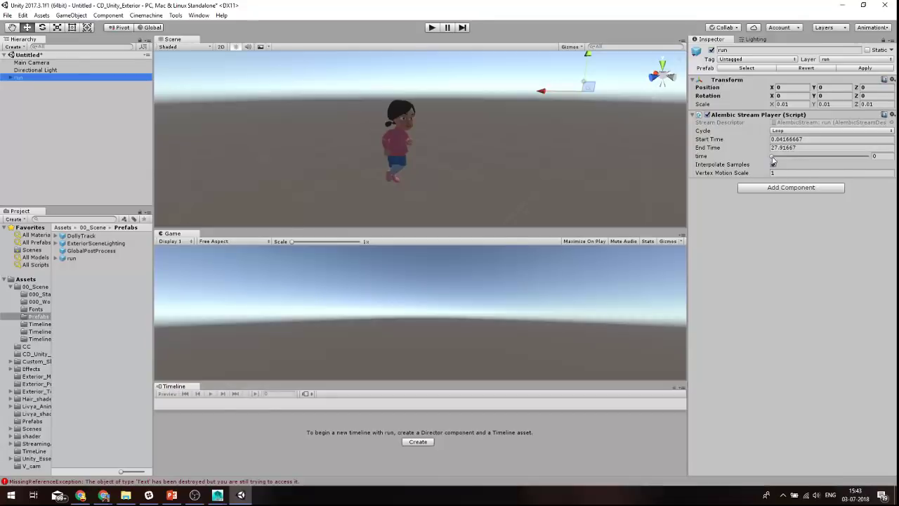
{"action": "left_click_drag", "start_coordinate": [775, 157], "coordinate": [752, 163]}
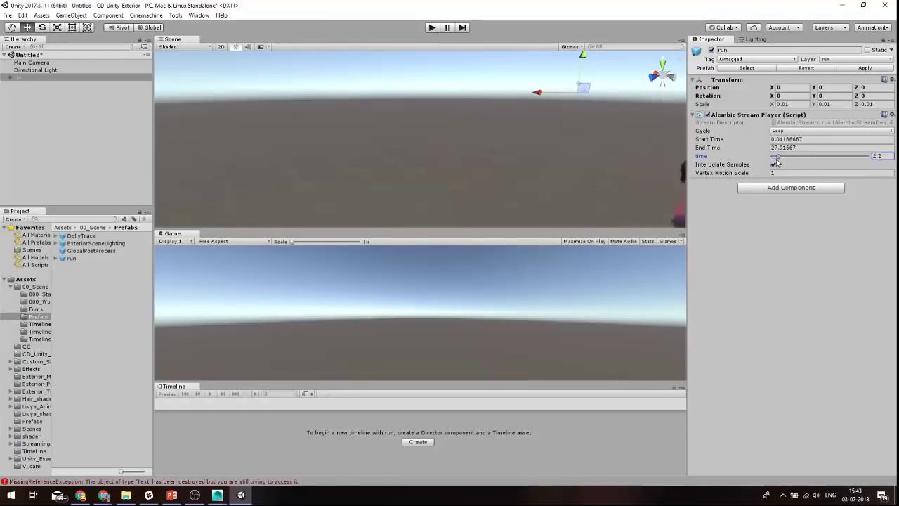
{"action": "left_click_drag", "start_coordinate": [392, 144], "coordinate": [464, 224], "text": "alt"}
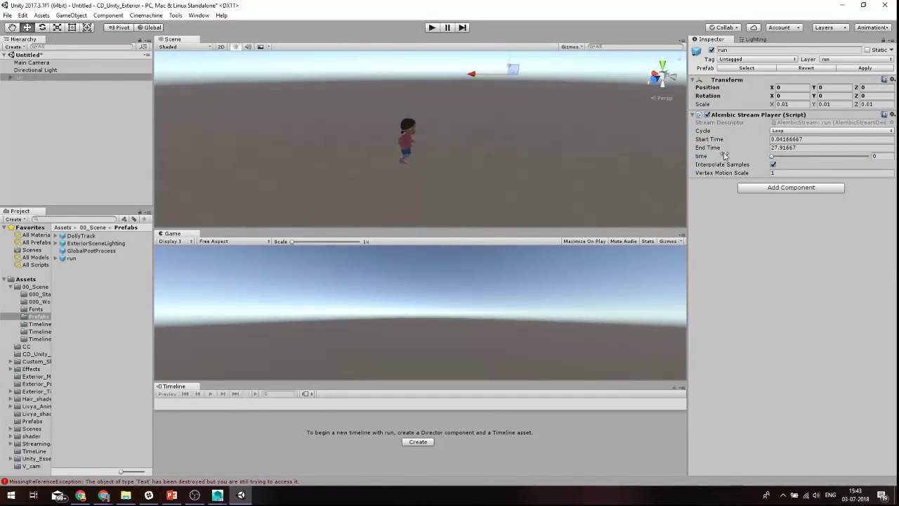
{"action": "left_click_drag", "start_coordinate": [770, 158], "coordinate": [772, 166]}
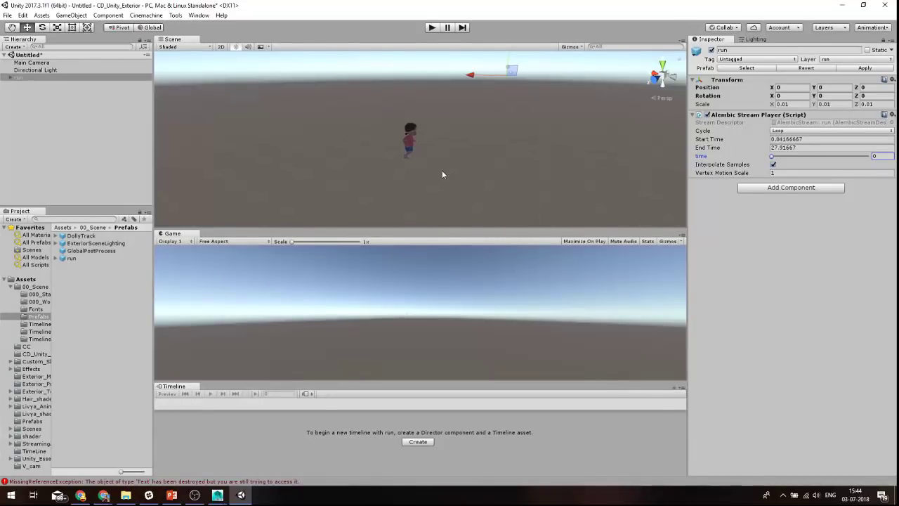
Save the untitled scene over Assets/00_Scene/000_StartingScene.unity, confirming the replacement.
{"action": "left_click", "coordinate": [36, 286]}
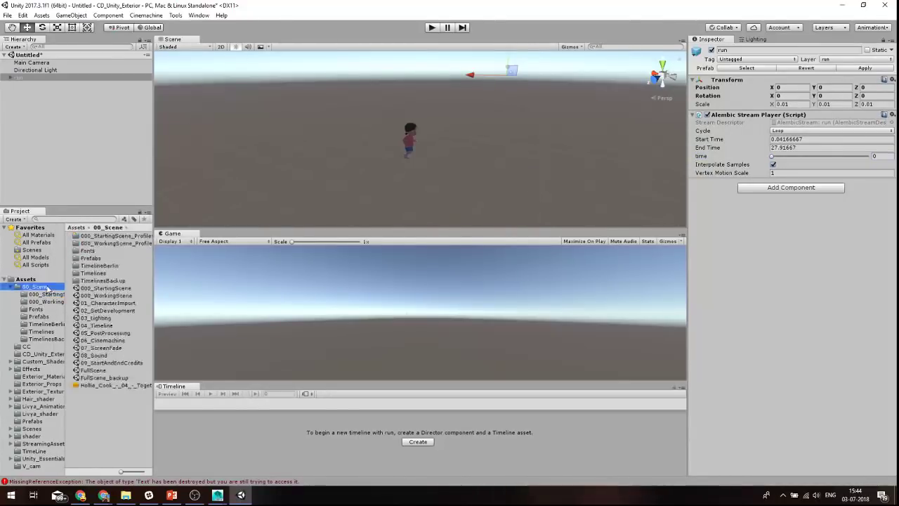
{"action": "double_click", "coordinate": [116, 310]}
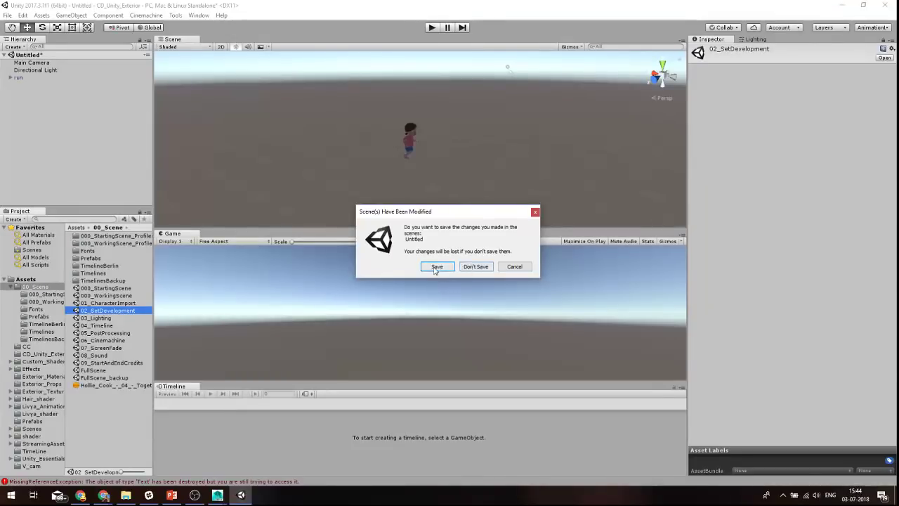
{"action": "left_click", "coordinate": [437, 267]}
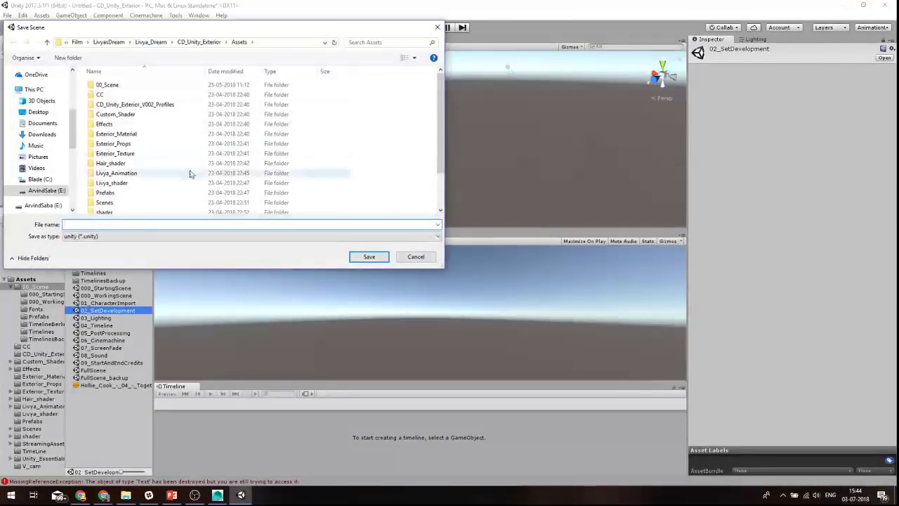
{"action": "scroll", "coordinate": [169, 155], "scroll_direction": "down", "scroll_amount": 2}
{"action": "double_click", "coordinate": [106, 159]}
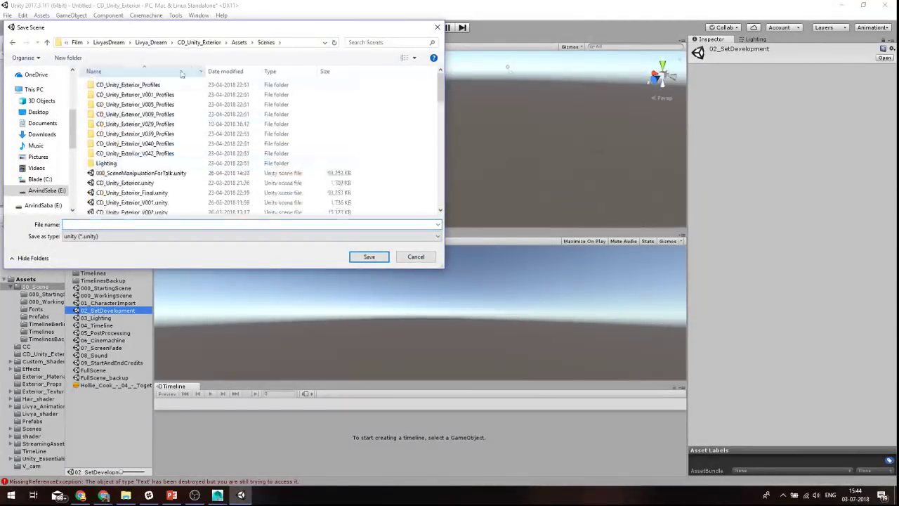
{"action": "left_click", "coordinate": [239, 42]}
{"action": "double_click", "coordinate": [107, 84]}
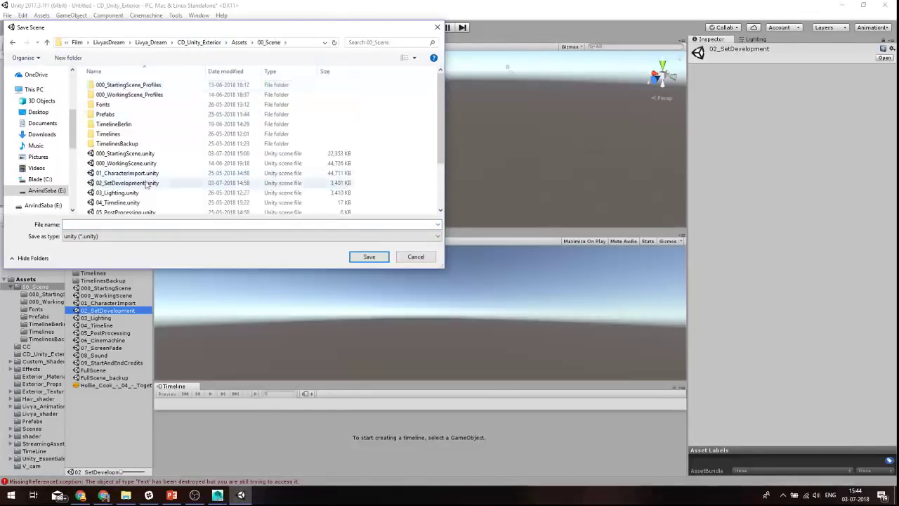
{"action": "left_click", "coordinate": [146, 153]}
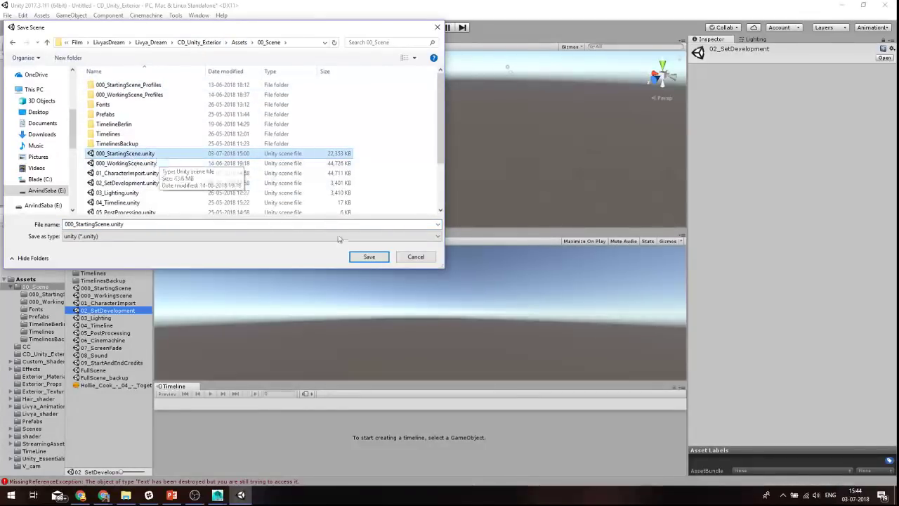
{"action": "left_click", "coordinate": [369, 256]}
{"action": "left_click", "coordinate": [469, 248]}
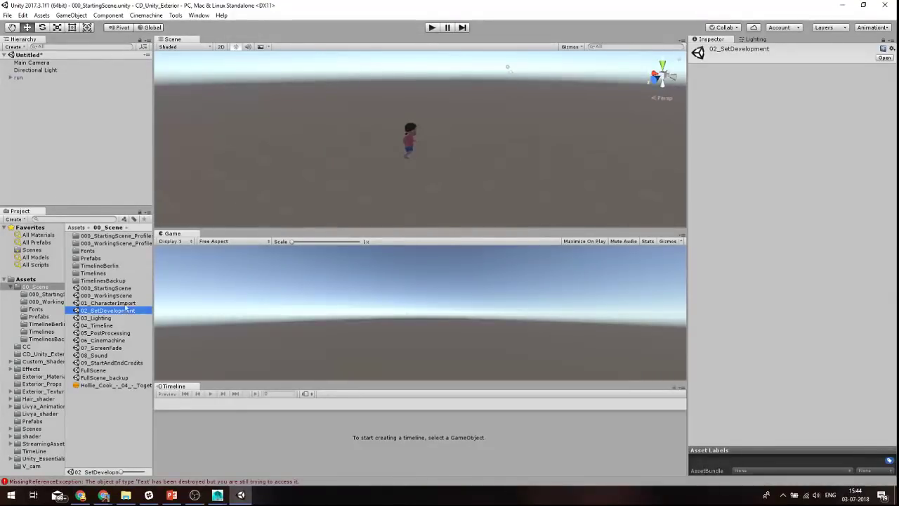
Open the 02_SetDevelopment candy-land scene and orbit around it.
{"action": "double_click", "coordinate": [123, 310]}
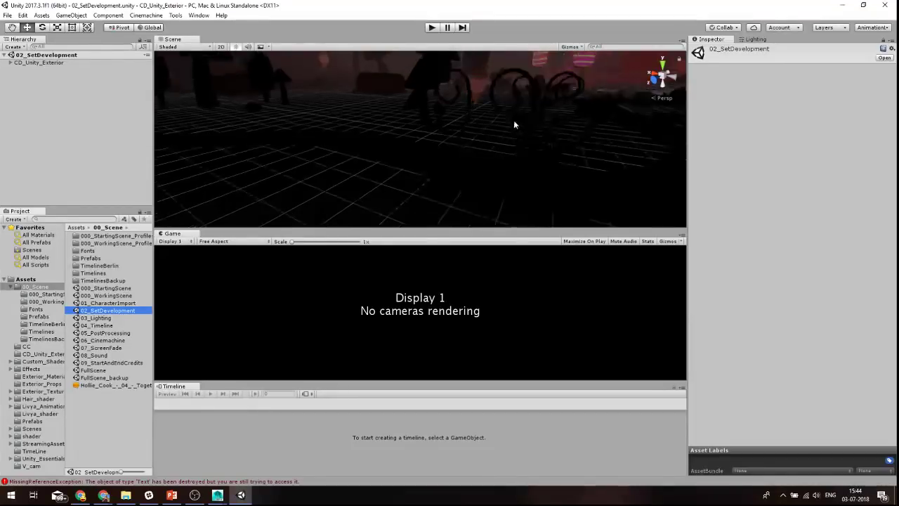
{"action": "mouse_move", "coordinate": [513, 120]}
{"action": "right_mouse_down"}
{"action": "mouse_move", "coordinate": [606, 110]}
{"action": "mouse_move", "coordinate": [489, 140]}
{"action": "mouse_move", "coordinate": [511, 104]}
{"action": "right_mouse_up"}
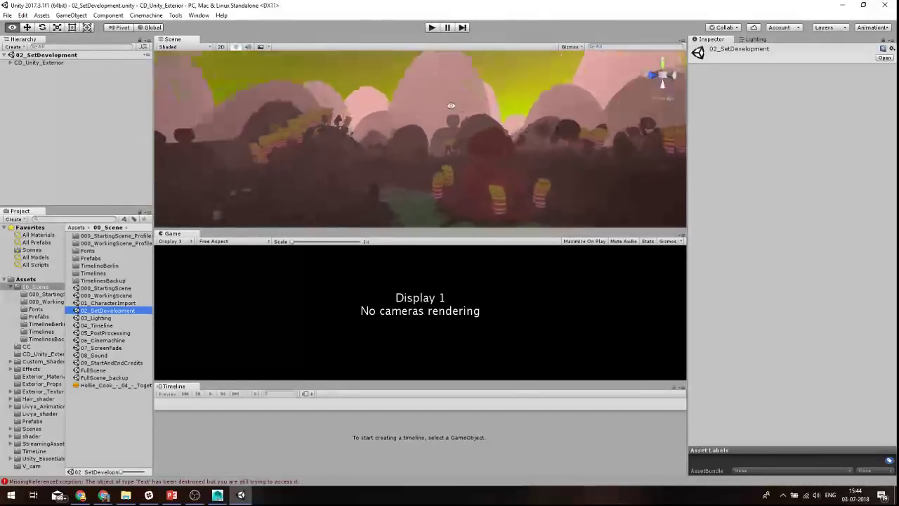
{"action": "right_click_drag", "start_coordinate": [511, 104], "coordinate": [503, 125]}
{"action": "left_click_drag", "start_coordinate": [501, 126], "coordinate": [440, 220], "text": "alt"}
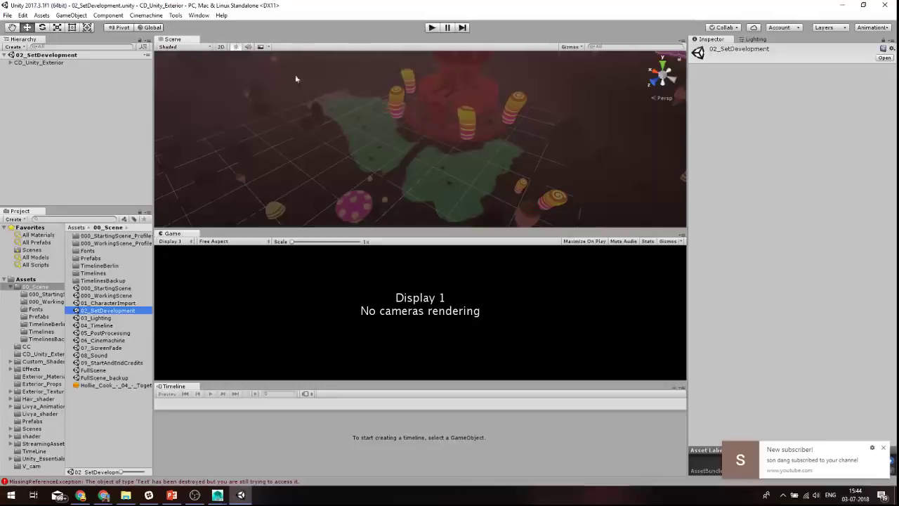
Temporarily add a Directional Light, then delete it and save the scene with Ctrl+S.
{"action": "right_click", "coordinate": [29, 108]}
{"action": "mouse_move", "coordinate": [90, 229]}
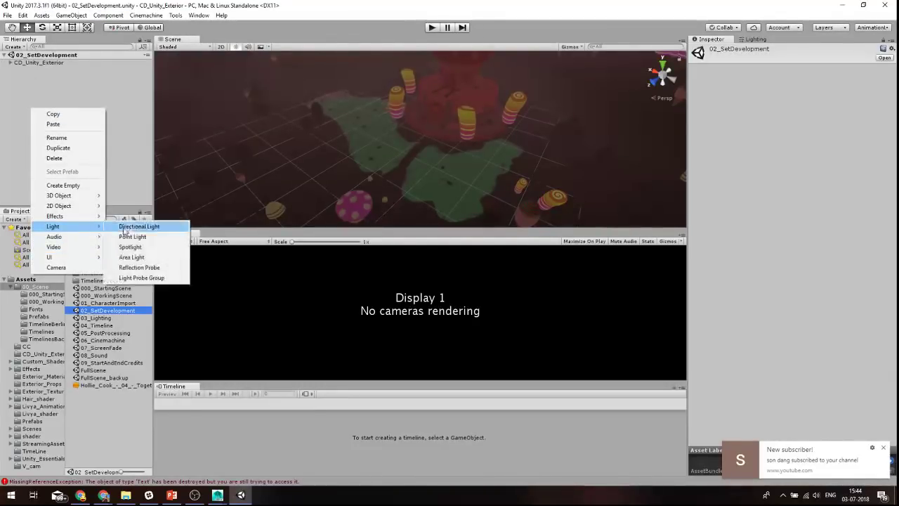
{"action": "left_click", "coordinate": [130, 226]}
{"action": "mouse_move", "coordinate": [469, 145]}
{"action": "right_mouse_down"}
{"action": "mouse_move", "coordinate": [487, 132]}
{"action": "mouse_move", "coordinate": [475, 134]}
{"action": "right_mouse_up"}
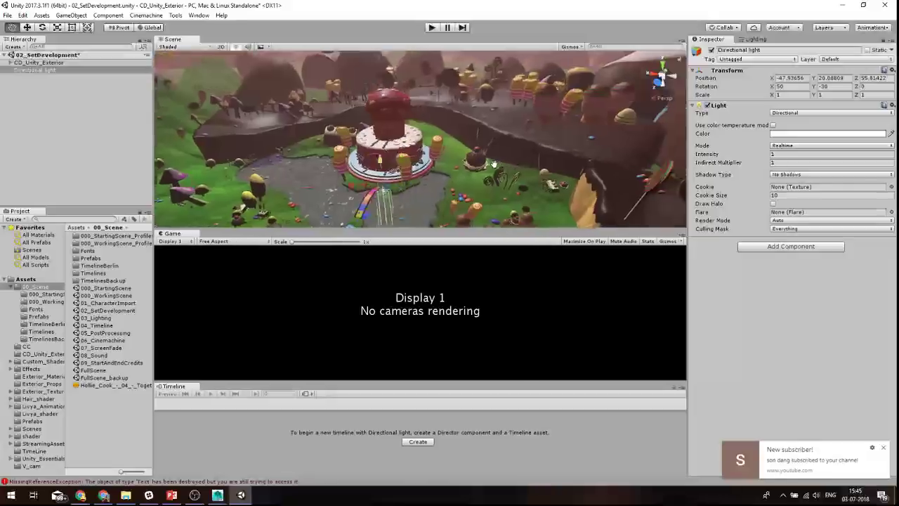
{"action": "right_click_drag", "start_coordinate": [551, 174], "coordinate": [533, 168]}
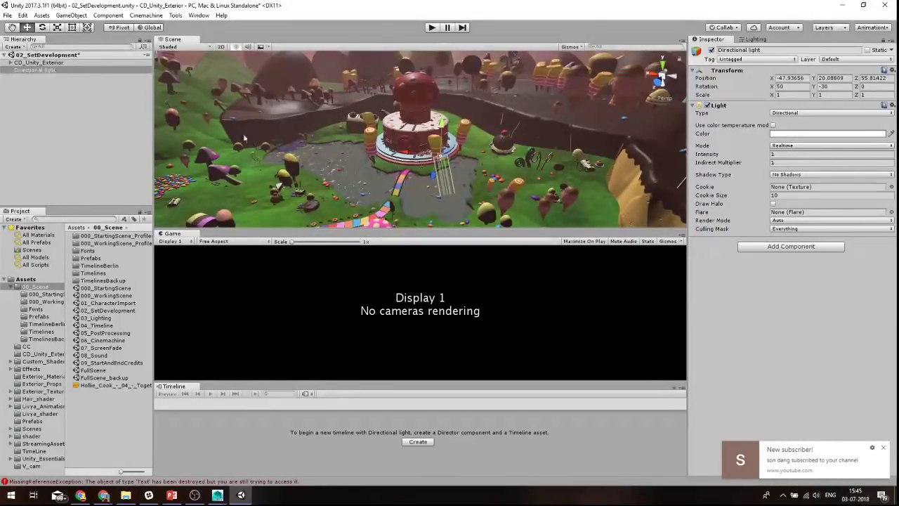
{"action": "right_click", "coordinate": [49, 70]}
{"action": "left_click", "coordinate": [78, 122]}
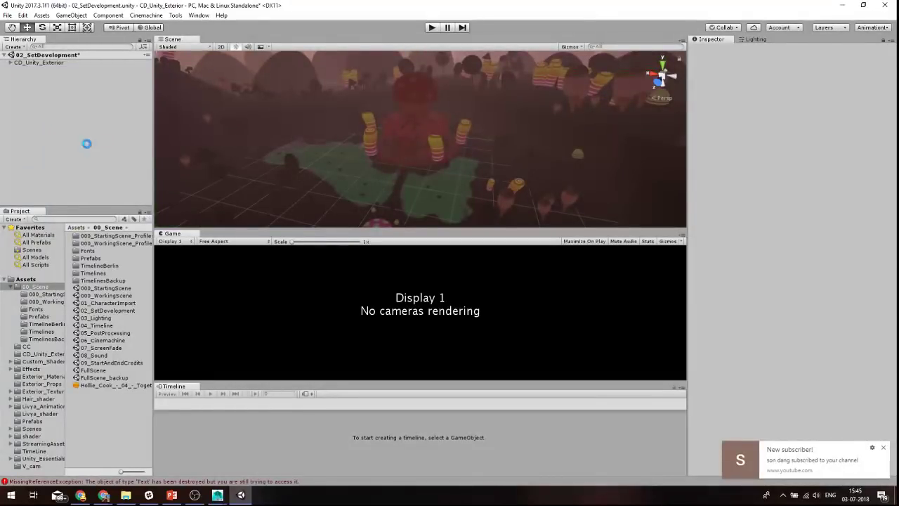
{"action": "key", "text": "ctrl+s"}
Reopen 000_StartingScene, frame the run character, and drag 02_SetDevelopment into the Hierarchy additively.
{"action": "left_click", "coordinate": [118, 290]}
{"action": "double_click", "coordinate": [118, 290]}
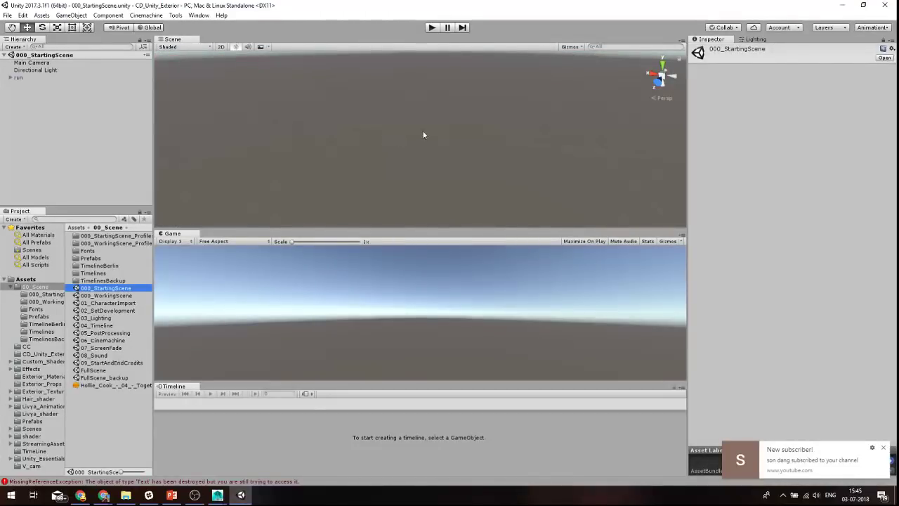
{"action": "left_click", "coordinate": [37, 78]}
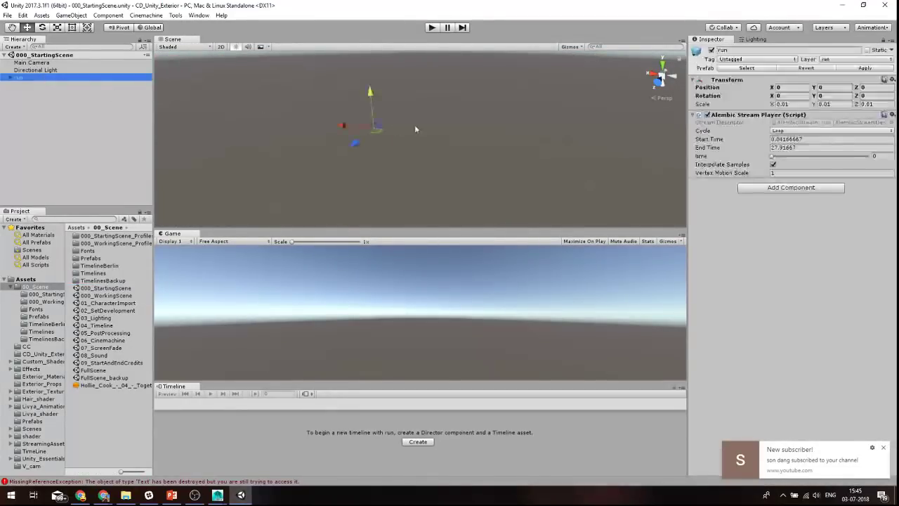
{"action": "left_click_drag", "start_coordinate": [414, 125], "coordinate": [499, 124], "text": "alt"}
{"action": "key", "text": "f"}
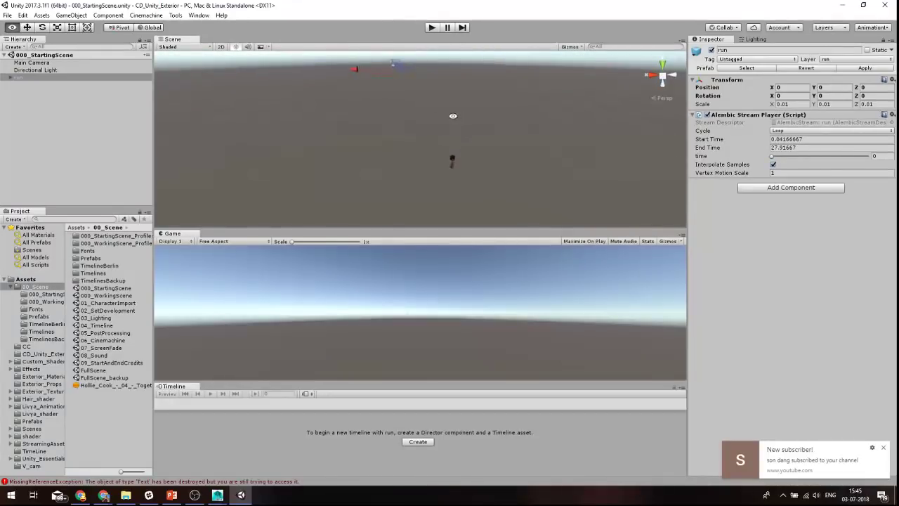
{"action": "left_click_drag", "start_coordinate": [450, 154], "coordinate": [402, 158], "text": "alt"}
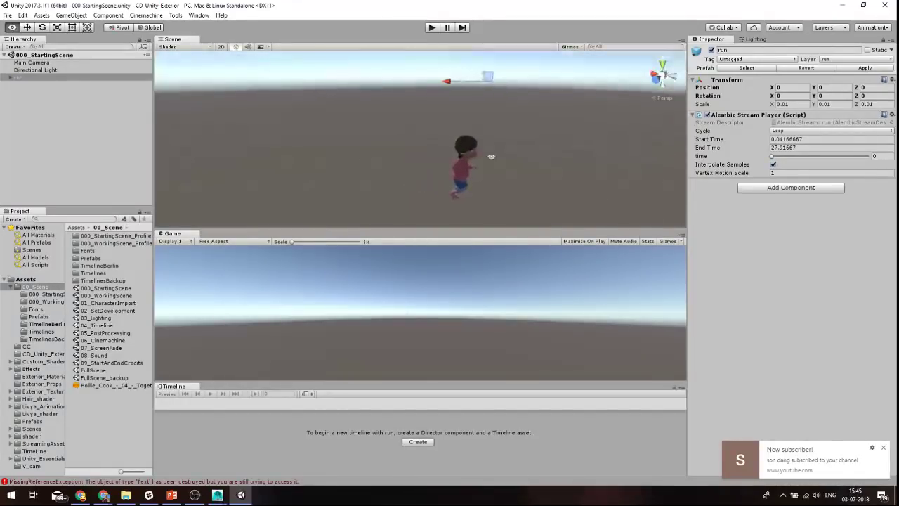
{"action": "left_click", "coordinate": [122, 312]}
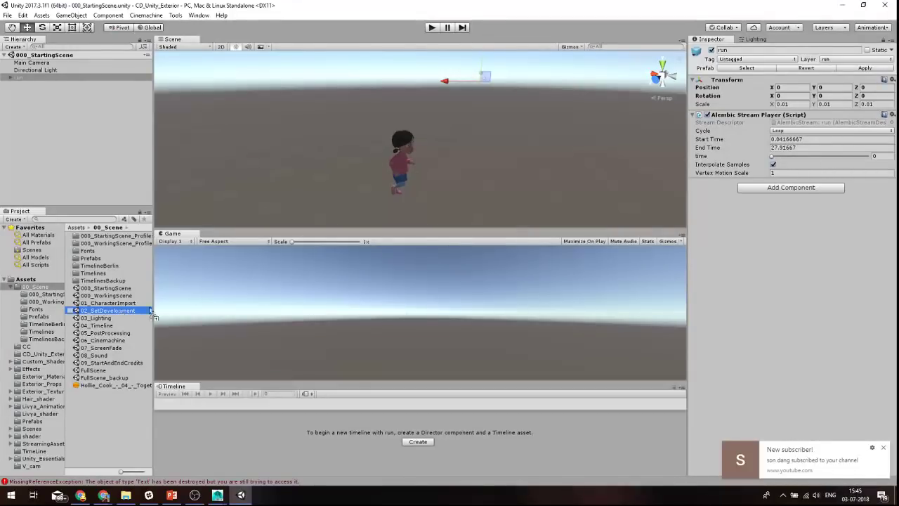
{"action": "left_click_drag", "start_coordinate": [122, 313], "coordinate": [70, 140]}
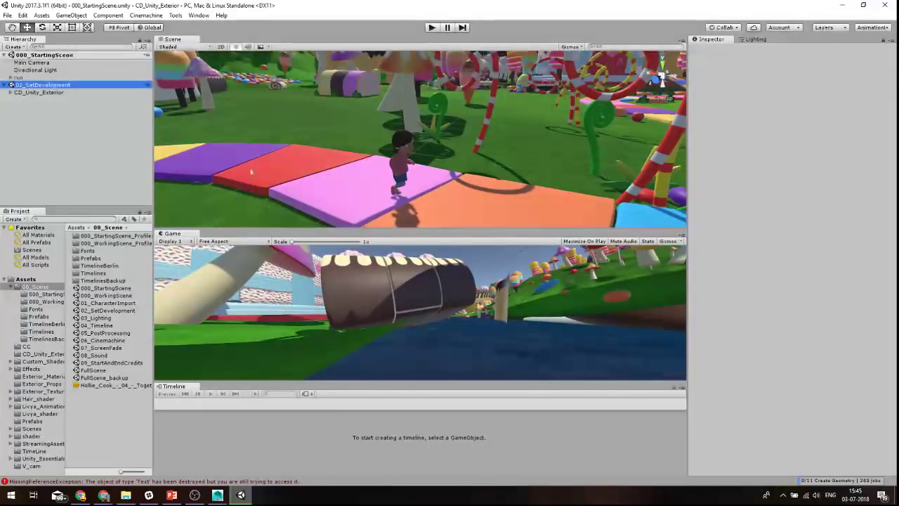
Select run and scrub its Alembic time slider to preview running along the candy path.
{"action": "left_click", "coordinate": [34, 57]}
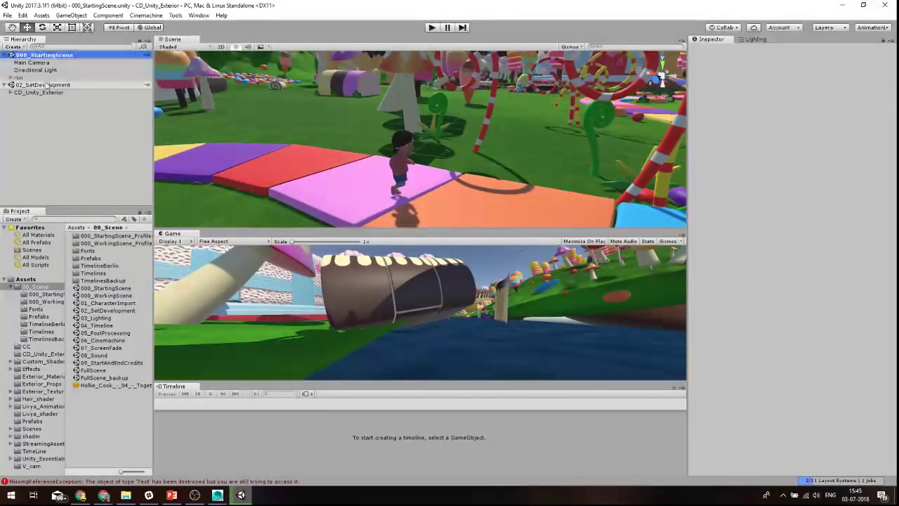
{"action": "left_click", "coordinate": [46, 85]}
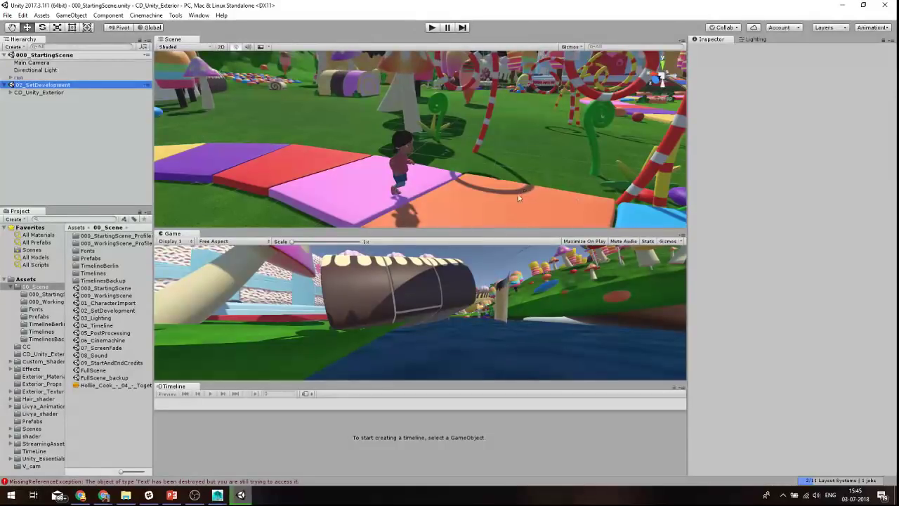
{"action": "mouse_move", "coordinate": [443, 182]}
{"action": "left_mouse_down", "text": "alt"}
{"action": "mouse_move", "coordinate": [398, 163]}
{"action": "mouse_move", "coordinate": [419, 163]}
{"action": "left_mouse_up", "text": "alt"}
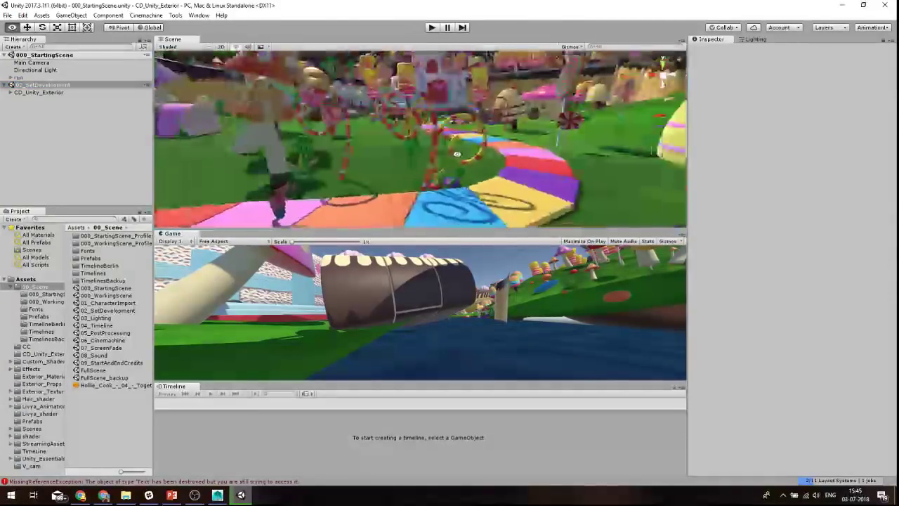
{"action": "left_click", "coordinate": [56, 77]}
{"action": "left_click", "coordinate": [773, 157]}
{"action": "left_click_drag", "start_coordinate": [772, 160], "coordinate": [758, 160]}
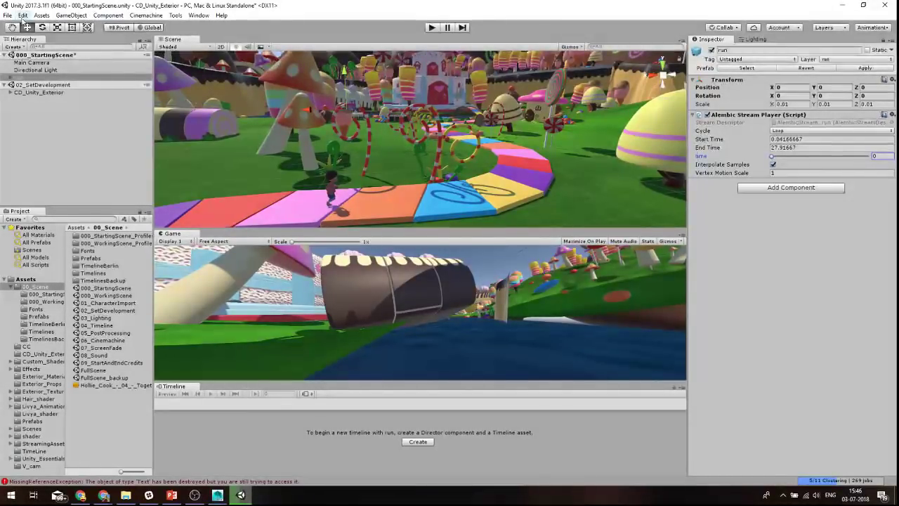
Open Edit > Project Settings > Player and confirm Color Space stays on Linear.
{"action": "left_click", "coordinate": [24, 16]}
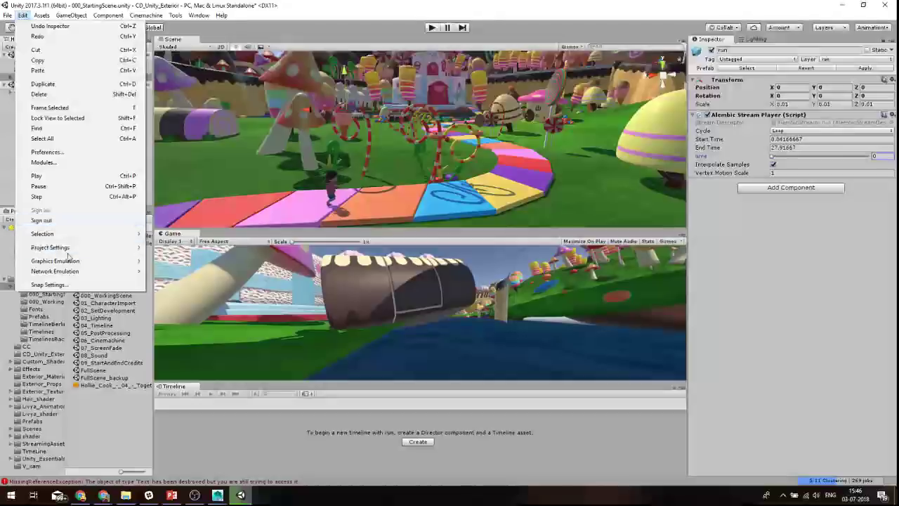
{"action": "mouse_move", "coordinate": [84, 247]}
{"action": "left_click", "coordinate": [177, 290]}
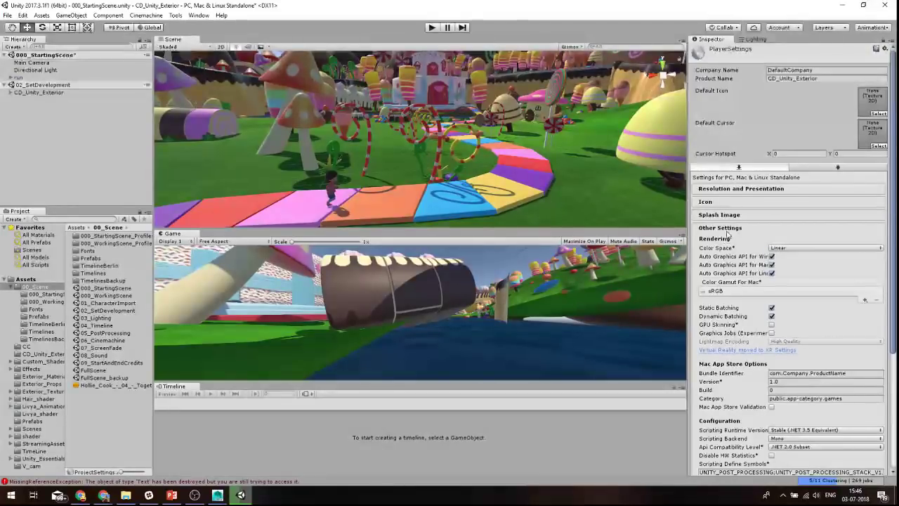
{"action": "left_click", "coordinate": [776, 249]}
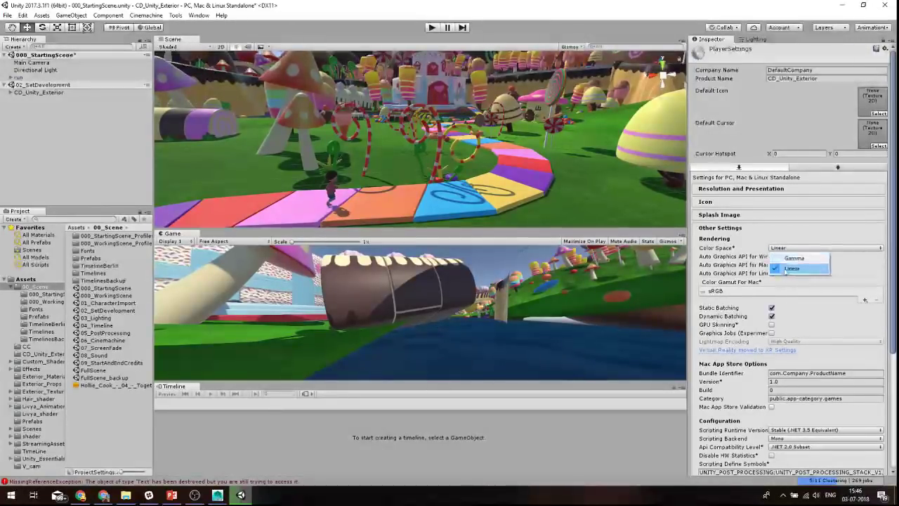
{"action": "left_click", "coordinate": [752, 237]}
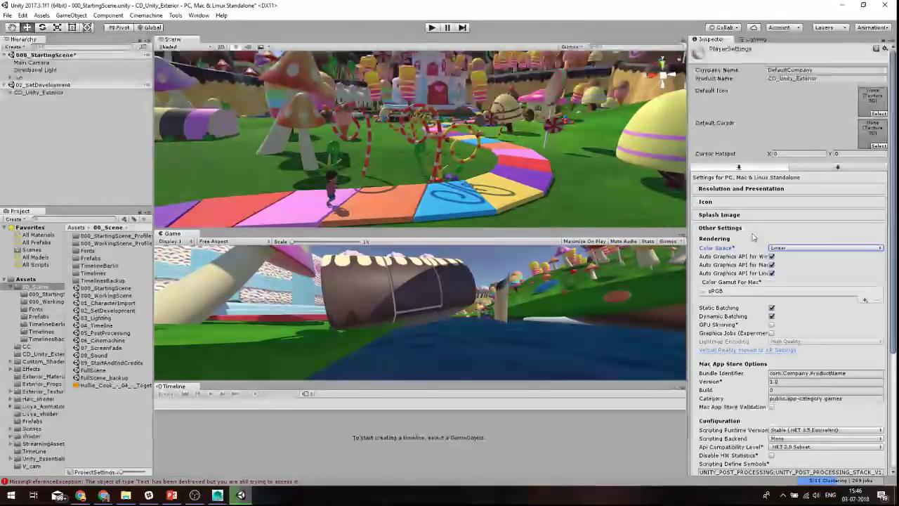
{"action": "left_click", "coordinate": [814, 248]}
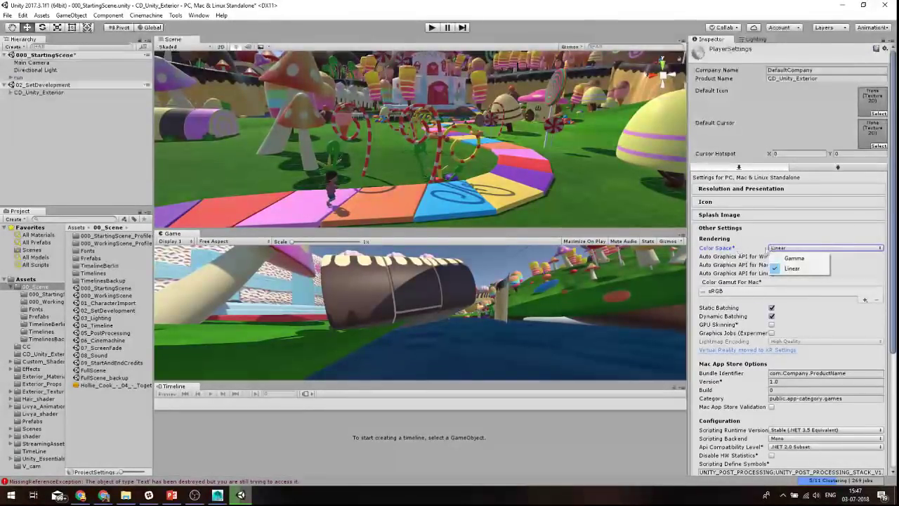
{"action": "left_click", "coordinate": [713, 251]}
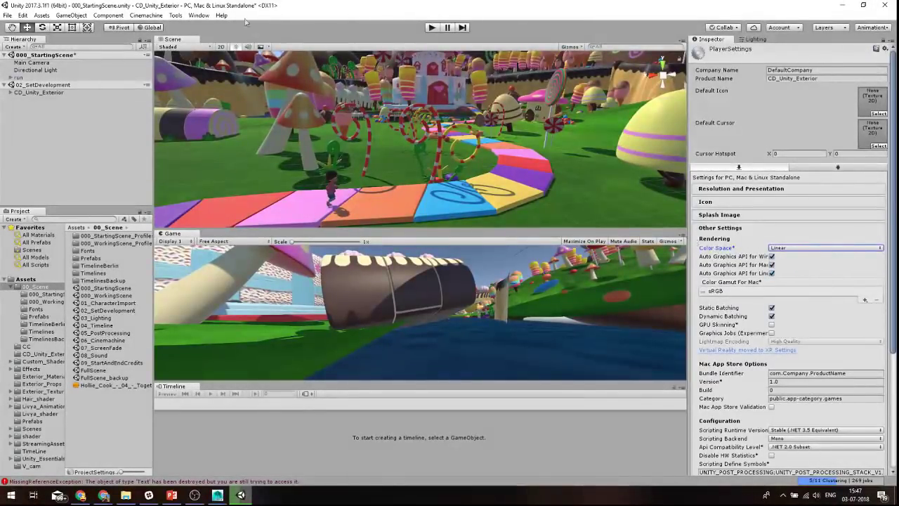
In Lighting Settings, uncheck Auto Generate and Baked Global Illumination, then return to the Inspector.
{"action": "left_click", "coordinate": [199, 16]}
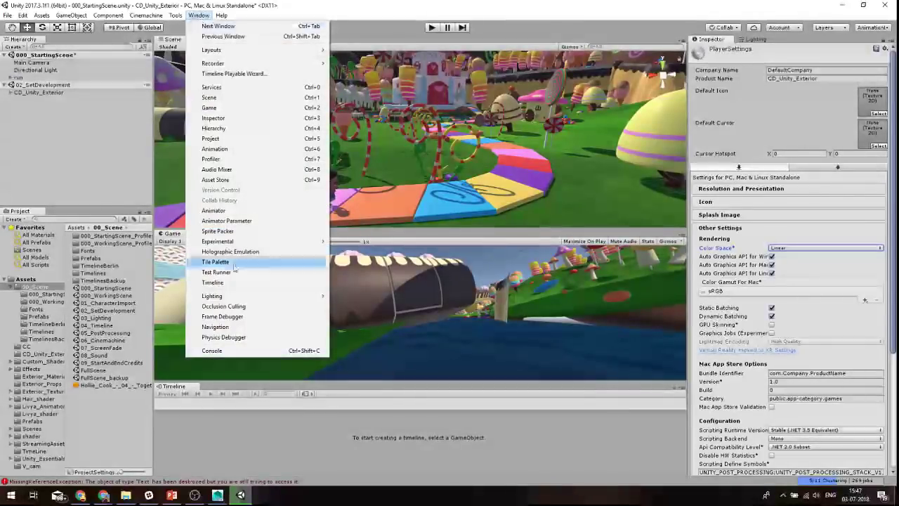
{"action": "mouse_move", "coordinate": [294, 295]}
{"action": "left_click", "coordinate": [357, 298]}
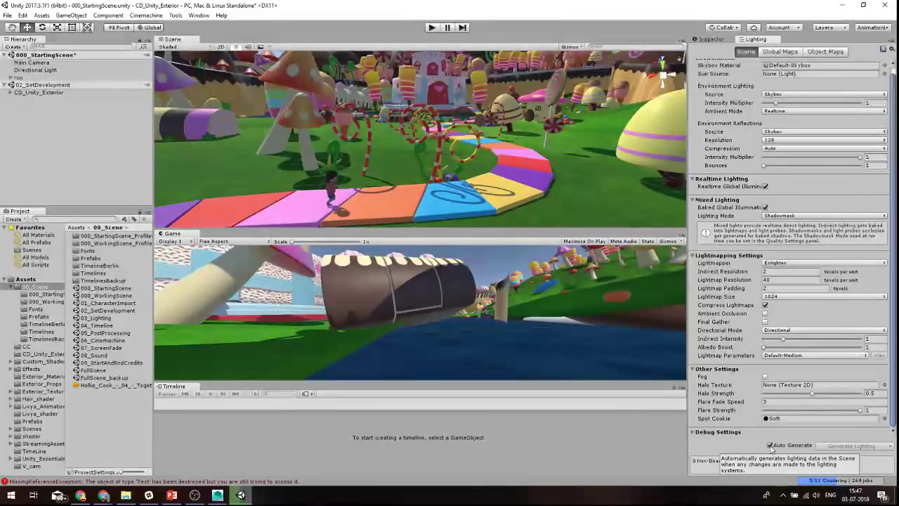
{"action": "left_click", "coordinate": [770, 445]}
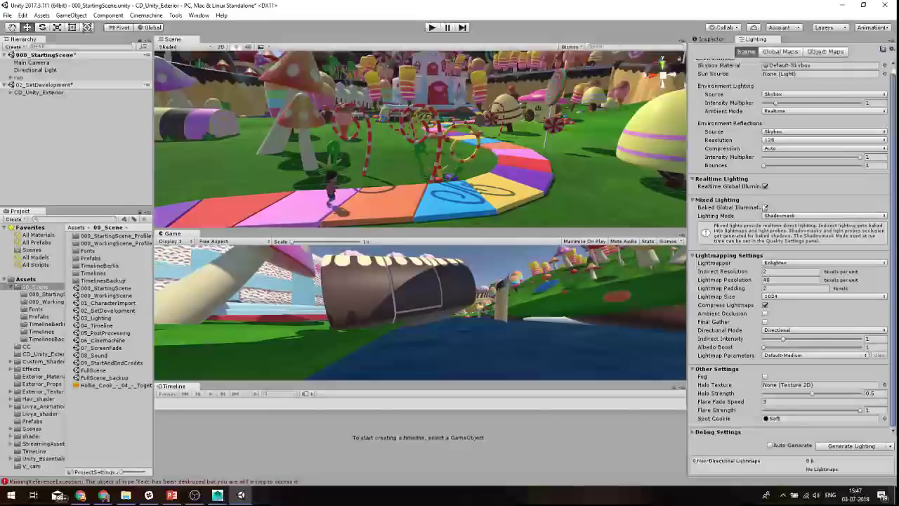
{"action": "left_click", "coordinate": [765, 207]}
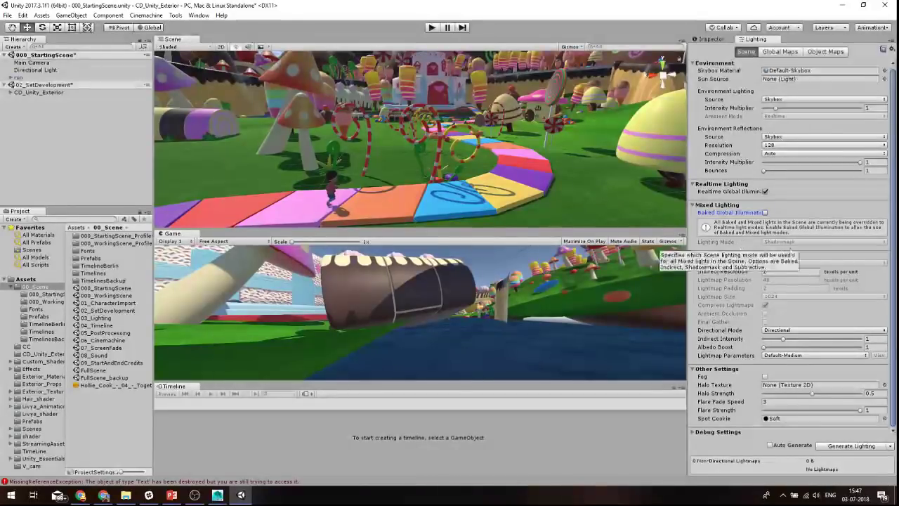
{"action": "left_click", "coordinate": [726, 41]}
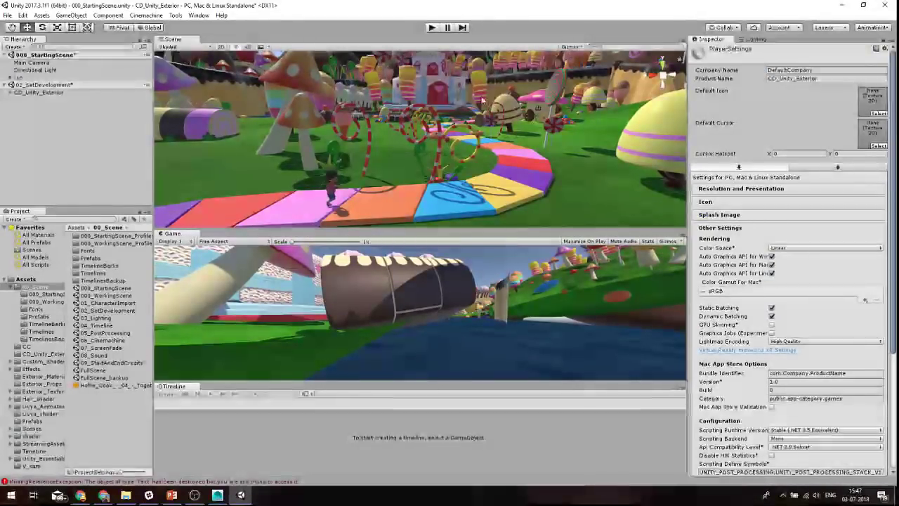
Bring the Lighting settings back while orbiting and zooming the view around the candy path.
{"action": "left_click_drag", "start_coordinate": [326, 176], "coordinate": [530, 140], "text": "alt"}
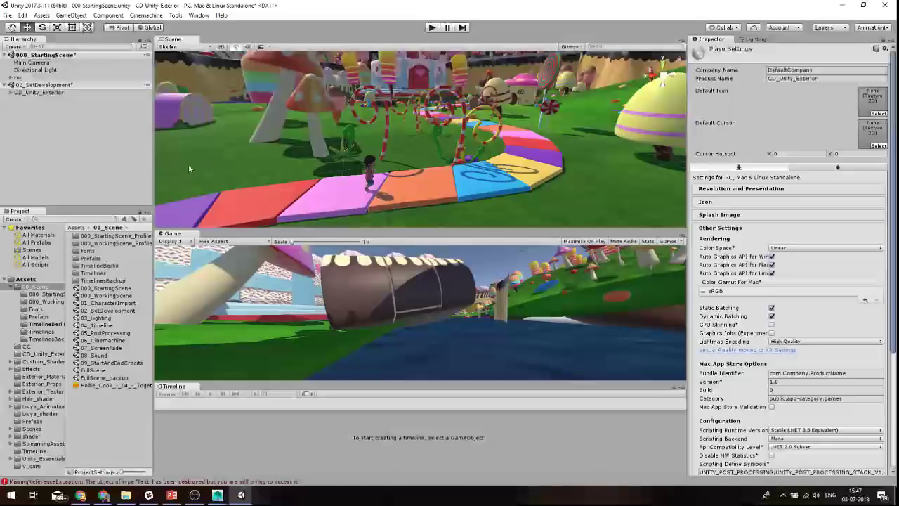
{"action": "left_click", "coordinate": [755, 41]}
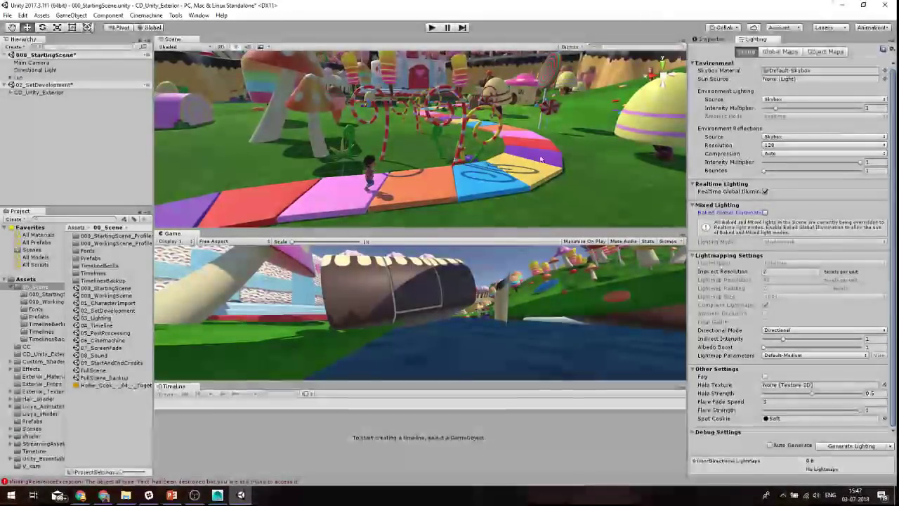
{"action": "mouse_move", "coordinate": [450, 159]}
{"action": "right_mouse_down"}
{"action": "mouse_move", "coordinate": [548, 159]}
{"action": "mouse_move", "coordinate": [533, 184]}
{"action": "right_mouse_up"}
{"action": "scroll", "coordinate": [532, 184], "scroll_direction": "down", "scroll_amount": 2}
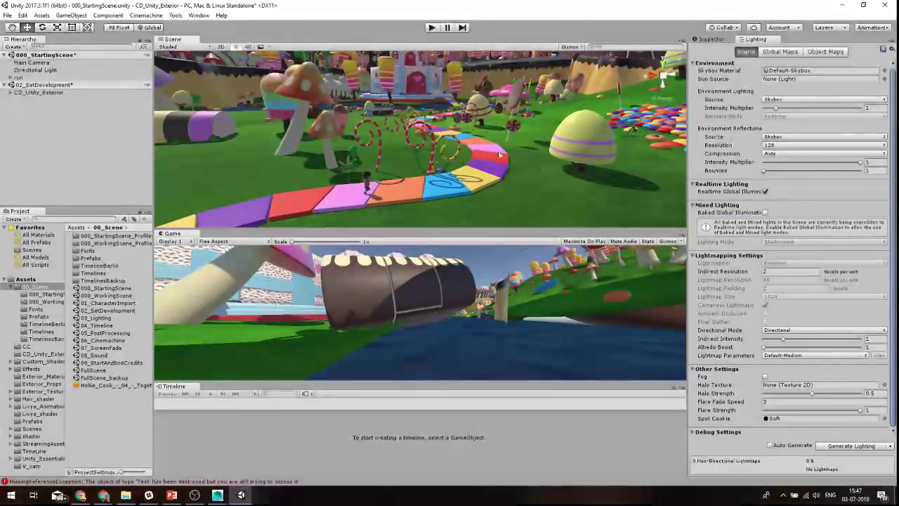
Glance at the object-creation menu without adding anything, then raise the view for a wider landscape look.
{"action": "left_click", "coordinate": [43, 15]}
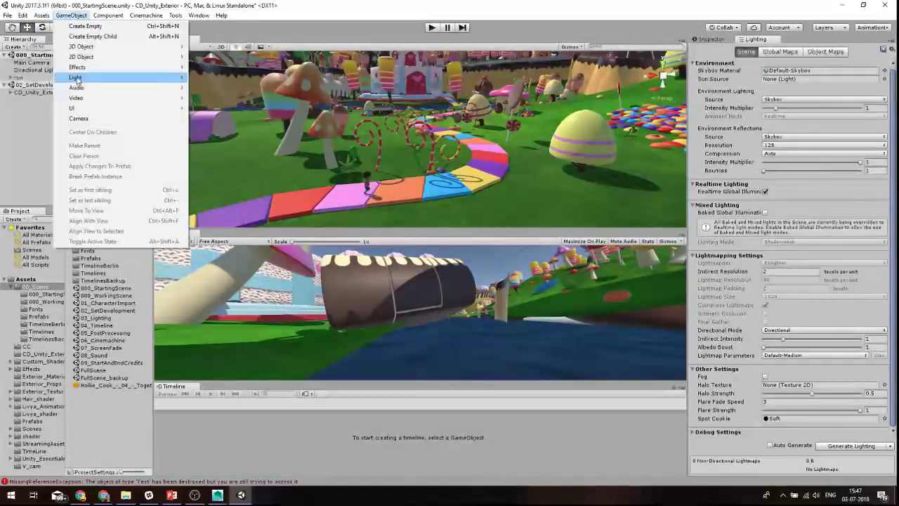
{"action": "mouse_move", "coordinate": [78, 79]}
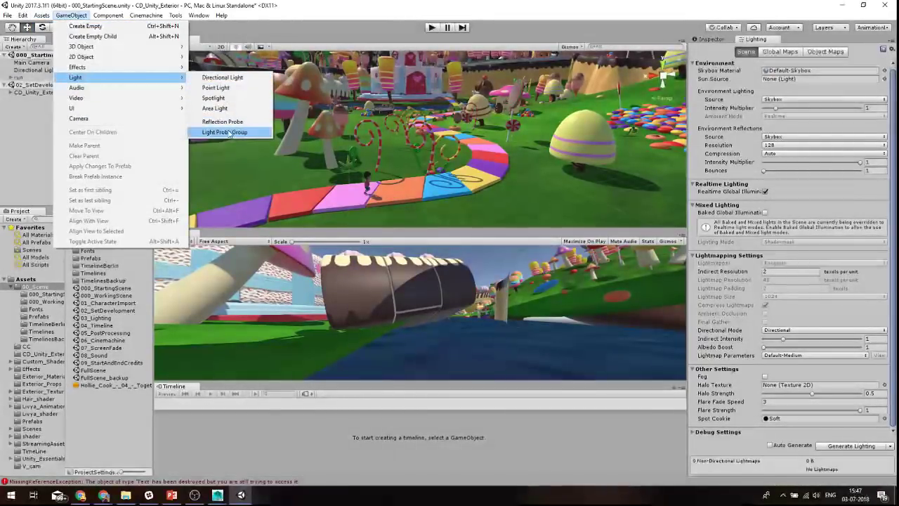
{"action": "left_click", "coordinate": [403, 216]}
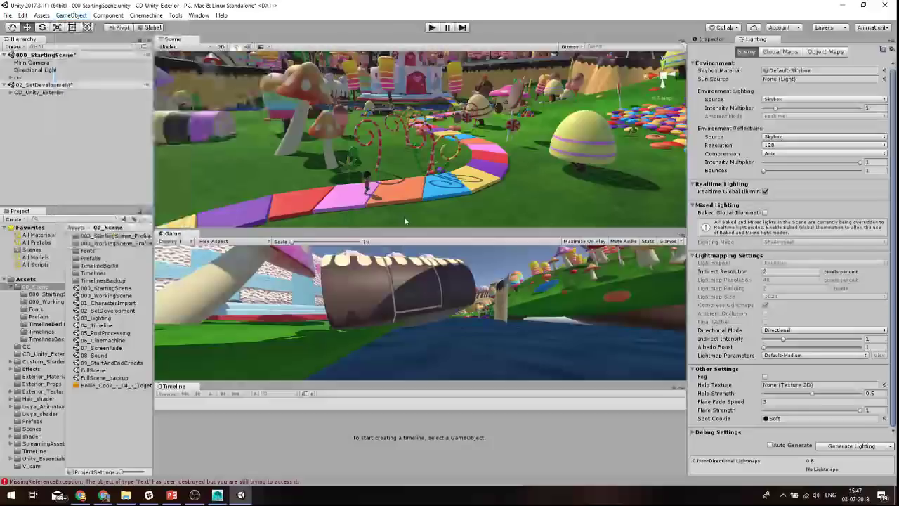
{"action": "mouse_move", "coordinate": [404, 216]}
{"action": "right_mouse_down"}
{"action": "mouse_move", "coordinate": [425, 89]}
{"action": "mouse_move", "coordinate": [540, 182]}
{"action": "mouse_move", "coordinate": [500, 158]}
{"action": "right_mouse_up"}
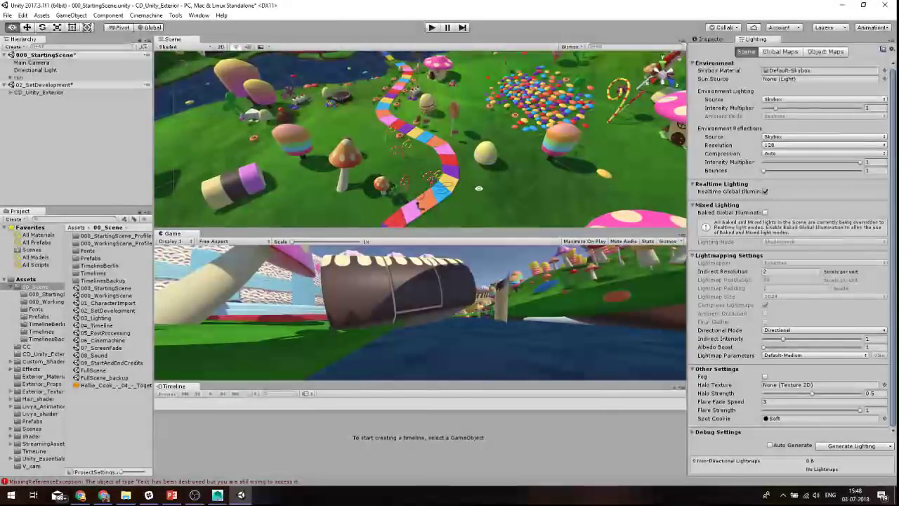
{"action": "scroll", "coordinate": [445, 179], "scroll_direction": "down", "scroll_amount": 3}
{"action": "scroll", "coordinate": [445, 179], "scroll_direction": "down", "scroll_amount": 3}
{"action": "scroll", "coordinate": [445, 179], "scroll_direction": "down", "scroll_amount": 3}
Orbit down to ground level so the candy path, mushroom, castle and hills fill the view.
{"action": "mouse_move", "coordinate": [445, 179]}
{"action": "left_mouse_down", "text": "alt"}
{"action": "mouse_move", "coordinate": [378, 74]}
{"action": "mouse_move", "coordinate": [438, 214]}
{"action": "mouse_move", "coordinate": [412, 170]}
{"action": "mouse_move", "coordinate": [429, 199]}
{"action": "mouse_move", "coordinate": [420, 177]}
{"action": "left_mouse_up", "text": "alt"}
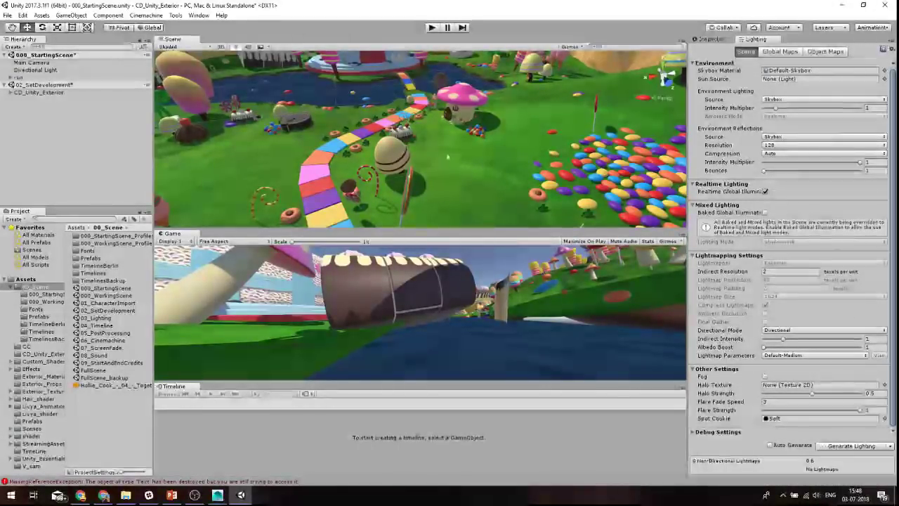
{"action": "mouse_move", "coordinate": [395, 178]}
{"action": "left_mouse_down", "text": "alt"}
{"action": "mouse_move", "coordinate": [475, 94]}
{"action": "mouse_move", "coordinate": [452, 214]}
{"action": "mouse_move", "coordinate": [502, 147]}
{"action": "left_mouse_up", "text": "alt"}
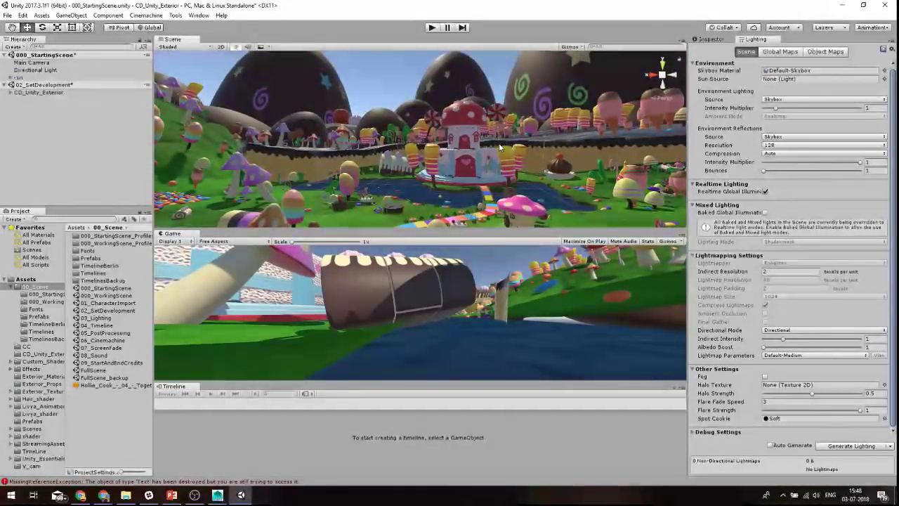
{"action": "left_click_drag", "start_coordinate": [508, 165], "coordinate": [557, 147], "text": "alt"}
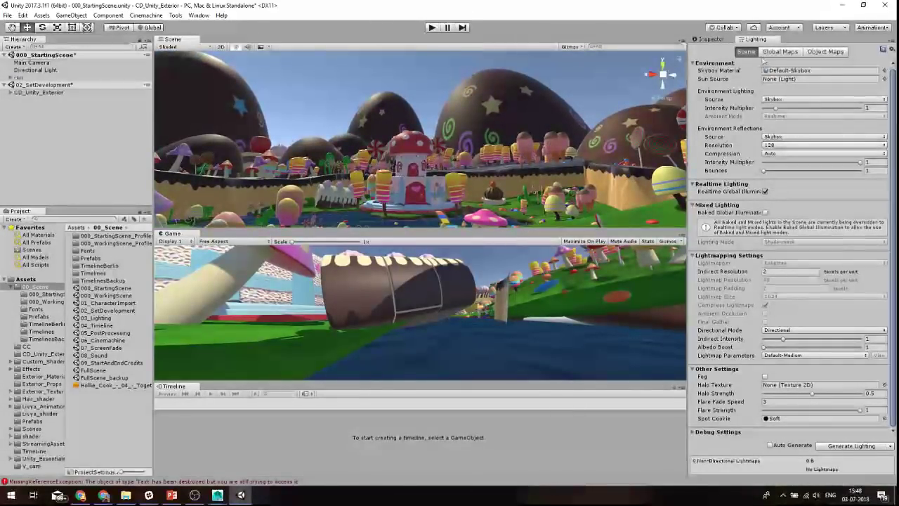
{"action": "scroll", "coordinate": [445, 99], "scroll_direction": "up", "scroll_amount": 2}
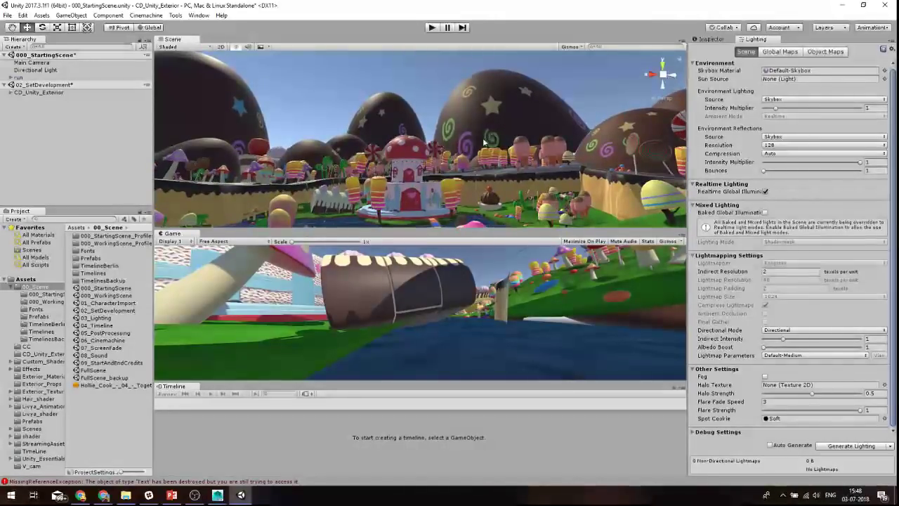
{"action": "scroll", "coordinate": [444, 99], "scroll_direction": "up", "scroll_amount": 2}
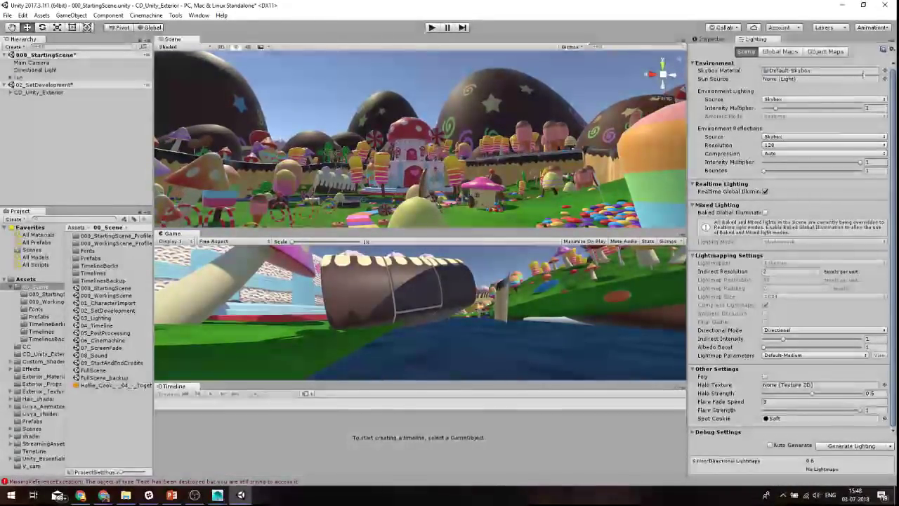
Set the scene's Skybox Material to _Mat_SkyBox by searching 'sky' in the picker.
{"action": "left_click", "coordinate": [884, 71]}
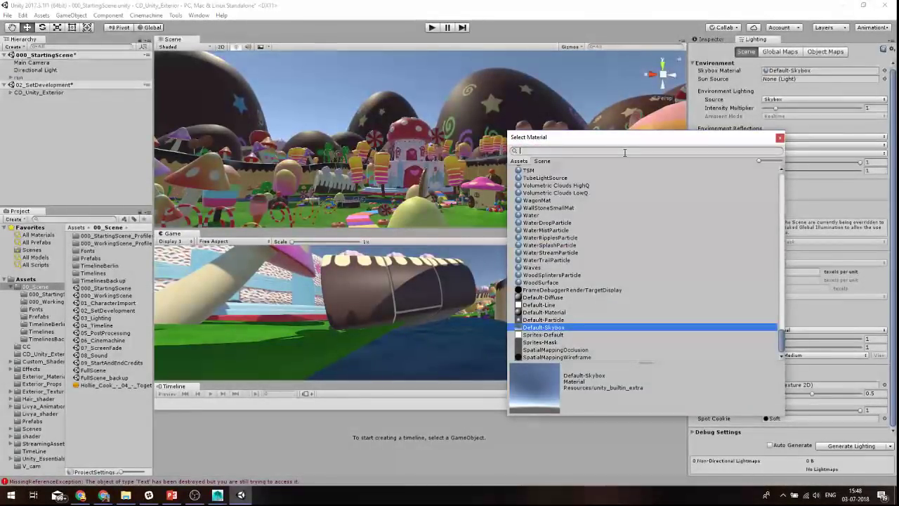
{"action": "type", "text": "sky"}
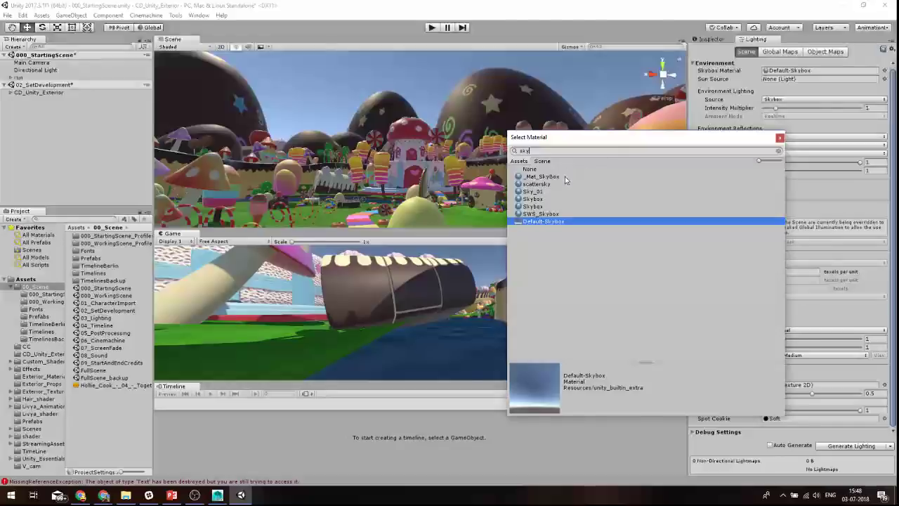
{"action": "double_click", "coordinate": [567, 177]}
Inspect the _Mat_SkyBox material and keep its shader on Skybox/Procedural.
{"action": "left_click", "coordinate": [808, 73]}
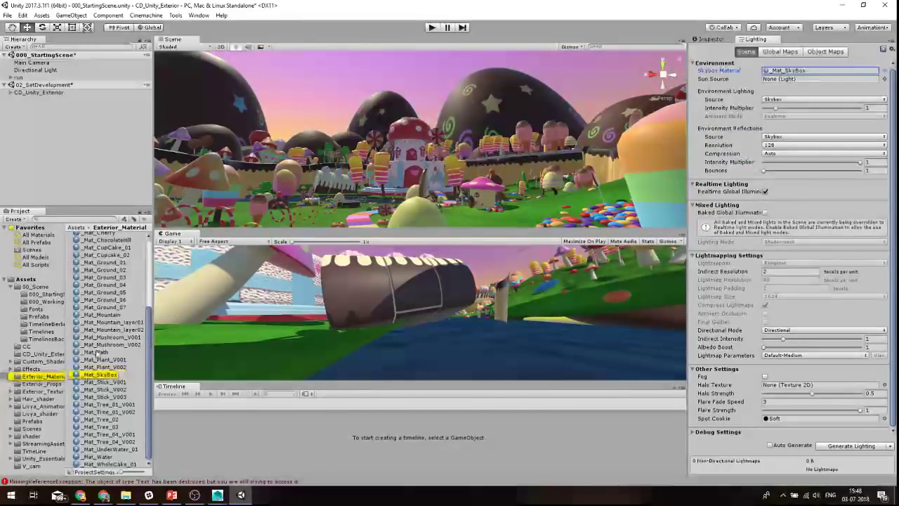
{"action": "left_click", "coordinate": [807, 73]}
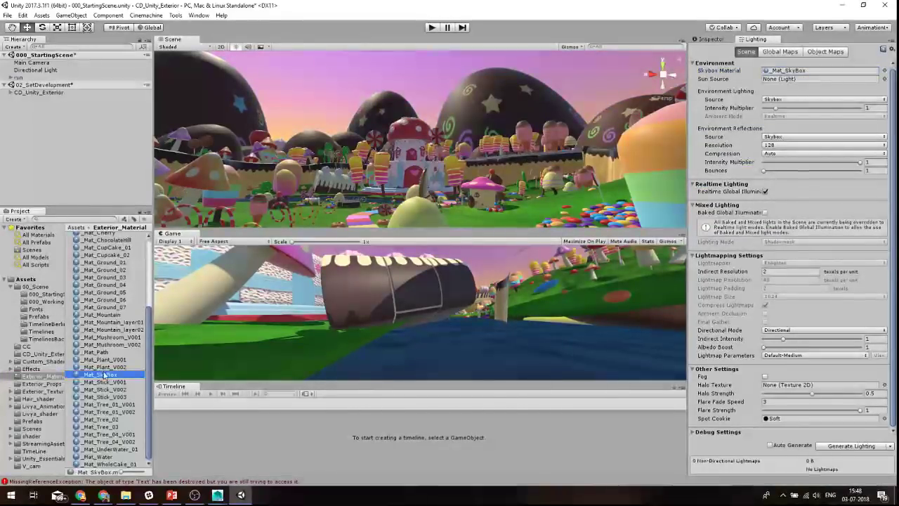
{"action": "left_click", "coordinate": [710, 39]}
{"action": "left_click", "coordinate": [745, 59]}
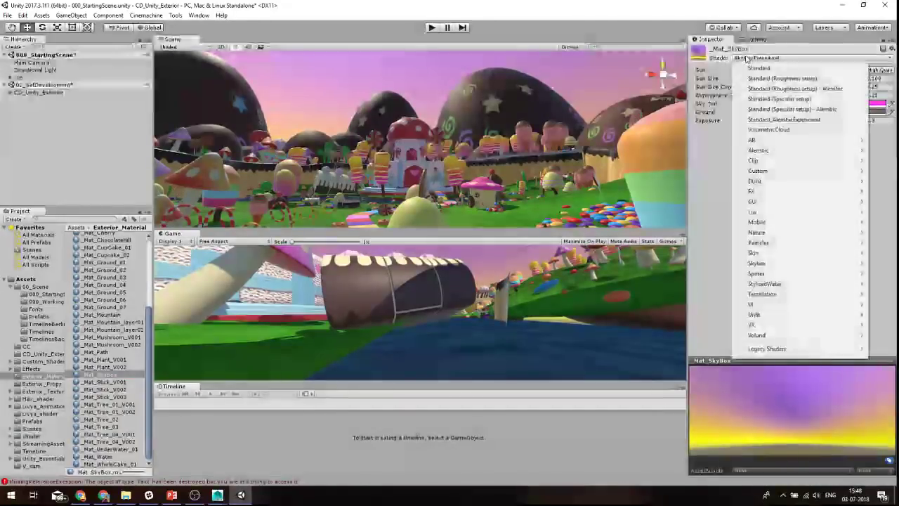
{"action": "mouse_move", "coordinate": [744, 263]}
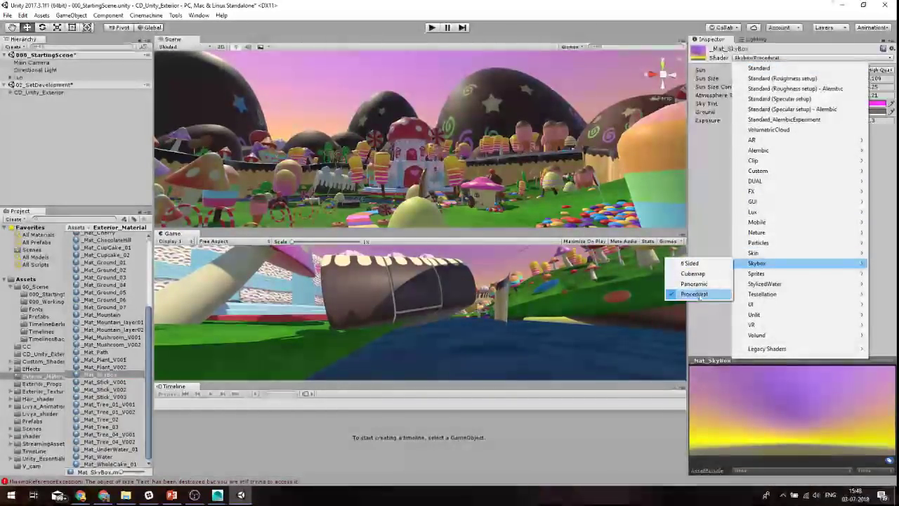
{"action": "left_click", "coordinate": [695, 294]}
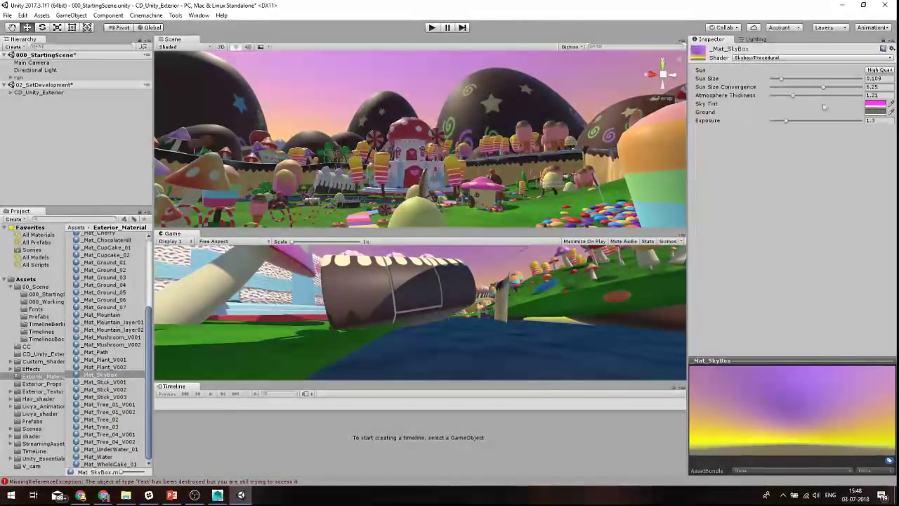
{"action": "mouse_move", "coordinate": [430, 151]}
{"action": "right_mouse_down"}
{"action": "mouse_move", "coordinate": [446, 198]}
{"action": "mouse_move", "coordinate": [484, 101]}
{"action": "right_mouse_up"}
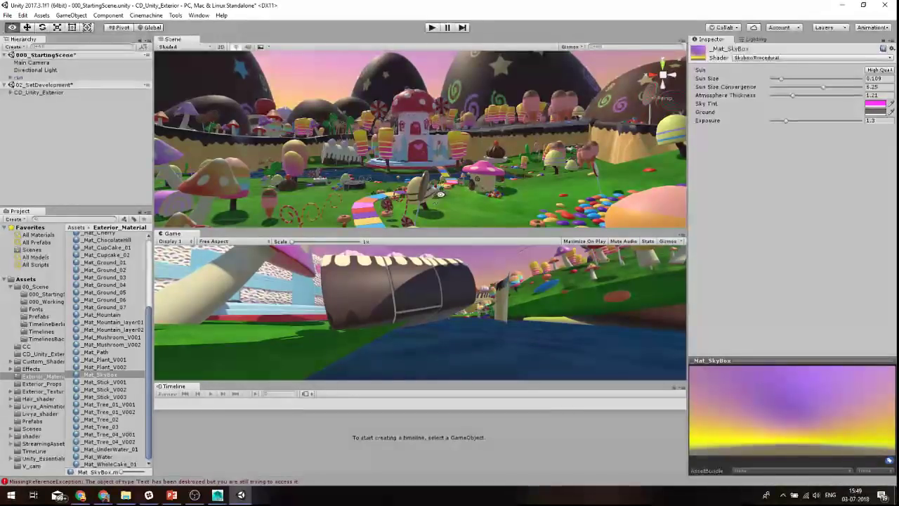
Orbit for a wider look, nudge the view split, and open the 00_Scene Prefabs folder.
{"action": "scroll", "coordinate": [434, 200], "scroll_direction": "up", "scroll_amount": 5}
{"action": "left_click_drag", "start_coordinate": [420, 149], "coordinate": [462, 185], "text": "alt"}
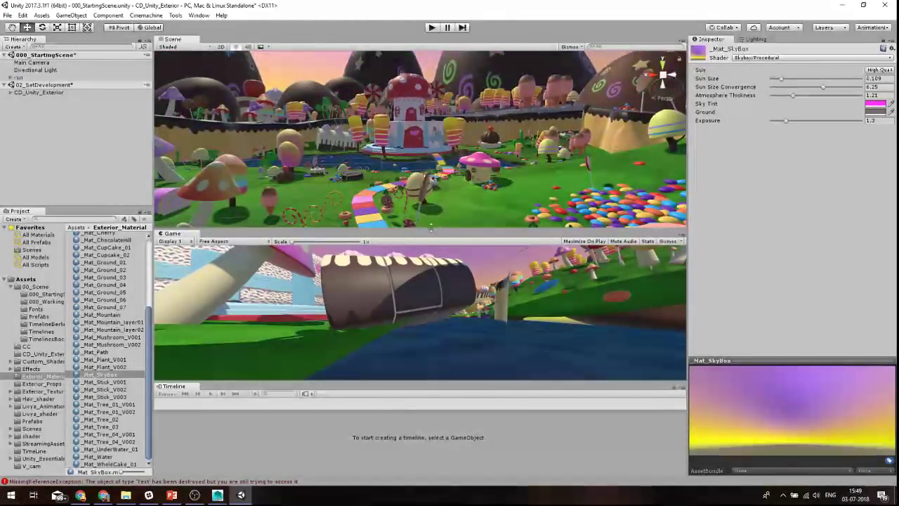
{"action": "left_click_drag", "start_coordinate": [431, 229], "coordinate": [431, 230]}
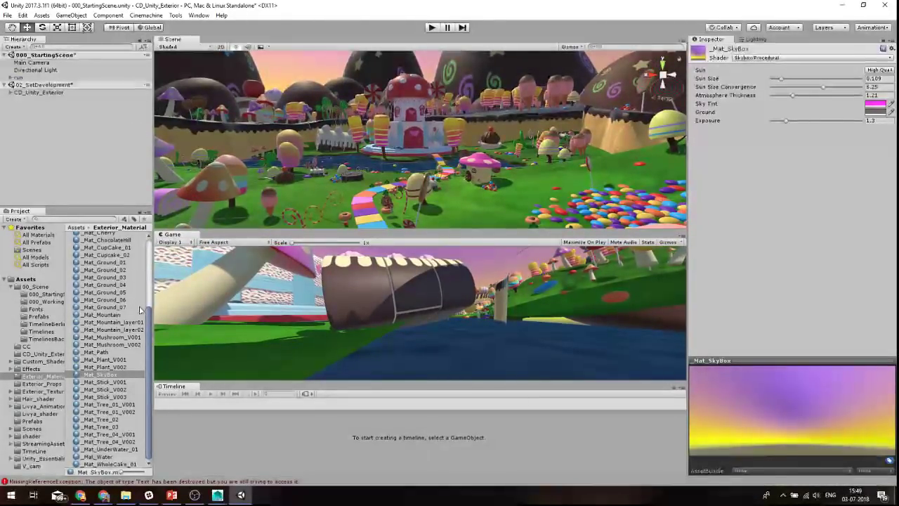
{"action": "left_click_drag", "start_coordinate": [148, 322], "coordinate": [165, 226]}
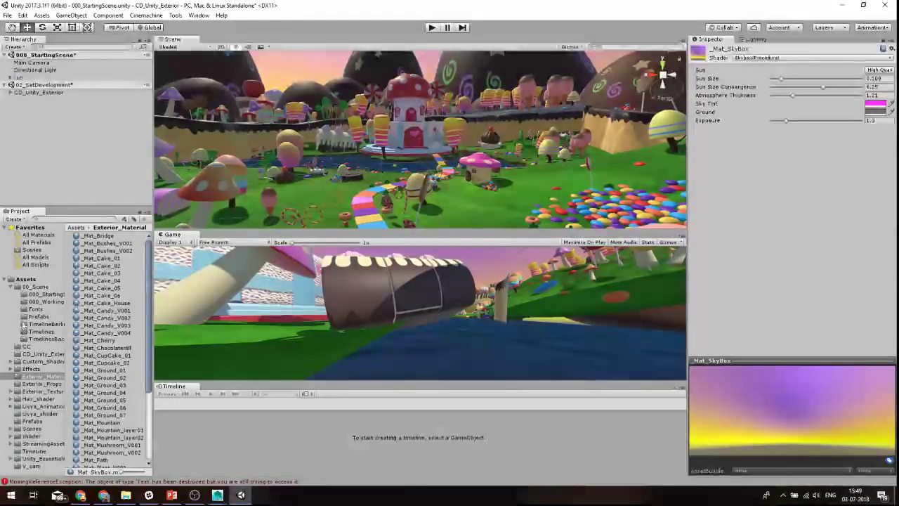
{"action": "left_click", "coordinate": [39, 317]}
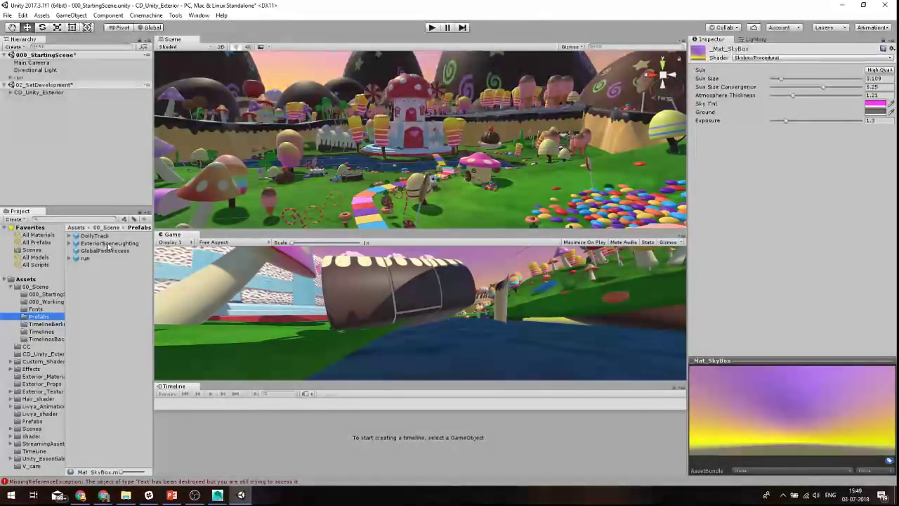
Drag the ExteriorSceneLighting prefab into the scene hierarchy.
{"action": "left_click_drag", "start_coordinate": [103, 247], "coordinate": [77, 164]}
{"action": "left_click_drag", "start_coordinate": [49, 124], "coordinate": [52, 127]}
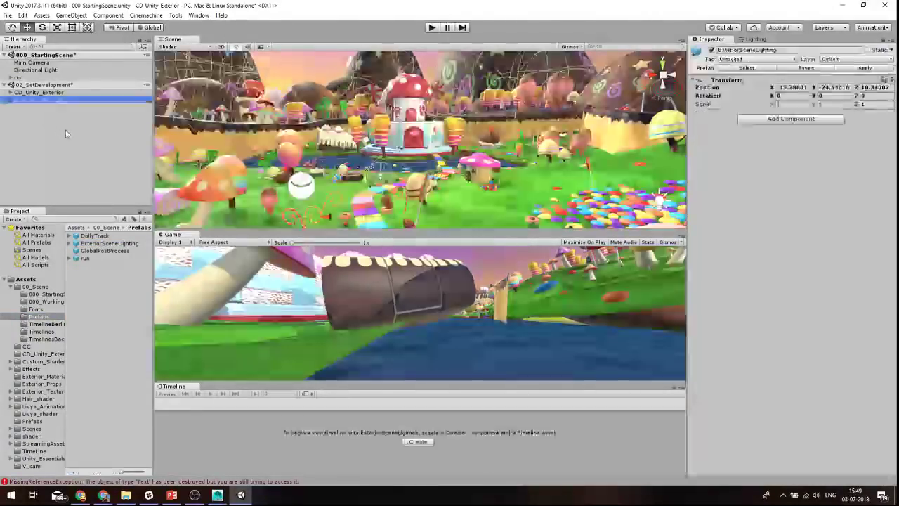
{"action": "left_click", "coordinate": [198, 14]}
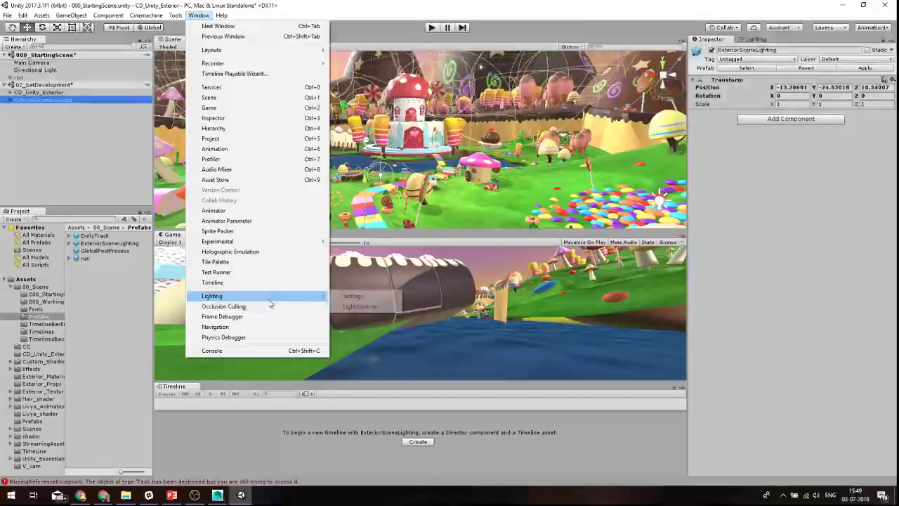
{"action": "left_click", "coordinate": [479, 162]}
{"action": "right_click_drag", "start_coordinate": [479, 163], "coordinate": [400, 176]}
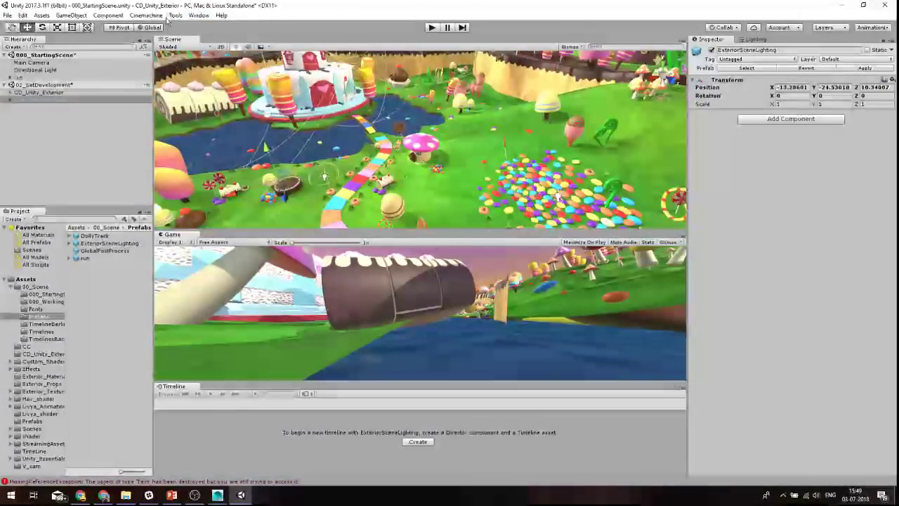
Open Lighting Settings via Window > Lighting, then return to the Lighting submenu.
{"action": "left_click", "coordinate": [198, 15]}
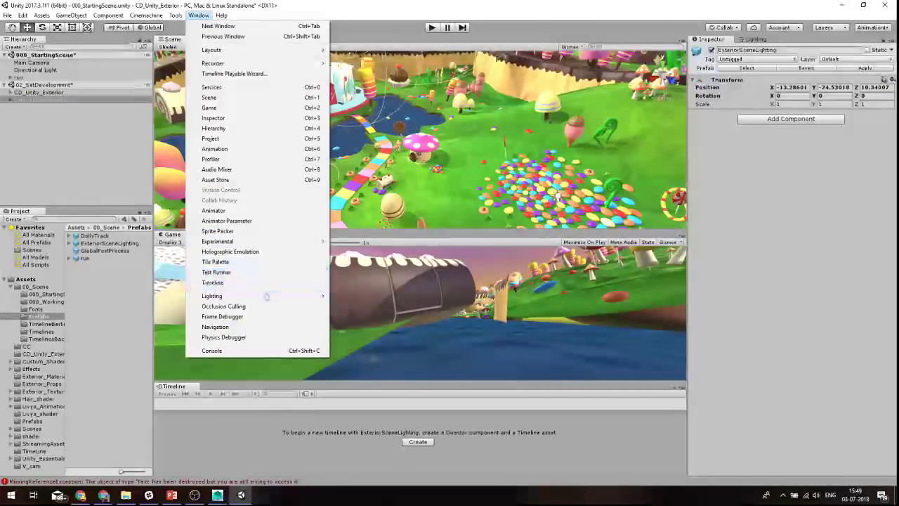
{"action": "mouse_move", "coordinate": [309, 295]}
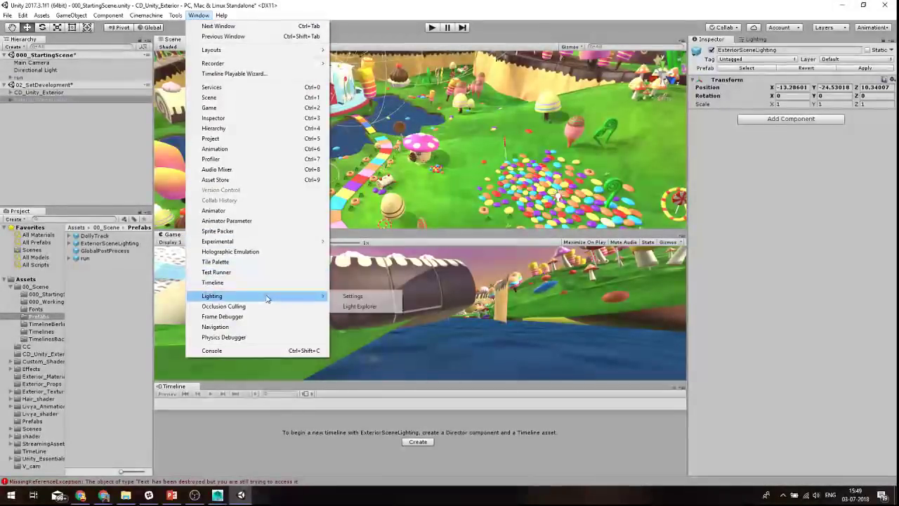
{"action": "left_click", "coordinate": [353, 298]}
{"action": "left_click", "coordinate": [198, 15]}
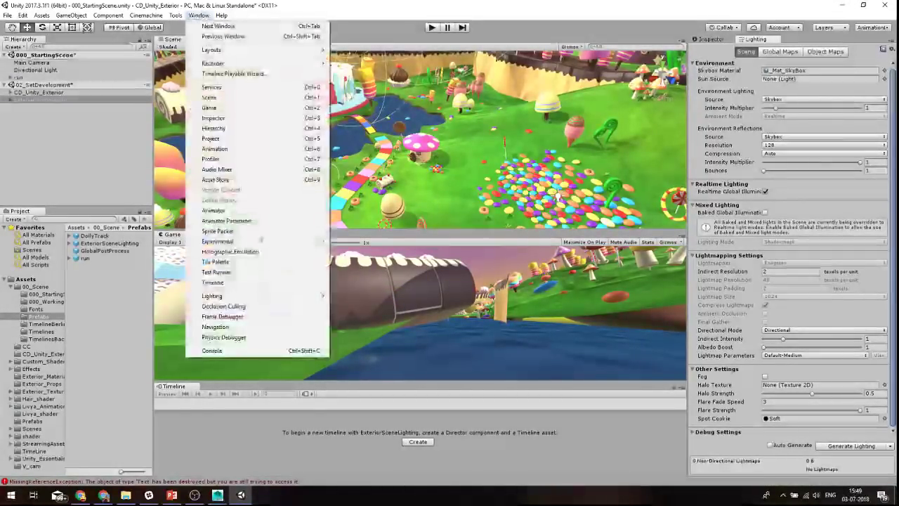
{"action": "left_click", "coordinate": [238, 281]}
{"action": "left_click", "coordinate": [198, 15]}
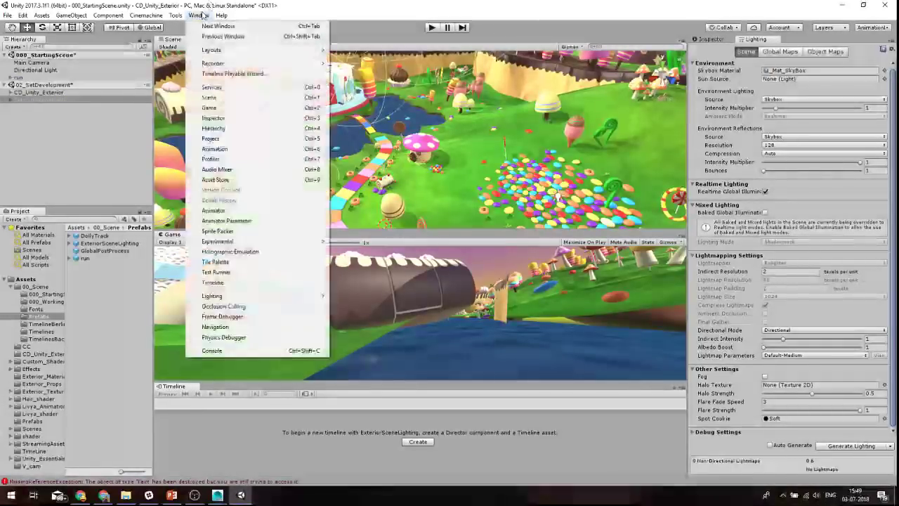
{"action": "mouse_move", "coordinate": [256, 297]}
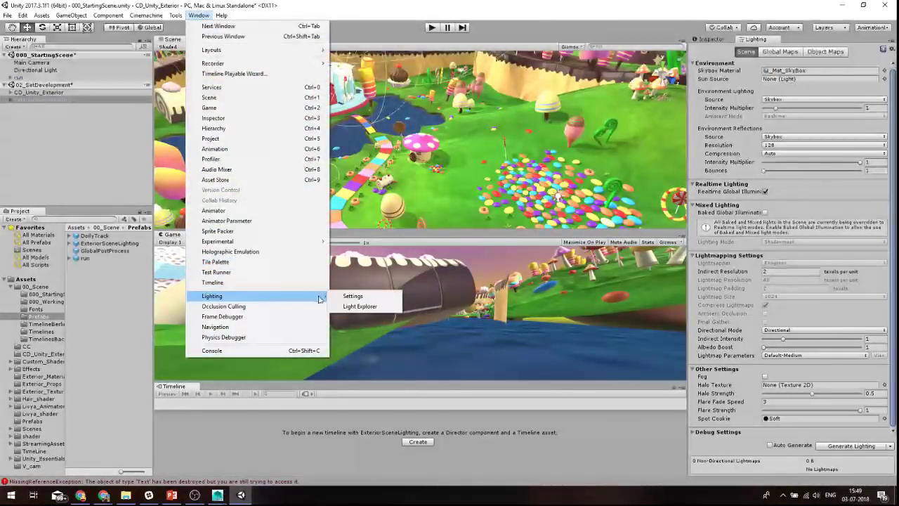
Open the Light Explorer, move and enlarge it to review the scene's lights, then close it.
{"action": "left_click", "coordinate": [353, 306]}
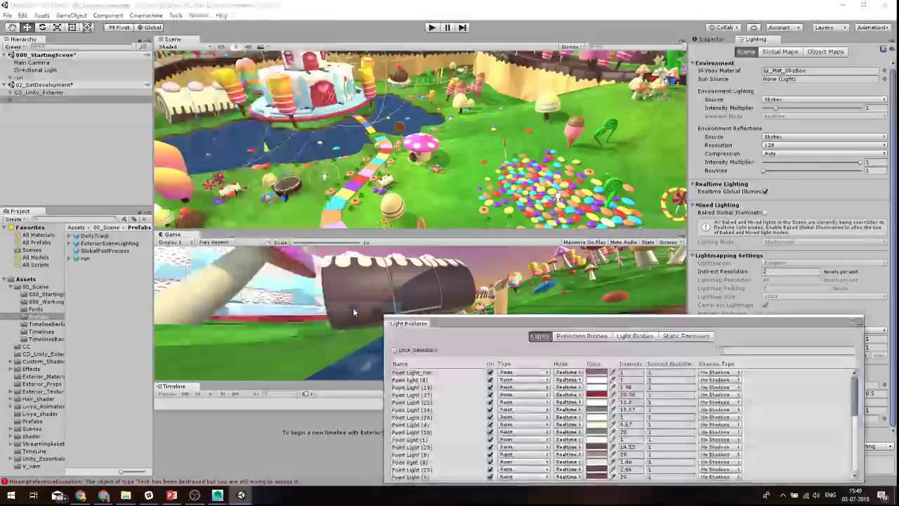
{"action": "left_click_drag", "start_coordinate": [432, 325], "coordinate": [392, 53]}
{"action": "scroll", "coordinate": [523, 146], "scroll_direction": "down", "scroll_amount": 3}
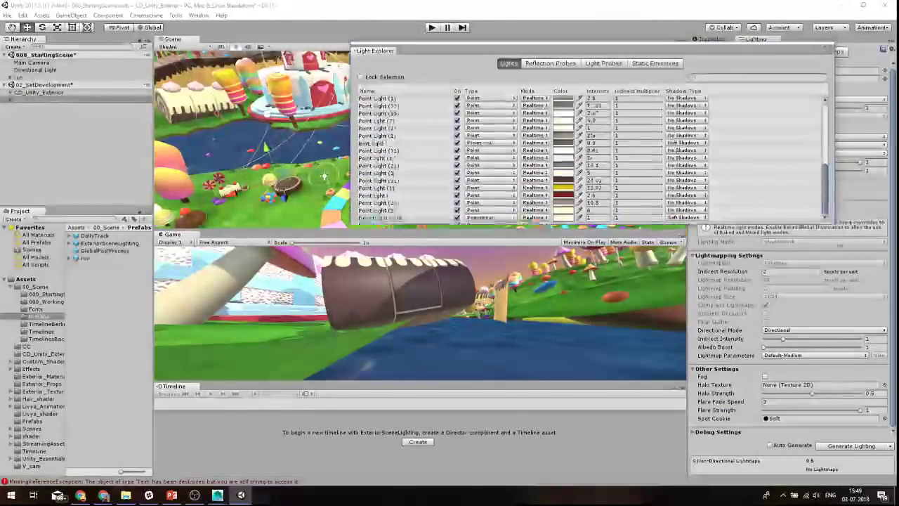
{"action": "left_click_drag", "start_coordinate": [830, 212], "coordinate": [880, 397]}
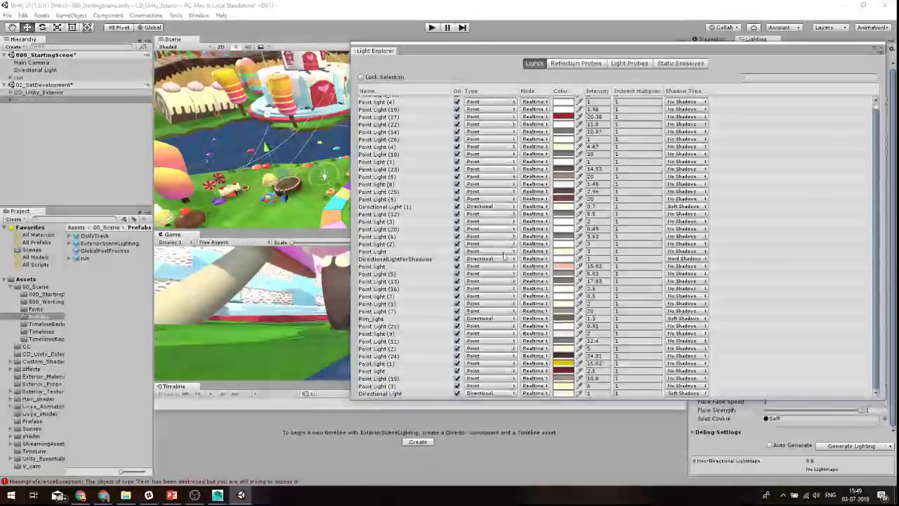
{"action": "scroll", "coordinate": [550, 191], "scroll_direction": "down", "scroll_amount": 1}
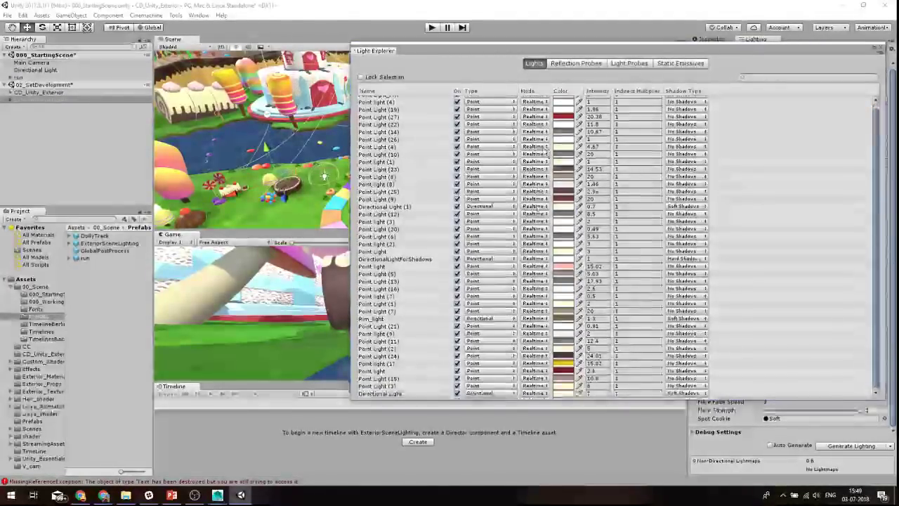
{"action": "left_click", "coordinate": [886, 50]}
{"action": "left_click_drag", "start_coordinate": [490, 165], "coordinate": [406, 96], "text": "alt"}
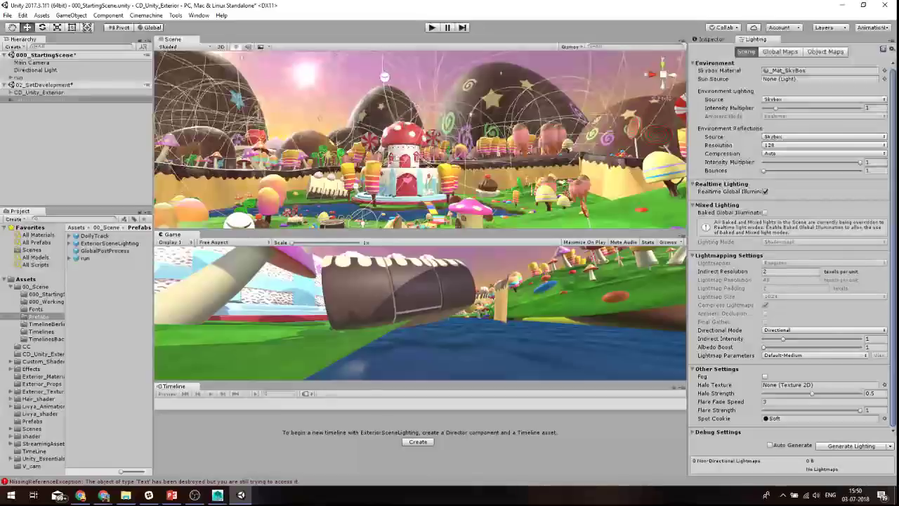
Orbit down toward the mushroom house and drag the splitter to enlarge the Scene view.
{"action": "mouse_move", "coordinate": [411, 103]}
{"action": "left_mouse_down", "text": "alt"}
{"action": "mouse_move", "coordinate": [440, 225]}
{"action": "mouse_move", "coordinate": [439, 210]}
{"action": "mouse_move", "coordinate": [523, 153]}
{"action": "left_mouse_up", "text": "alt"}
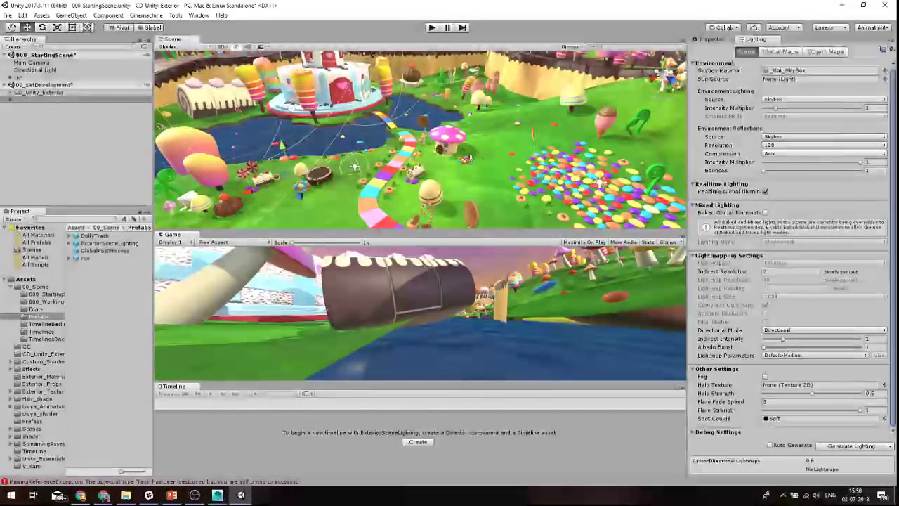
{"action": "left_click_drag", "start_coordinate": [504, 144], "coordinate": [479, 149], "text": "alt"}
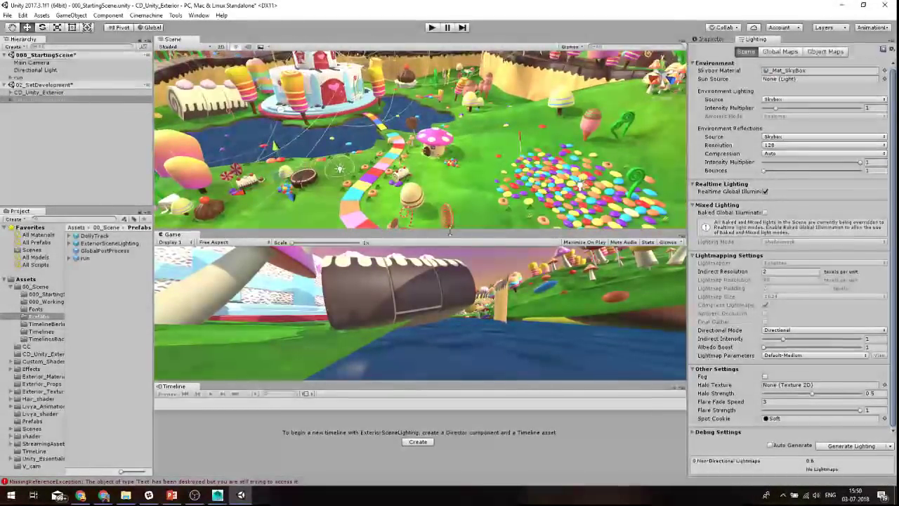
{"action": "left_click_drag", "start_coordinate": [450, 232], "coordinate": [450, 264]}
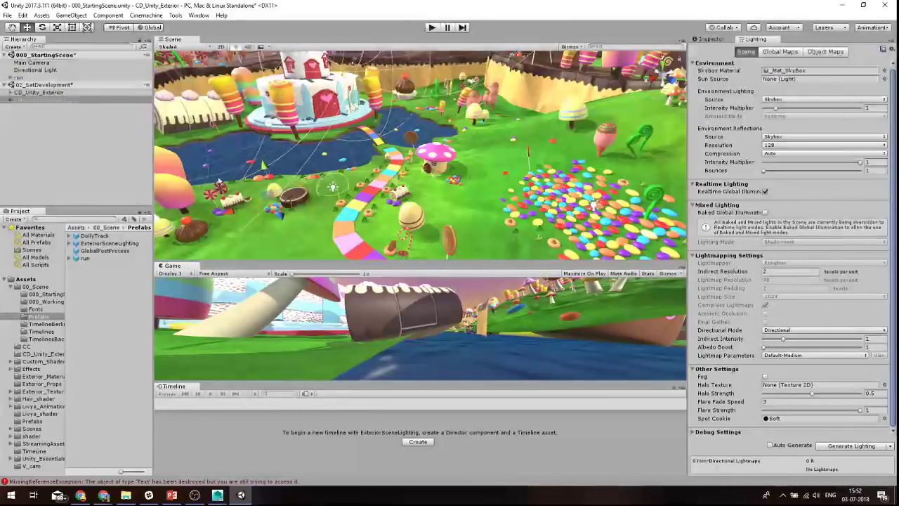
Centre the cake, make the Game view taller, and show ExteriorSceneLighting in the Inspector.
{"action": "scroll", "coordinate": [403, 174], "scroll_direction": "up", "scroll_amount": 3}
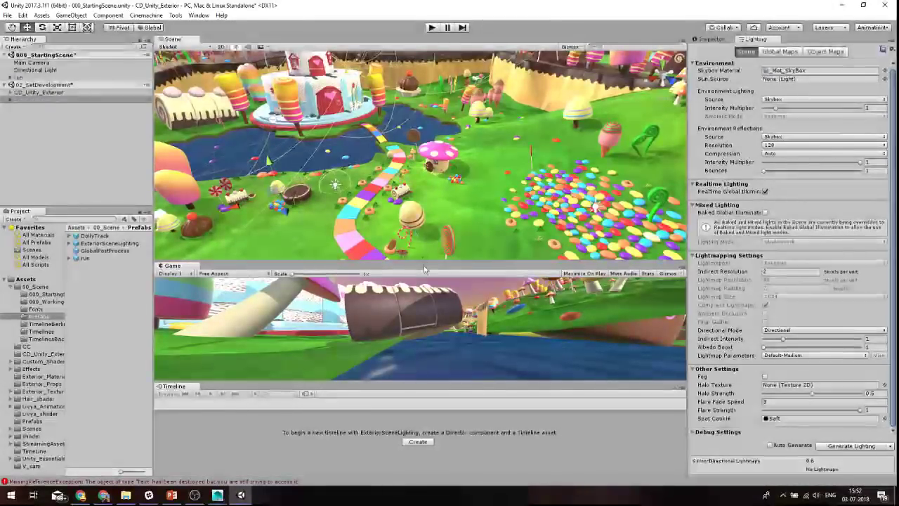
{"action": "mouse_move", "coordinate": [422, 175]}
{"action": "left_mouse_down", "text": "alt"}
{"action": "mouse_move", "coordinate": [379, 176]}
{"action": "mouse_move", "coordinate": [478, 191]}
{"action": "left_mouse_up", "text": "alt"}
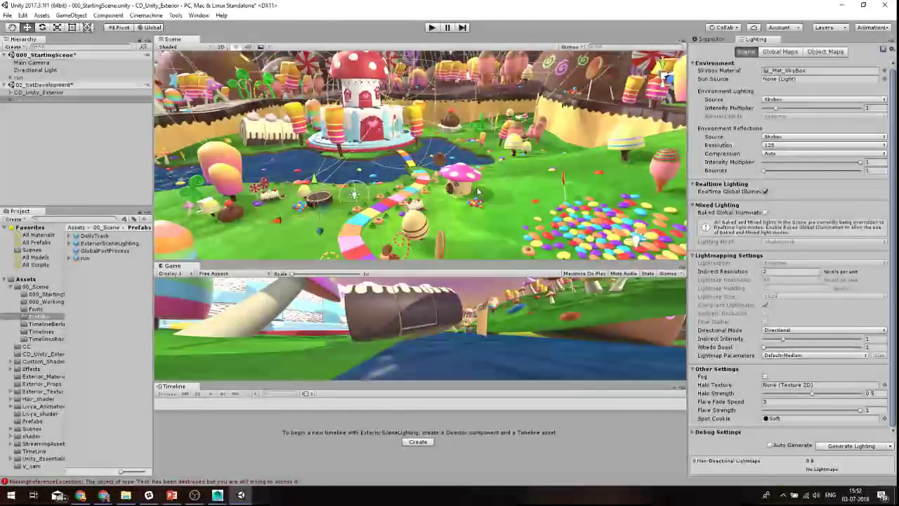
{"action": "left_click_drag", "start_coordinate": [492, 262], "coordinate": [492, 243]}
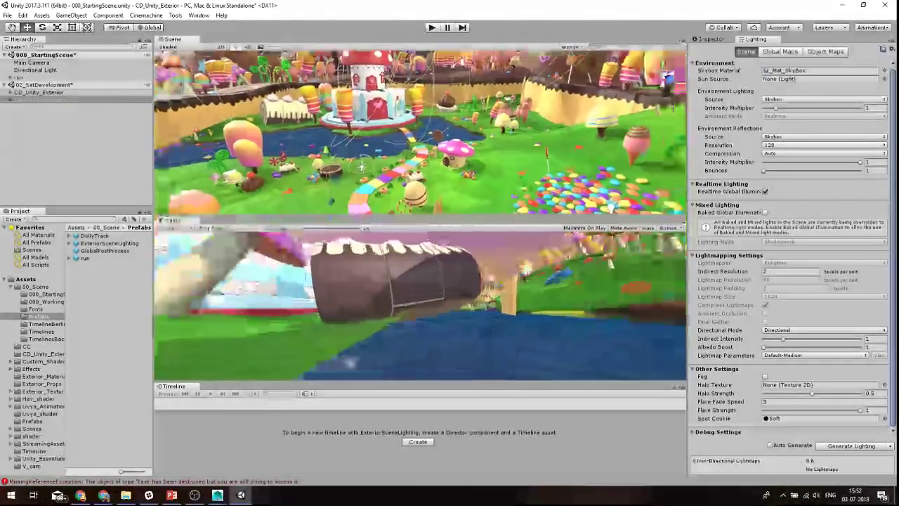
{"action": "left_click_drag", "start_coordinate": [491, 210], "coordinate": [472, 151], "text": "alt"}
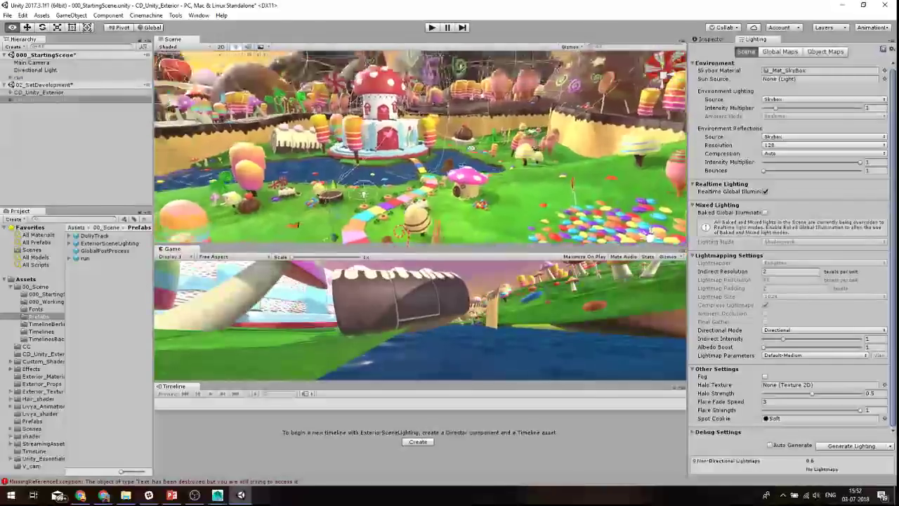
{"action": "left_click", "coordinate": [727, 40]}
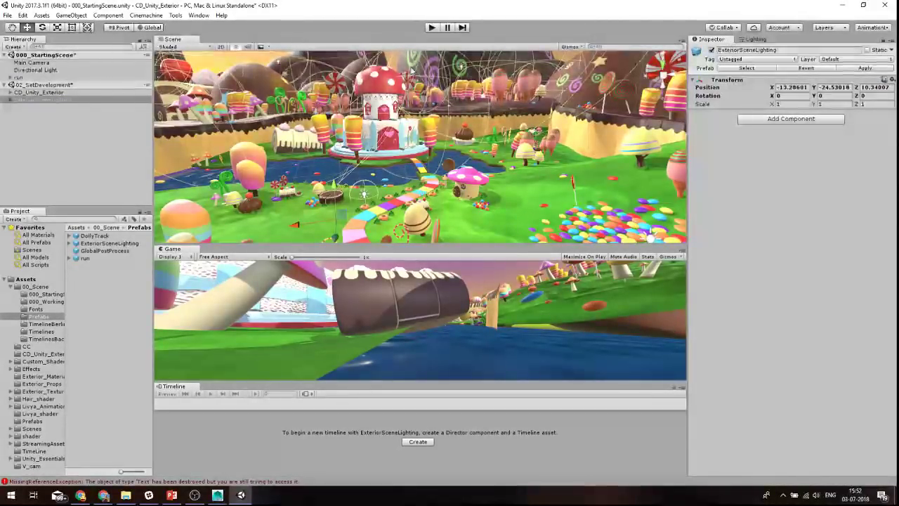
Open the Asset Store window, return to the Scene tab, and select 000_StartingScene.
{"action": "left_click", "coordinate": [198, 15]}
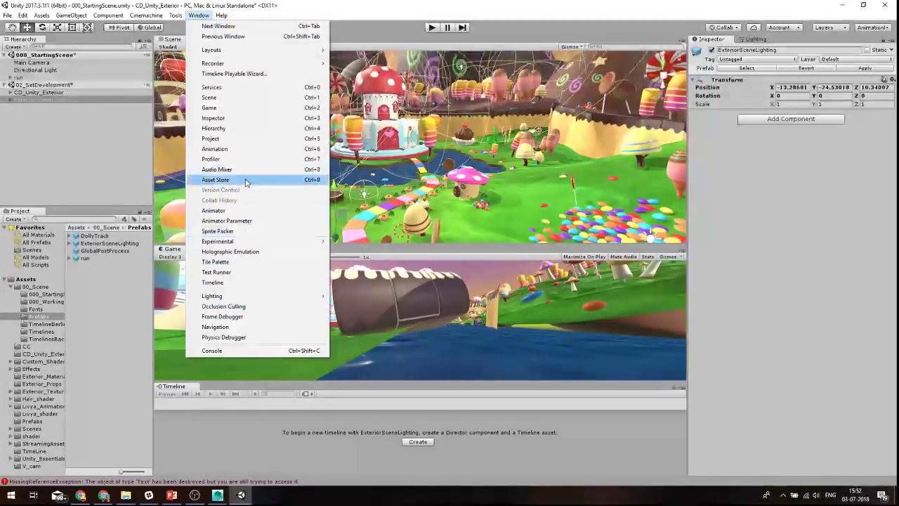
{"action": "left_click", "coordinate": [225, 179]}
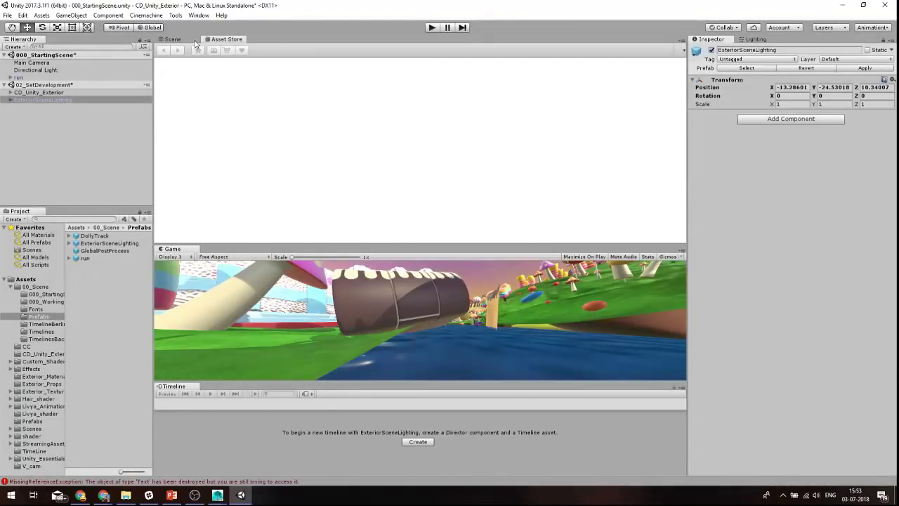
{"action": "left_click", "coordinate": [173, 39]}
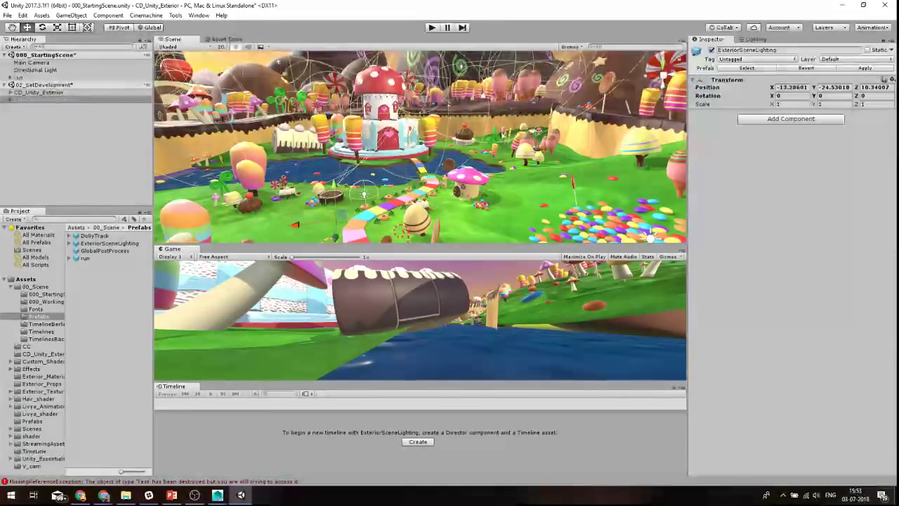
{"action": "left_click", "coordinate": [49, 55]}
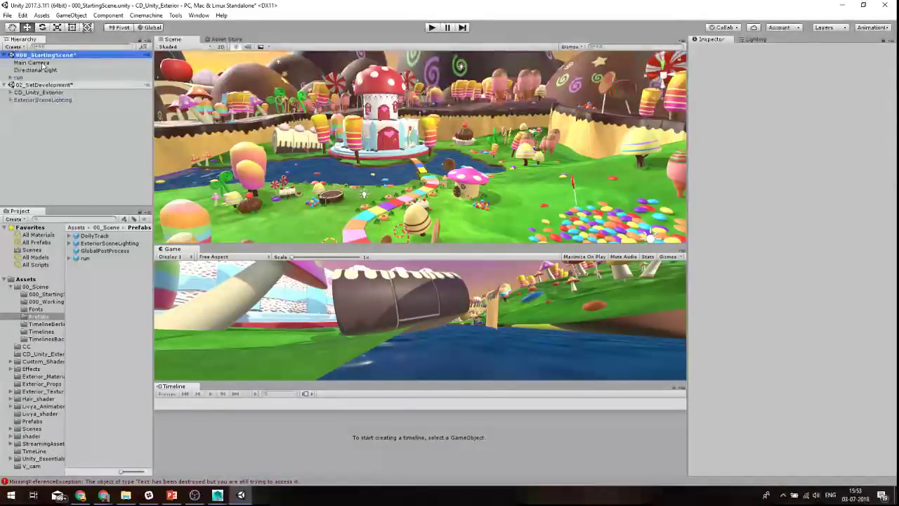
Add a Post-process Layer component to the Main Camera by searching 'post'.
{"action": "left_click", "coordinate": [44, 63]}
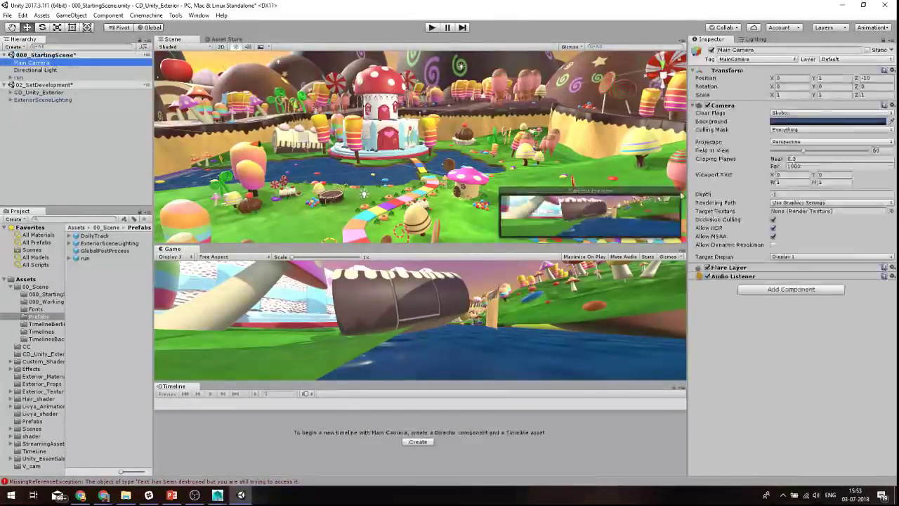
{"action": "left_click", "coordinate": [780, 289]}
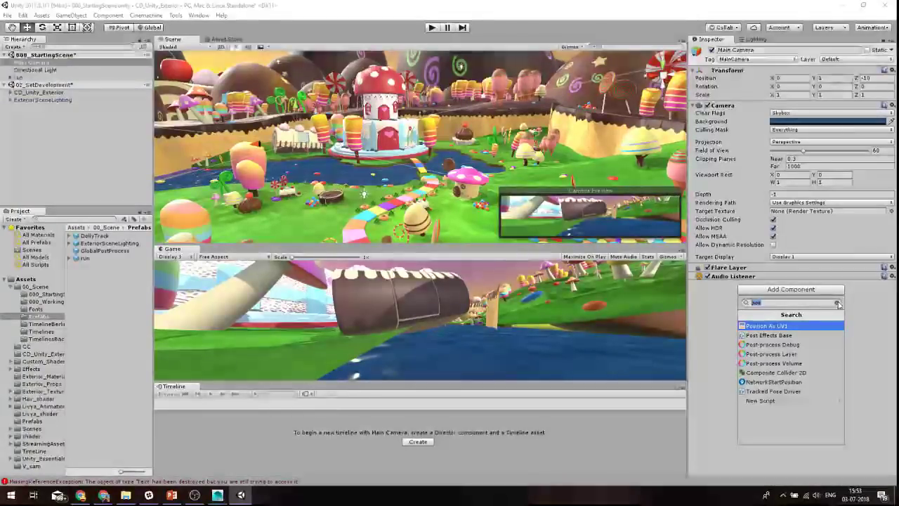
{"action": "key", "text": "BackSpace"}
{"action": "type", "text": "post"}
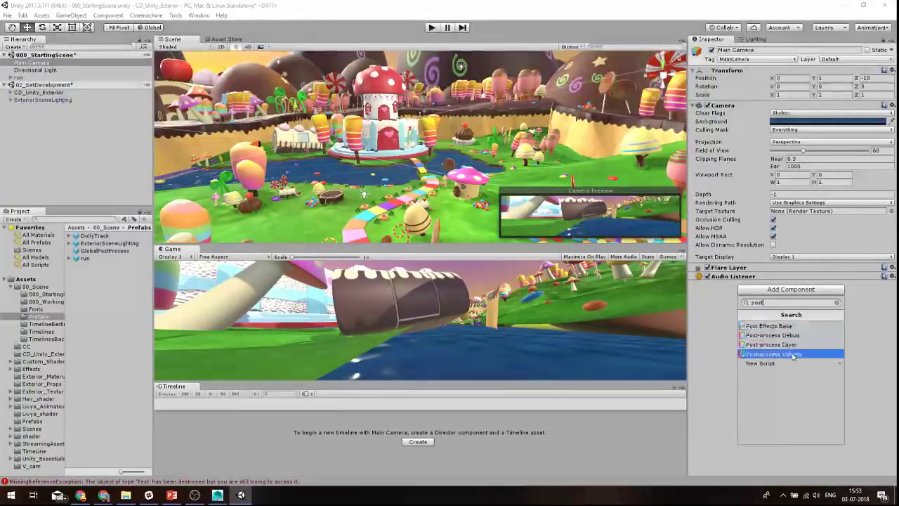
{"action": "left_click", "coordinate": [790, 346]}
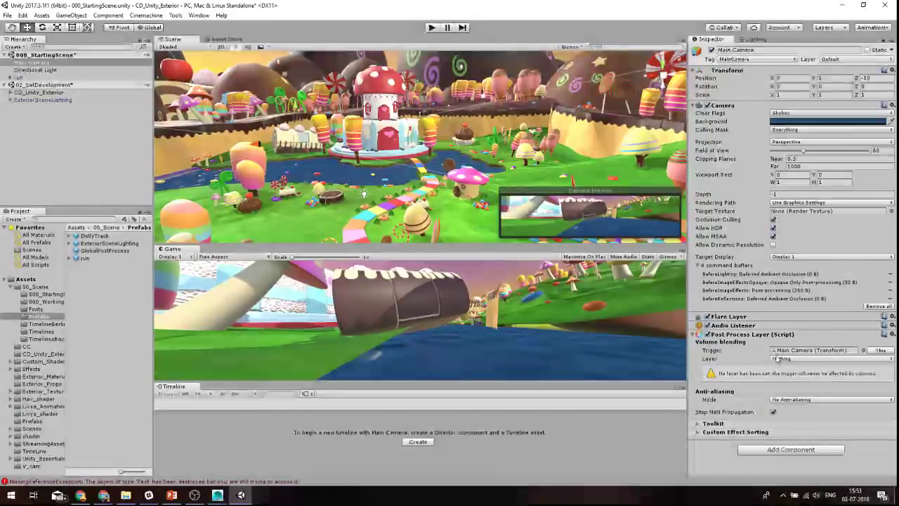
Set the Post Process Layer's volume blending layer to PostProcess after briefly trying Everything and Nothing.
{"action": "left_click", "coordinate": [781, 359]}
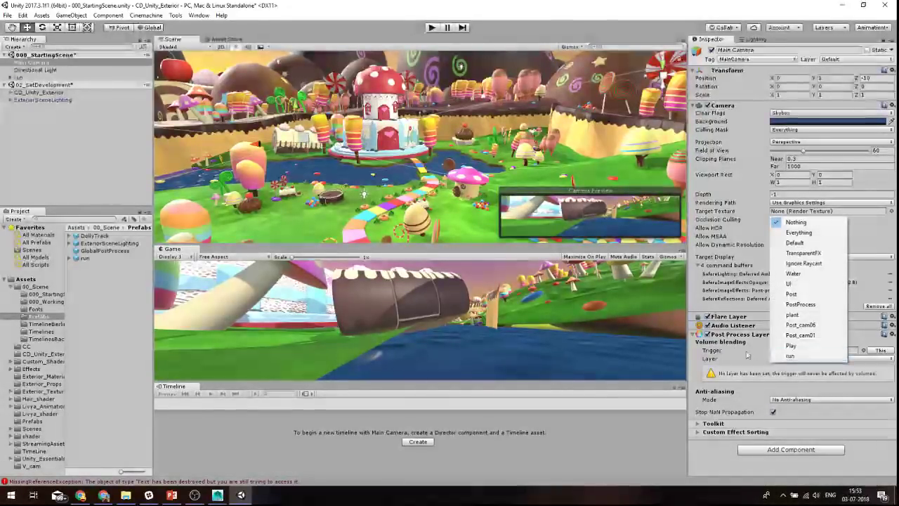
{"action": "left_click", "coordinate": [763, 363]}
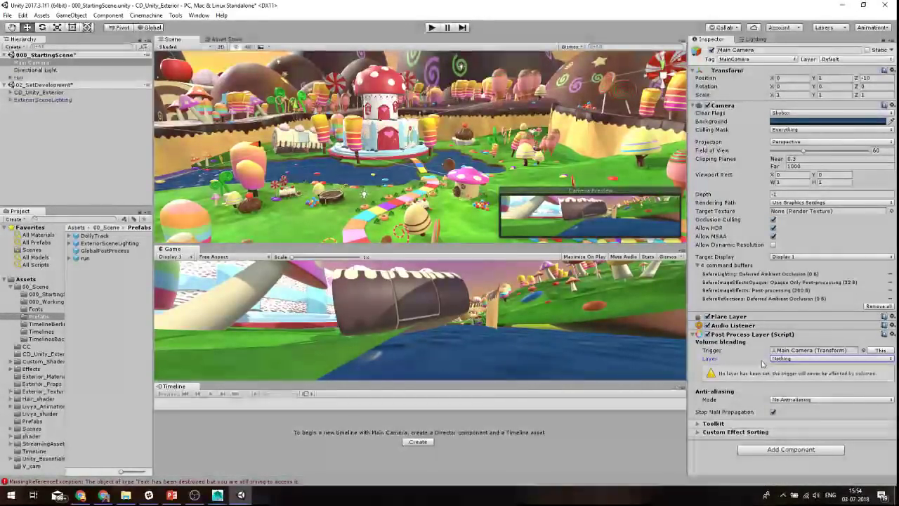
{"action": "left_click", "coordinate": [779, 359]}
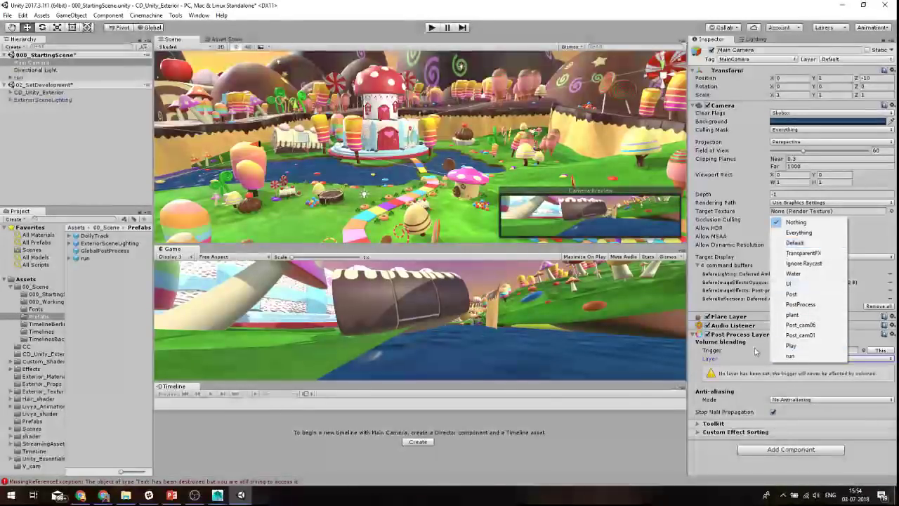
{"action": "left_click", "coordinate": [755, 357]}
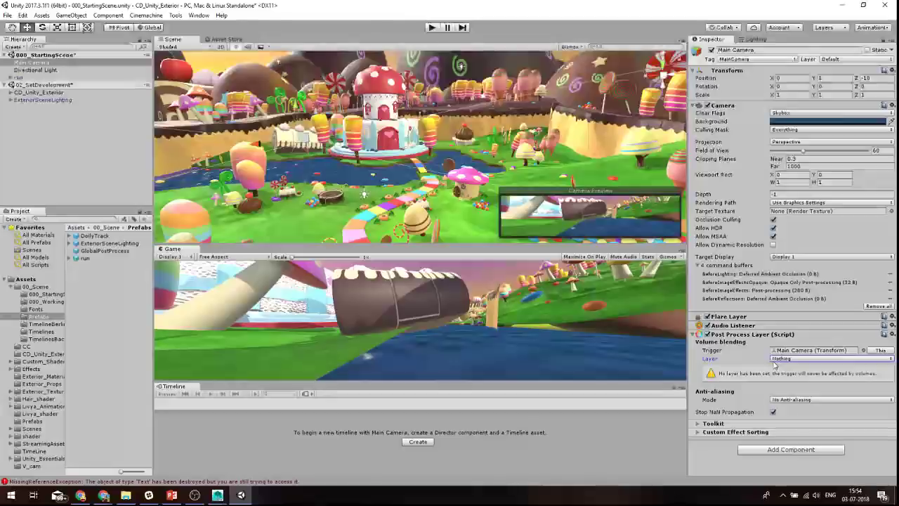
{"action": "left_click", "coordinate": [794, 358]}
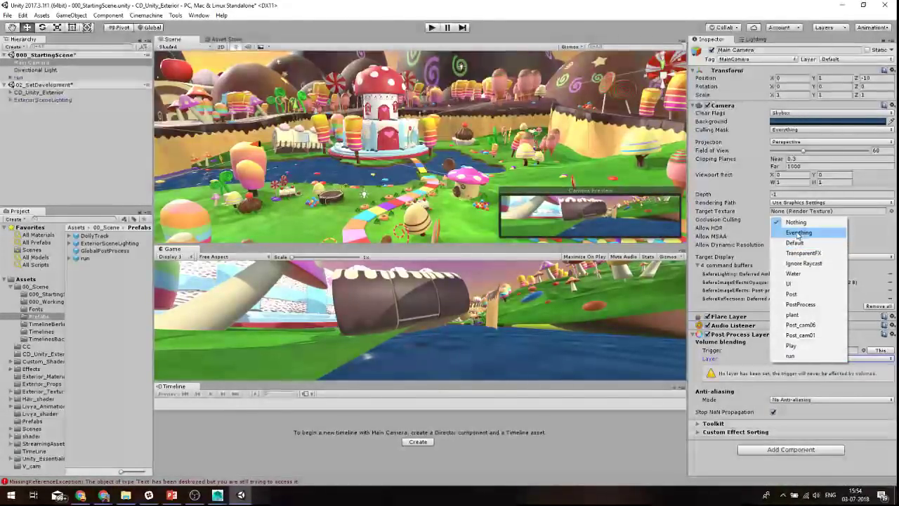
{"action": "left_click", "coordinate": [826, 237]}
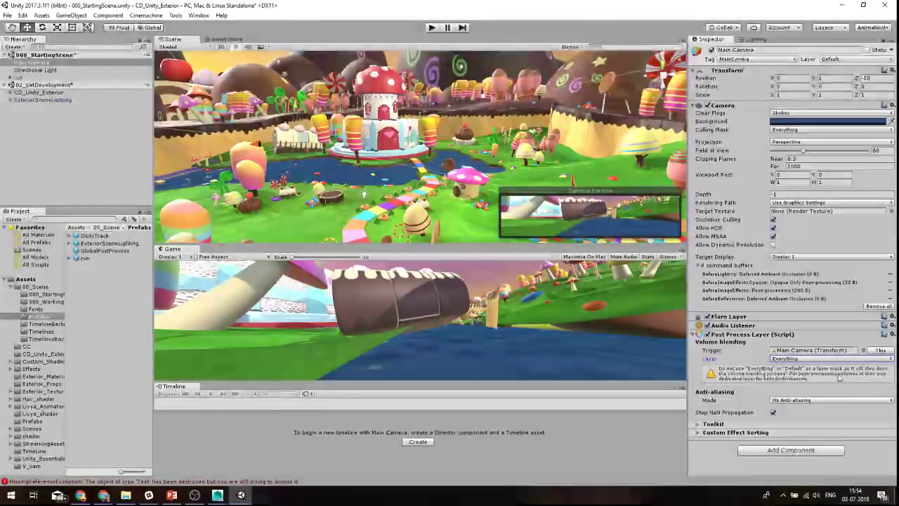
{"action": "left_click", "coordinate": [808, 358]}
{"action": "left_click", "coordinate": [812, 222]}
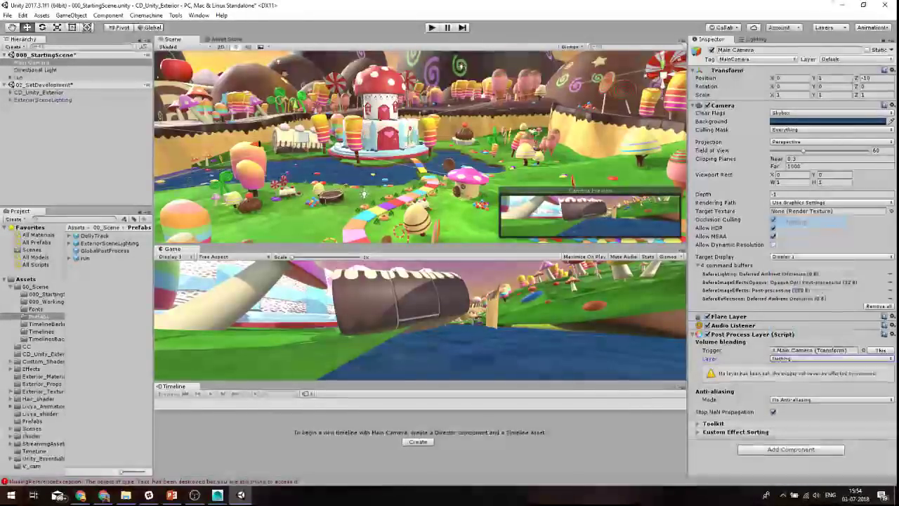
{"action": "left_click", "coordinate": [804, 358]}
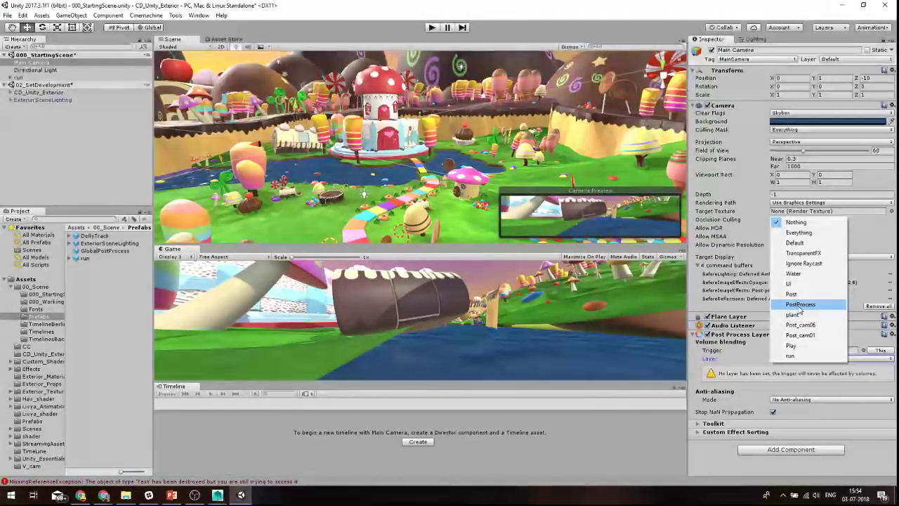
{"action": "left_click", "coordinate": [800, 304]}
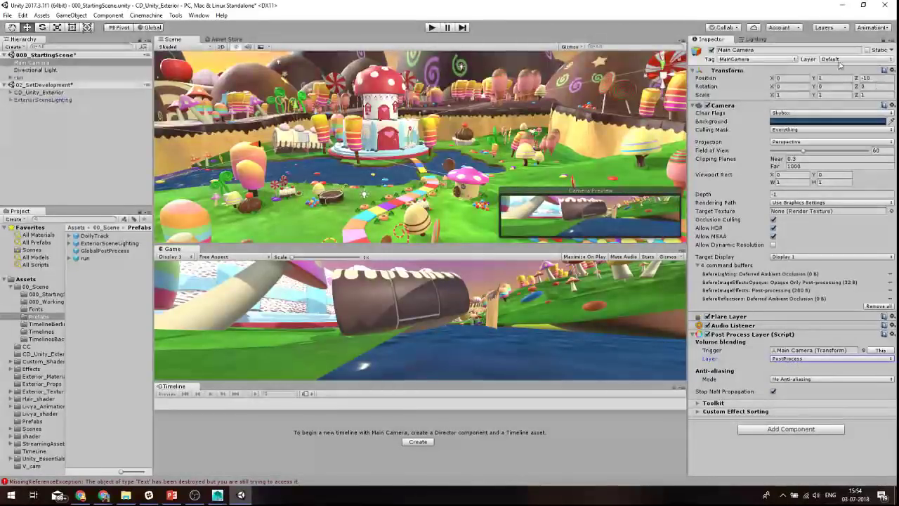
Check that User Layer 10 is named PostProcess, then inspect the Main Camera's components.
{"action": "left_click", "coordinate": [23, 15]}
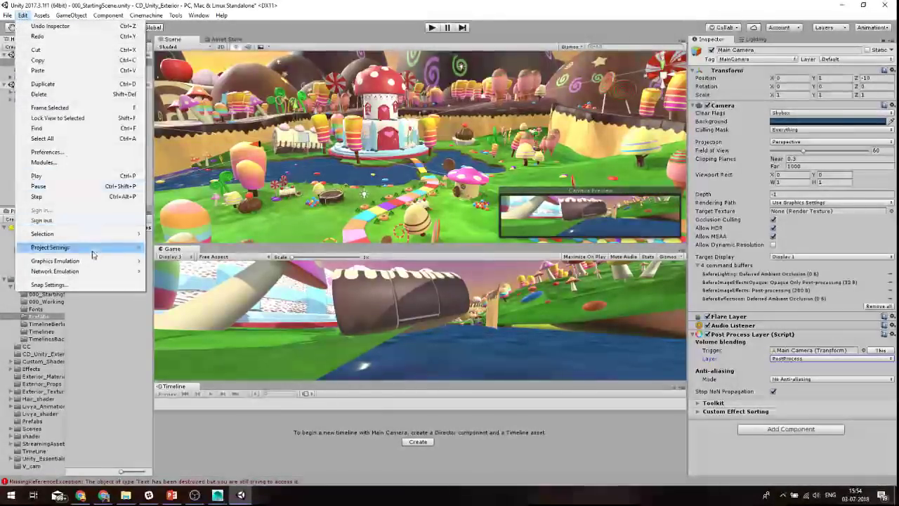
{"action": "mouse_move", "coordinate": [105, 247]}
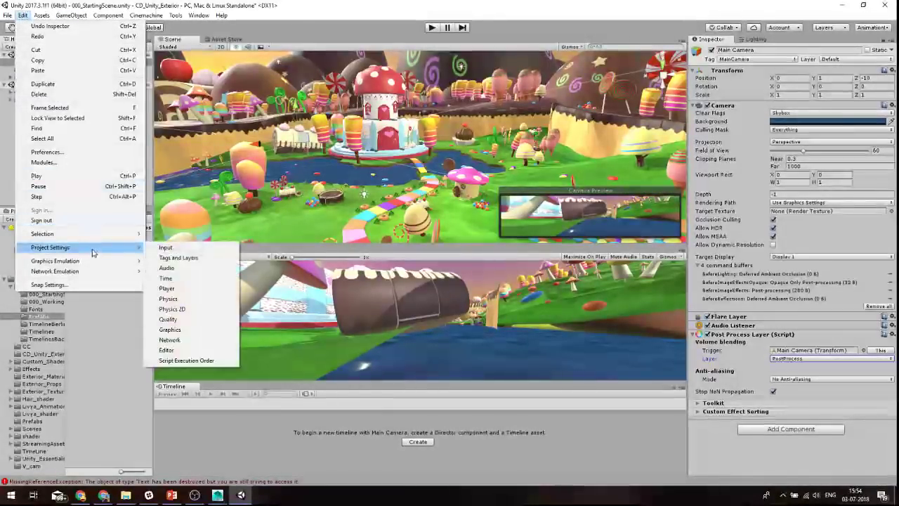
{"action": "left_click", "coordinate": [169, 257]}
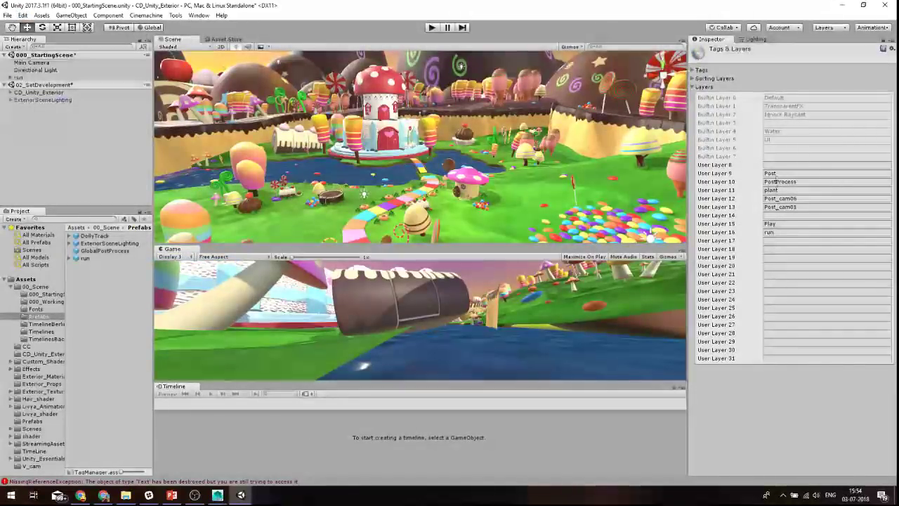
{"action": "left_click", "coordinate": [789, 182]}
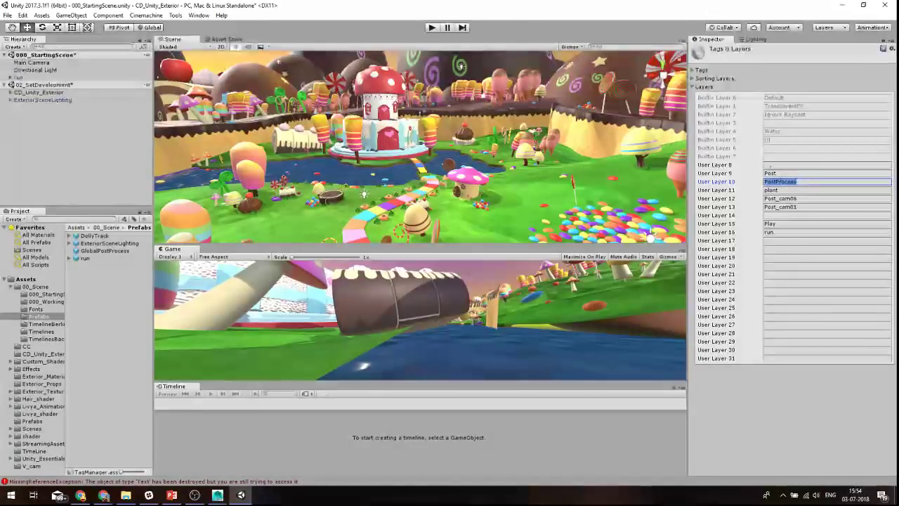
{"action": "left_click", "coordinate": [751, 40]}
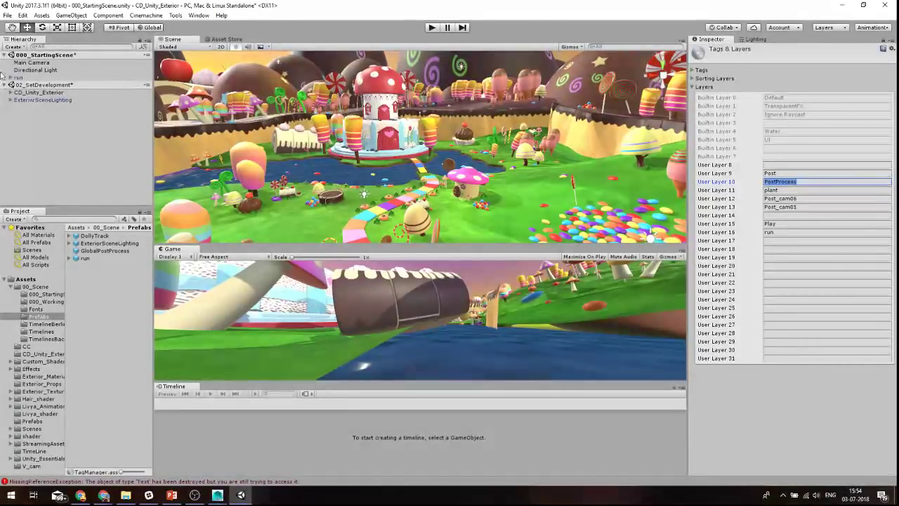
{"action": "left_click", "coordinate": [32, 62]}
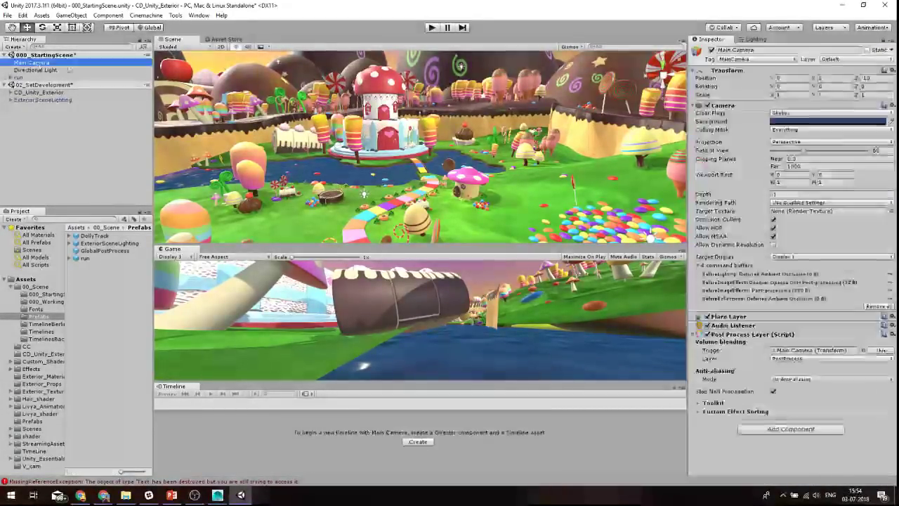
Resize the Scene/Game split and list the Post Process Layer's anti-aliasing modes (No, FXAA, SMAA, TAA).
{"action": "left_click", "coordinate": [354, 307]}
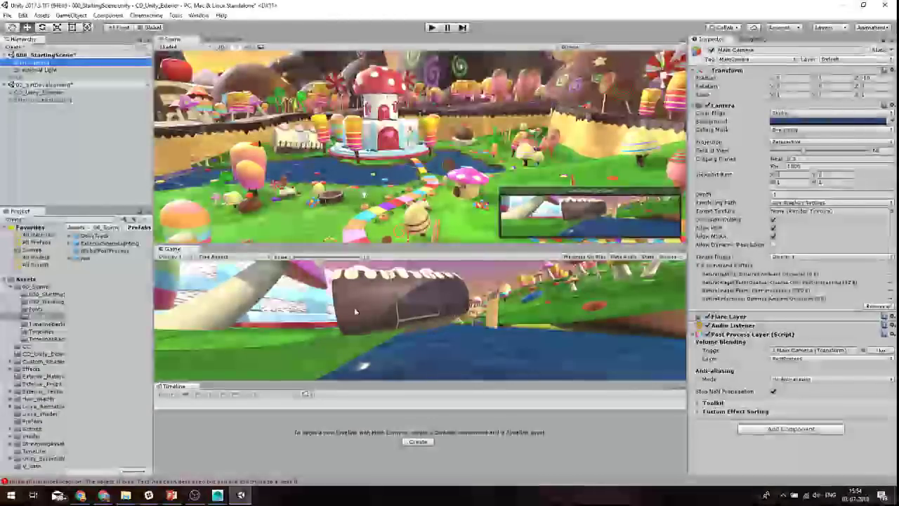
{"action": "left_click_drag", "start_coordinate": [420, 245], "coordinate": [420, 138]}
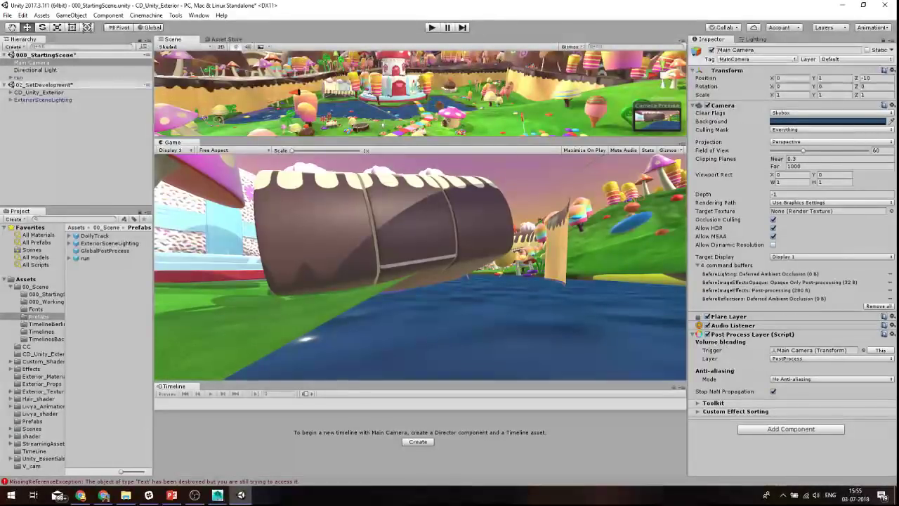
{"action": "left_click_drag", "start_coordinate": [420, 139], "coordinate": [420, 216]}
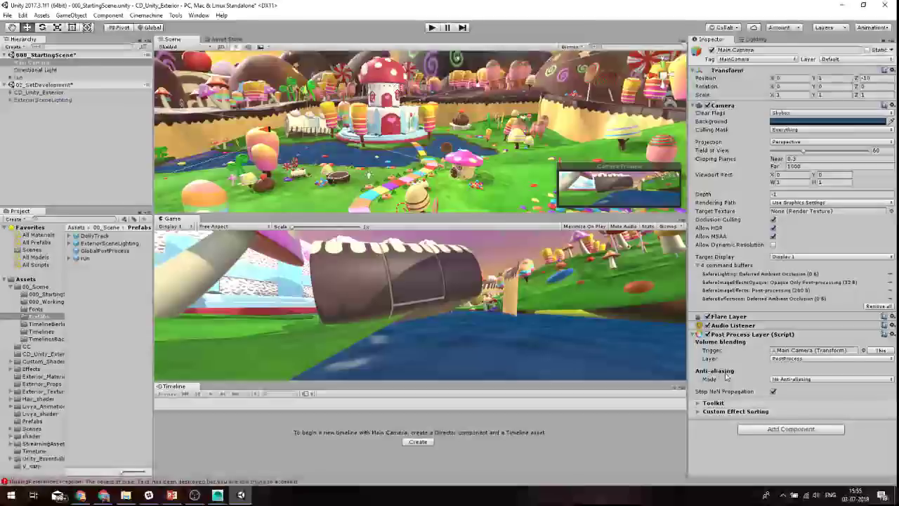
{"action": "left_click", "coordinate": [780, 380]}
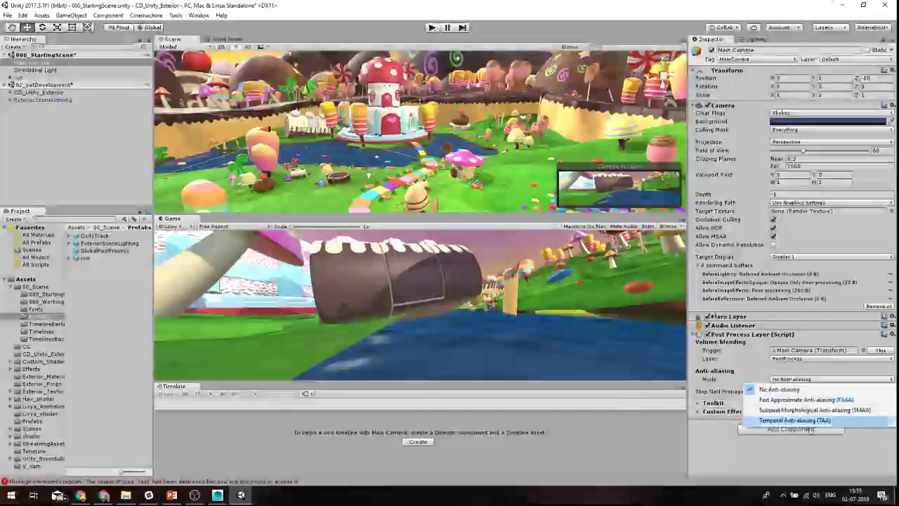
Switch the camera's anti-aliasing to Temporal Anti-aliasing (TAA) and enter Play mode.
{"action": "left_click", "coordinate": [810, 421]}
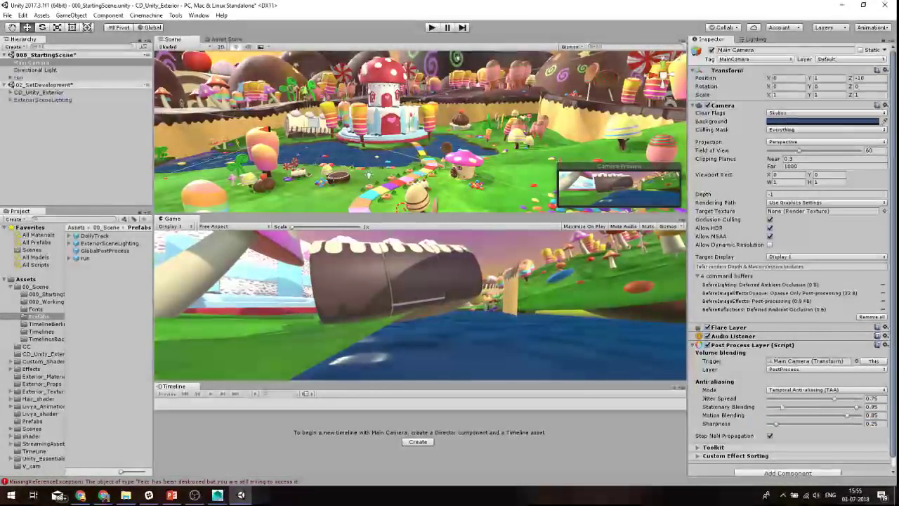
{"action": "left_click", "coordinate": [432, 27]}
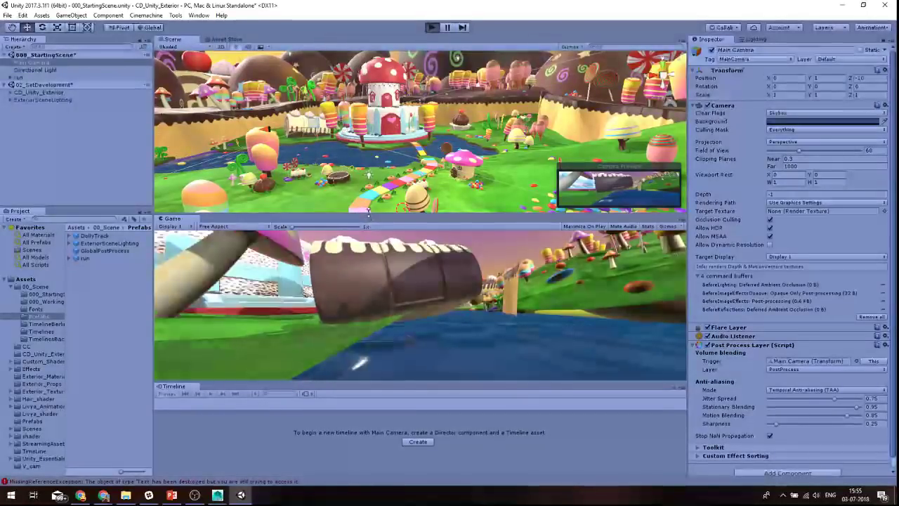
{"action": "left_click_drag", "start_coordinate": [380, 194], "coordinate": [380, 150]}
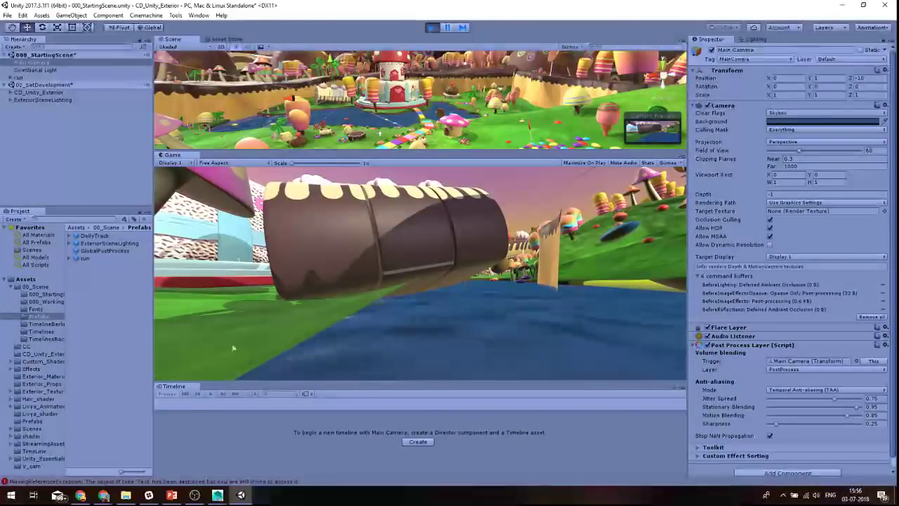
Toggle the Post Process Layer off and back on to compare the TAA result.
{"action": "left_click", "coordinate": [706, 344]}
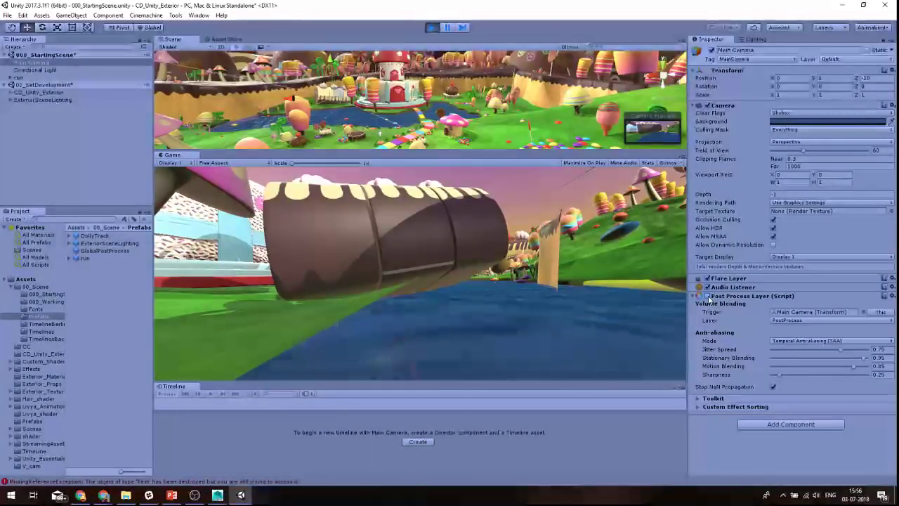
{"action": "left_click", "coordinate": [706, 295]}
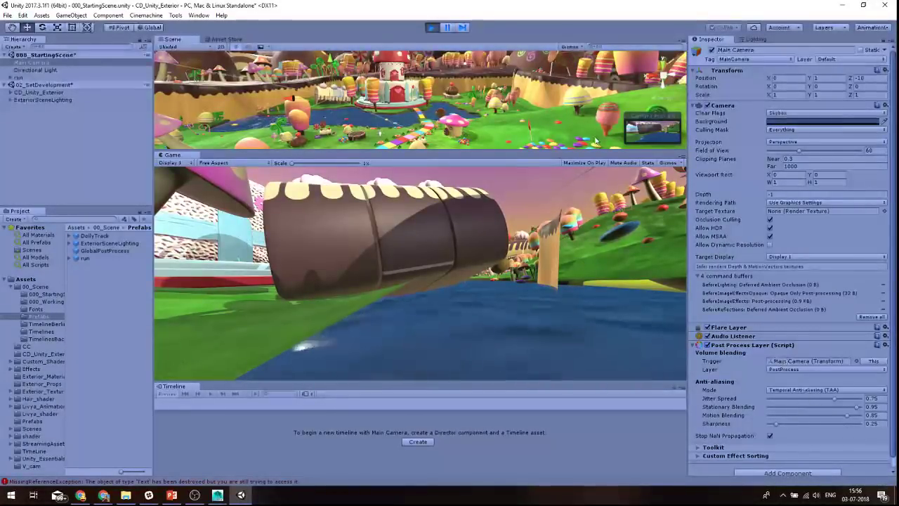
{"action": "left_click_drag", "start_coordinate": [435, 150], "coordinate": [435, 209]}
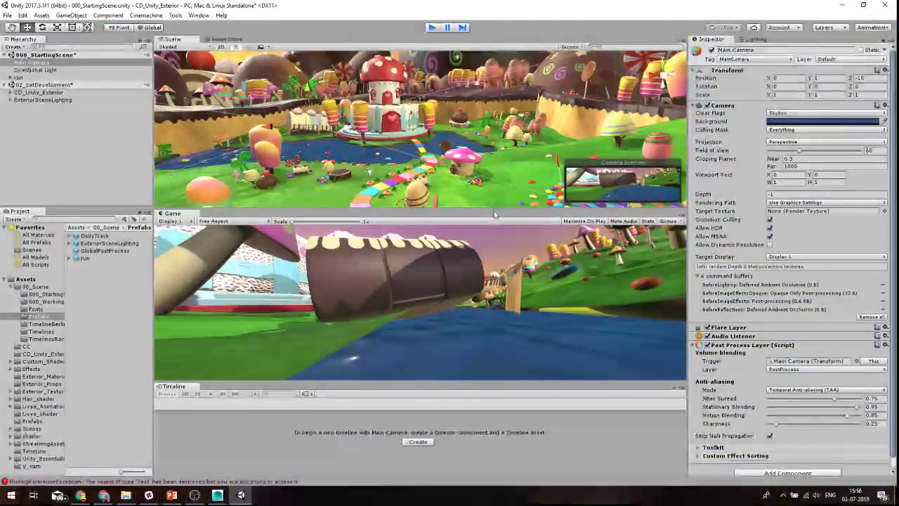
{"action": "left_click_drag", "start_coordinate": [497, 210], "coordinate": [497, 194]}
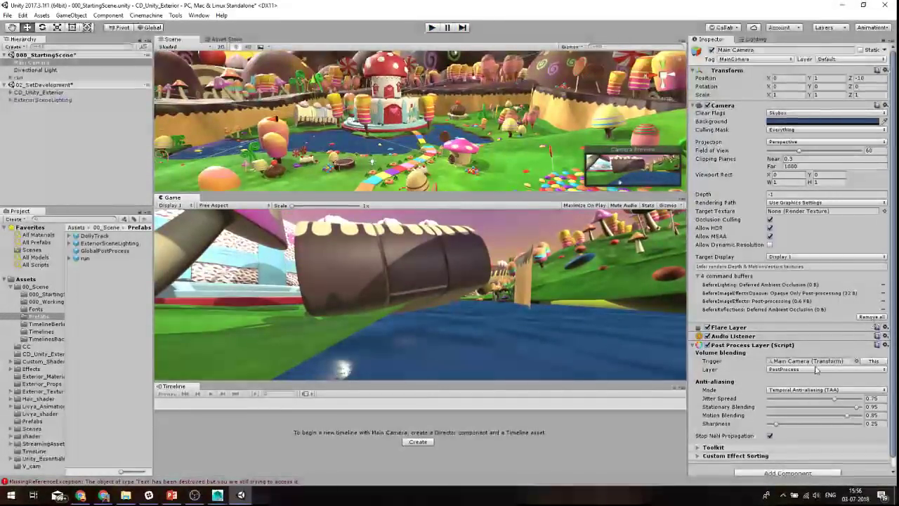
{"action": "left_click", "coordinate": [804, 391]}
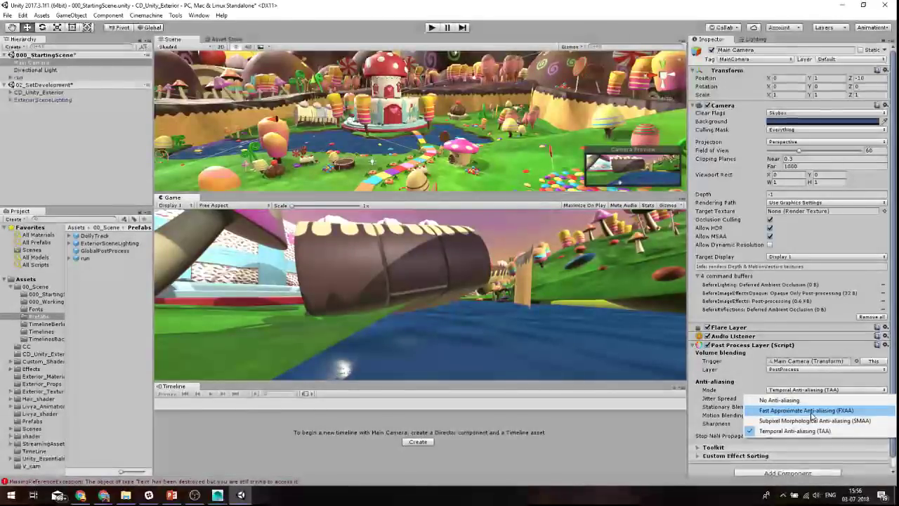
{"action": "left_click", "coordinate": [509, 6]}
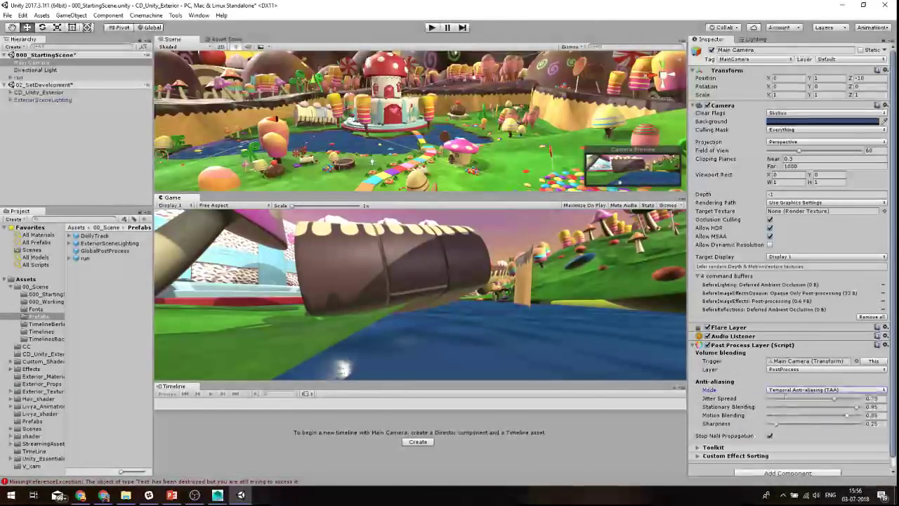
{"action": "left_click", "coordinate": [370, 195]}
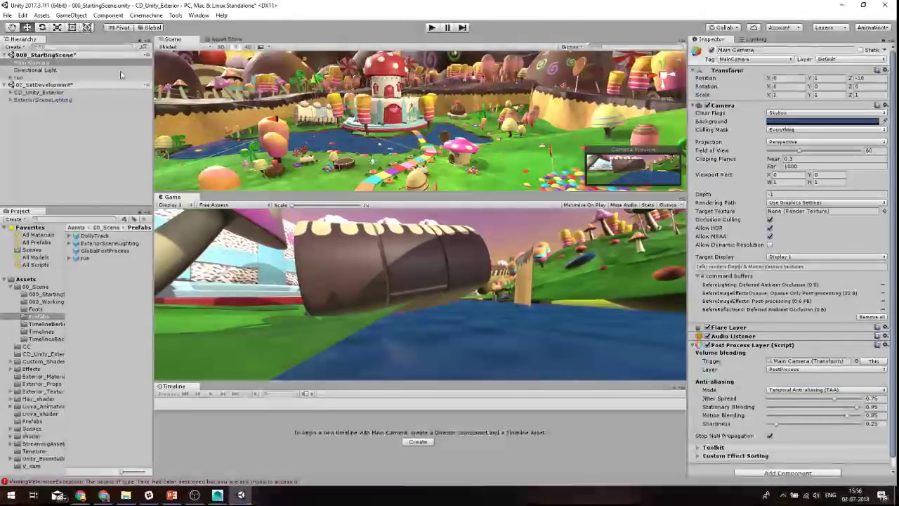
Create an empty object named PPS in 000_StartingScene and give it a Post-process Volume component.
{"action": "left_click", "coordinate": [73, 55]}
{"action": "right_click", "coordinate": [73, 56]}
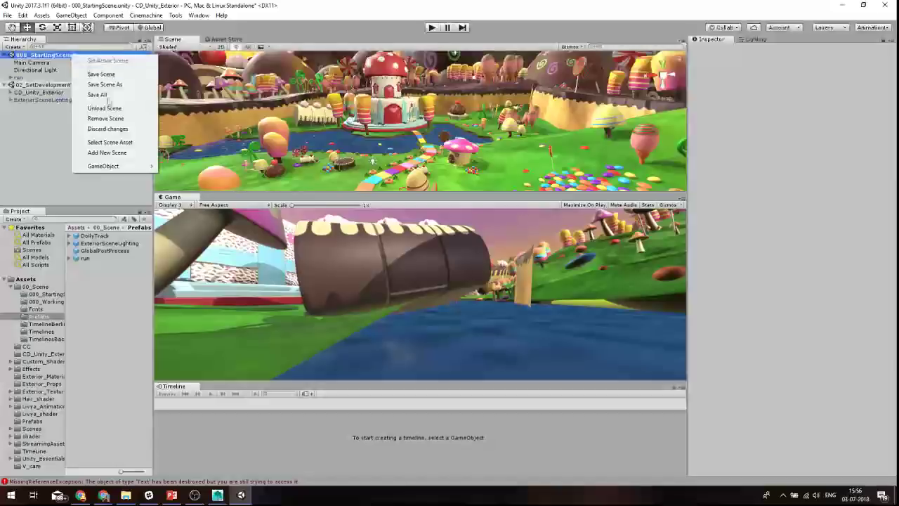
{"action": "mouse_move", "coordinate": [130, 166]}
{"action": "left_click", "coordinate": [177, 165]}
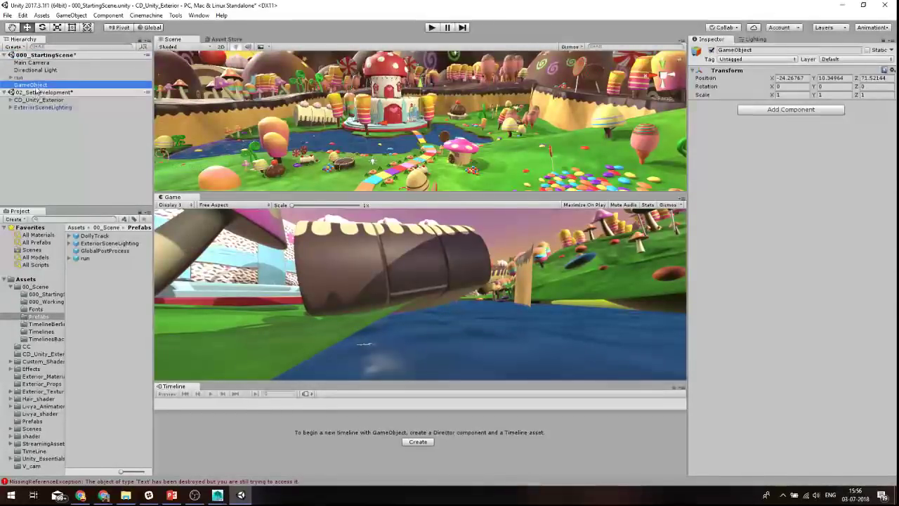
{"action": "left_click", "coordinate": [35, 87]}
{"action": "type", "text": "PPS"}
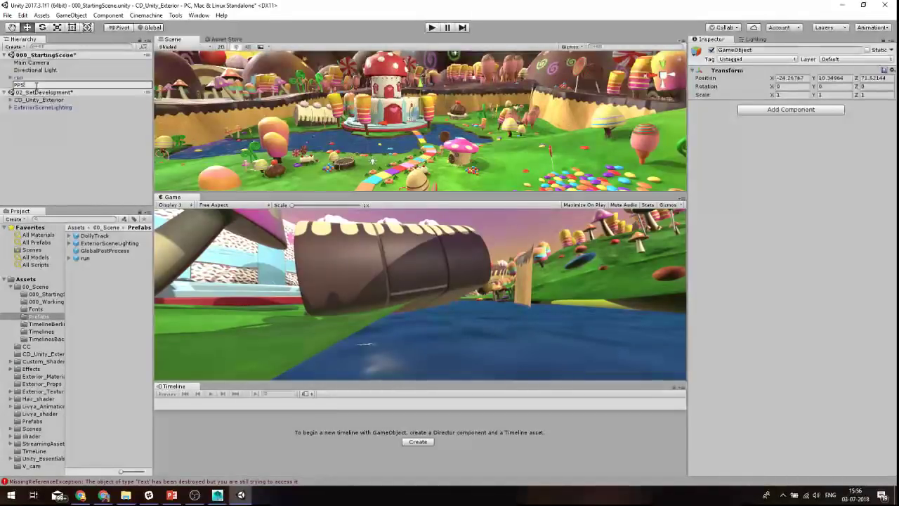
{"action": "key", "text": "Return"}
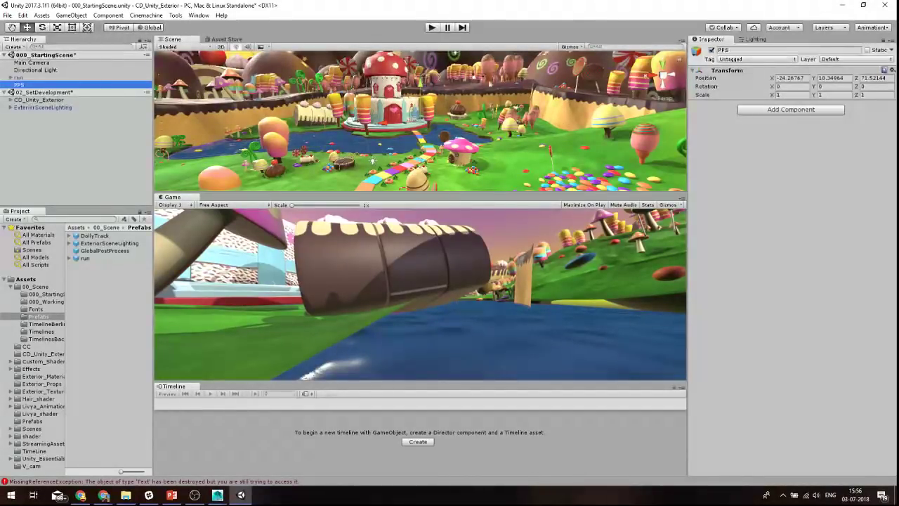
{"action": "left_click", "coordinate": [778, 112]}
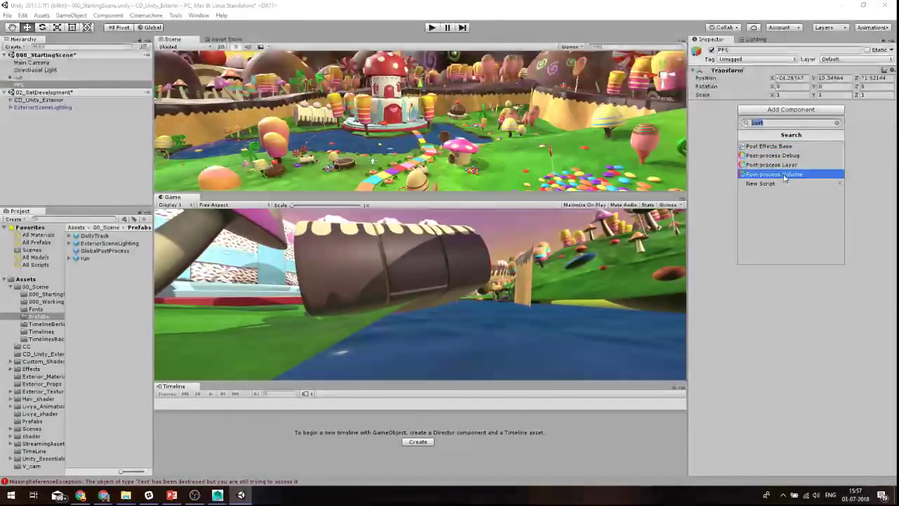
{"action": "left_click", "coordinate": [785, 176]}
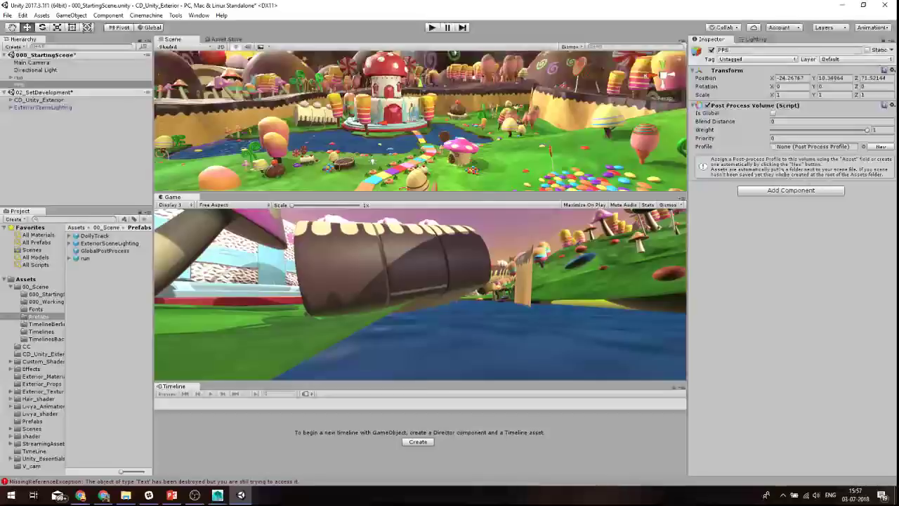
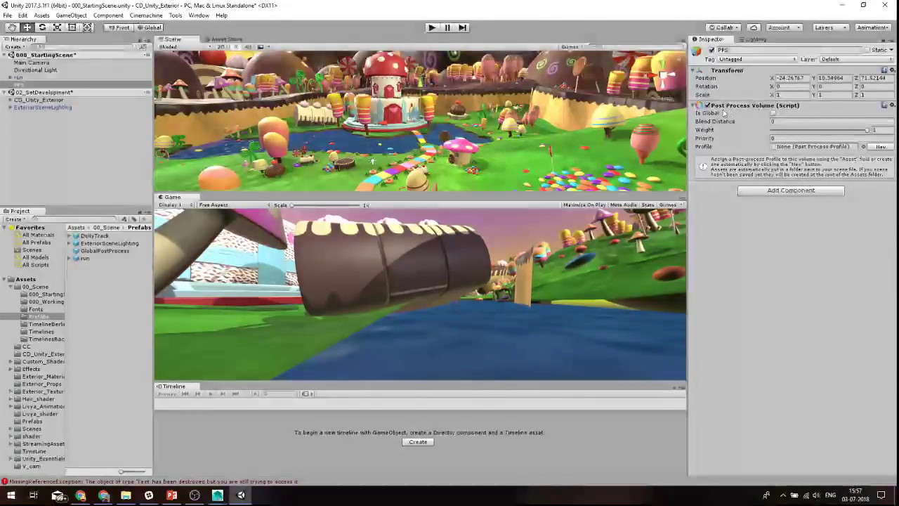
Make the Post Process Volume global and create a new PPS Profile for it.
{"action": "left_click", "coordinate": [773, 113]}
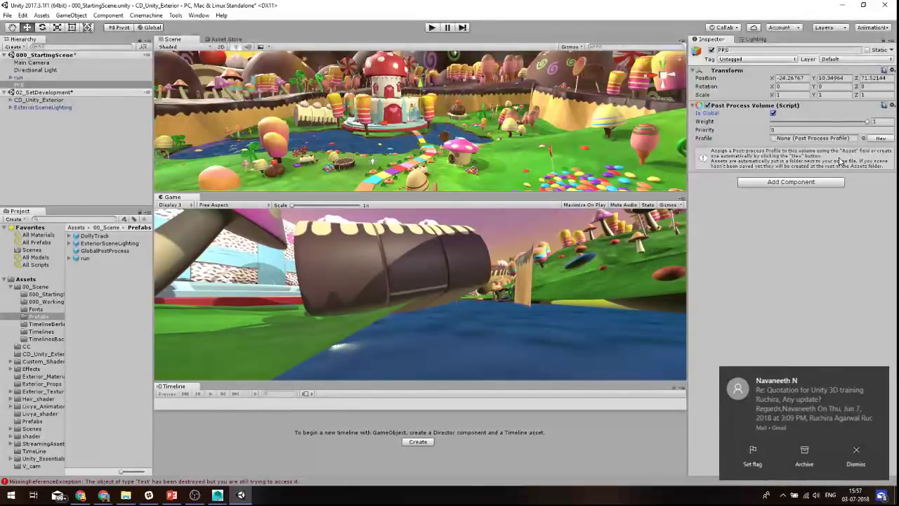
{"action": "left_click", "coordinate": [856, 453]}
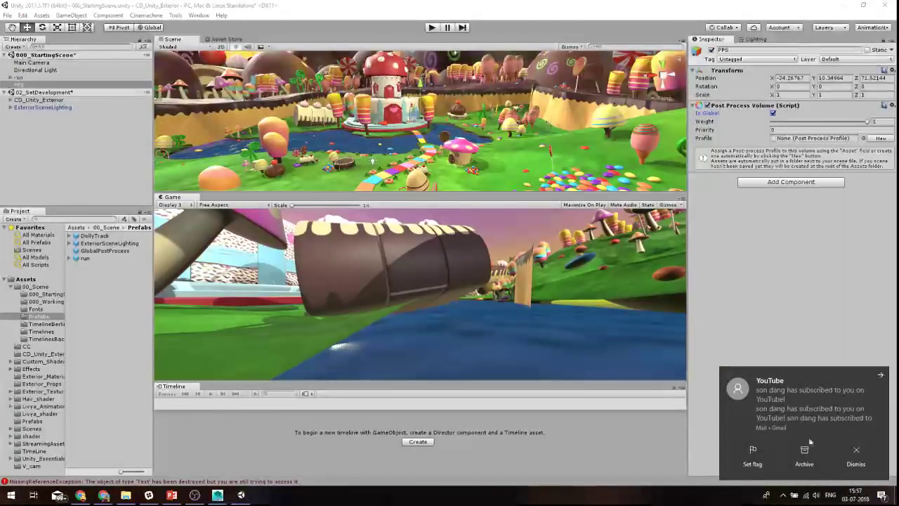
{"action": "left_click", "coordinate": [857, 465]}
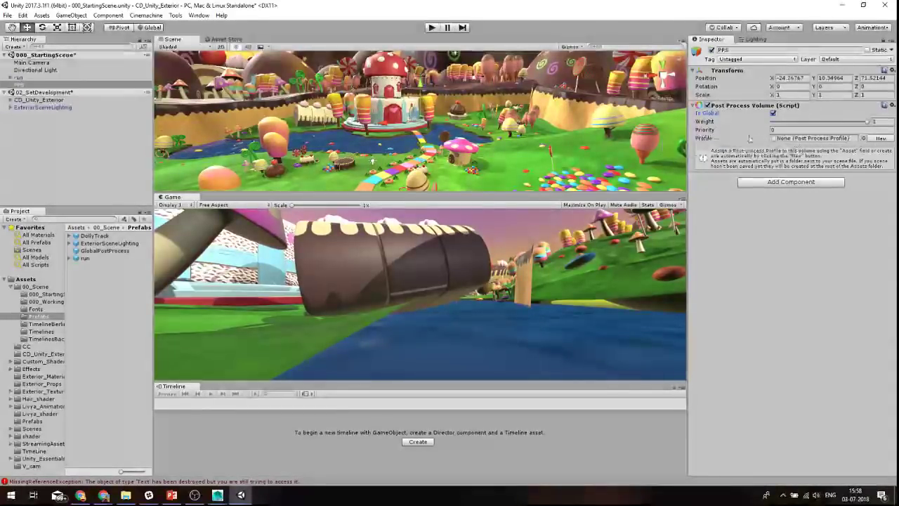
{"action": "left_click", "coordinate": [879, 138]}
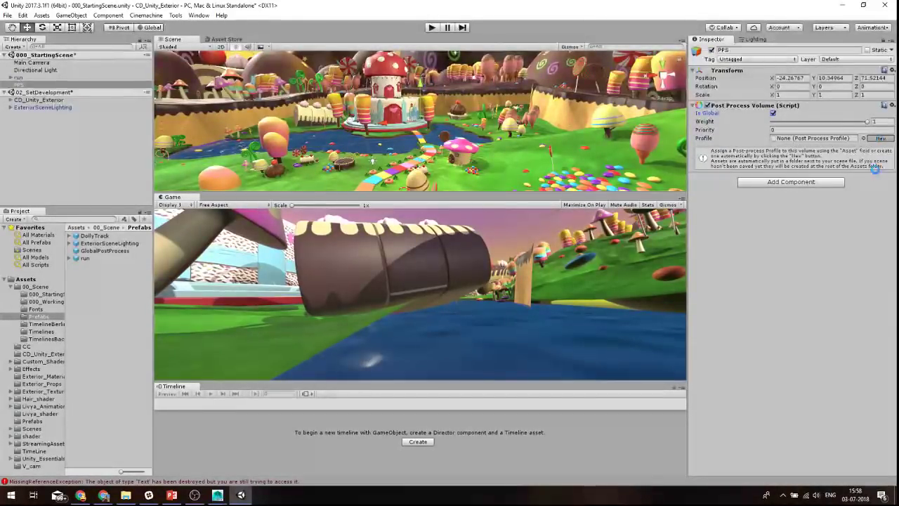
Show the new PPS Profile asset in File Explorer.
{"action": "left_click", "coordinate": [832, 141]}
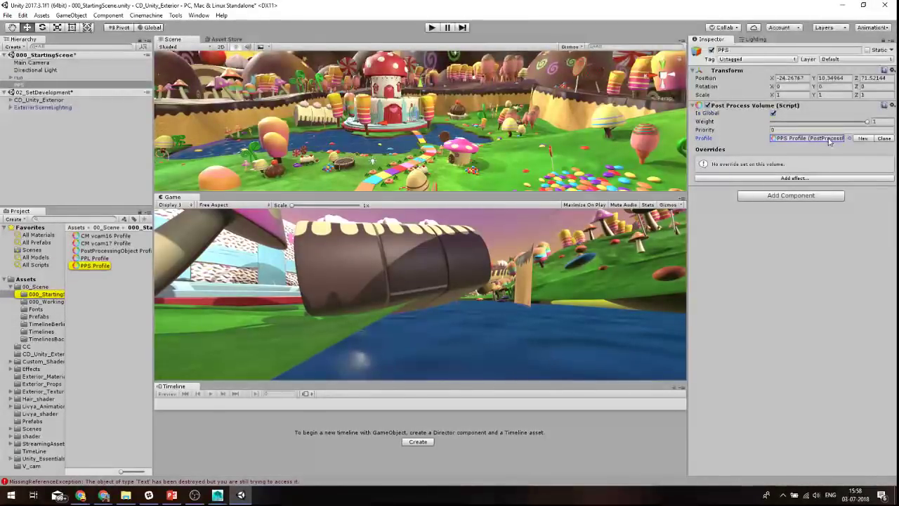
{"action": "left_click", "coordinate": [87, 267]}
{"action": "right_click", "coordinate": [87, 267]}
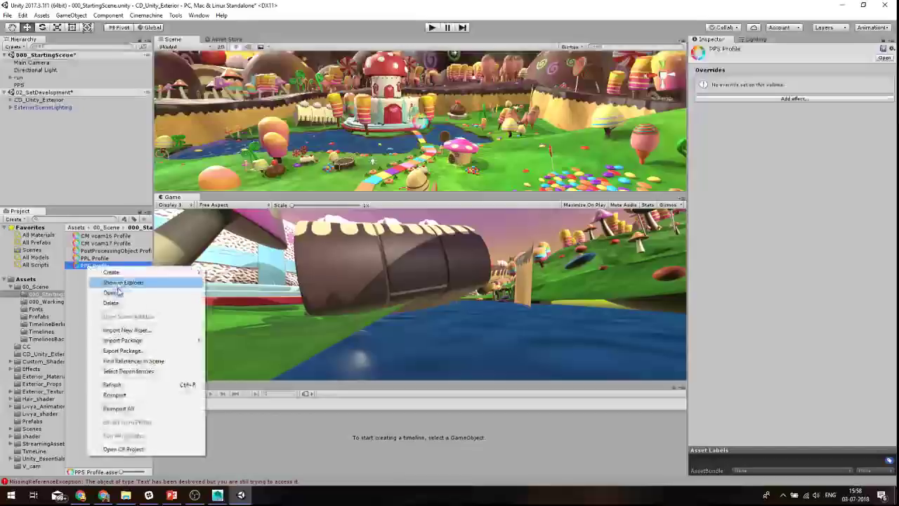
{"action": "left_click", "coordinate": [121, 283]}
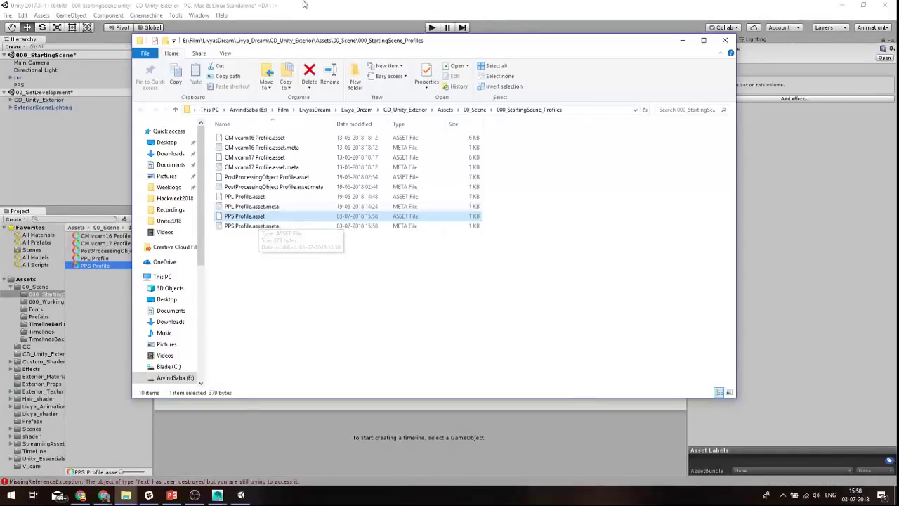
Close File Explorer and return to the Unity editor.
{"action": "left_click", "coordinate": [78, 337]}
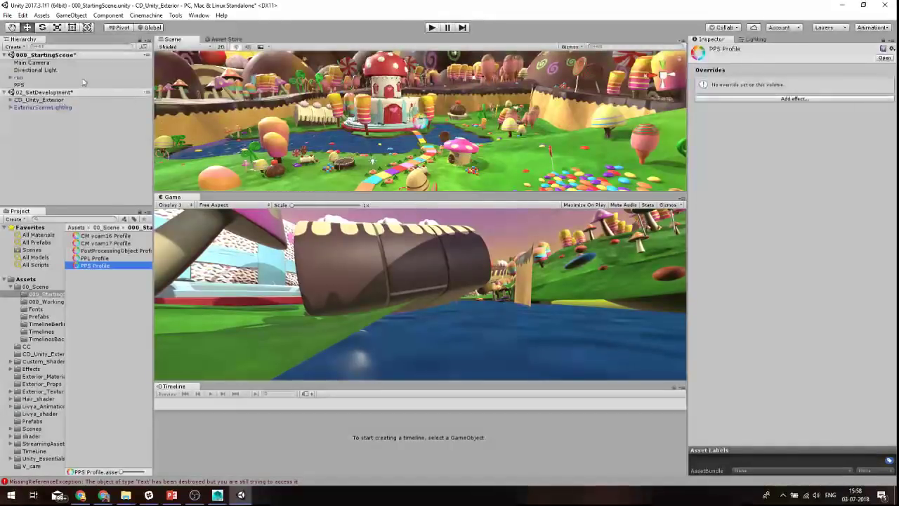
Add a Bloom effect to the PPS object's profile.
{"action": "left_click", "coordinate": [60, 85]}
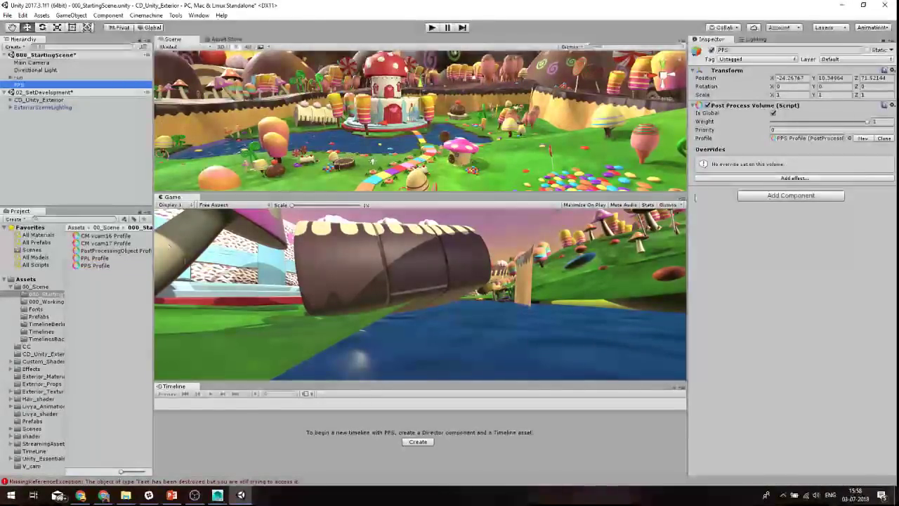
{"action": "left_click", "coordinate": [791, 180]}
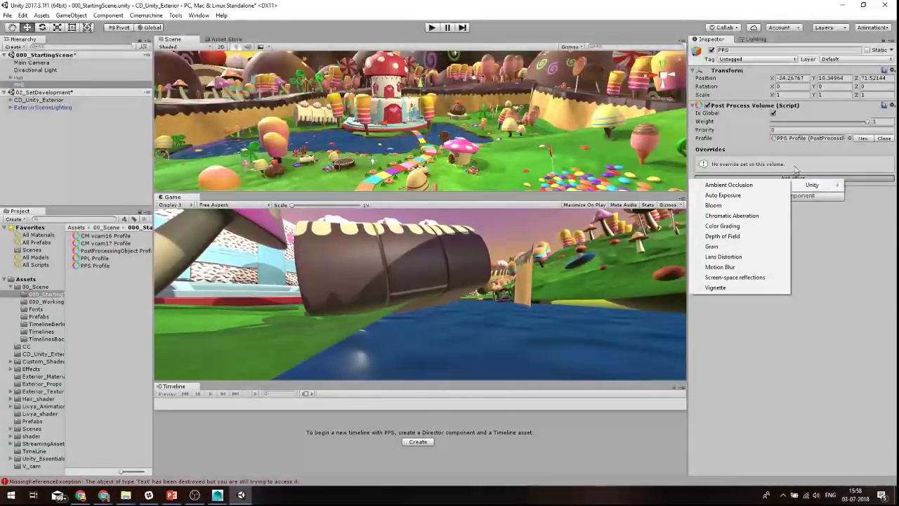
{"action": "left_click", "coordinate": [800, 179]}
{"action": "left_click", "coordinate": [803, 179]}
{"action": "mouse_move", "coordinate": [805, 184]}
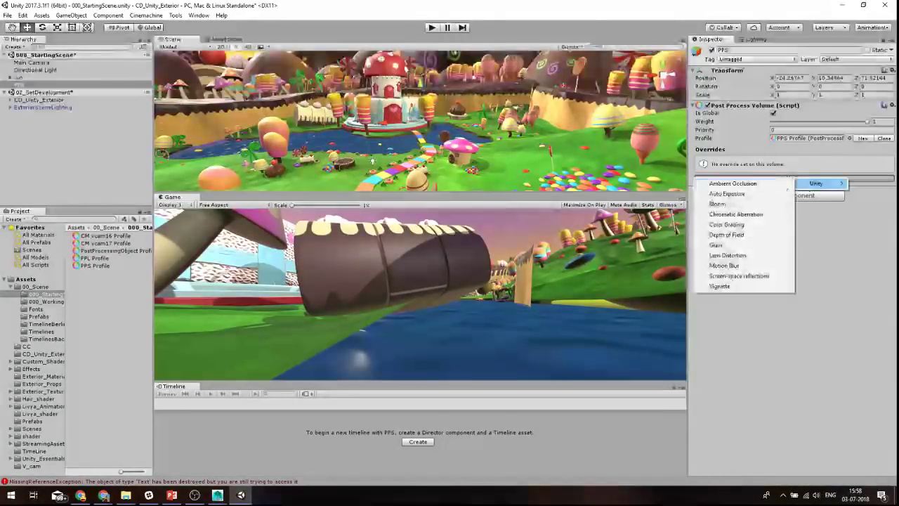
{"action": "left_click", "coordinate": [744, 200]}
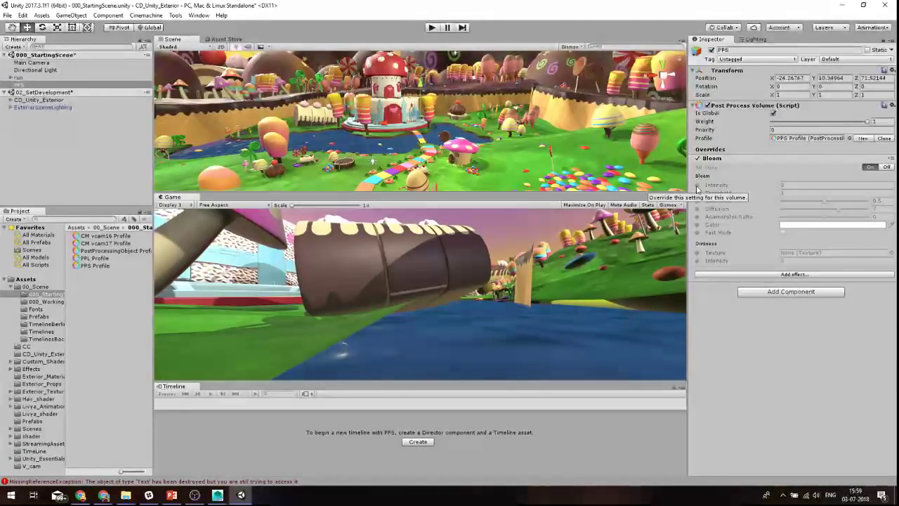
Enable the Bloom Intensity override and raise it to 8.56.
{"action": "left_click", "coordinate": [697, 186]}
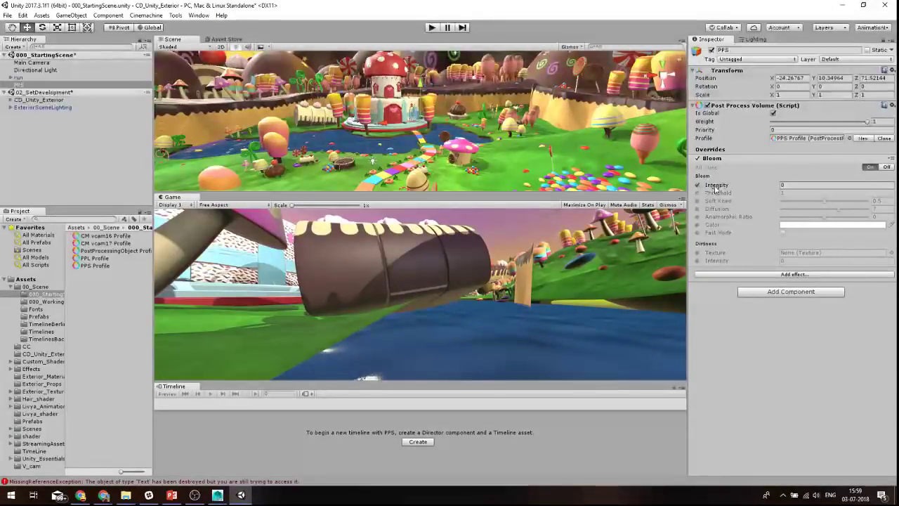
{"action": "left_click_drag", "start_coordinate": [715, 187], "coordinate": [759, 186]}
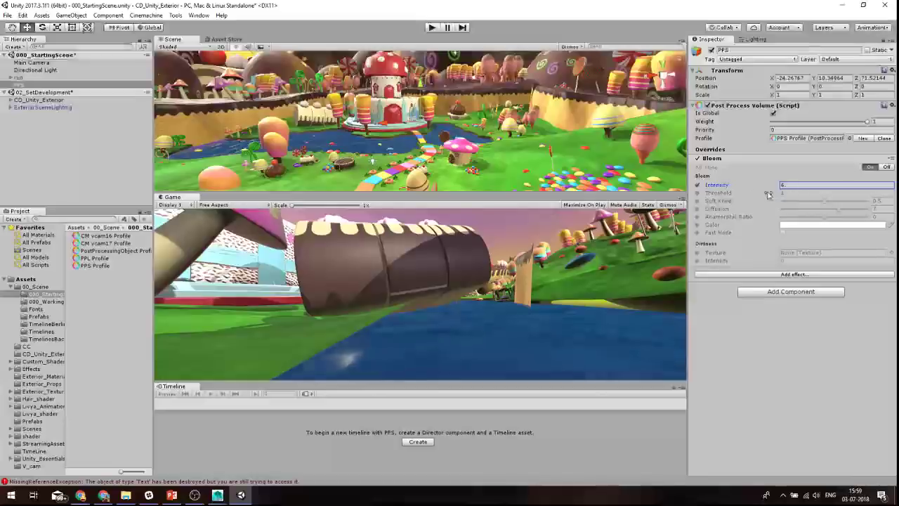
{"action": "left_click_drag", "start_coordinate": [483, 196], "coordinate": [483, 207]}
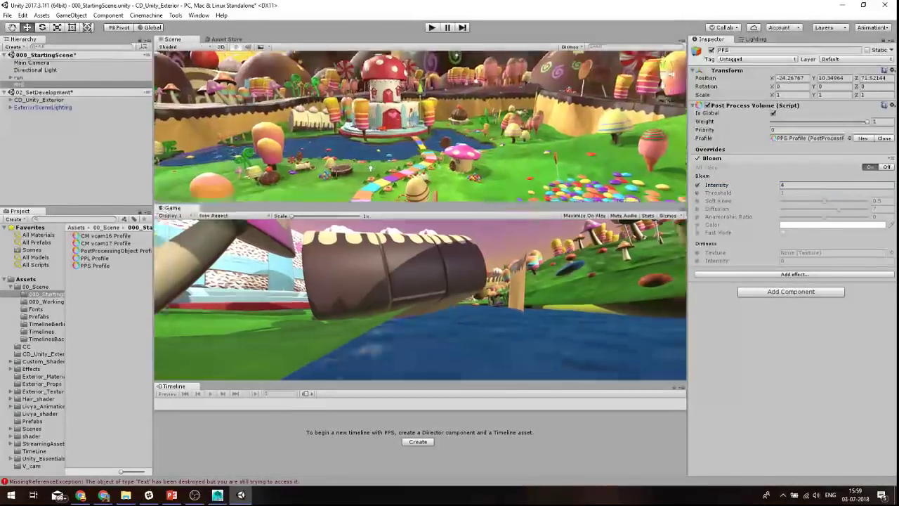
{"action": "mouse_move", "coordinate": [758, 185]}
{"action": "left_mouse_down"}
{"action": "mouse_move", "coordinate": [769, 194]}
{"action": "mouse_move", "coordinate": [753, 199]}
{"action": "left_mouse_up"}
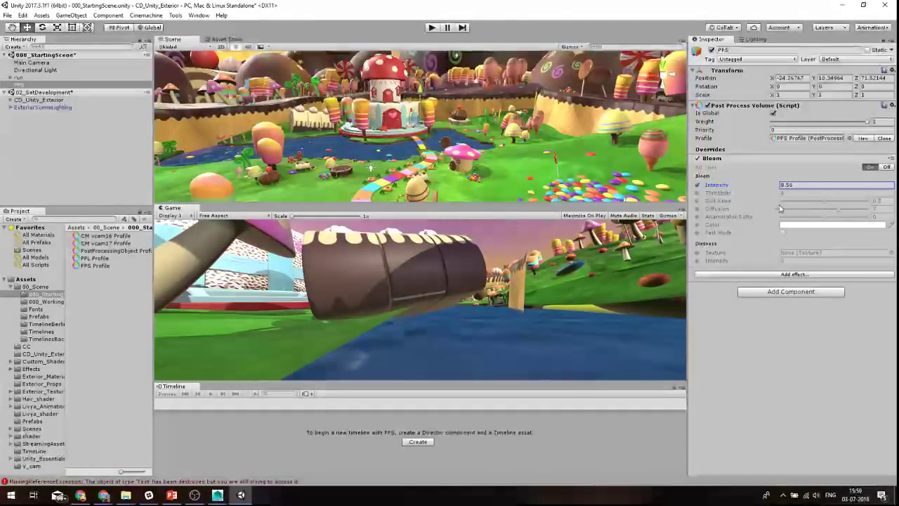
{"action": "type", "text": "6.97"}
Put the PPS object on the 10: PostProcess layer, checking the Main Camera's Post Process Layer.
{"action": "left_click", "coordinate": [56, 85]}
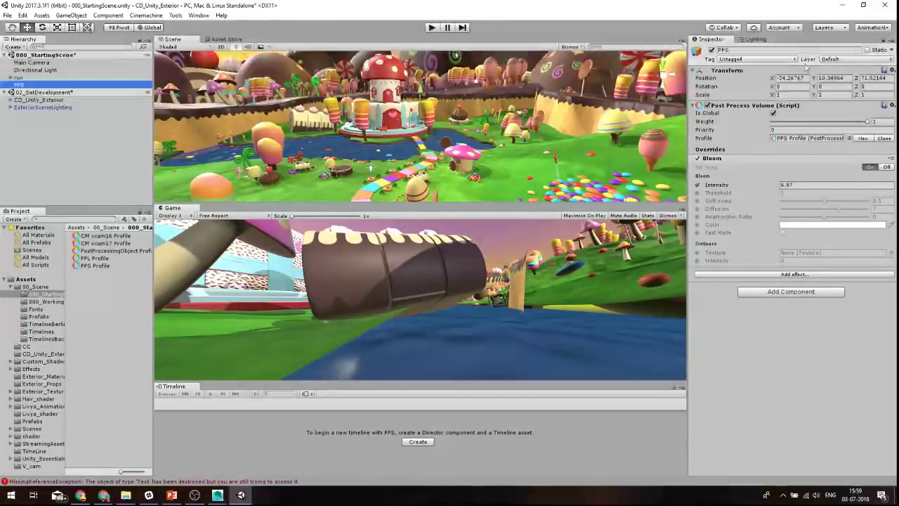
{"action": "left_click", "coordinate": [831, 60]}
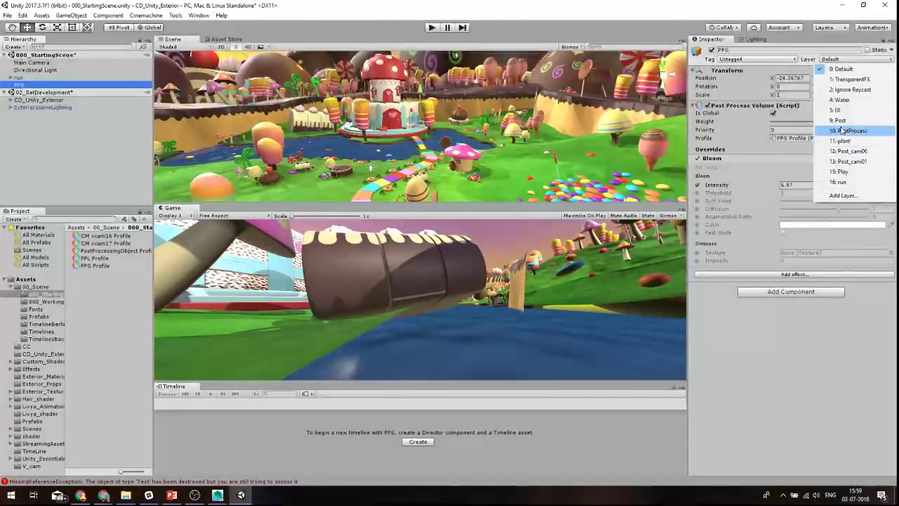
{"action": "left_click", "coordinate": [56, 63]}
{"action": "scroll", "coordinate": [769, 354], "scroll_direction": "down", "scroll_amount": 1}
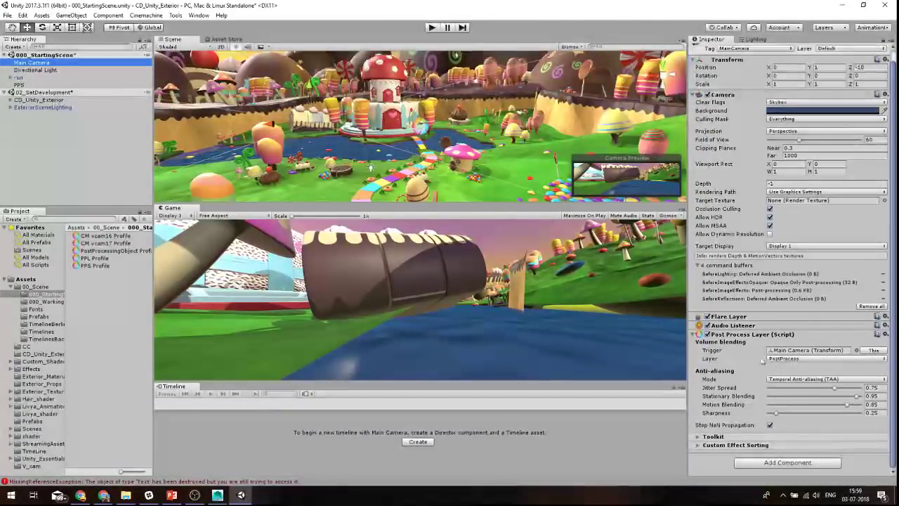
{"action": "left_click", "coordinate": [21, 84]}
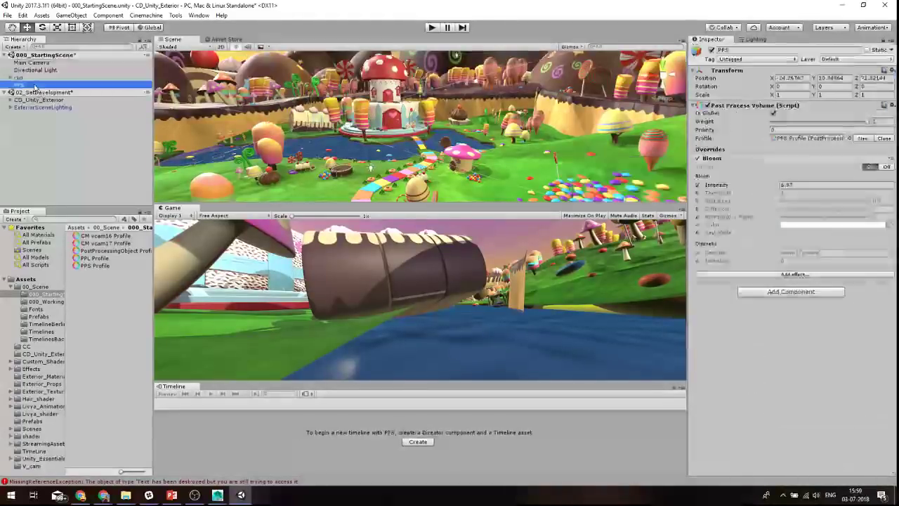
{"action": "left_click", "coordinate": [840, 60]}
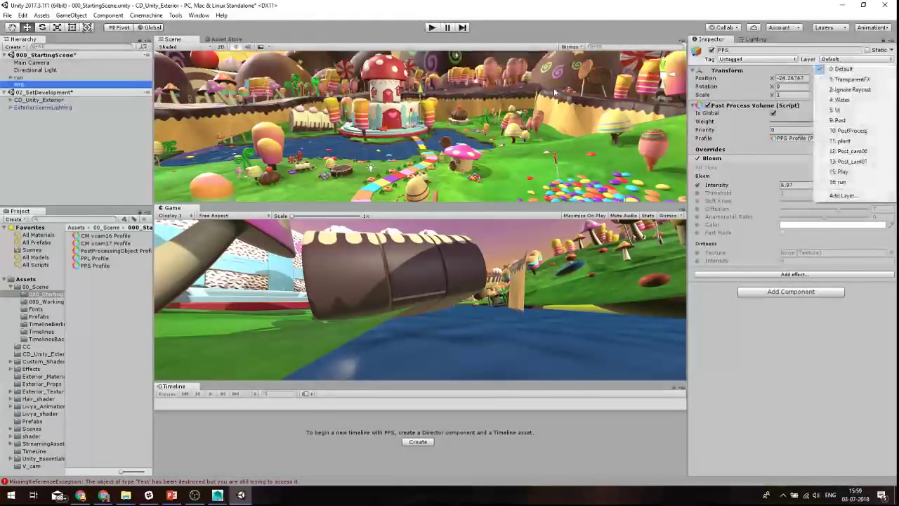
{"action": "left_click", "coordinate": [861, 132]}
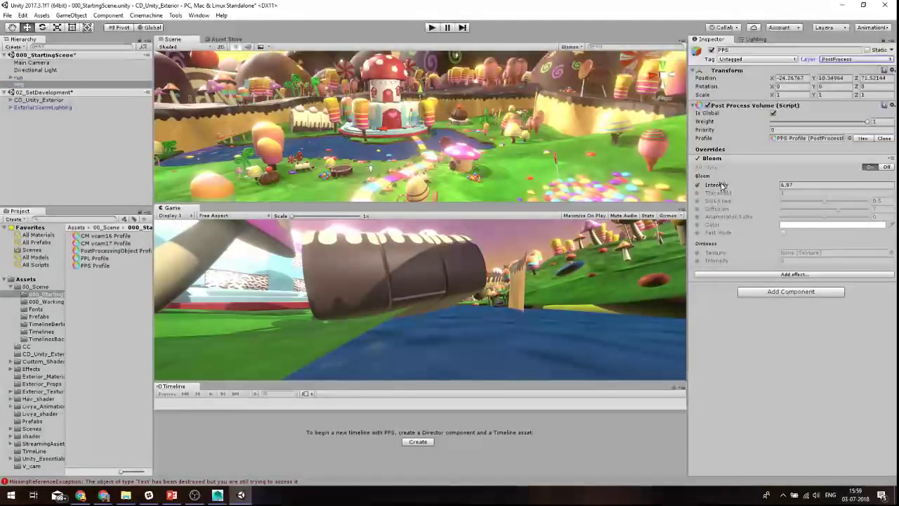
Raise the Bloom Intensity to 9.18.
{"action": "mouse_move", "coordinate": [717, 185]}
{"action": "left_mouse_down"}
{"action": "mouse_move", "coordinate": [777, 197]}
{"action": "mouse_move", "coordinate": [740, 203]}
{"action": "left_mouse_up"}
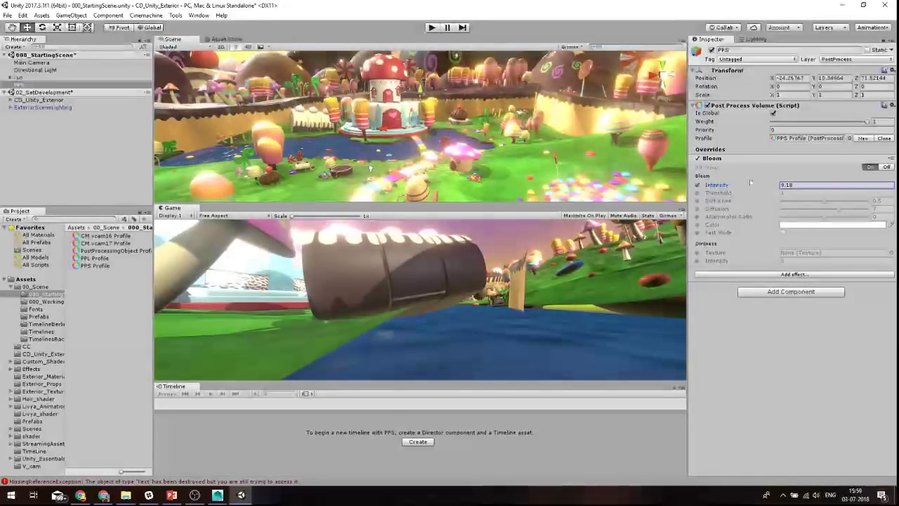
{"action": "left_click", "coordinate": [795, 274]}
{"action": "mouse_move", "coordinate": [802, 284]}
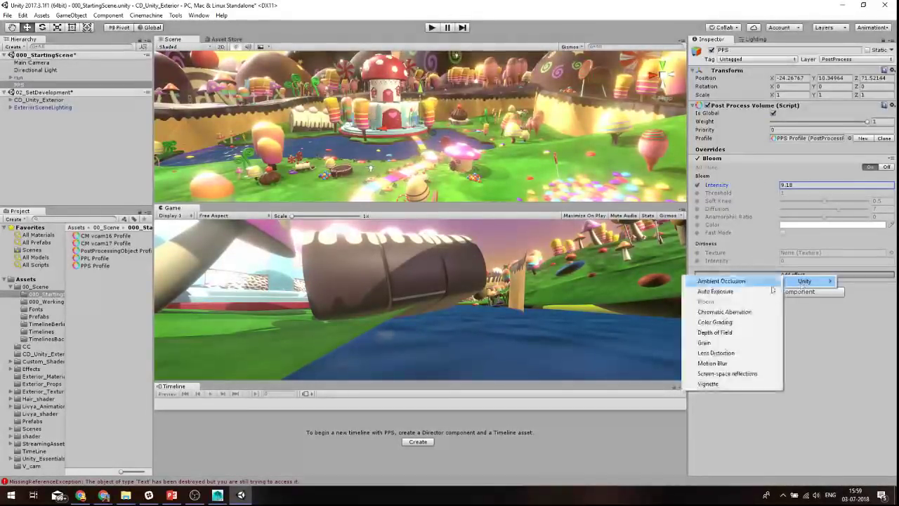
Add Ambient Occlusion with all overrides enabled and Intensity at about 1.93.
{"action": "left_click", "coordinate": [729, 282]}
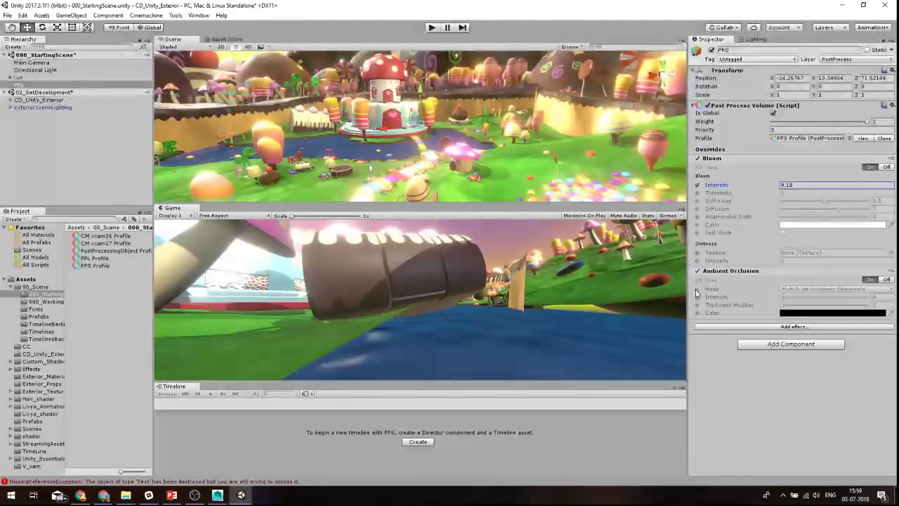
{"action": "left_click", "coordinate": [699, 280]}
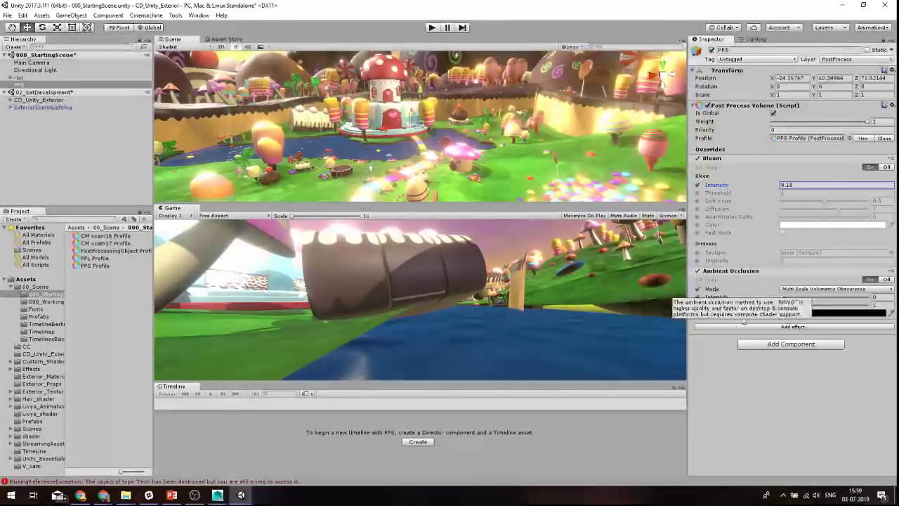
{"action": "mouse_move", "coordinate": [722, 297]}
{"action": "left_mouse_down"}
{"action": "mouse_move", "coordinate": [755, 305]}
{"action": "mouse_move", "coordinate": [747, 308]}
{"action": "left_mouse_up"}
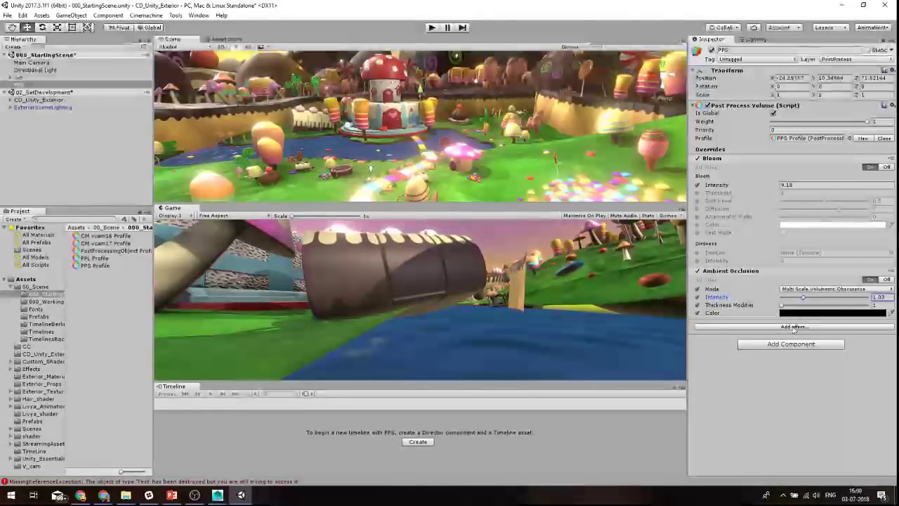
{"action": "left_click", "coordinate": [795, 327]}
{"action": "mouse_move", "coordinate": [811, 332]}
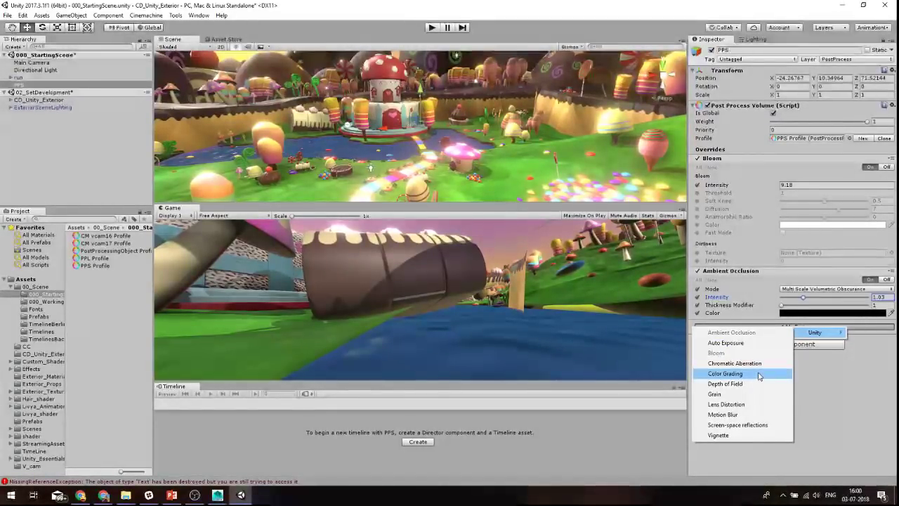
Add Color Grading in High Definition Range mode with all its overrides enabled.
{"action": "left_click", "coordinate": [758, 374]}
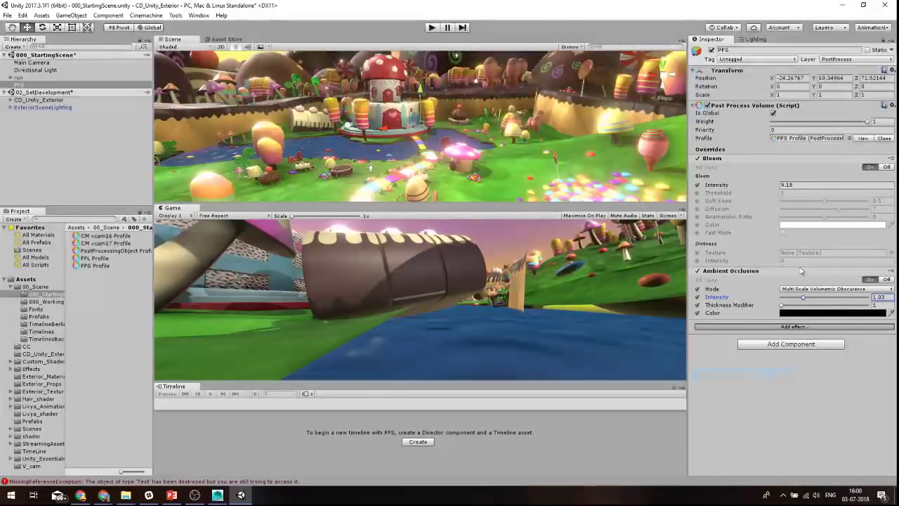
{"action": "scroll", "coordinate": [789, 243], "scroll_direction": "down", "scroll_amount": 3}
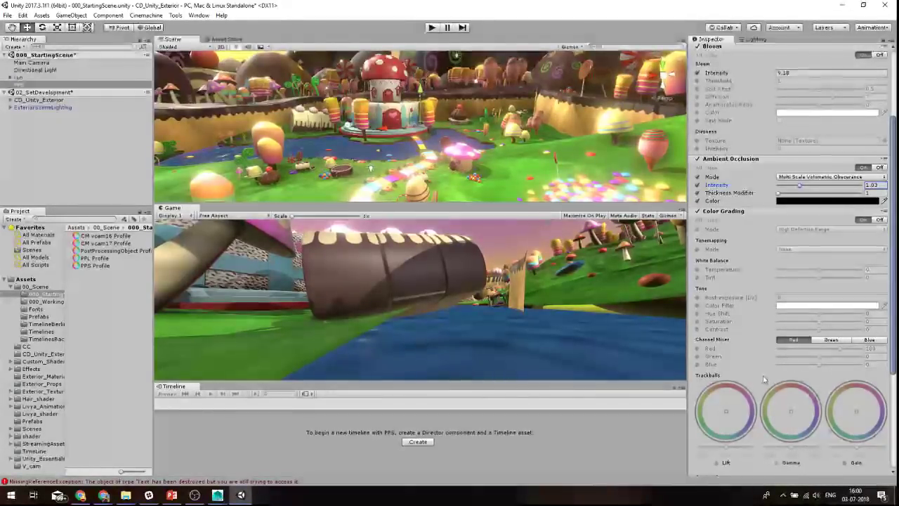
{"action": "left_click", "coordinate": [699, 221]}
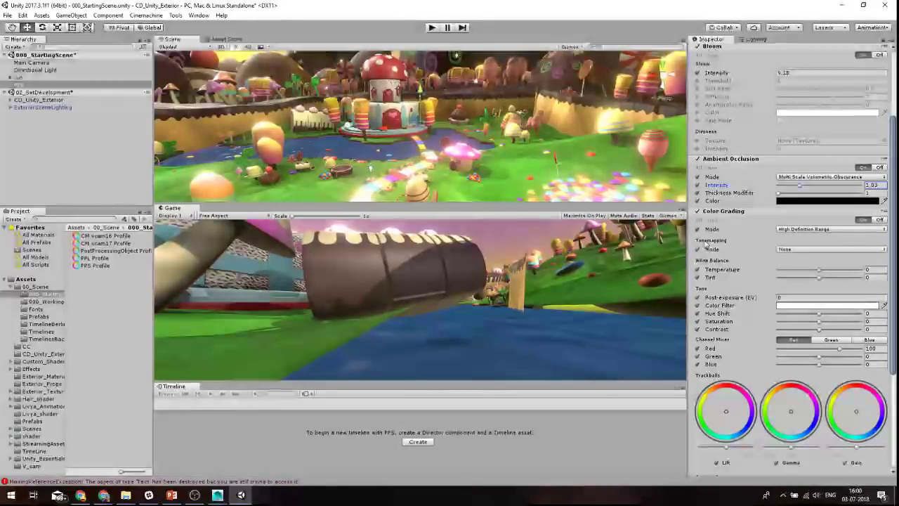
{"action": "left_click", "coordinate": [809, 249]}
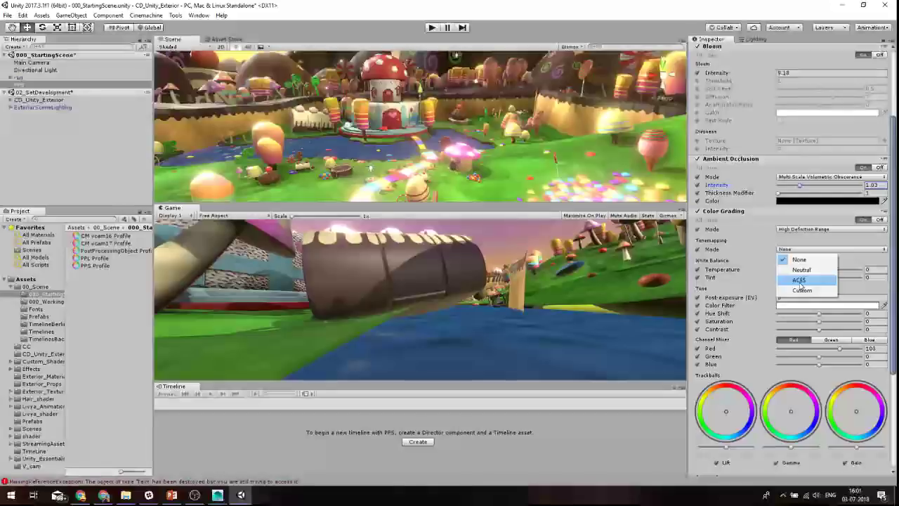
Use ACES tonemapping with Temperature 7, Tint -2 and Post-exposure 0.43.
{"action": "left_click", "coordinate": [799, 280]}
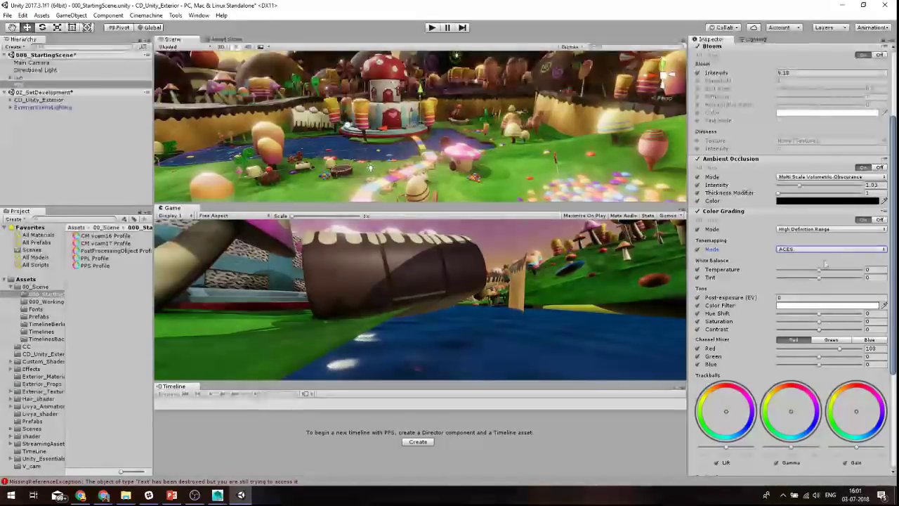
{"action": "scroll", "coordinate": [815, 267], "scroll_direction": "down", "scroll_amount": 3}
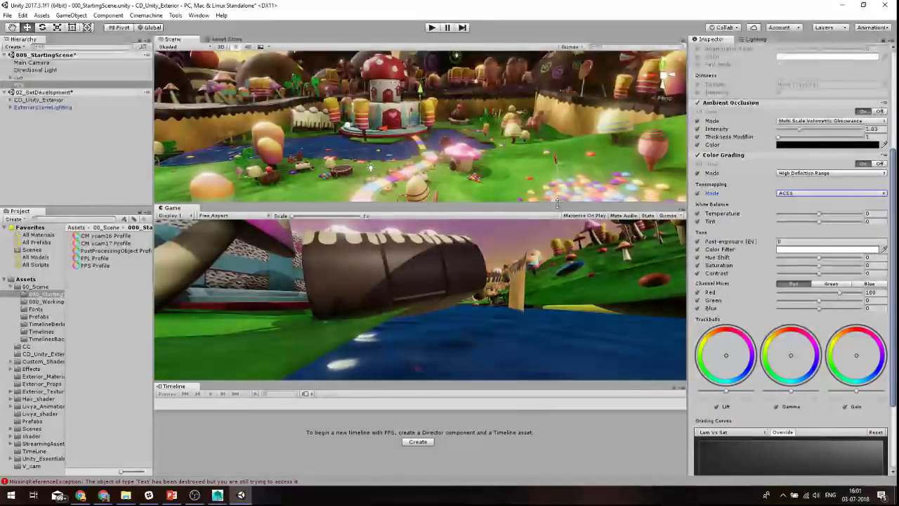
{"action": "left_click_drag", "start_coordinate": [560, 207], "coordinate": [560, 239]}
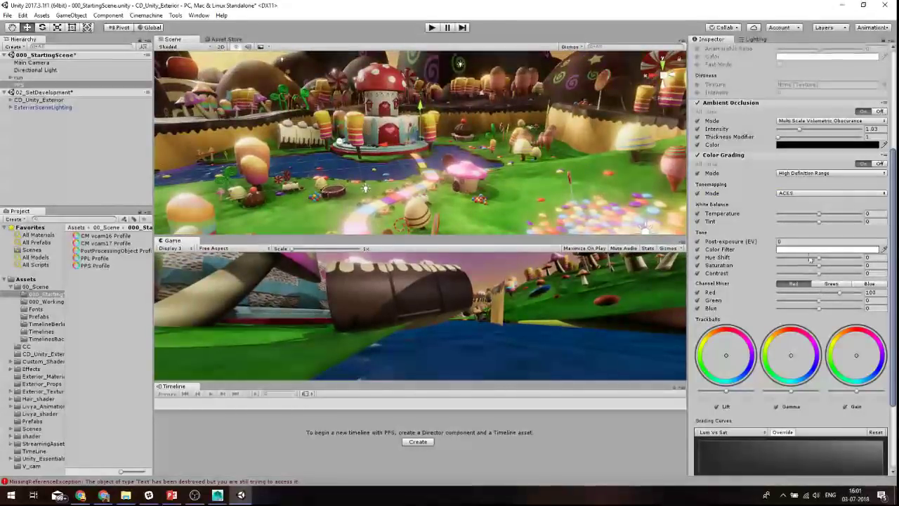
{"action": "mouse_move", "coordinate": [757, 243]}
{"action": "left_mouse_down"}
{"action": "mouse_move", "coordinate": [815, 215]}
{"action": "mouse_move", "coordinate": [820, 220]}
{"action": "mouse_move", "coordinate": [804, 225]}
{"action": "mouse_move", "coordinate": [819, 229]}
{"action": "left_mouse_up"}
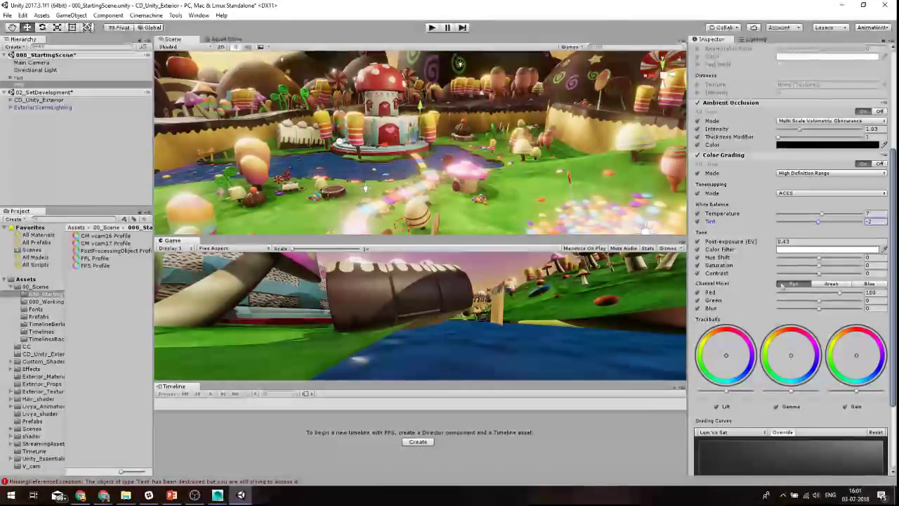
{"action": "scroll", "coordinate": [702, 342], "scroll_direction": "down", "scroll_amount": 5}
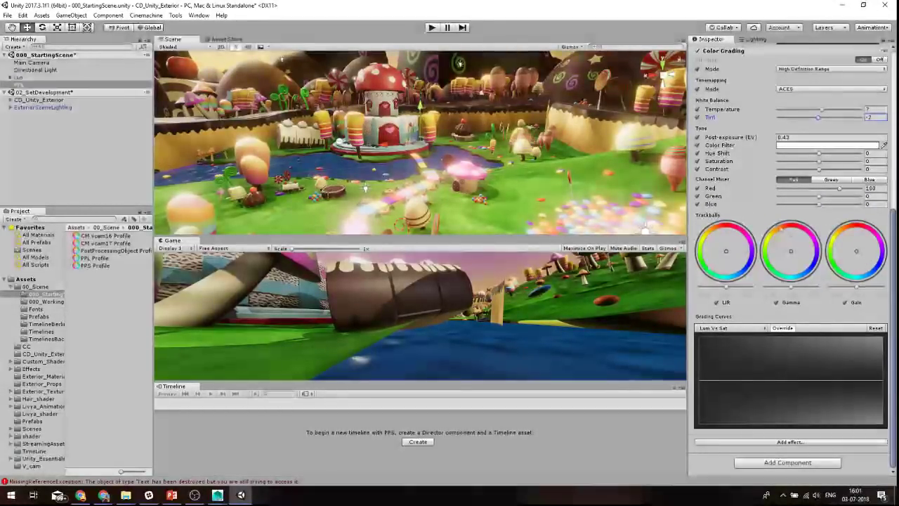
{"action": "scroll", "coordinate": [868, 260], "scroll_direction": "up", "scroll_amount": 7}
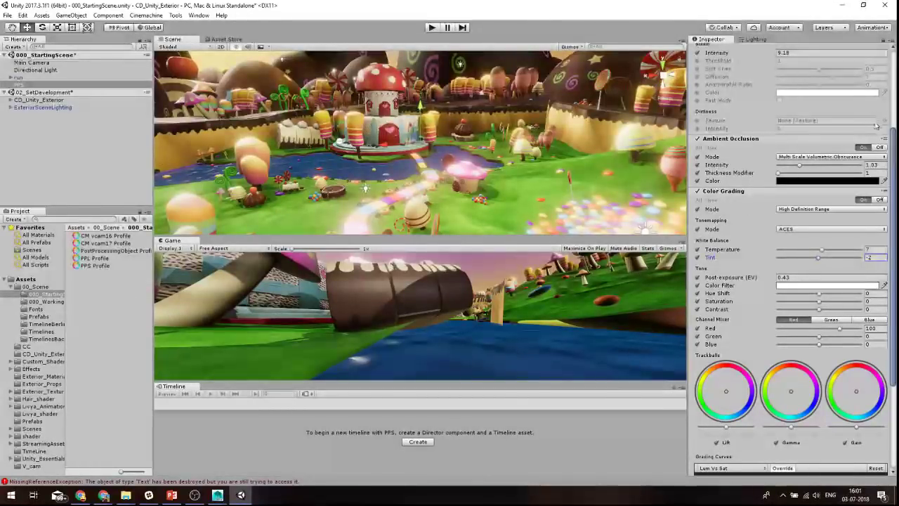
{"action": "scroll", "coordinate": [770, 143], "scroll_direction": "up", "scroll_amount": 6}
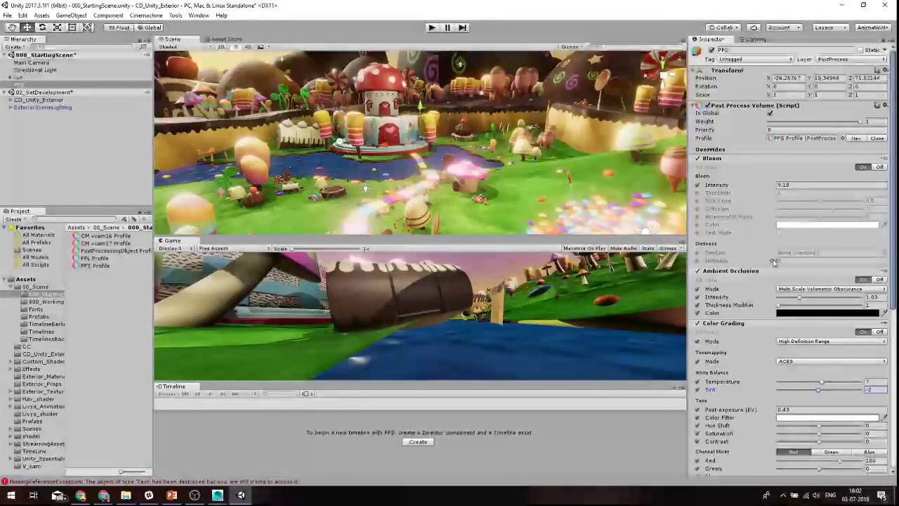
Switch the PPS volume's profile to GlobalPostProcess Profile.
{"action": "left_click", "coordinate": [842, 138]}
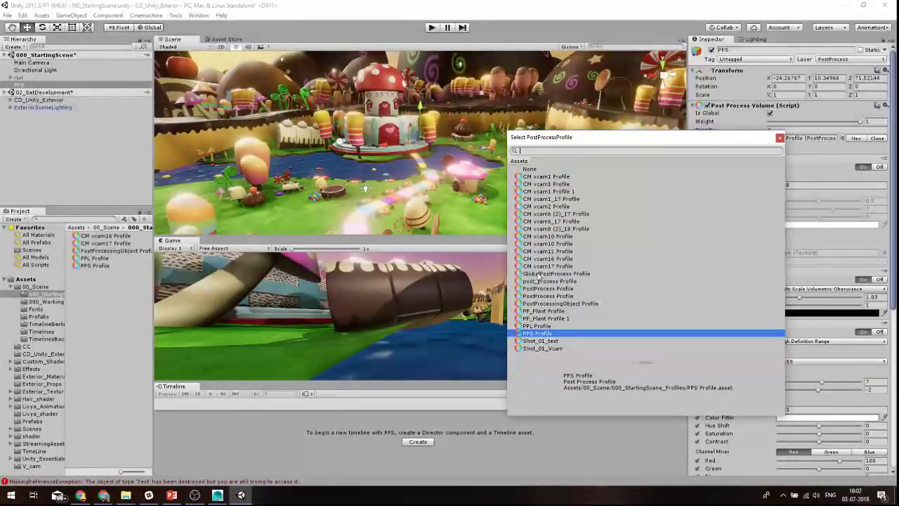
{"action": "left_click", "coordinate": [562, 274]}
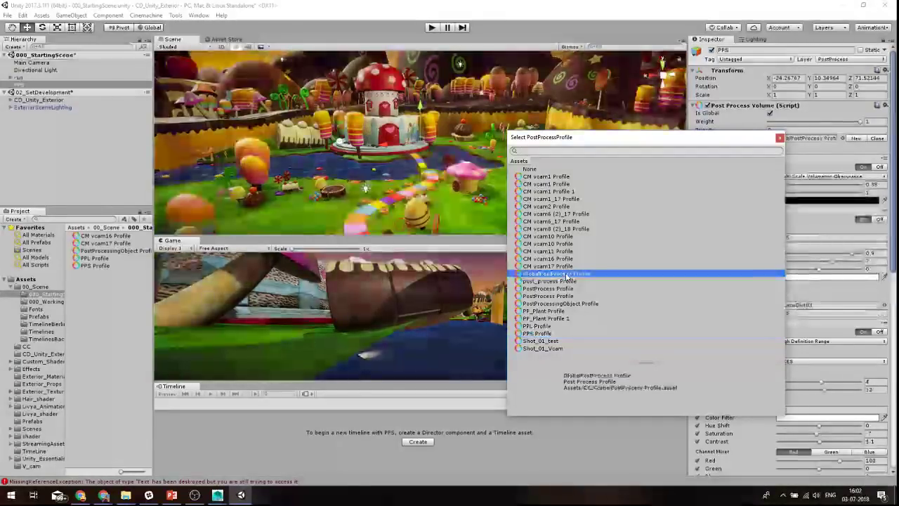
{"action": "left_click", "coordinate": [779, 138]}
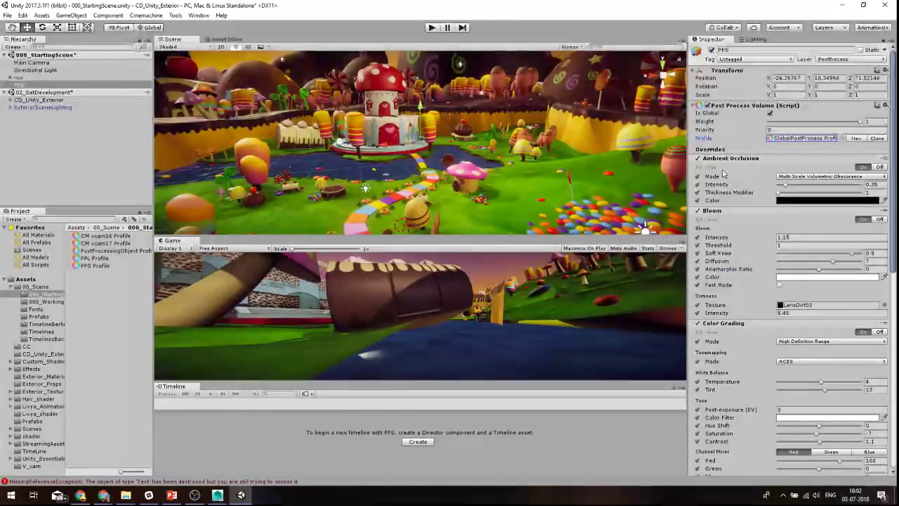
{"action": "scroll", "coordinate": [737, 203], "scroll_direction": "down", "scroll_amount": 2}
{"action": "scroll", "coordinate": [748, 260], "scroll_direction": "down", "scroll_amount": 2}
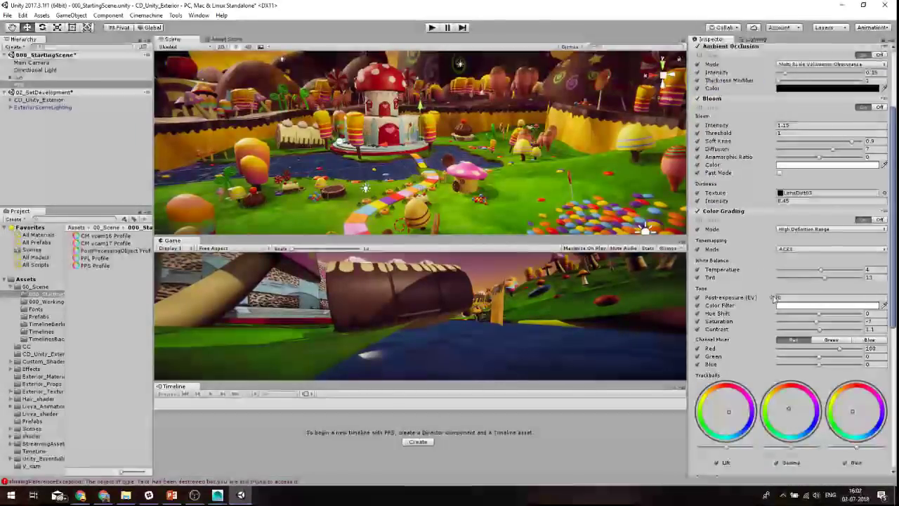
{"action": "scroll", "coordinate": [792, 315], "scroll_direction": "down", "scroll_amount": 1}
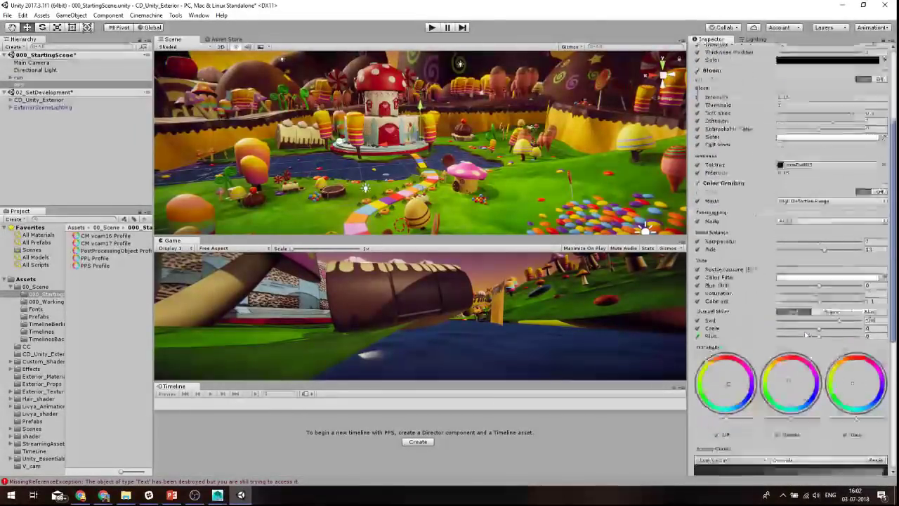
{"action": "scroll", "coordinate": [786, 319], "scroll_direction": "down", "scroll_amount": 5}
{"action": "scroll", "coordinate": [779, 324], "scroll_direction": "down", "scroll_amount": 4}
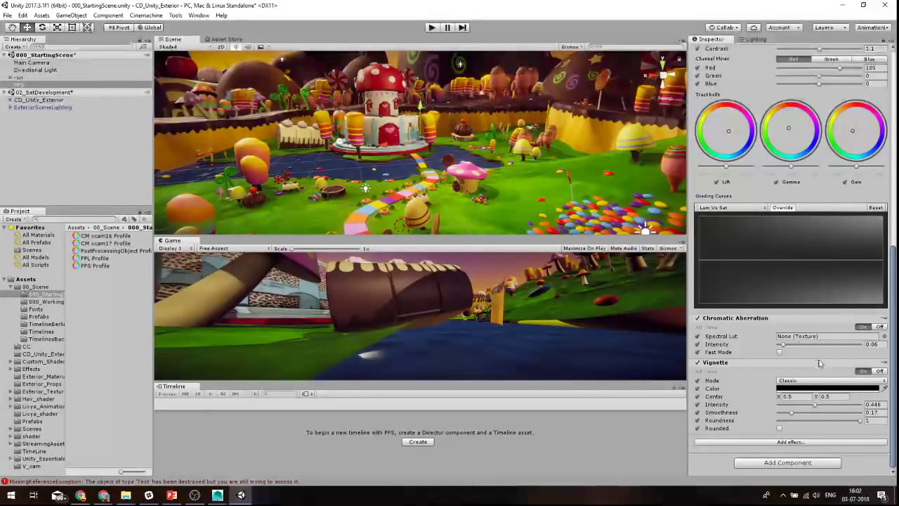
{"action": "mouse_move", "coordinate": [786, 347]}
{"action": "left_mouse_down"}
{"action": "mouse_move", "coordinate": [888, 347]}
{"action": "mouse_move", "coordinate": [782, 345]}
{"action": "left_mouse_up"}
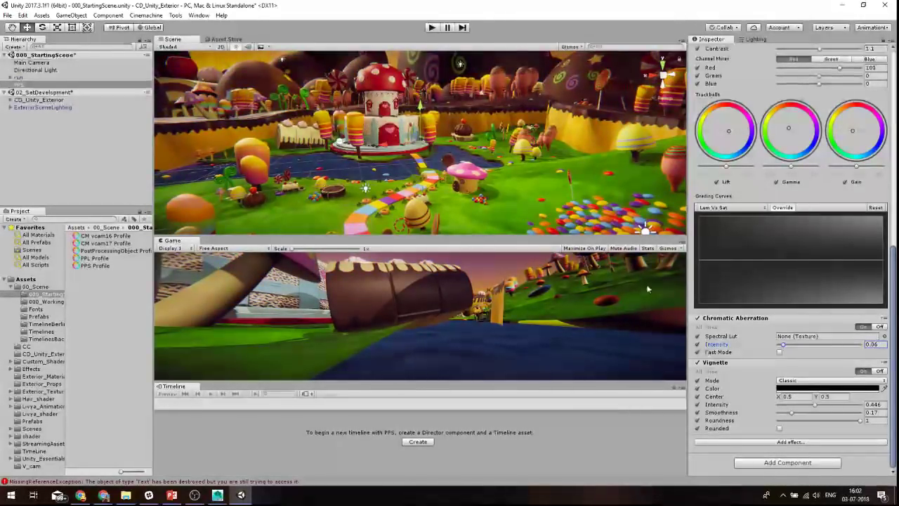
{"action": "left_click_drag", "start_coordinate": [421, 239], "coordinate": [421, 181]}
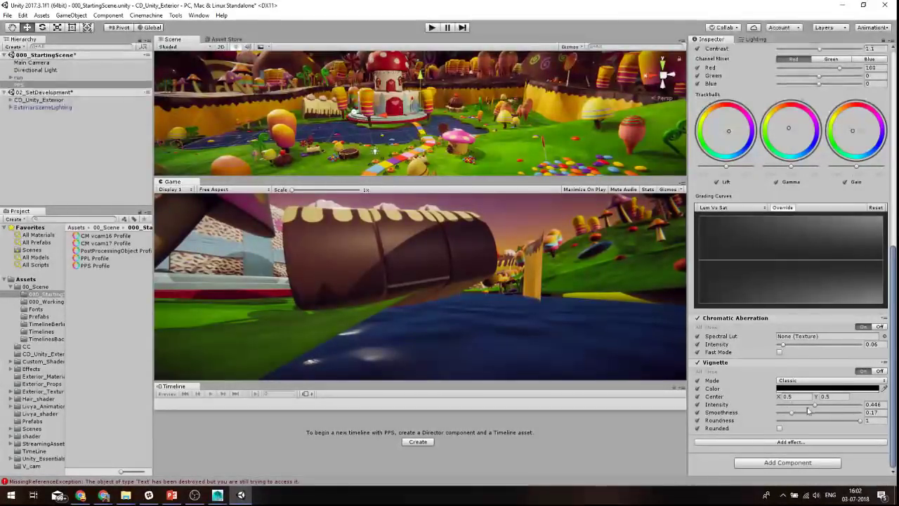
{"action": "left_click_drag", "start_coordinate": [814, 406], "coordinate": [871, 406]}
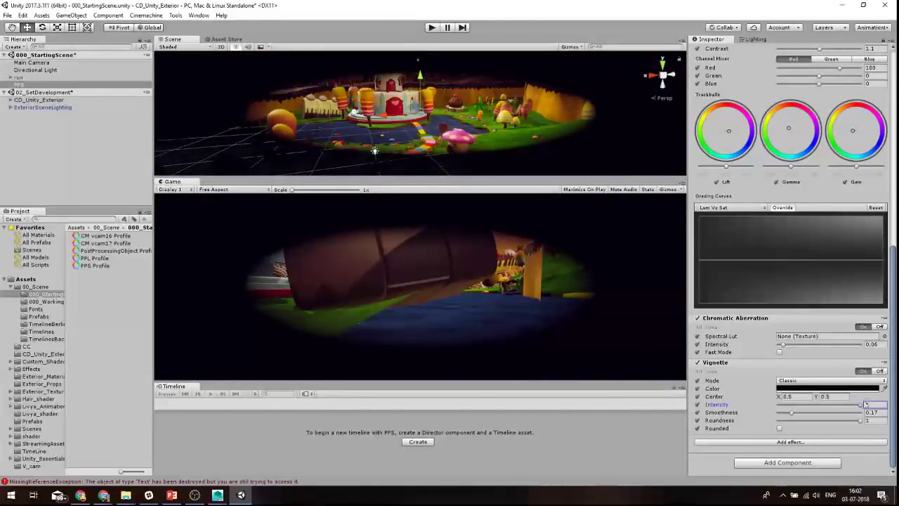
{"action": "key", "text": "ctrl+z"}
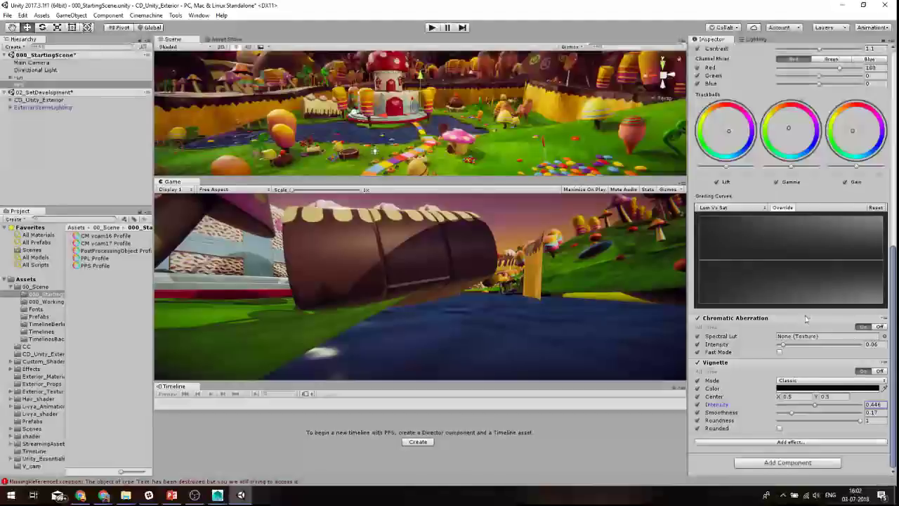
Enlarge the Scene view and orbit the camera to look down over the rainbow candy path.
{"action": "scroll", "coordinate": [840, 154], "scroll_direction": "up", "scroll_amount": 5}
{"action": "scroll", "coordinate": [840, 153], "scroll_direction": "up", "scroll_amount": 4}
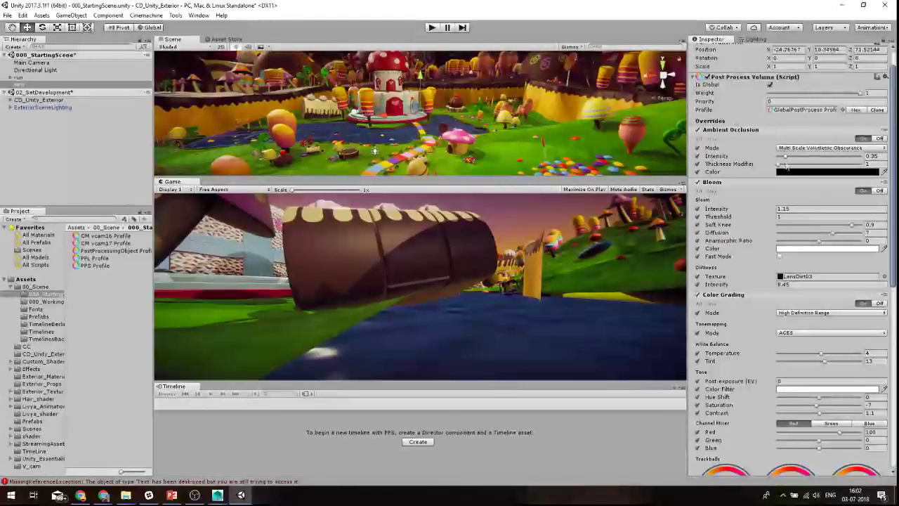
{"action": "left_click_drag", "start_coordinate": [395, 179], "coordinate": [396, 238]}
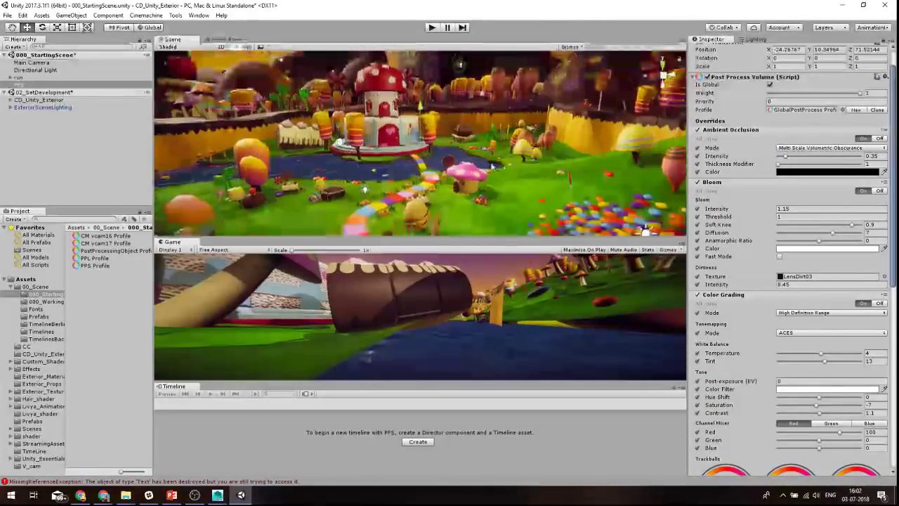
{"action": "right_click_drag", "start_coordinate": [494, 143], "coordinate": [519, 147]}
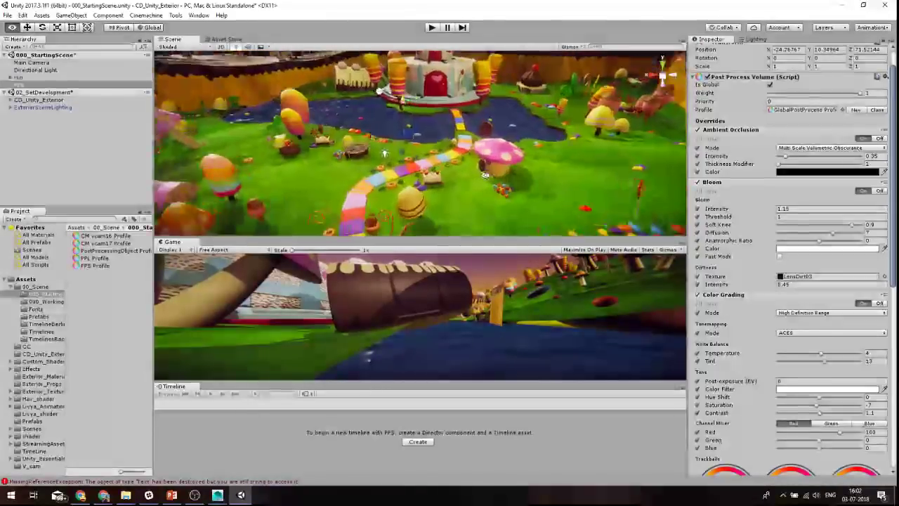
{"action": "middle_click_drag", "start_coordinate": [519, 147], "coordinate": [547, 151]}
{"action": "right_click_drag", "start_coordinate": [547, 151], "coordinate": [200, 190]}
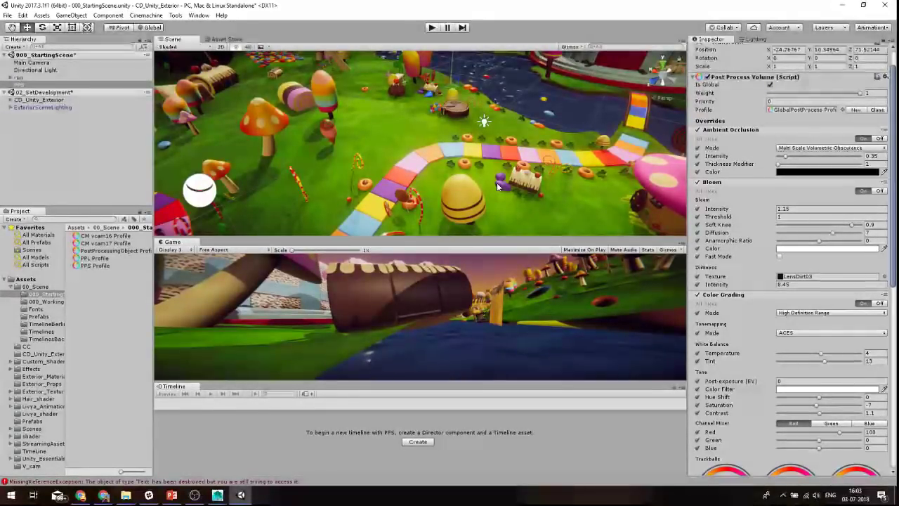
{"action": "mouse_move", "coordinate": [434, 237]}
{"action": "left_mouse_down"}
{"action": "mouse_move", "coordinate": [440, 175]}
{"action": "mouse_move", "coordinate": [508, 111]}
{"action": "left_mouse_up"}
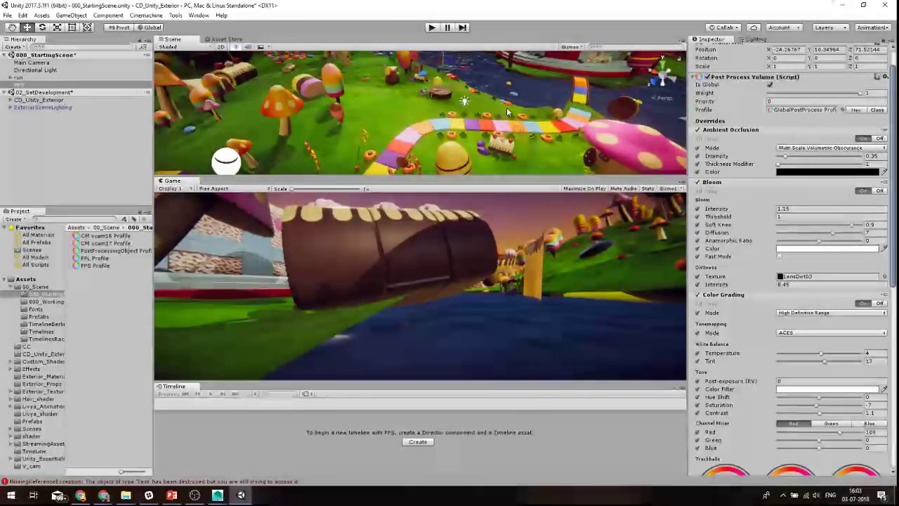
{"action": "left_click_drag", "start_coordinate": [495, 144], "coordinate": [509, 127], "text": "alt"}
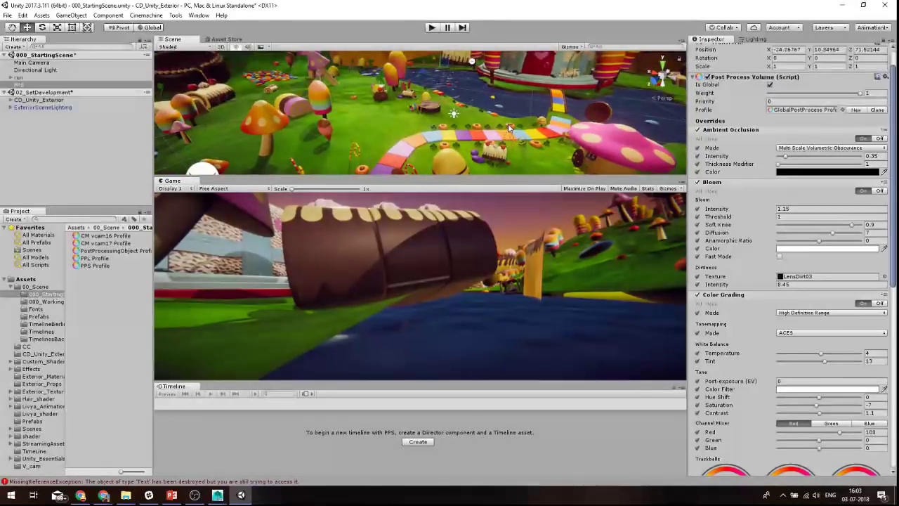
Select the run character, scrub its Alembic playback time and orbit around it.
{"action": "left_click", "coordinate": [513, 160]}
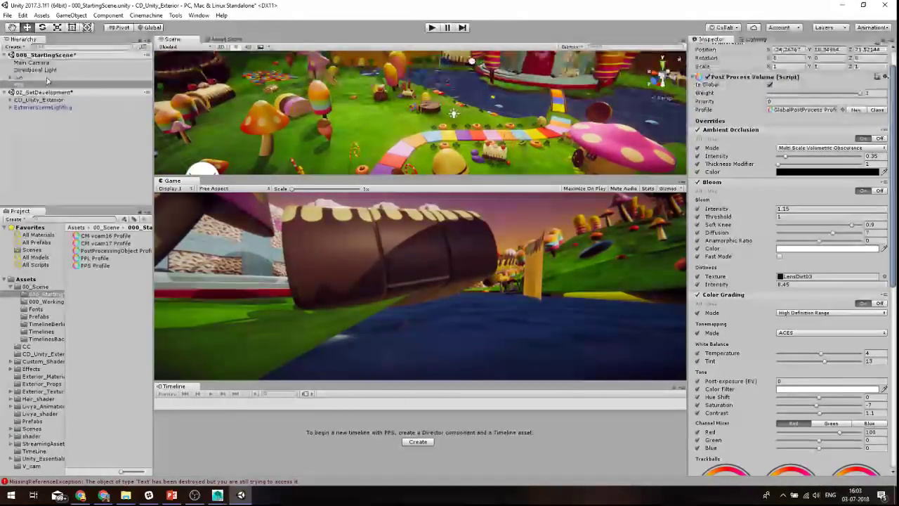
{"action": "mouse_move", "coordinate": [521, 153]}
{"action": "left_mouse_down", "text": "alt"}
{"action": "mouse_move", "coordinate": [491, 158]}
{"action": "mouse_move", "coordinate": [786, 160]}
{"action": "left_mouse_up", "text": "alt"}
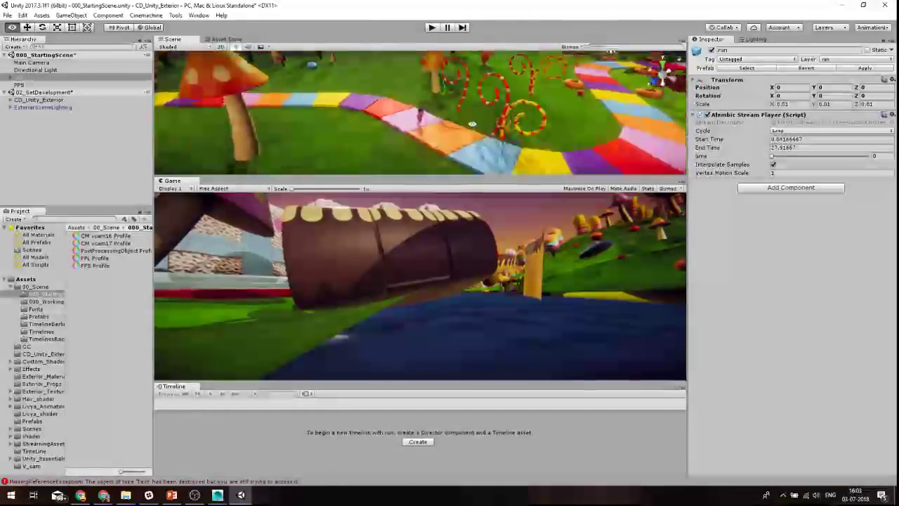
{"action": "left_click", "coordinate": [770, 157]}
{"action": "mouse_move", "coordinate": [769, 158]}
{"action": "left_mouse_down"}
{"action": "mouse_move", "coordinate": [780, 164]}
{"action": "mouse_move", "coordinate": [766, 167]}
{"action": "left_mouse_up"}
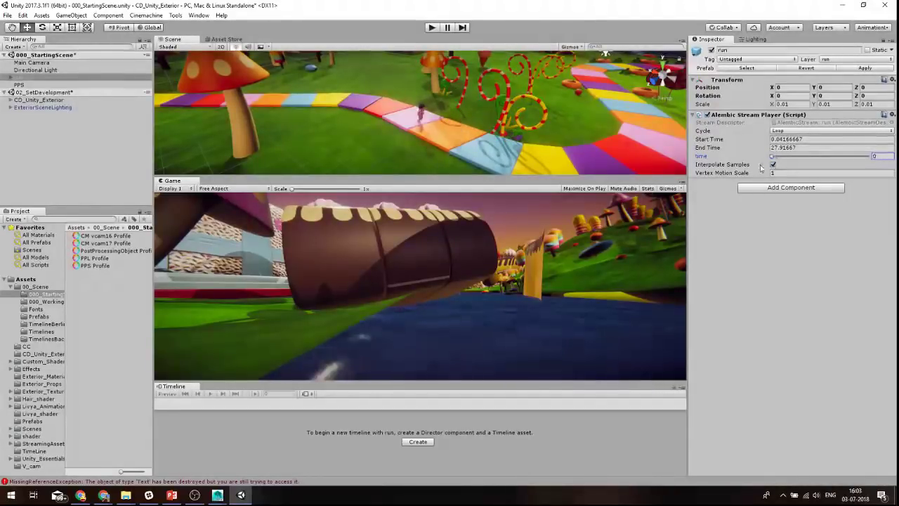
{"action": "right_click_drag", "start_coordinate": [545, 156], "coordinate": [483, 141]}
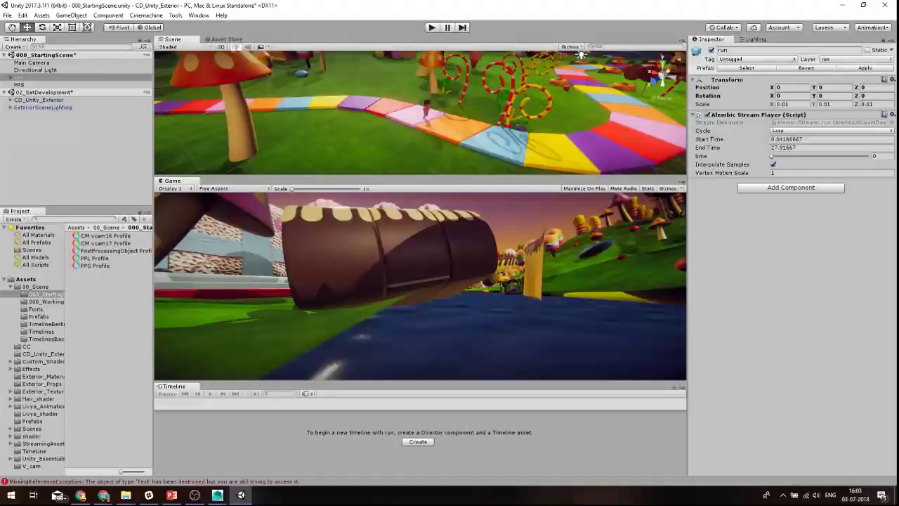
Create a TimelineWebinar folder inside 00_Scene and open it.
{"action": "left_click", "coordinate": [37, 286]}
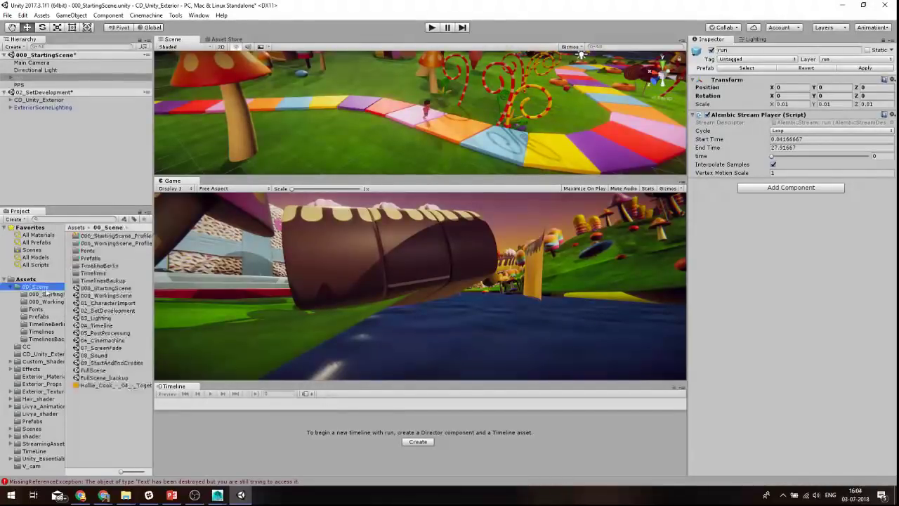
{"action": "right_click", "coordinate": [47, 288]}
{"action": "mouse_move", "coordinate": [84, 293]}
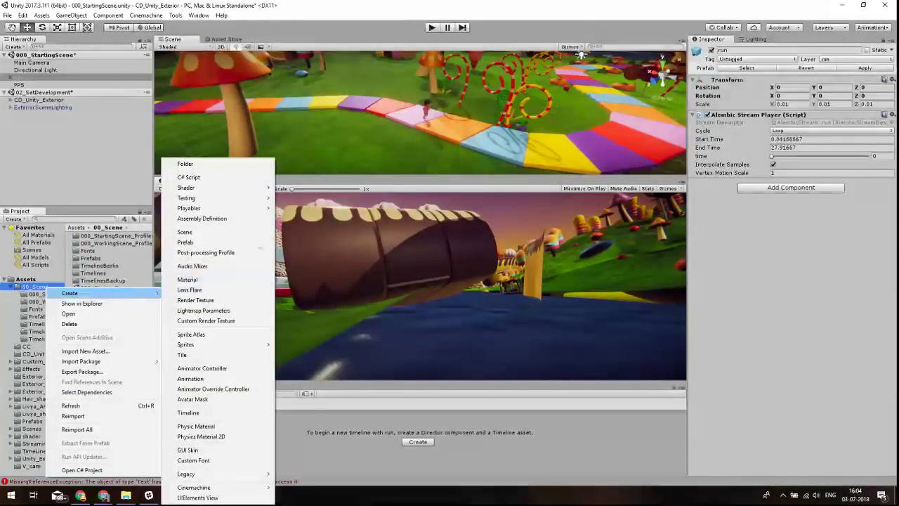
{"action": "left_click", "coordinate": [240, 166]}
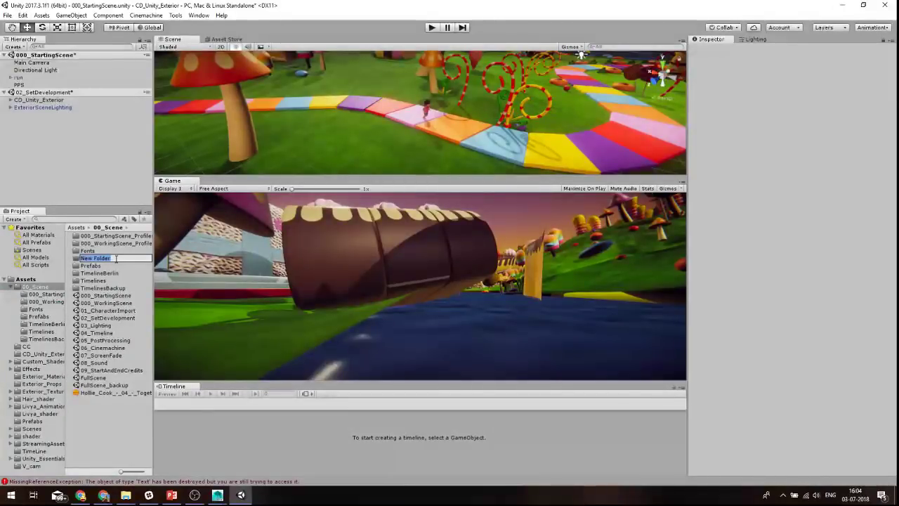
{"action": "type", "text": "Timelin"}
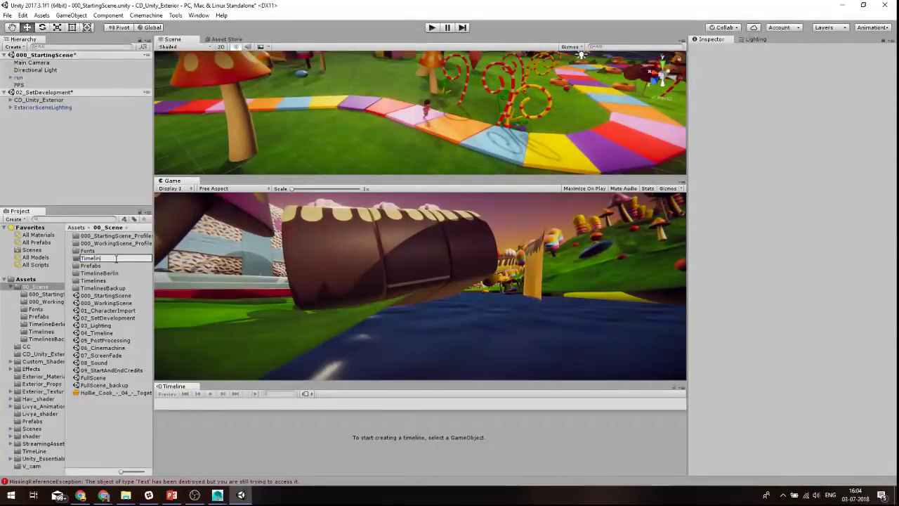
{"action": "type", "text": "e"}
{"action": "type", "text": "inar"}
{"action": "key", "text": "Return"}
{"action": "double_click", "coordinate": [105, 290]}
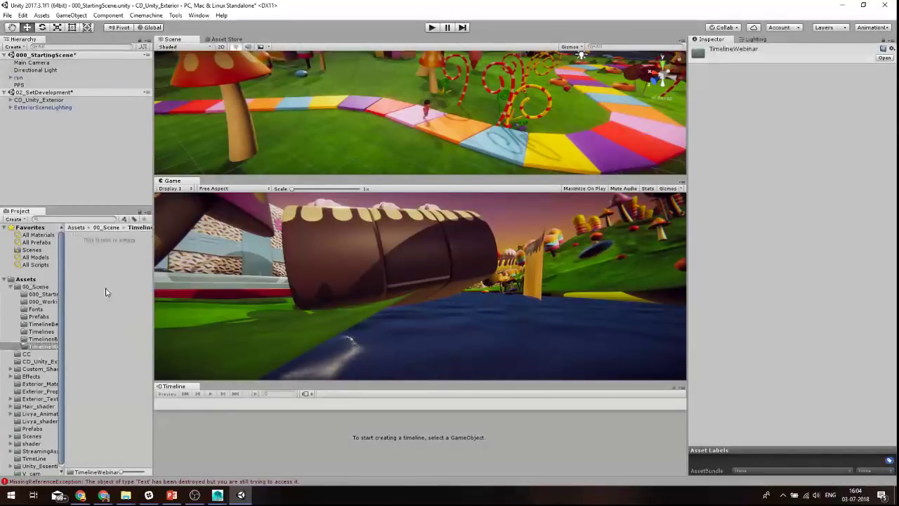
Create a Timeline asset named Shot01 in the TimelineWebinar folder.
{"action": "right_click", "coordinate": [110, 255]}
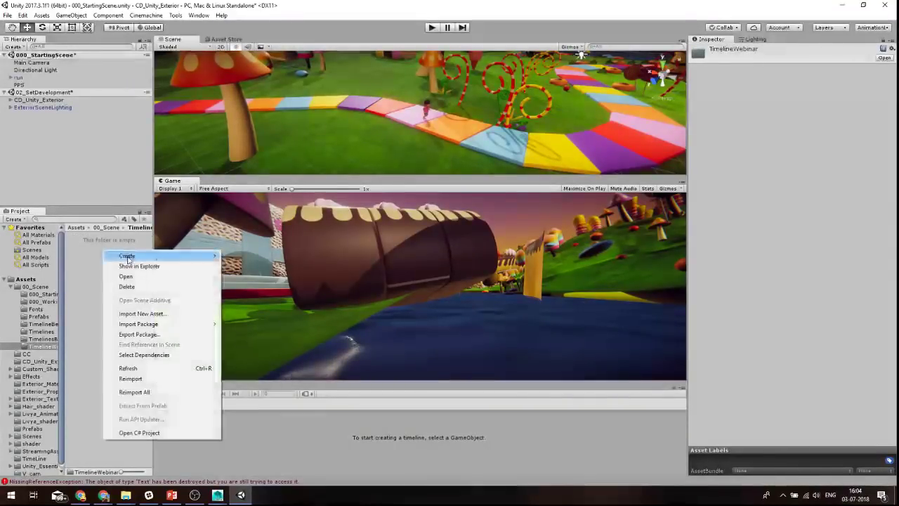
{"action": "mouse_move", "coordinate": [135, 257]}
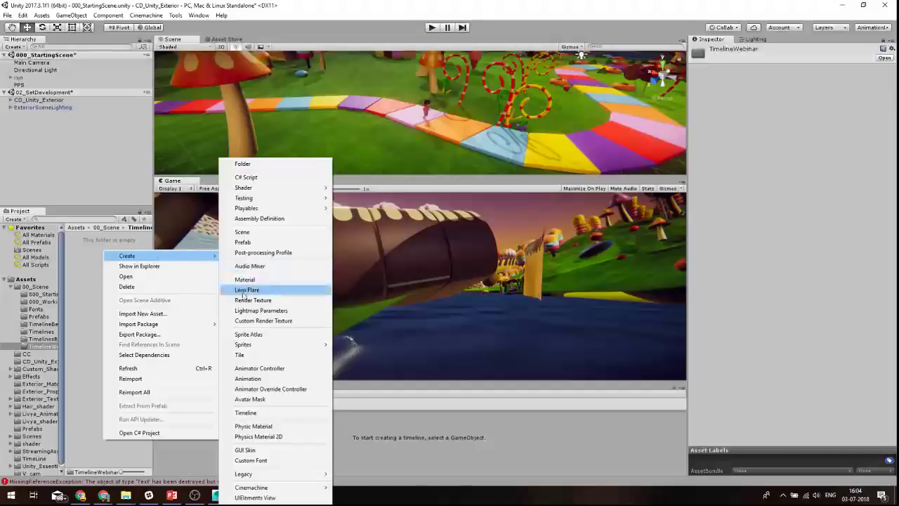
{"action": "left_click", "coordinate": [252, 416]}
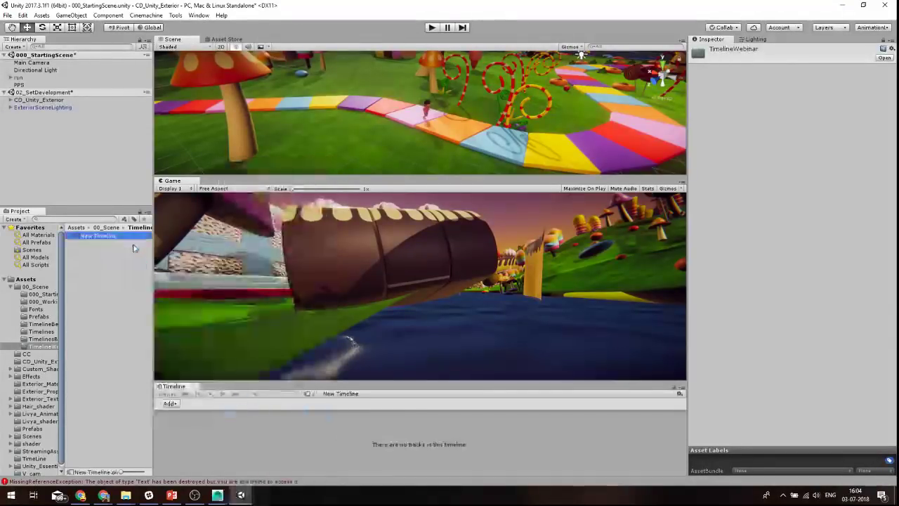
{"action": "type", "text": "S"}
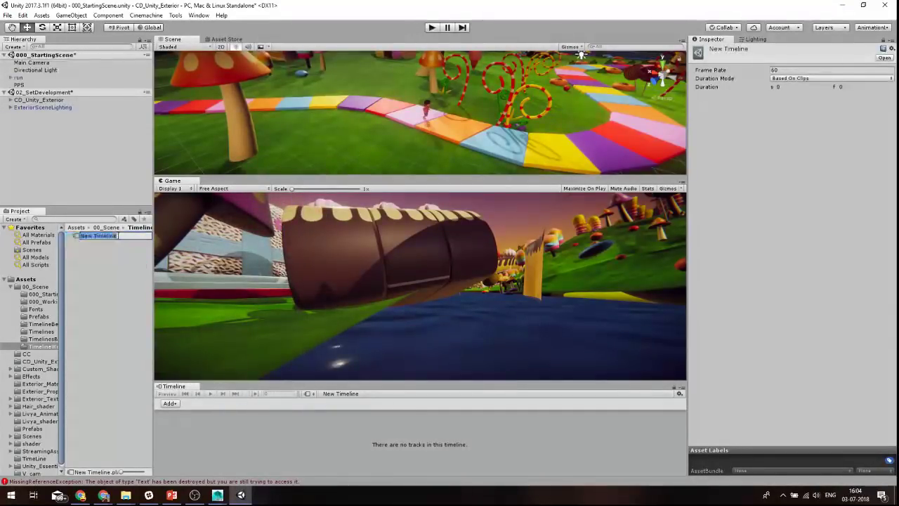
{"action": "type", "text": "hot01"}
{"action": "key", "text": "Return"}
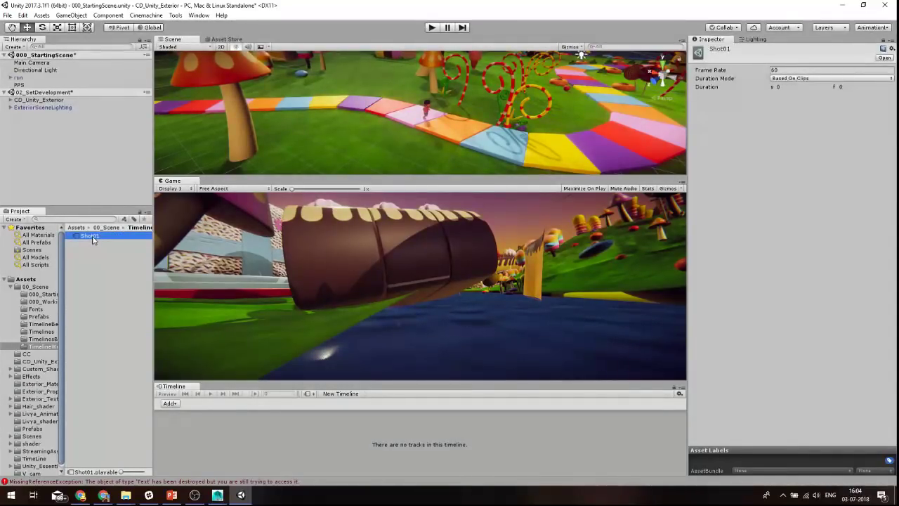
Drag the Shot01 timeline into the Hierarchy and enlarge the Timeline window panel.
{"action": "left_click_drag", "start_coordinate": [92, 239], "coordinate": [88, 56]}
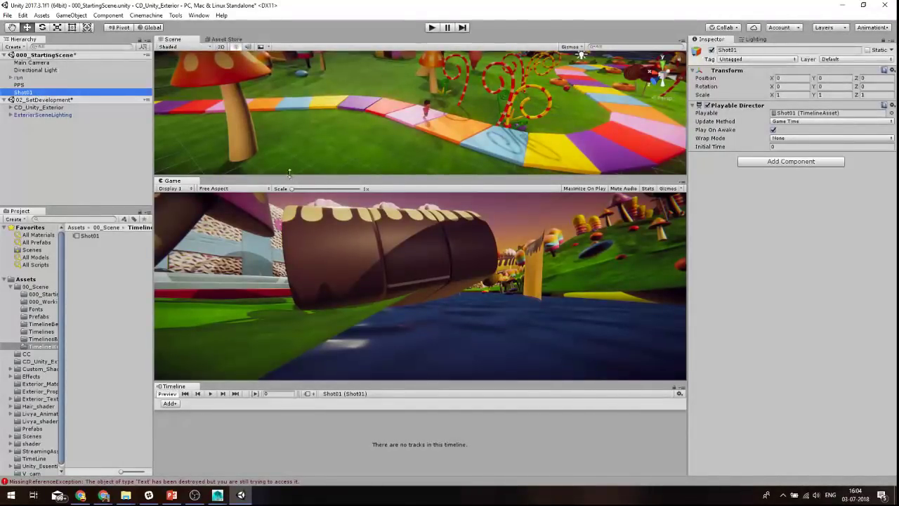
{"action": "left_click_drag", "start_coordinate": [288, 173], "coordinate": [288, 175]}
{"action": "left_click_drag", "start_coordinate": [339, 381], "coordinate": [339, 349]}
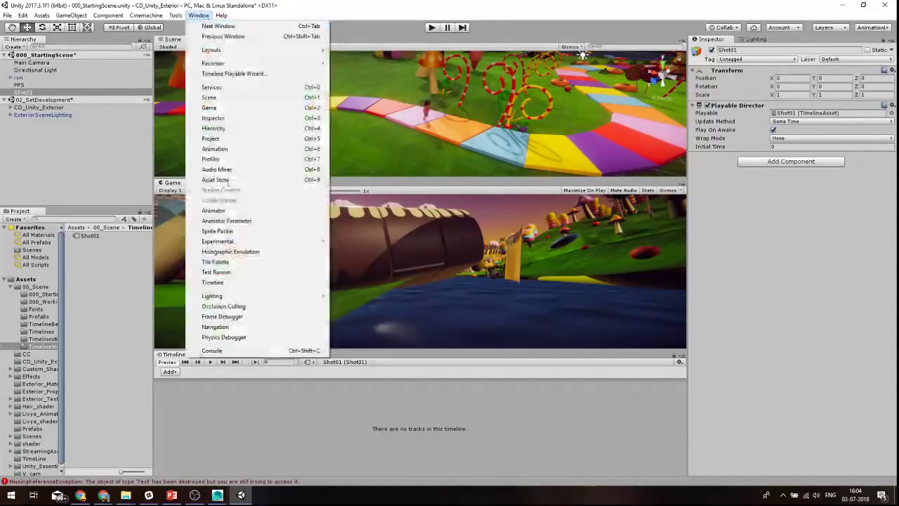
{"action": "left_click", "coordinate": [252, 282]}
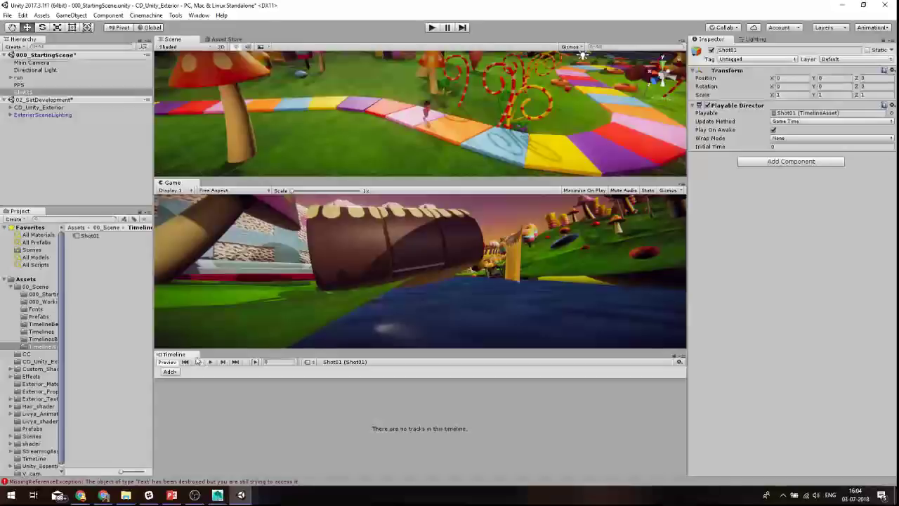
{"action": "left_click_drag", "start_coordinate": [211, 350], "coordinate": [211, 321]}
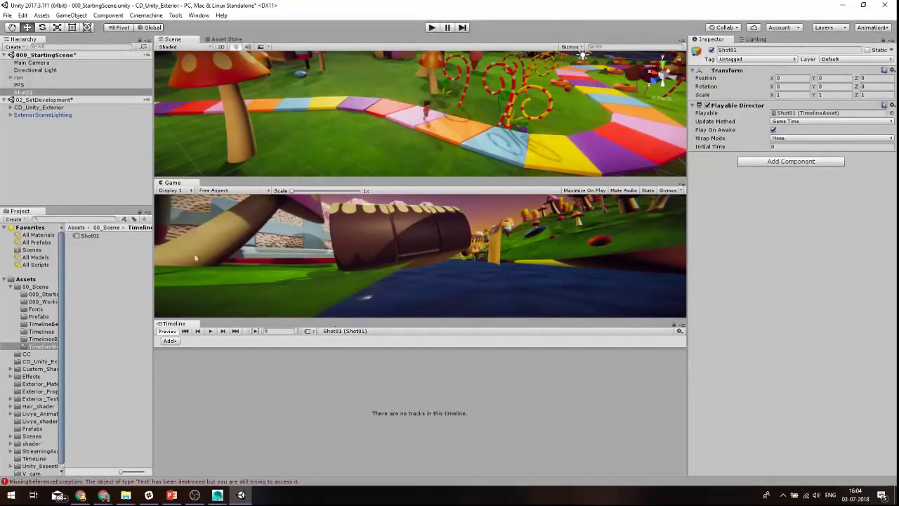
Add a UTJ.Alembic Alembic Track as the first track of the Shot01 timeline.
{"action": "left_click", "coordinate": [172, 342]}
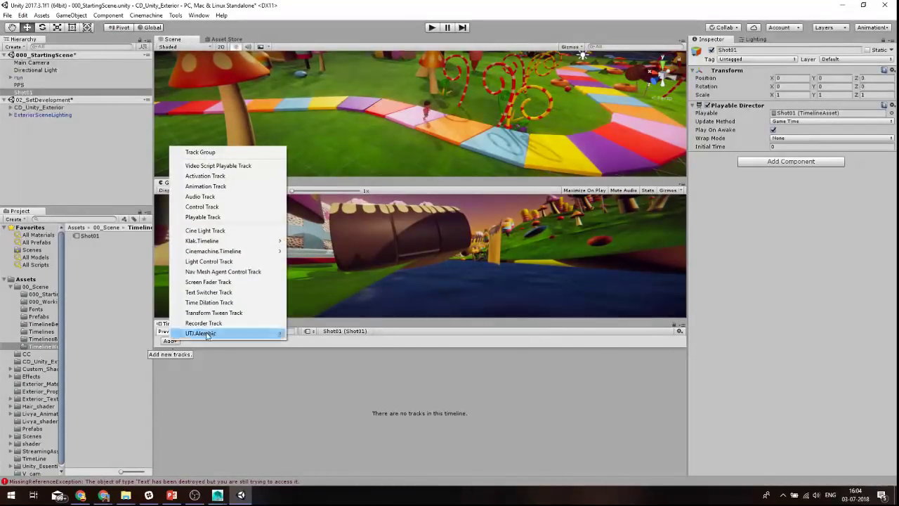
{"action": "mouse_move", "coordinate": [203, 334]}
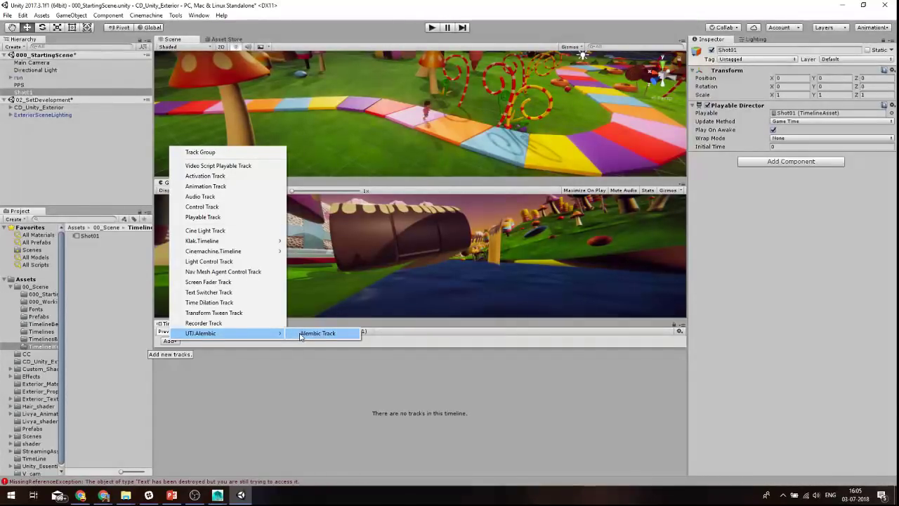
{"action": "left_click", "coordinate": [301, 334]}
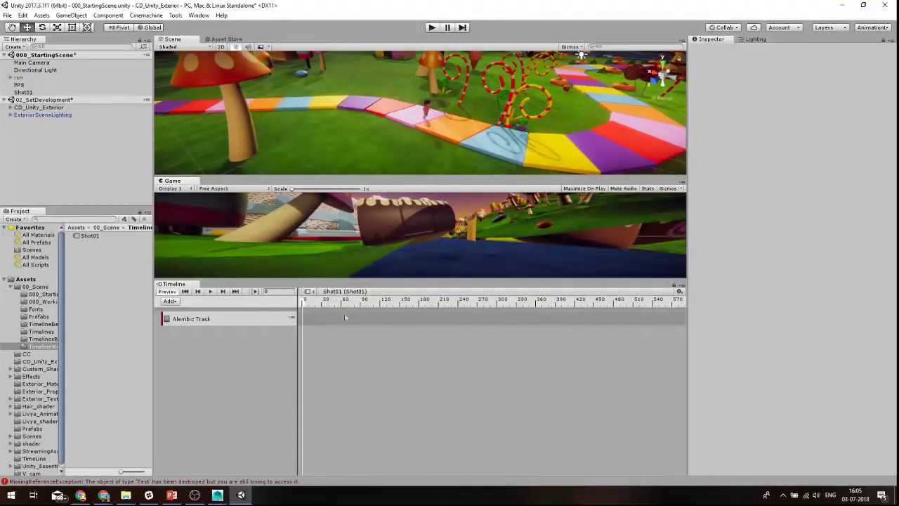
Add an Alembic Shot Asset clip to the Alembic Track, ending near frame 350.
{"action": "right_click", "coordinate": [321, 324]}
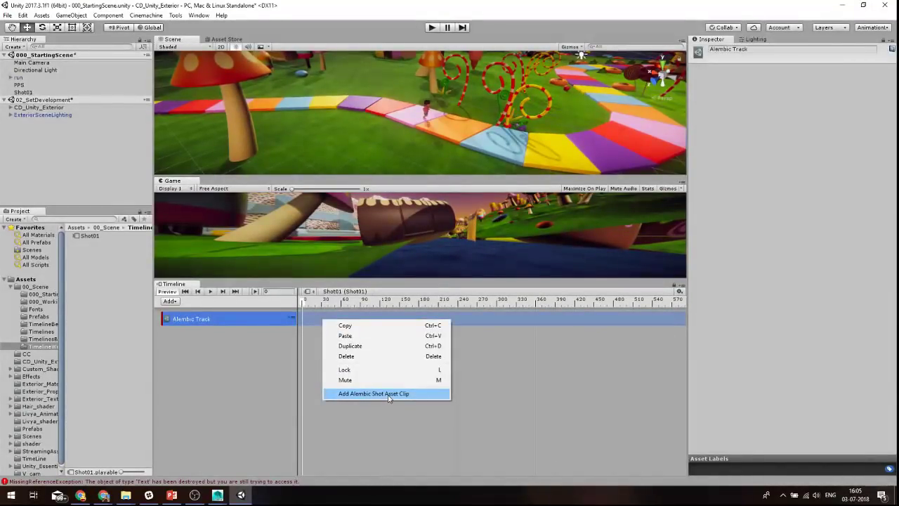
{"action": "left_click", "coordinate": [389, 394]}
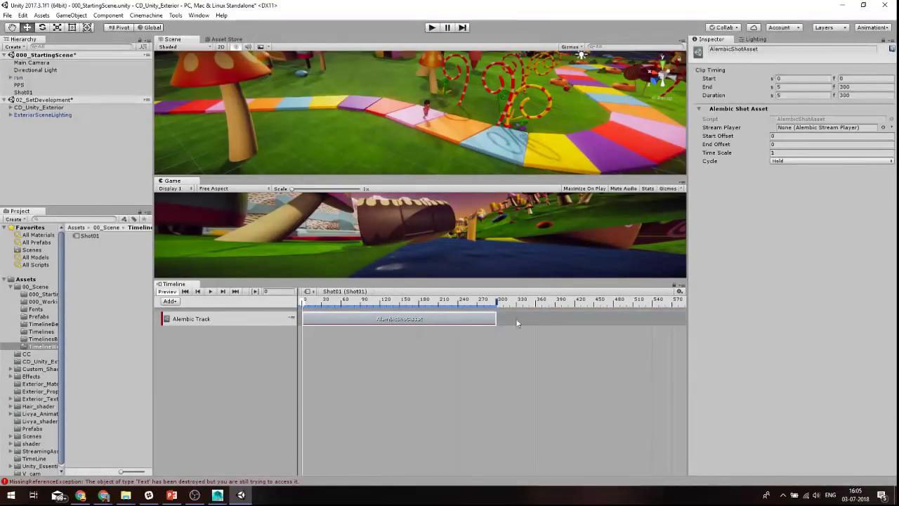
{"action": "left_click_drag", "start_coordinate": [496, 322], "coordinate": [535, 322]}
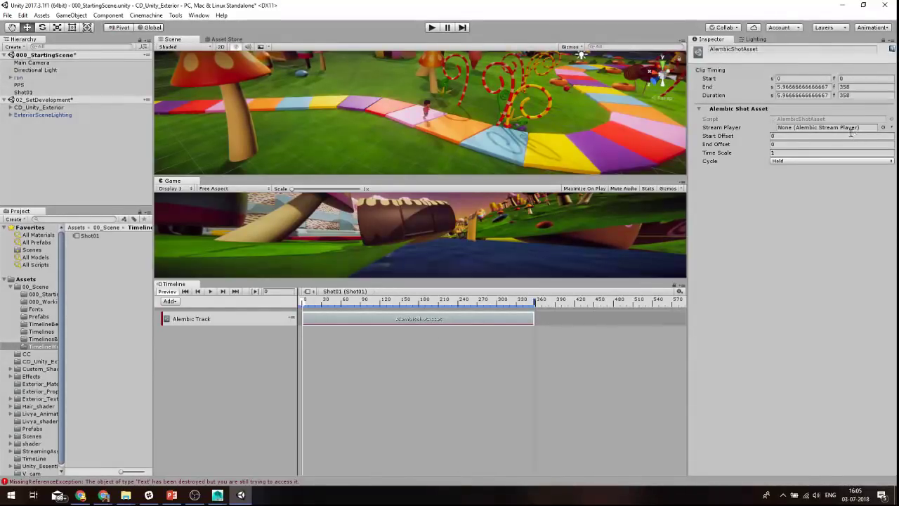
Assign the run object as the AlembicShotAsset clip's Stream Player.
{"action": "left_click", "coordinate": [20, 79]}
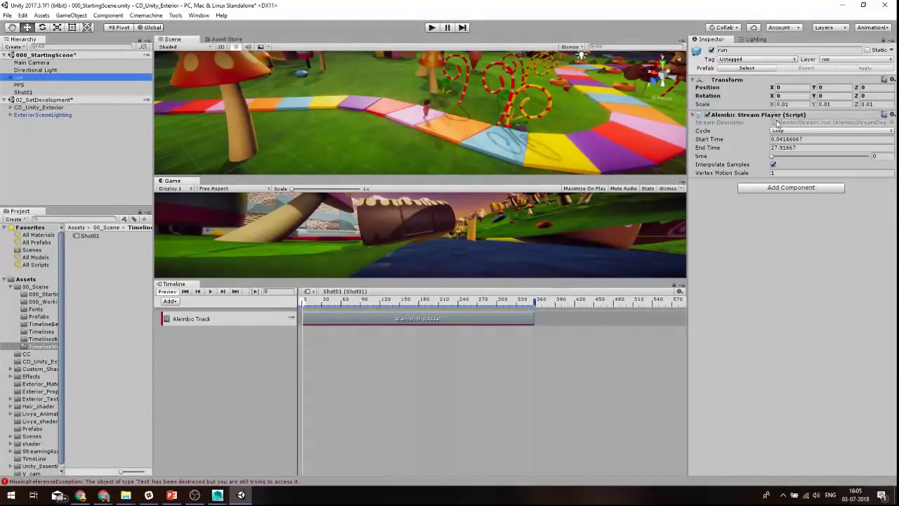
{"action": "left_click", "coordinate": [772, 157]}
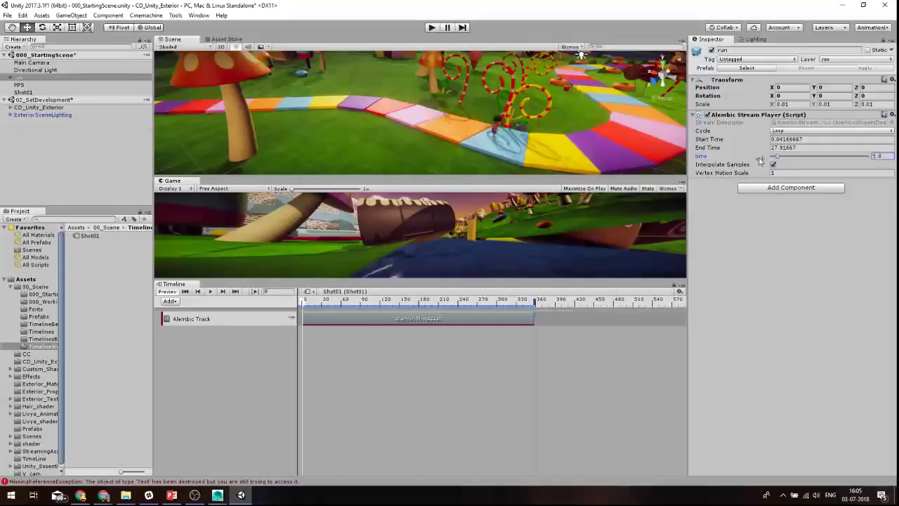
{"action": "left_click", "coordinate": [357, 321]}
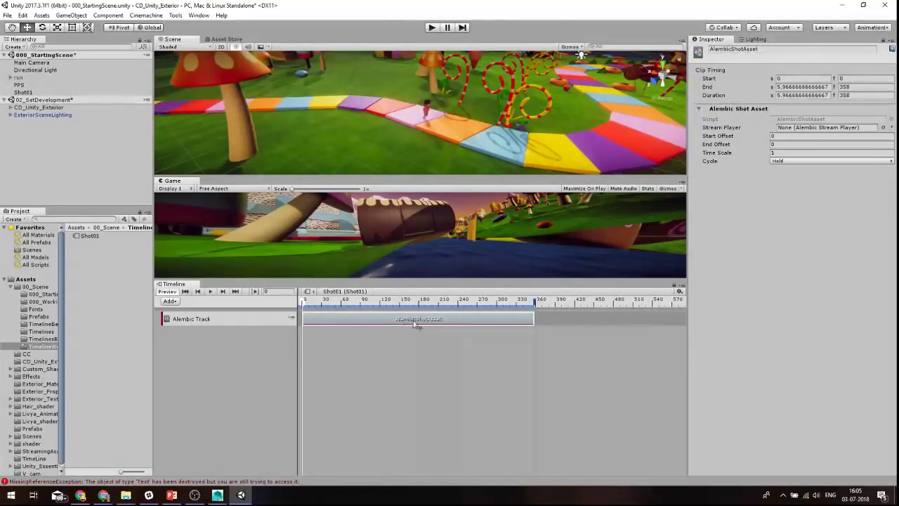
{"action": "left_click_drag", "start_coordinate": [18, 78], "coordinate": [788, 132]}
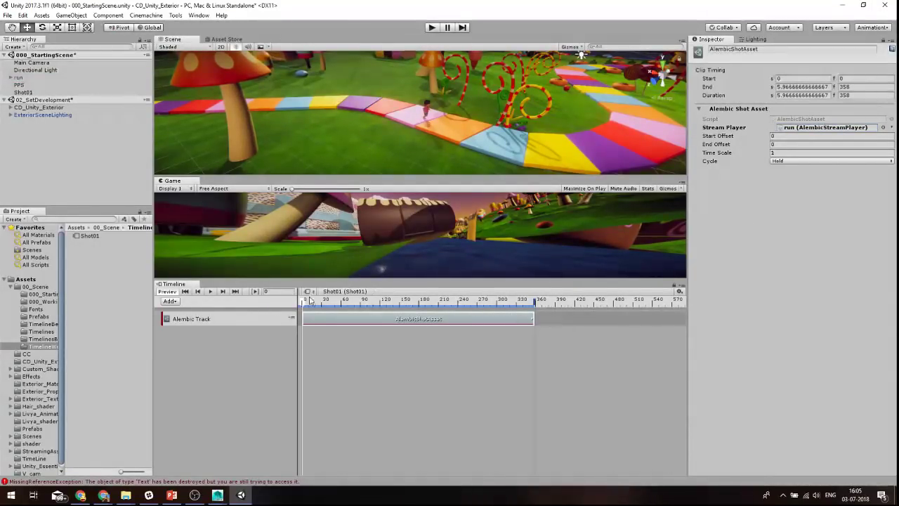
{"action": "mouse_move", "coordinate": [310, 301]}
{"action": "left_mouse_down"}
{"action": "mouse_move", "coordinate": [329, 305]}
{"action": "mouse_move", "coordinate": [303, 309]}
{"action": "left_mouse_up"}
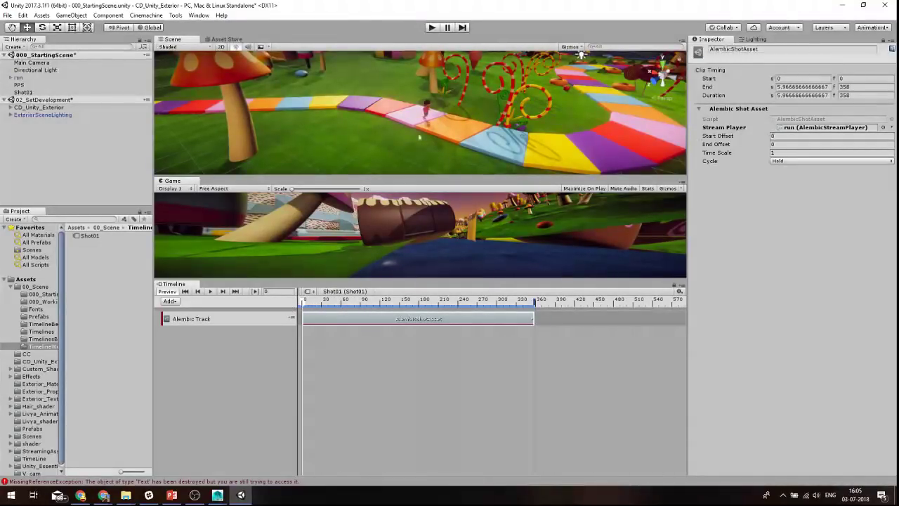
{"action": "left_click", "coordinate": [90, 77]}
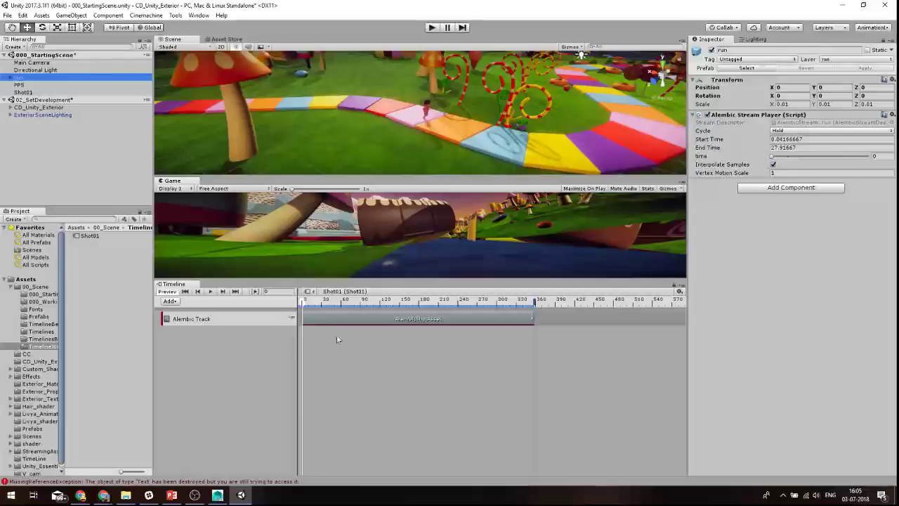
{"action": "left_click", "coordinate": [335, 315]}
Extend the AlembicShotAsset clip to frame 1172 and scrub to preview the run.
{"action": "mouse_move", "coordinate": [305, 302]}
{"action": "left_mouse_down"}
{"action": "mouse_move", "coordinate": [453, 315]}
{"action": "mouse_move", "coordinate": [303, 315]}
{"action": "left_mouse_up"}
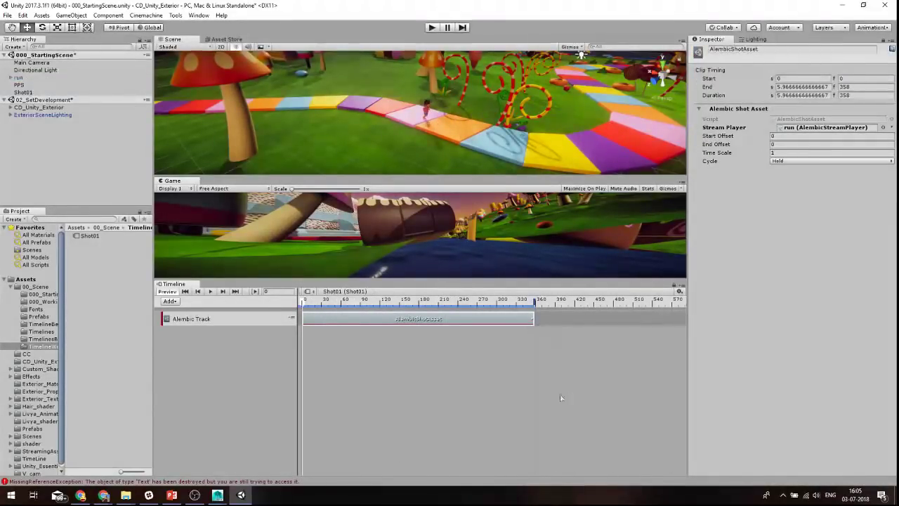
{"action": "scroll", "coordinate": [479, 347], "scroll_direction": "down", "scroll_amount": 2}
{"action": "left_click_drag", "start_coordinate": [466, 319], "coordinate": [622, 320]}
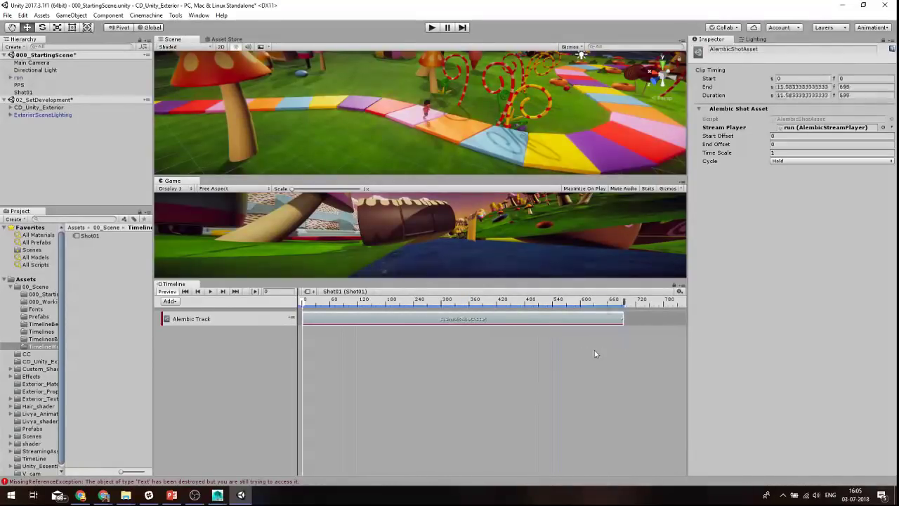
{"action": "scroll", "coordinate": [535, 321], "scroll_direction": "down", "scroll_amount": 2}
{"action": "mouse_move", "coordinate": [535, 322]}
{"action": "left_mouse_down"}
{"action": "mouse_move", "coordinate": [629, 344]}
{"action": "mouse_move", "coordinate": [601, 325]}
{"action": "left_mouse_up"}
{"action": "scroll", "coordinate": [629, 344], "scroll_direction": "down", "scroll_amount": 2}
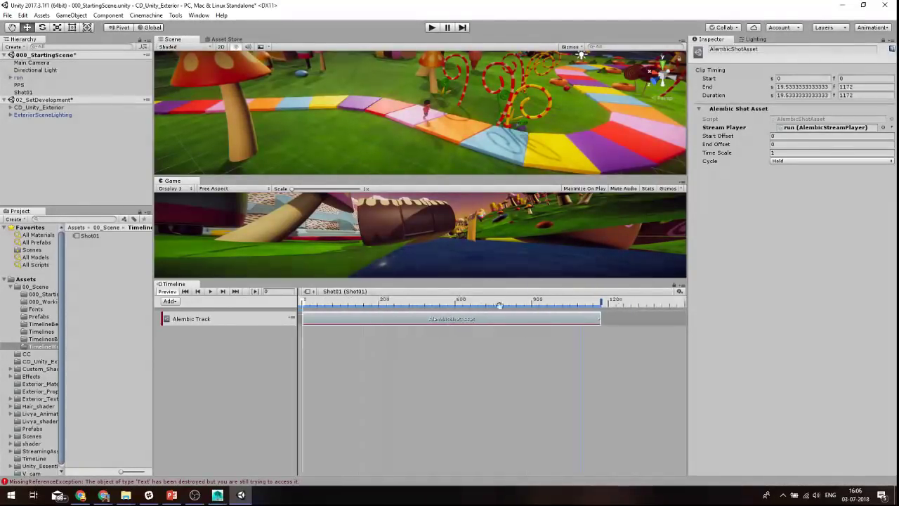
{"action": "mouse_move", "coordinate": [315, 301]}
{"action": "left_mouse_down"}
{"action": "mouse_move", "coordinate": [432, 302]}
{"action": "mouse_move", "coordinate": [414, 331]}
{"action": "mouse_move", "coordinate": [362, 342]}
{"action": "mouse_move", "coordinate": [208, 320]}
{"action": "left_mouse_up"}
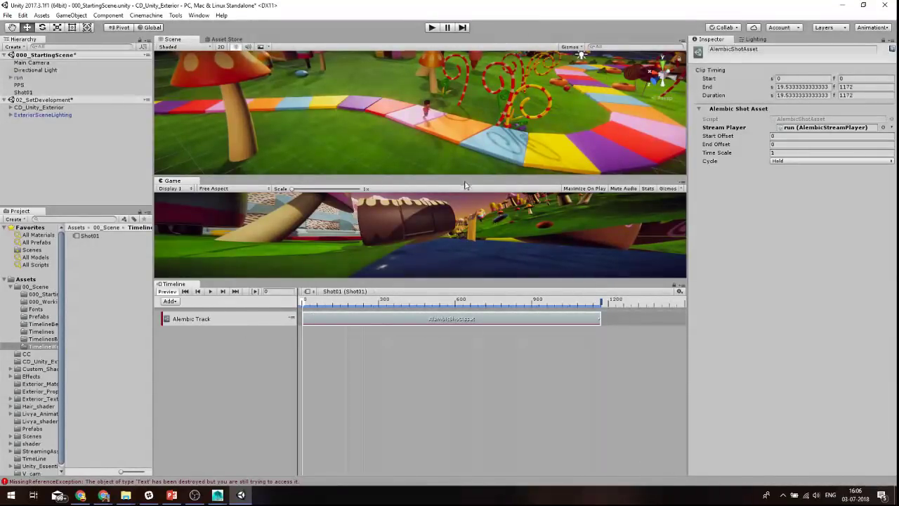
Resize the Scene and Game views, set the Game view to 1440p, and enlarge the Timeline.
{"action": "left_click_drag", "start_coordinate": [443, 290], "coordinate": [470, 369]}
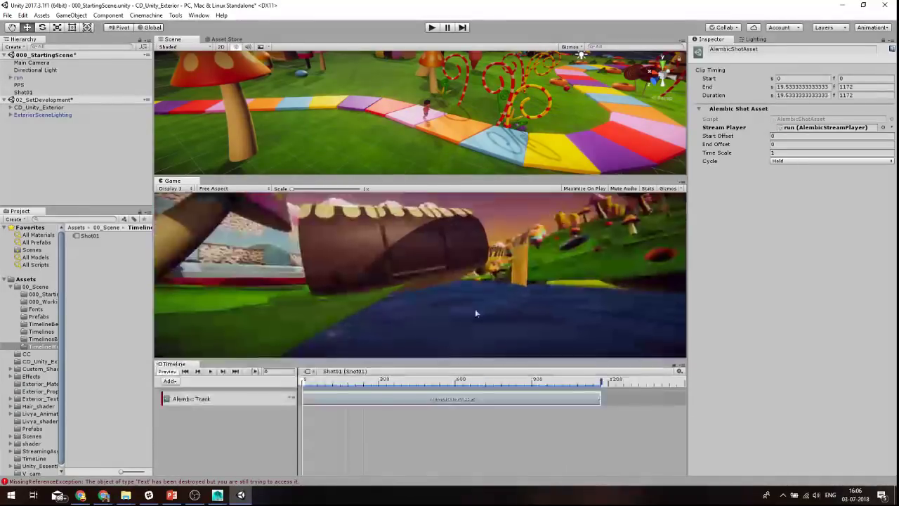
{"action": "left_click_drag", "start_coordinate": [462, 174], "coordinate": [462, 205]}
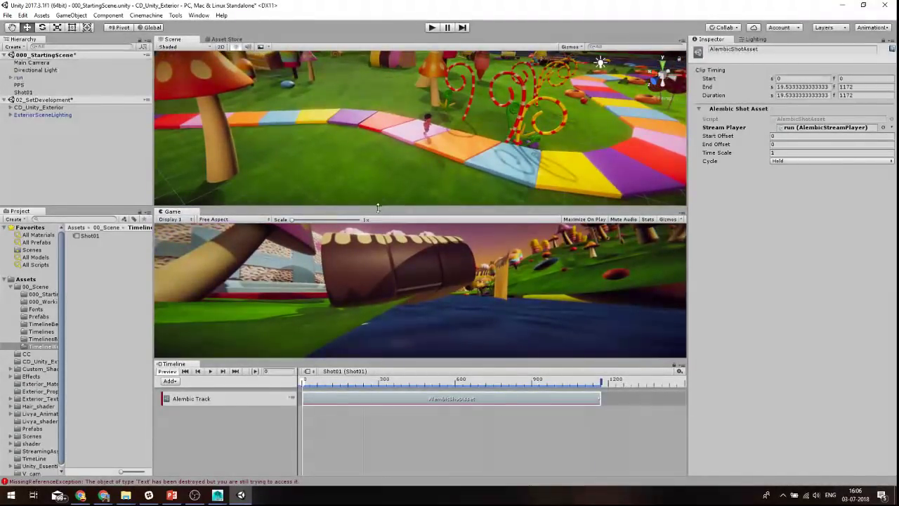
{"action": "left_click_drag", "start_coordinate": [377, 208], "coordinate": [397, 168]}
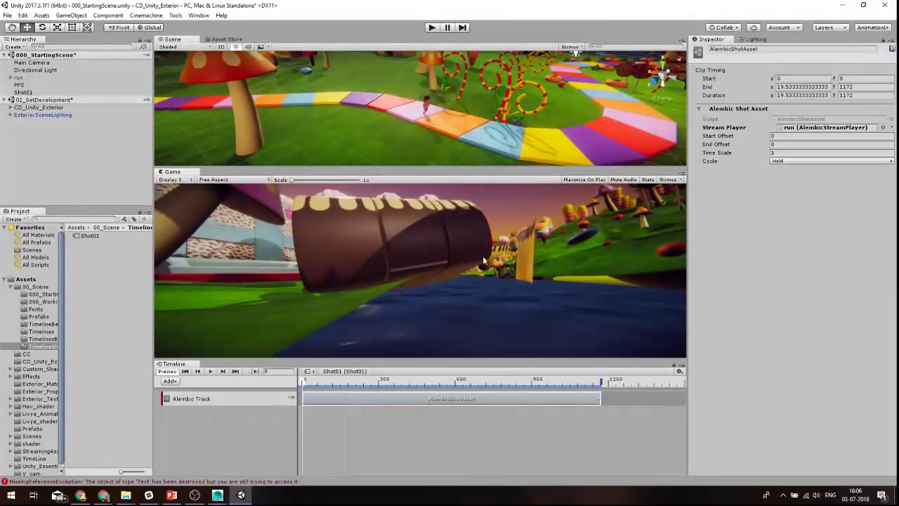
{"action": "left_click", "coordinate": [253, 180]}
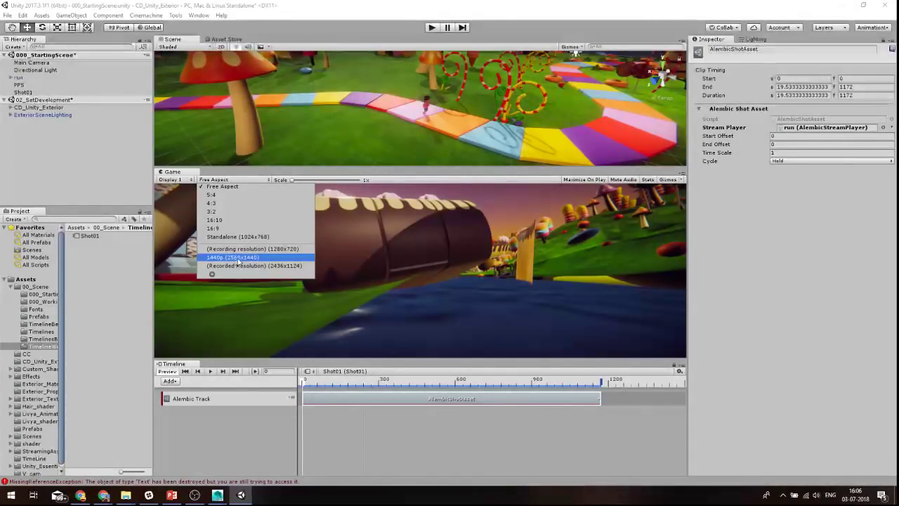
{"action": "left_click", "coordinate": [236, 259]}
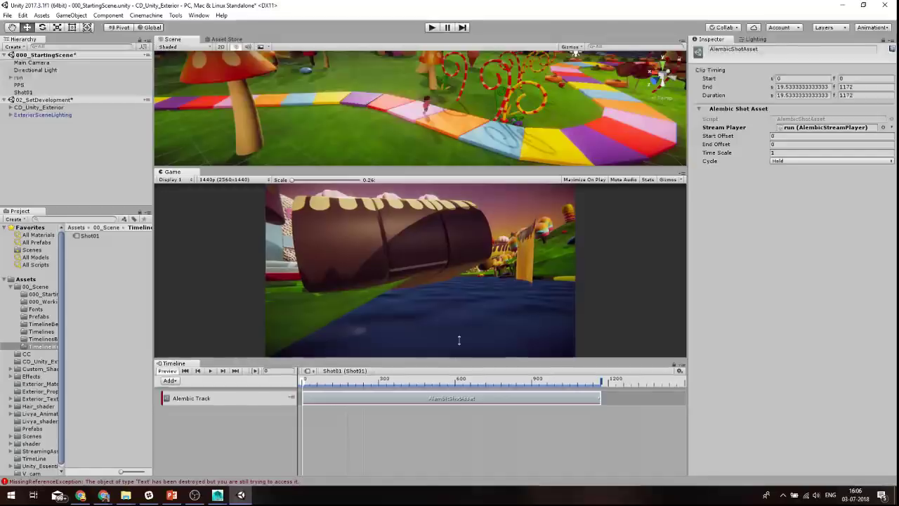
{"action": "left_click_drag", "start_coordinate": [454, 357], "coordinate": [460, 322]}
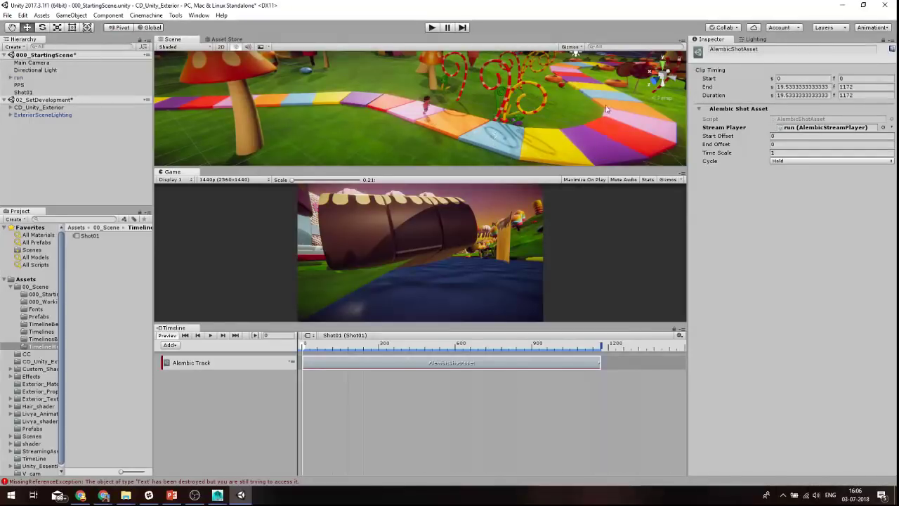
{"action": "mouse_move", "coordinate": [615, 106]}
{"action": "left_mouse_down", "text": "alt"}
{"action": "mouse_move", "coordinate": [625, 87]}
{"action": "mouse_move", "coordinate": [523, 101]}
{"action": "left_mouse_up", "text": "alt"}
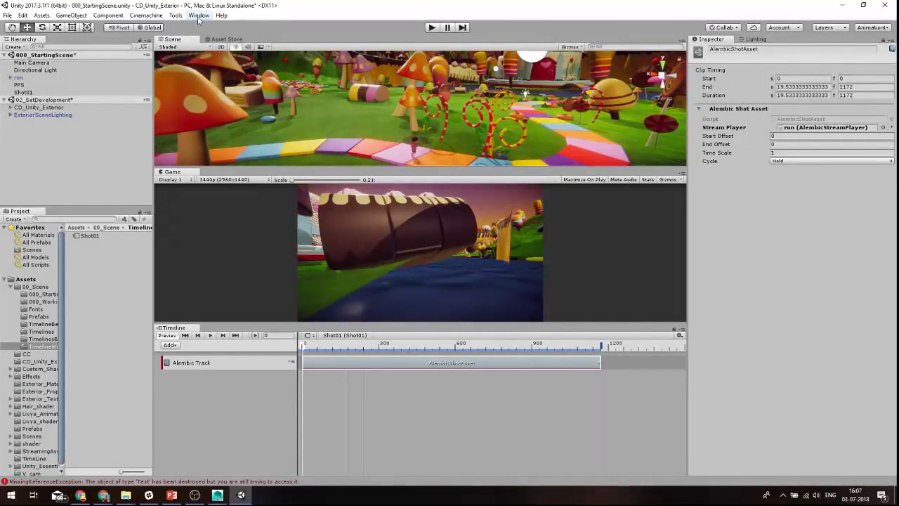
{"action": "left_click", "coordinate": [199, 17]}
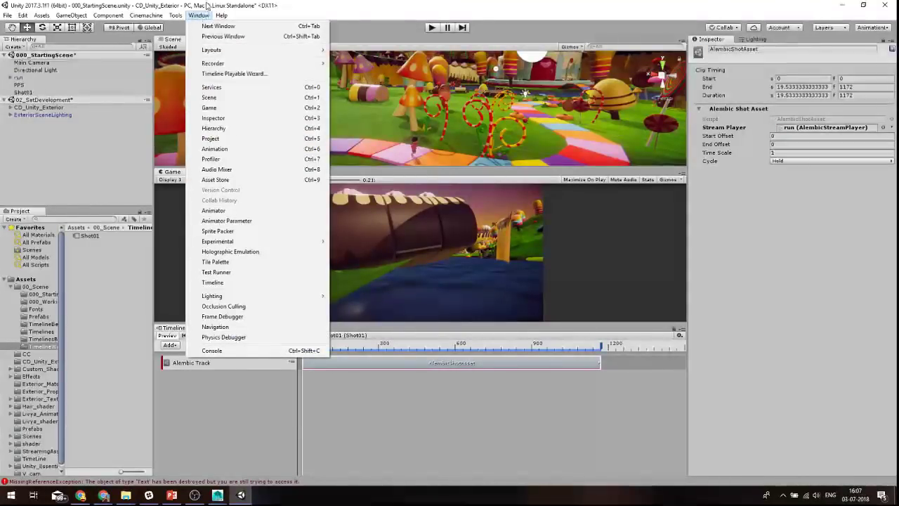
{"action": "left_click", "coordinate": [207, 4]}
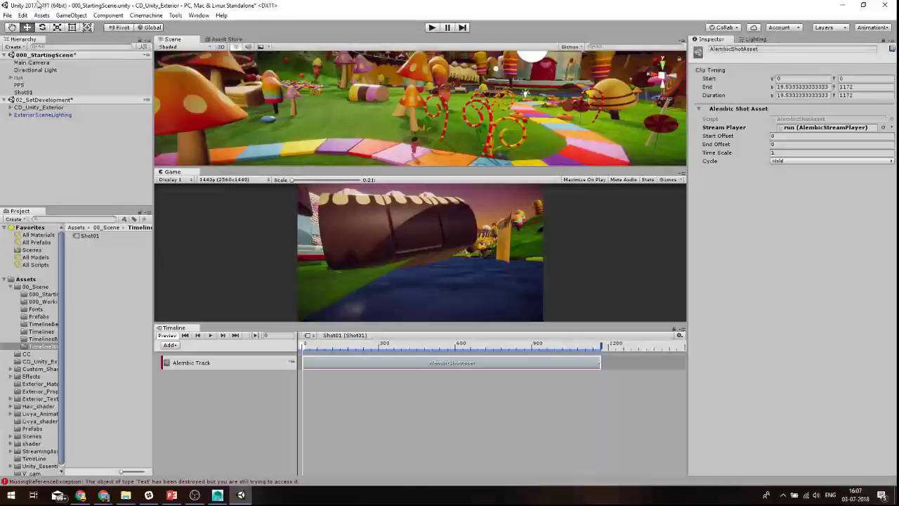
{"action": "left_click", "coordinate": [199, 15]}
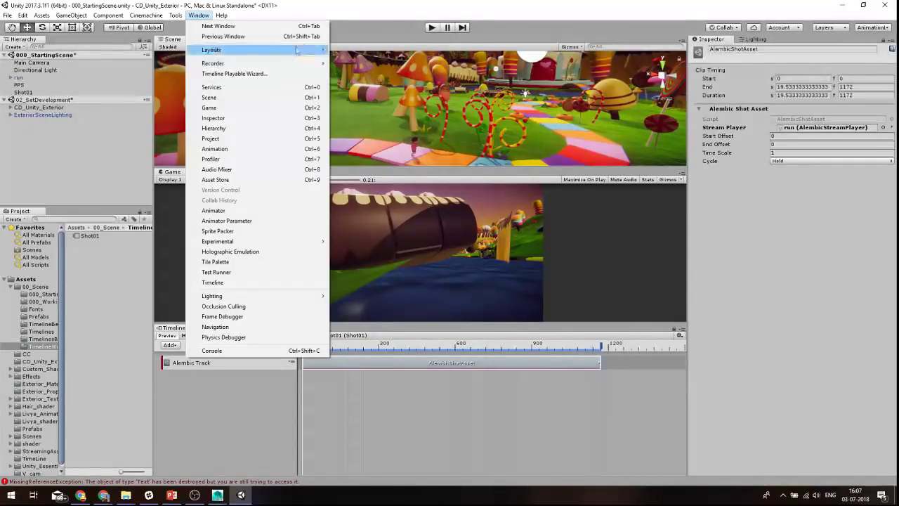
{"action": "left_click", "coordinate": [220, 36]}
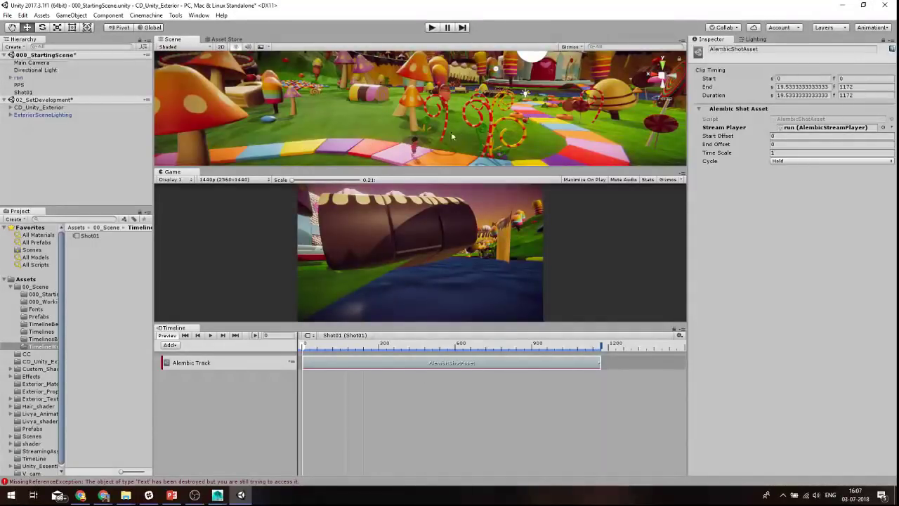
{"action": "left_click_drag", "start_coordinate": [509, 94], "coordinate": [423, 94], "text": "alt"}
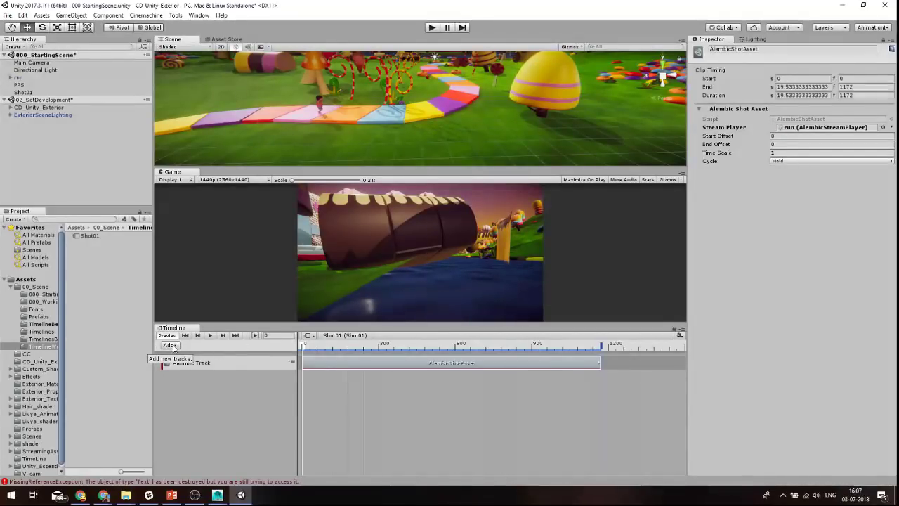
Add a Cinemachine Track to Shot01 and drag Main Camera onto its binding slot.
{"action": "left_click", "coordinate": [173, 346]}
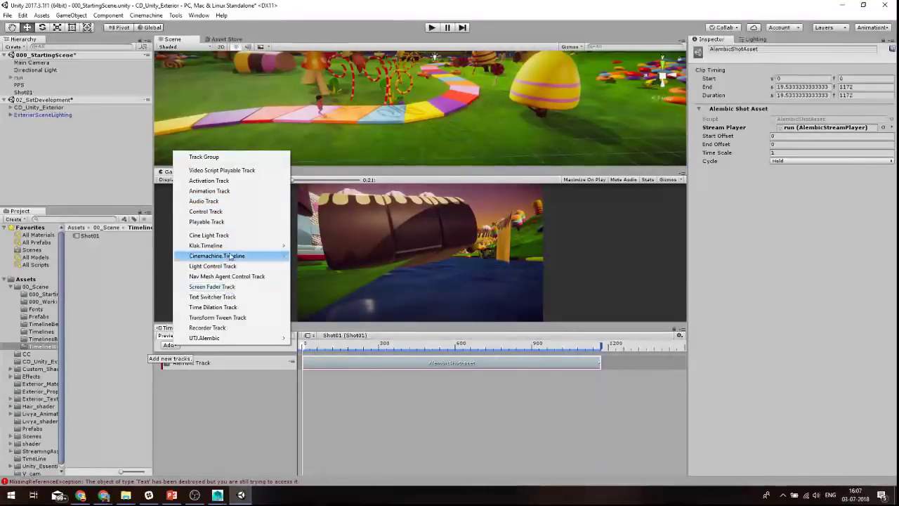
{"action": "mouse_move", "coordinate": [233, 257]}
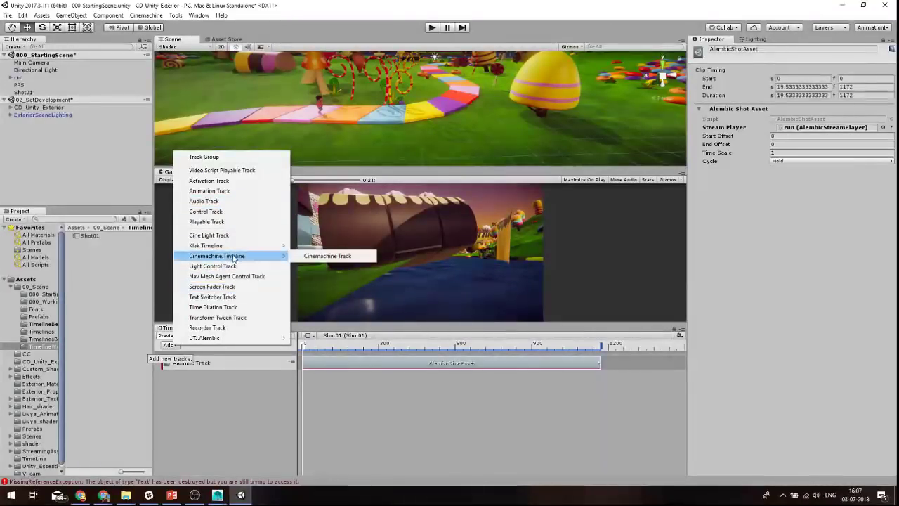
{"action": "left_click", "coordinate": [307, 258]}
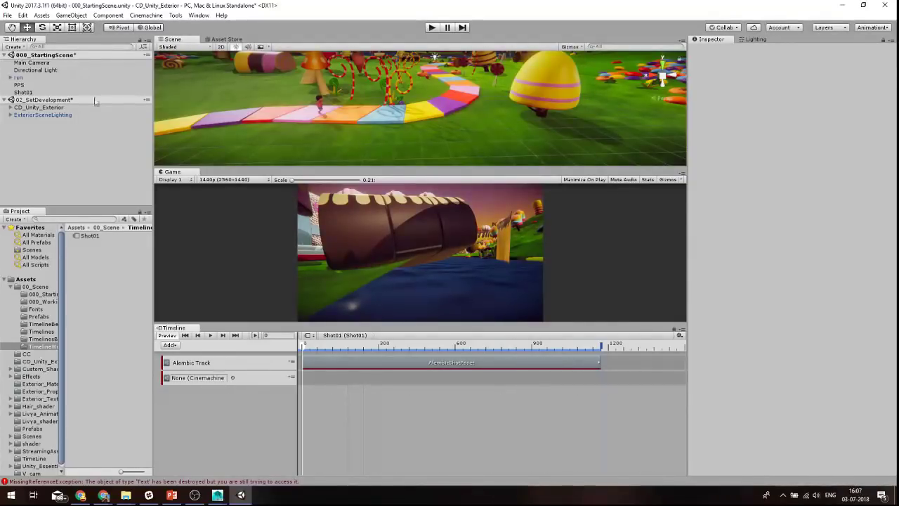
{"action": "left_click", "coordinate": [42, 63]}
{"action": "left_click_drag", "start_coordinate": [174, 313], "coordinate": [205, 379]}
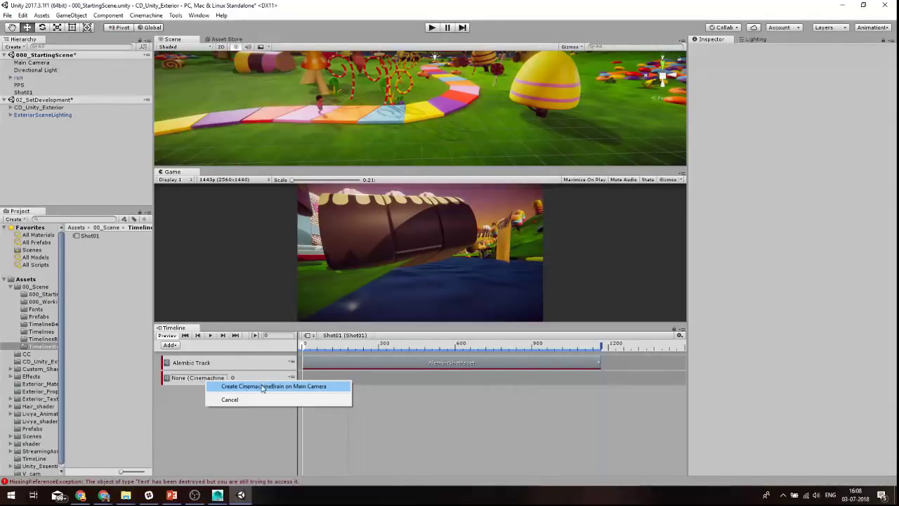
Create a CinemachineBrain on Main Camera and add a Cinemachine Shot clip spanning frames 0–300.
{"action": "left_click", "coordinate": [264, 386]}
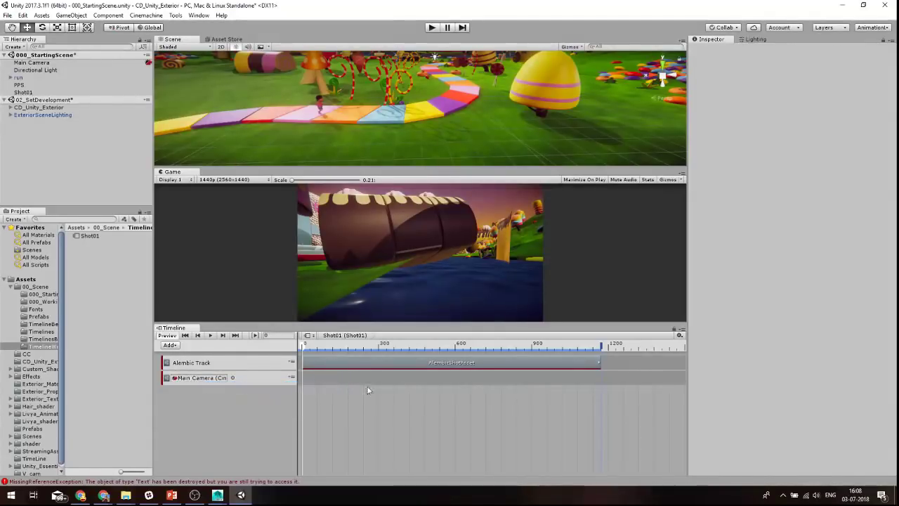
{"action": "right_click", "coordinate": [326, 375]}
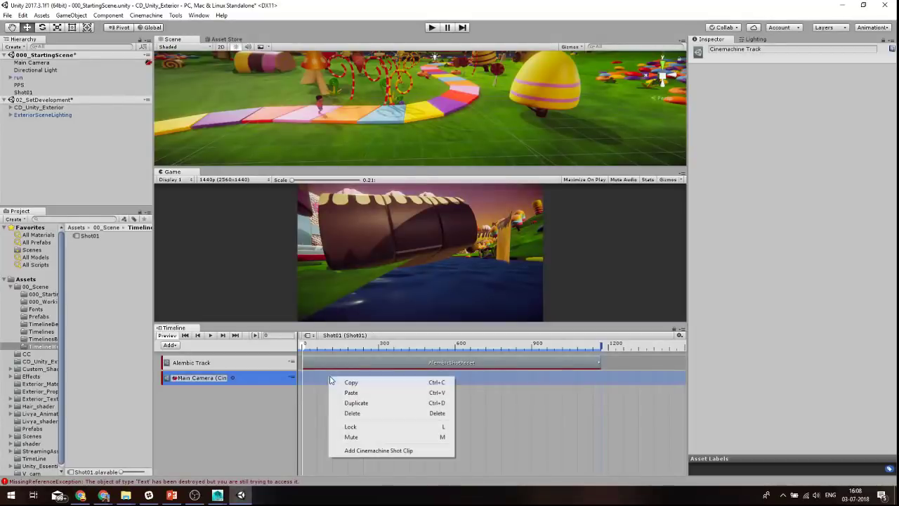
{"action": "left_click", "coordinate": [402, 452]}
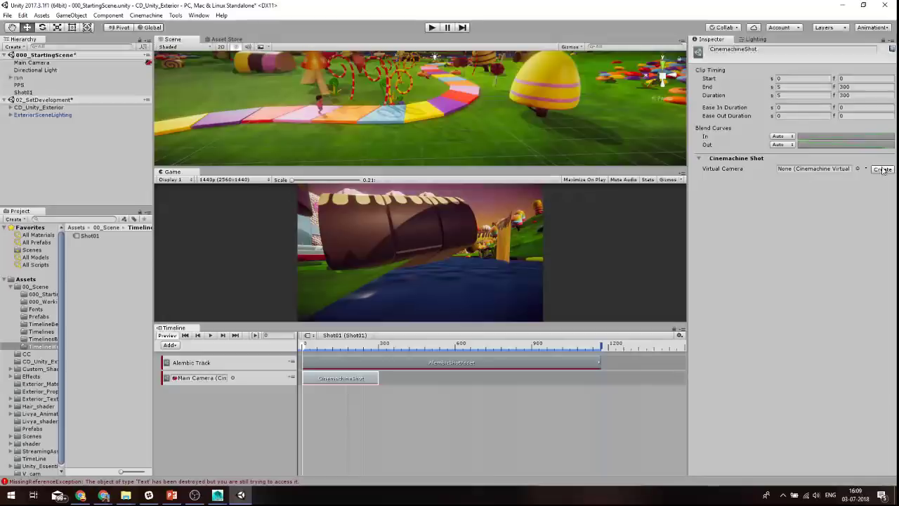
Create virtual camera CM vcam1 for the shot and fly the Scene view behind the running girl.
{"action": "left_click", "coordinate": [882, 170]}
{"action": "left_click", "coordinate": [40, 101]}
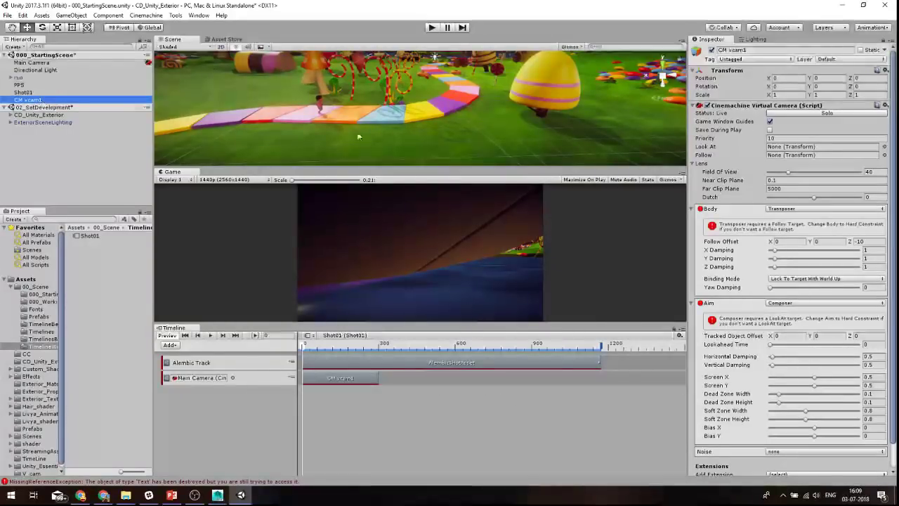
{"action": "mouse_move", "coordinate": [348, 132]}
{"action": "right_mouse_down"}
{"action": "mouse_move", "coordinate": [454, 82]}
{"action": "mouse_move", "coordinate": [484, 99]}
{"action": "right_mouse_up"}
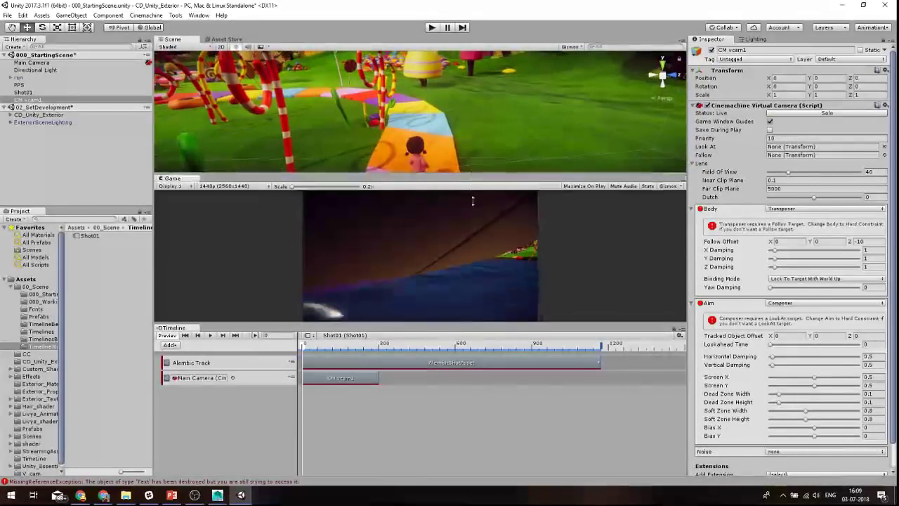
{"action": "mouse_move", "coordinate": [485, 99]}
{"action": "right_mouse_down"}
{"action": "mouse_move", "coordinate": [479, 172]}
{"action": "mouse_move", "coordinate": [474, 145]}
{"action": "right_mouse_up"}
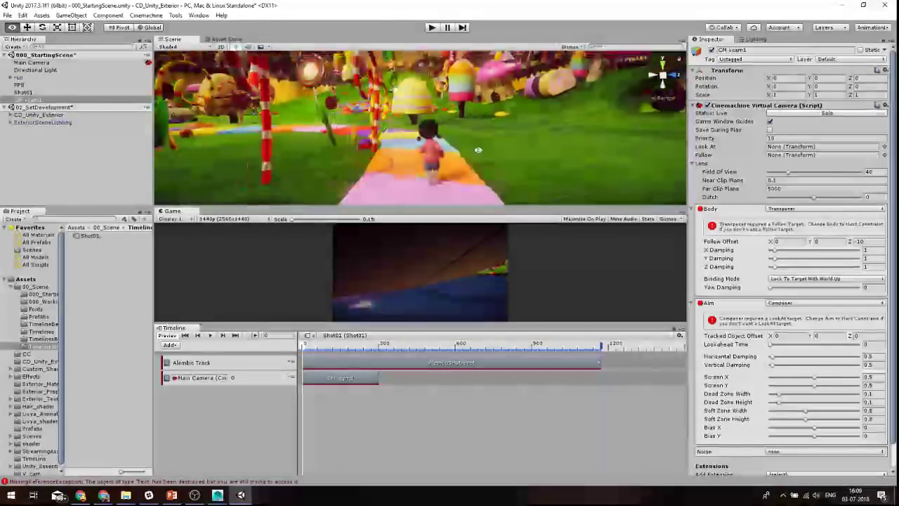
{"action": "right_click_drag", "start_coordinate": [474, 145], "coordinate": [416, 179]}
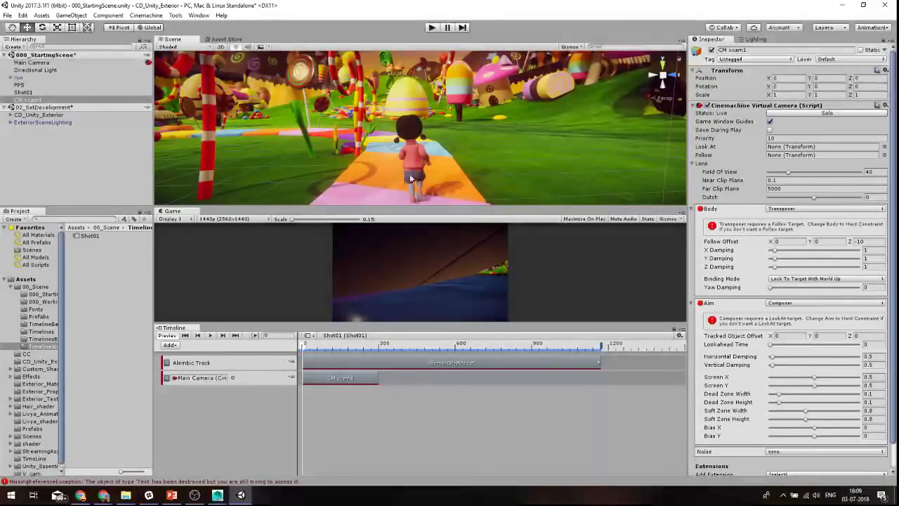
{"action": "mouse_move", "coordinate": [463, 170]}
{"action": "right_mouse_down"}
{"action": "mouse_move", "coordinate": [474, 162]}
{"action": "mouse_move", "coordinate": [423, 160]}
{"action": "mouse_move", "coordinate": [426, 130]}
{"action": "right_mouse_up"}
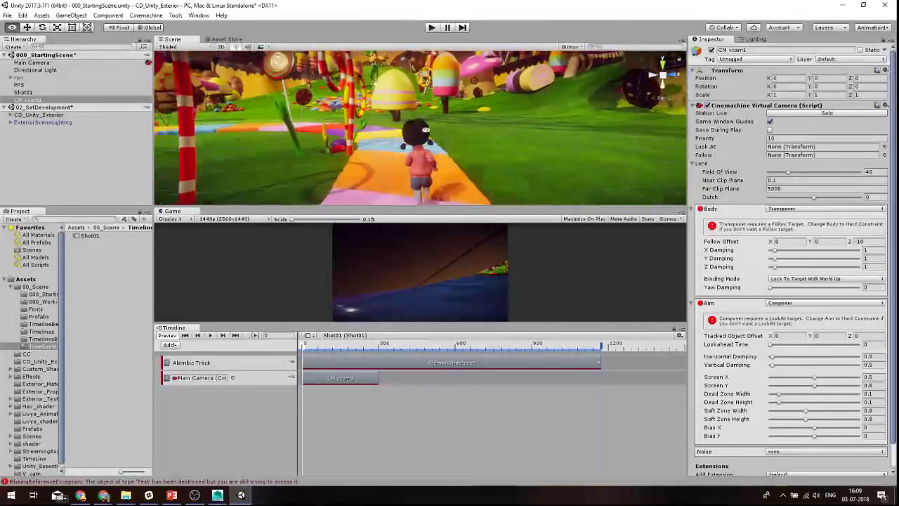
{"action": "left_click", "coordinate": [49, 101]}
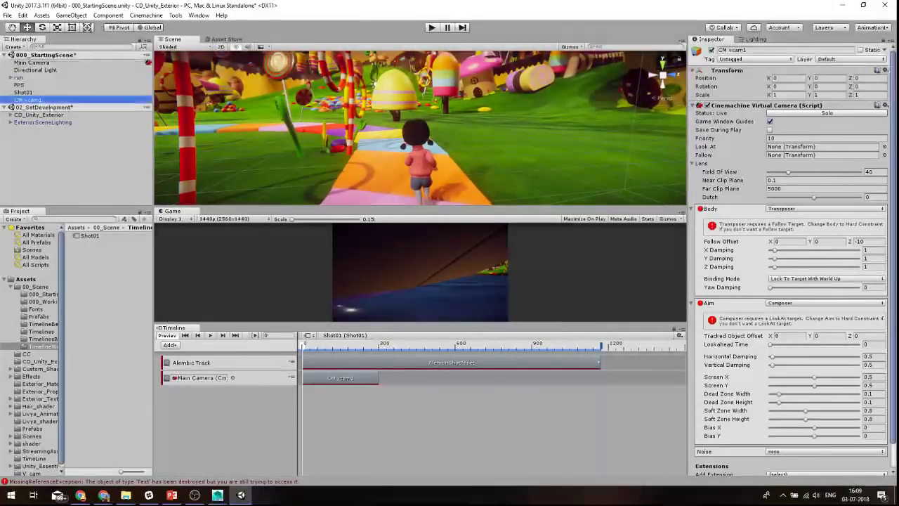
Align CM vcam1 with the Scene view behind the girl and return the playhead to frame 0.
{"action": "left_click", "coordinate": [75, 17]}
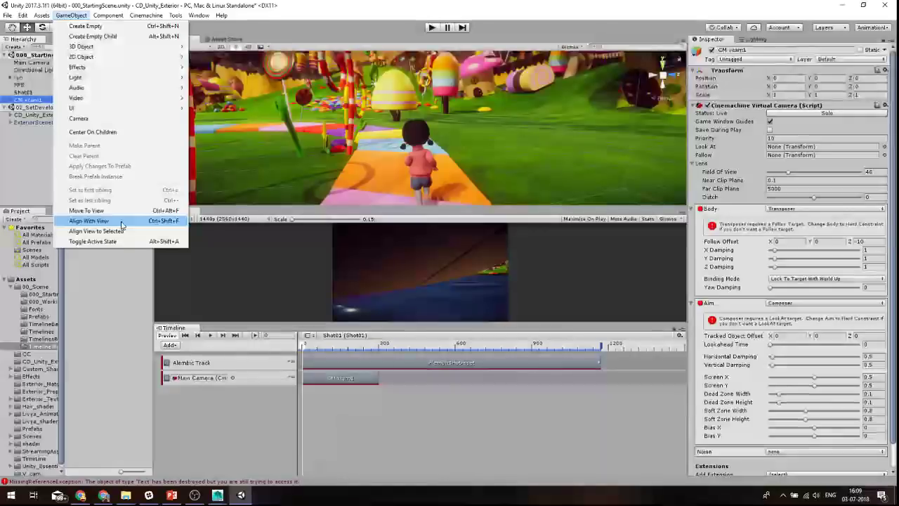
{"action": "left_click", "coordinate": [121, 222]}
{"action": "left_click_drag", "start_coordinate": [387, 204], "coordinate": [387, 149]}
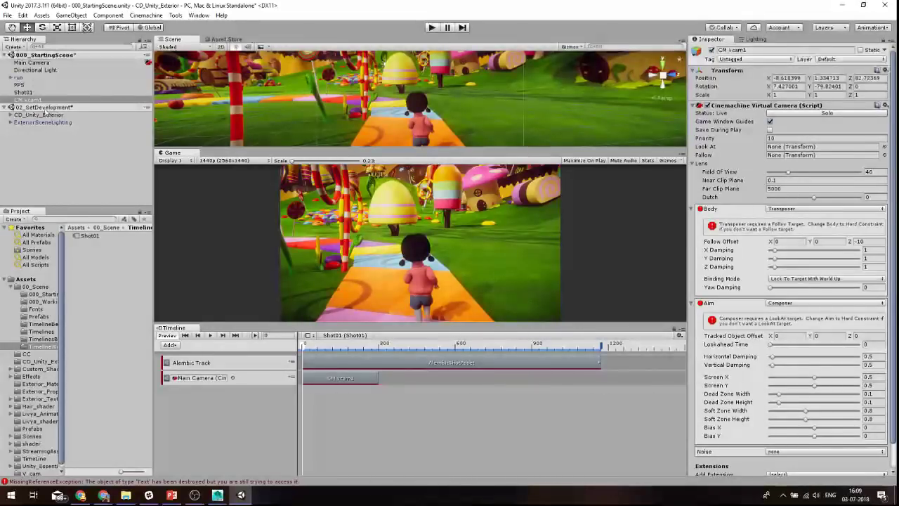
{"action": "left_click", "coordinate": [39, 101]}
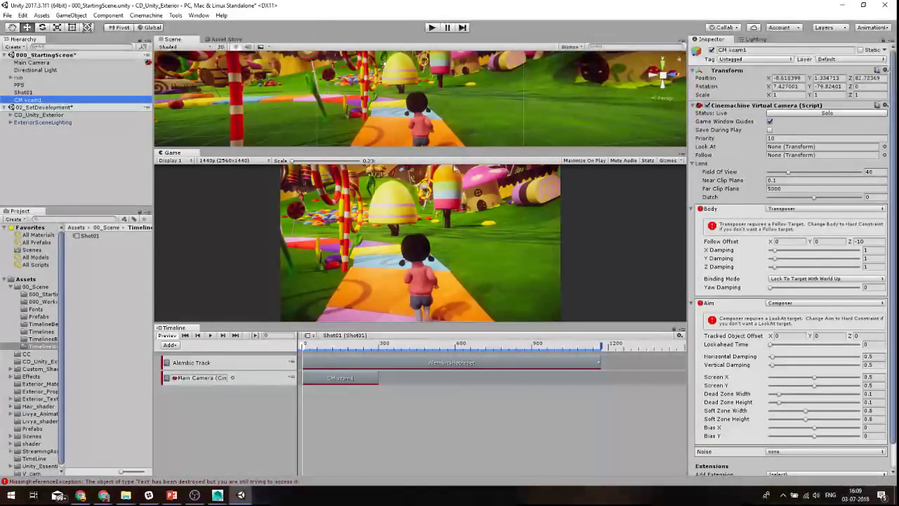
{"action": "left_click_drag", "start_coordinate": [447, 149], "coordinate": [446, 152]}
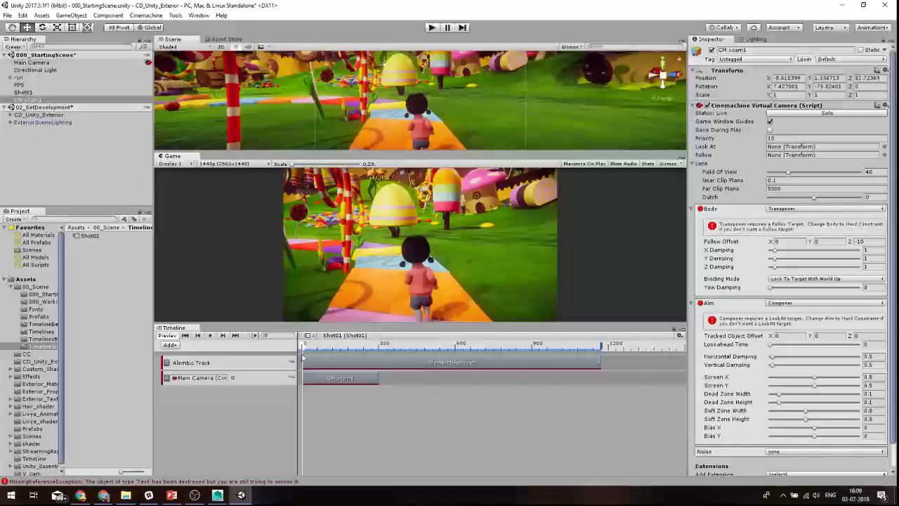
{"action": "left_click_drag", "start_coordinate": [303, 347], "coordinate": [288, 356]}
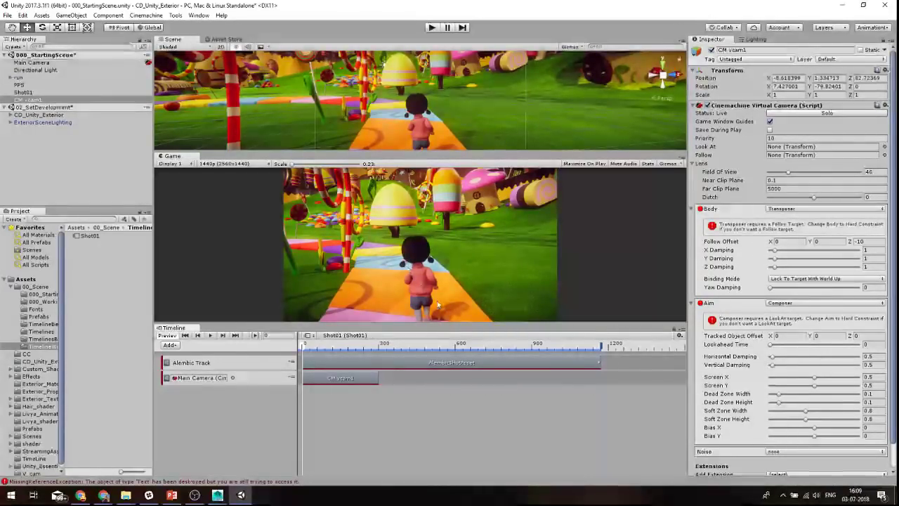
Add a second Cinemachine shot clip to the Main Camera track with a new CM vcam2.
{"action": "left_click", "coordinate": [400, 380]}
{"action": "right_click", "coordinate": [400, 380]}
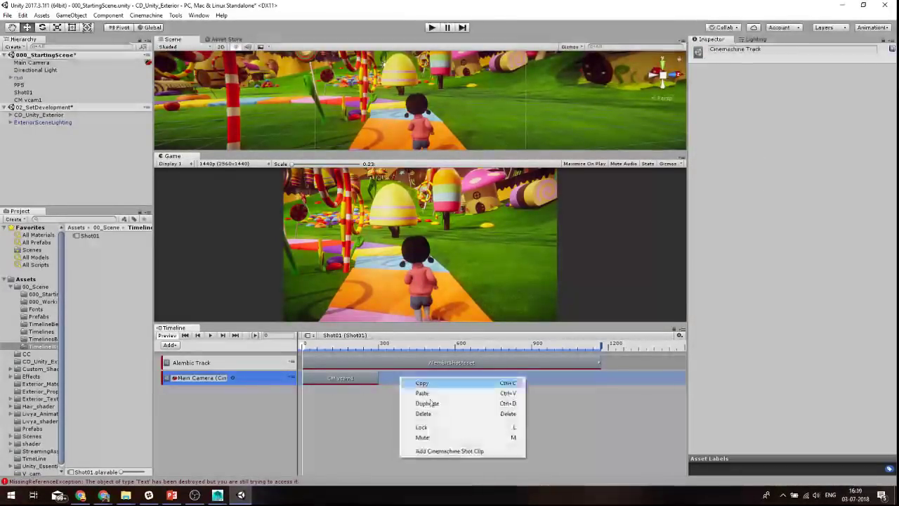
{"action": "left_click", "coordinate": [434, 451]}
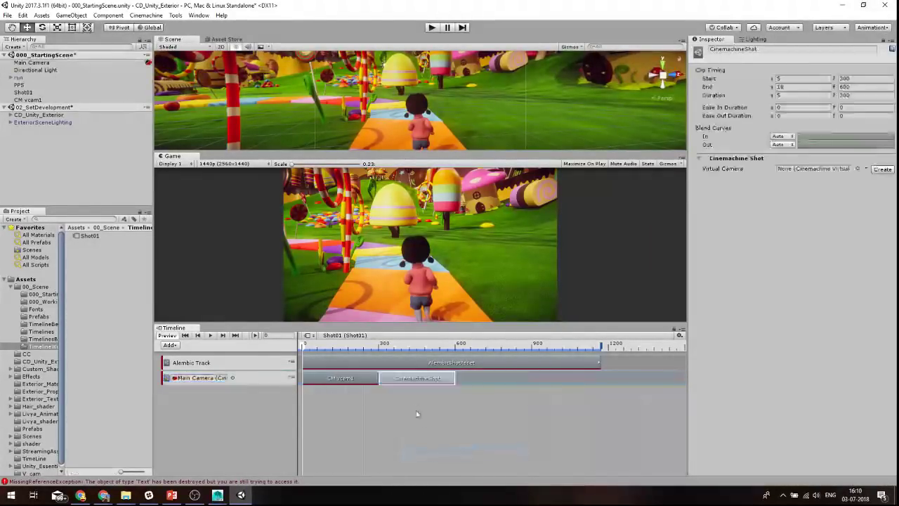
{"action": "left_click", "coordinate": [881, 170]}
{"action": "left_click", "coordinate": [50, 107]}
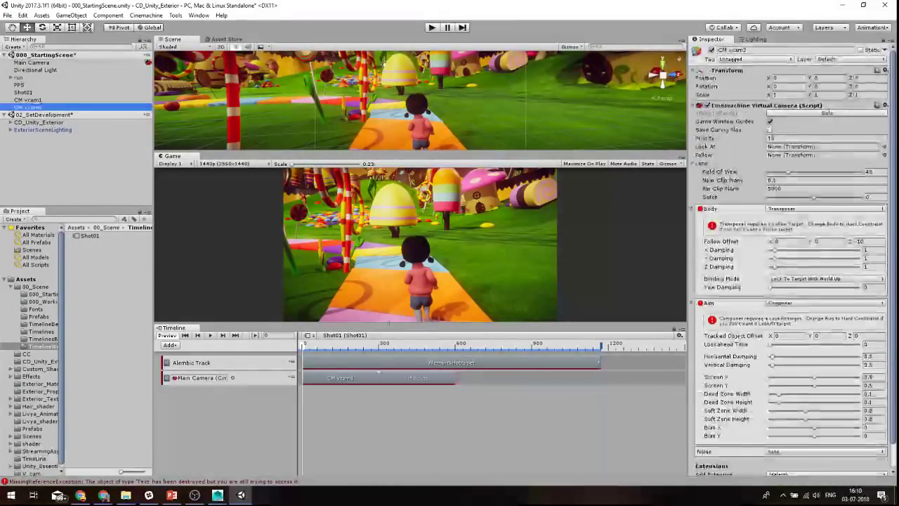
{"action": "left_click_drag", "start_coordinate": [381, 342], "coordinate": [394, 352]}
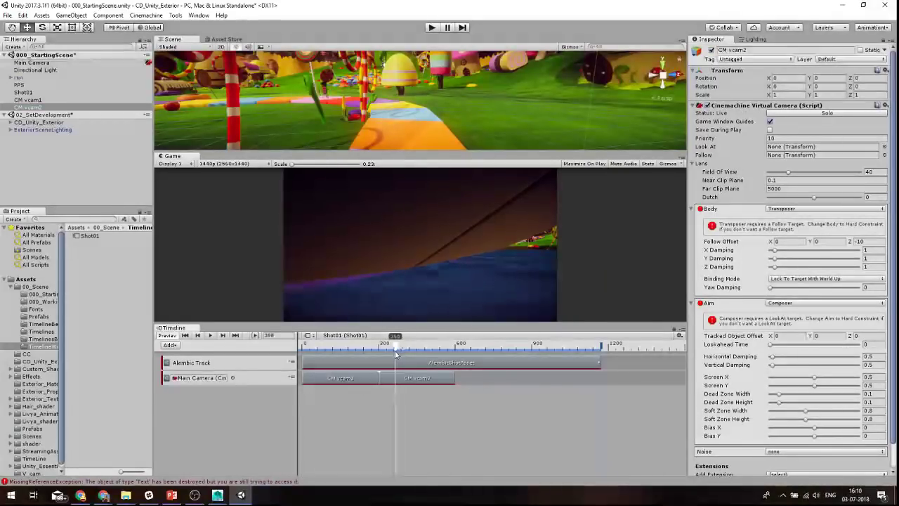
Fly the Scene view near the candy path around frame 305 and reselect CM vcam2.
{"action": "right_click_drag", "start_coordinate": [431, 121], "coordinate": [342, 102]}
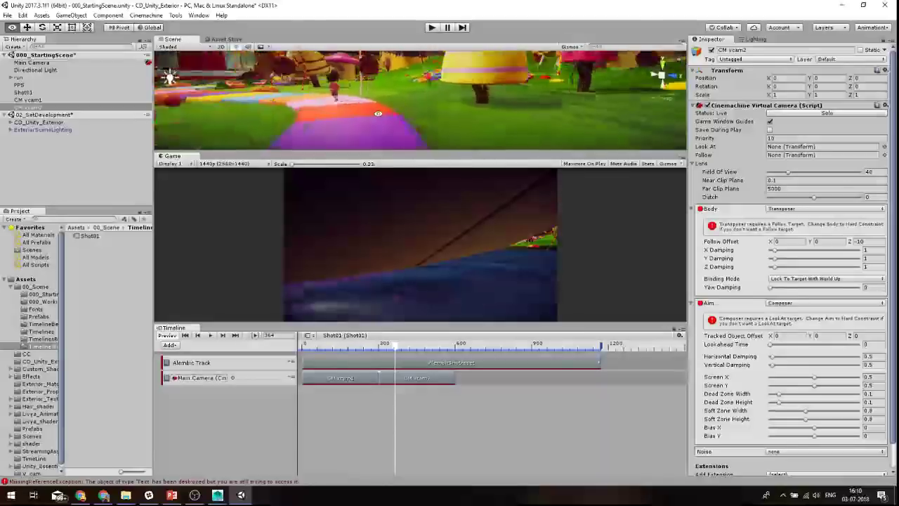
{"action": "right_click_drag", "start_coordinate": [342, 103], "coordinate": [421, 149]}
{"action": "left_click", "coordinate": [384, 342]}
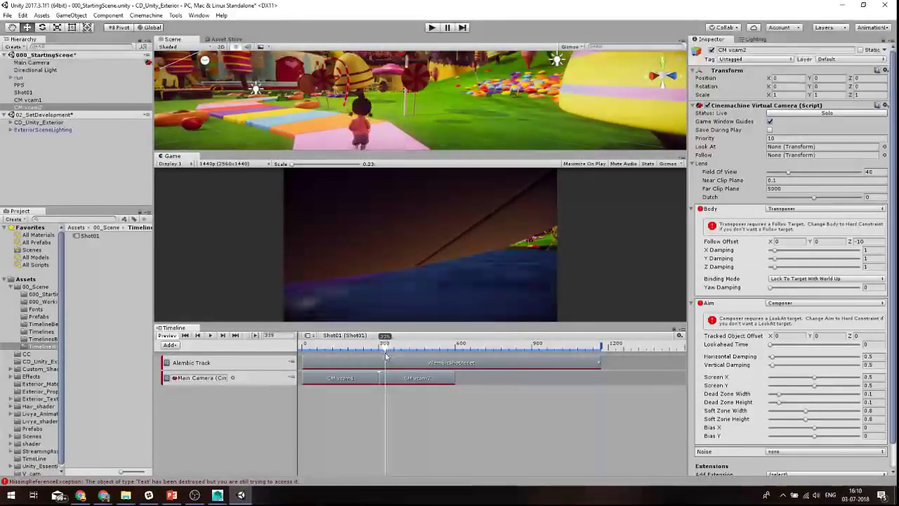
{"action": "right_click_drag", "start_coordinate": [393, 116], "coordinate": [379, 126]}
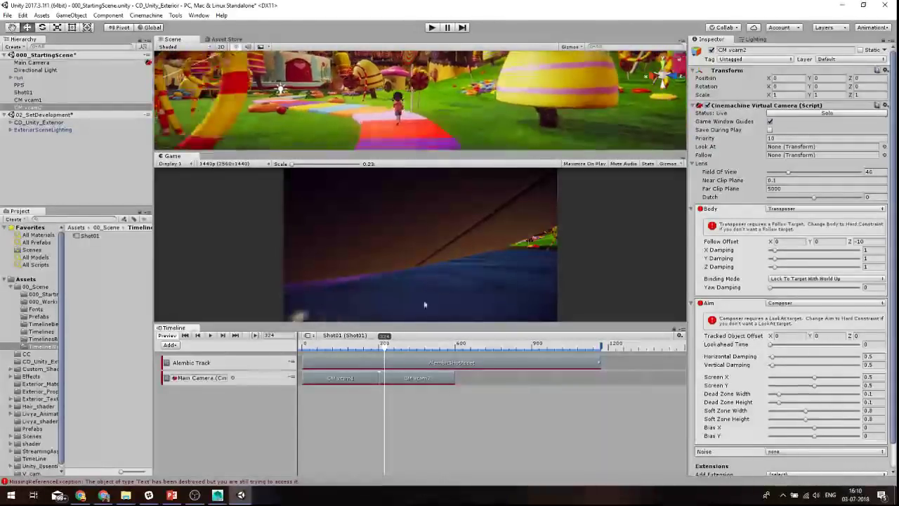
{"action": "left_click", "coordinate": [383, 345]}
{"action": "left_click", "coordinate": [380, 346]}
{"action": "mouse_move", "coordinate": [421, 105]}
{"action": "right_mouse_down"}
{"action": "mouse_move", "coordinate": [433, 87]}
{"action": "mouse_move", "coordinate": [456, 80]}
{"action": "mouse_move", "coordinate": [417, 94]}
{"action": "right_mouse_up"}
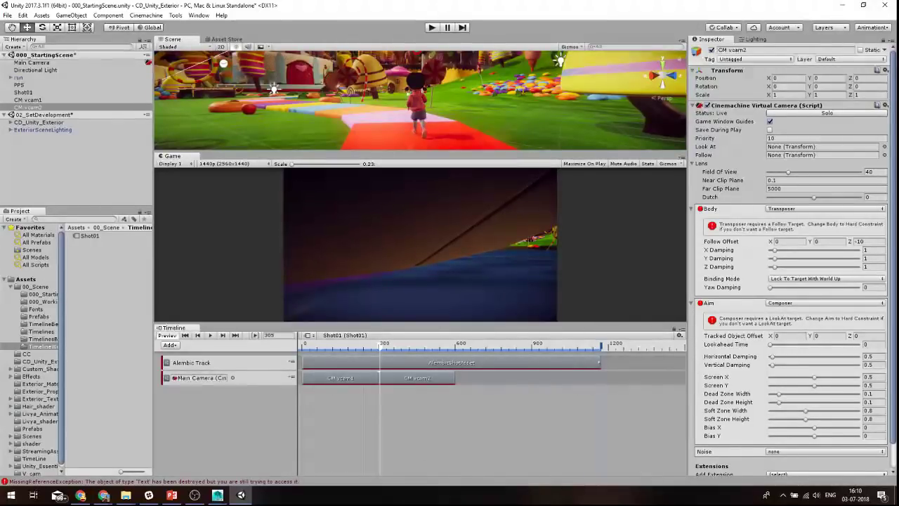
{"action": "left_click", "coordinate": [45, 114]}
{"action": "left_click", "coordinate": [28, 107]}
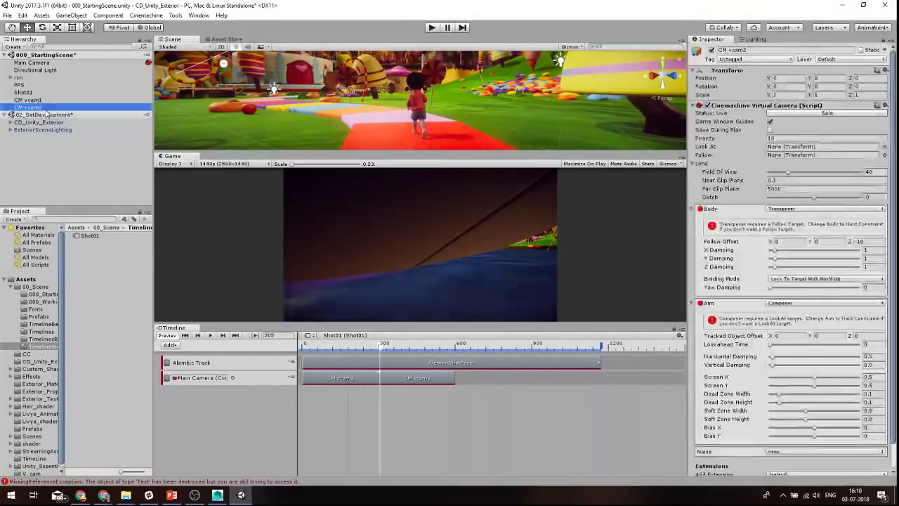
{"action": "left_click", "coordinate": [77, 15]}
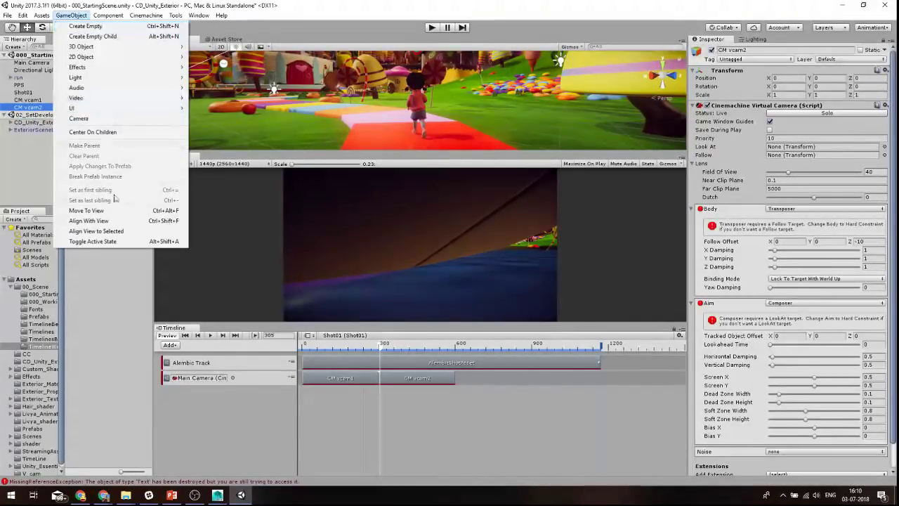
Align CM vcam2 with the Scene view and scrub the Timeline to preview frames 69–233.
{"action": "left_click", "coordinate": [89, 220]}
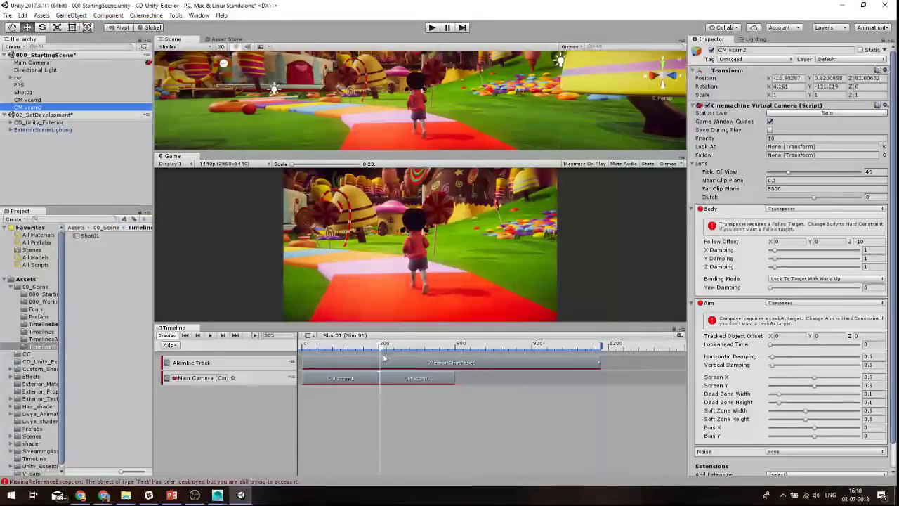
{"action": "mouse_move", "coordinate": [380, 344]}
{"action": "left_mouse_down"}
{"action": "mouse_move", "coordinate": [304, 349]}
{"action": "mouse_move", "coordinate": [318, 348]}
{"action": "left_mouse_up"}
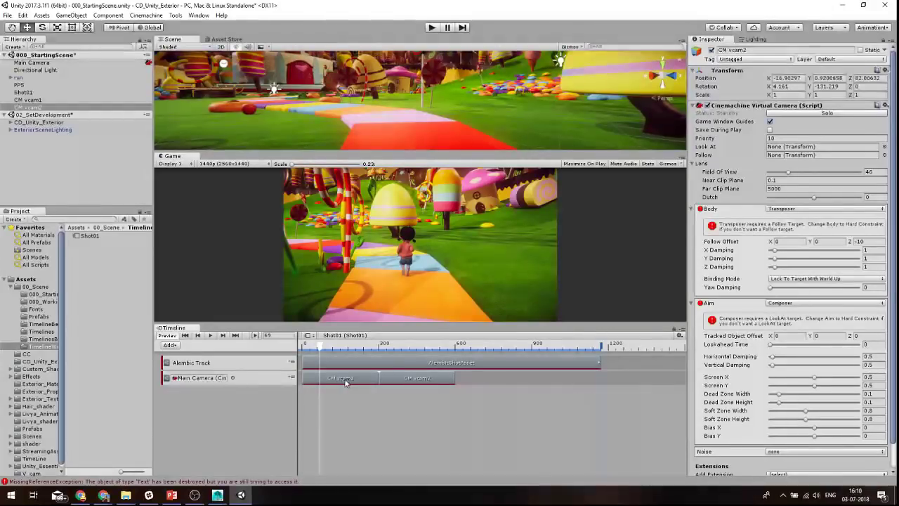
{"action": "mouse_move", "coordinate": [319, 347]}
{"action": "left_mouse_down"}
{"action": "mouse_move", "coordinate": [379, 351]}
{"action": "mouse_move", "coordinate": [335, 349]}
{"action": "mouse_move", "coordinate": [419, 376]}
{"action": "mouse_move", "coordinate": [385, 369]}
{"action": "mouse_move", "coordinate": [384, 351]}
{"action": "mouse_move", "coordinate": [357, 356]}
{"action": "left_mouse_up"}
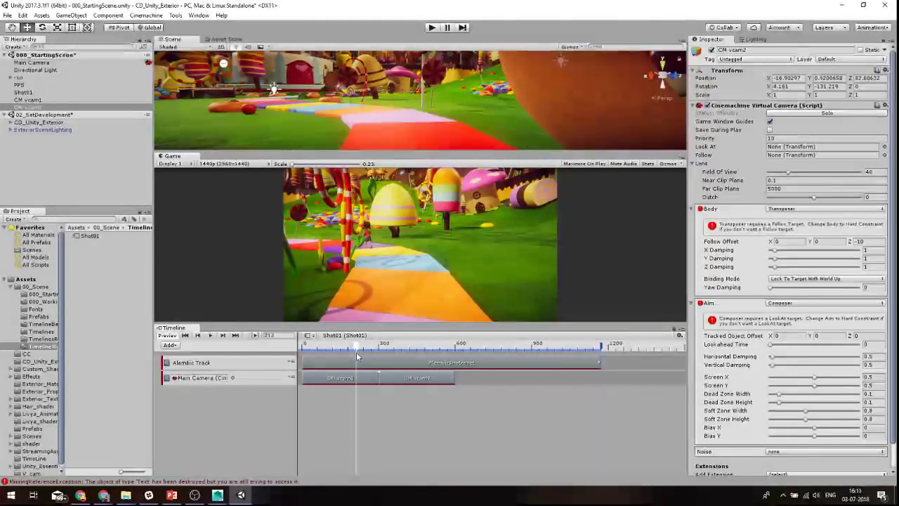
Slide the CM vcam2 clip left to overlap CM vcam1, starting at frame 29, and play from frame 0.
{"action": "left_click", "coordinate": [417, 379]}
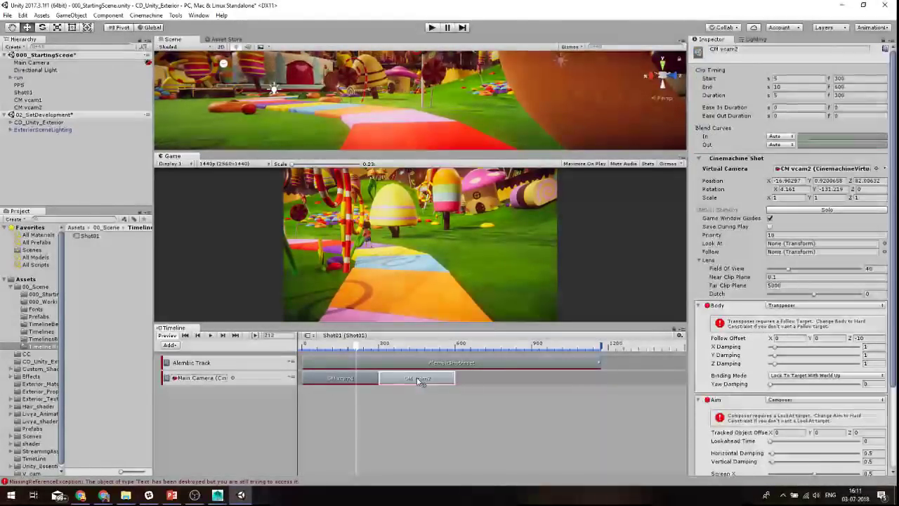
{"action": "left_click_drag", "start_coordinate": [417, 379], "coordinate": [349, 381]}
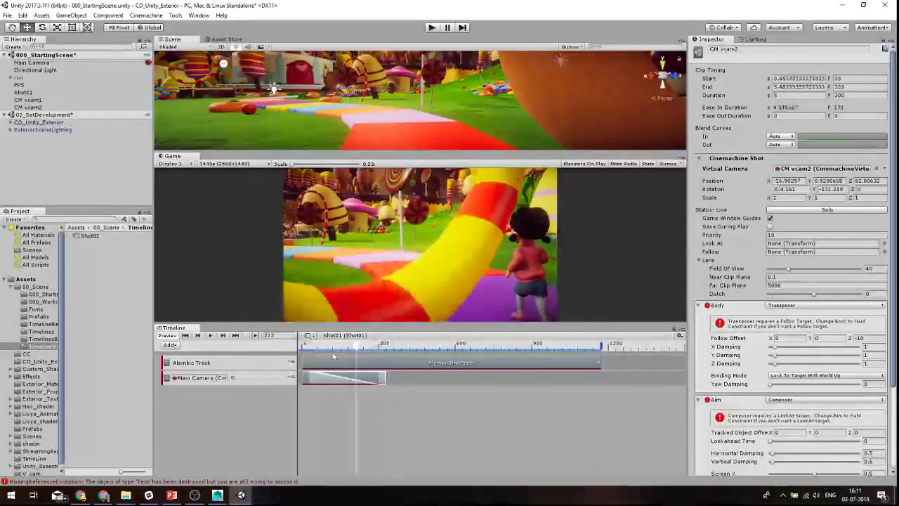
{"action": "left_click_drag", "start_coordinate": [309, 344], "coordinate": [296, 347]}
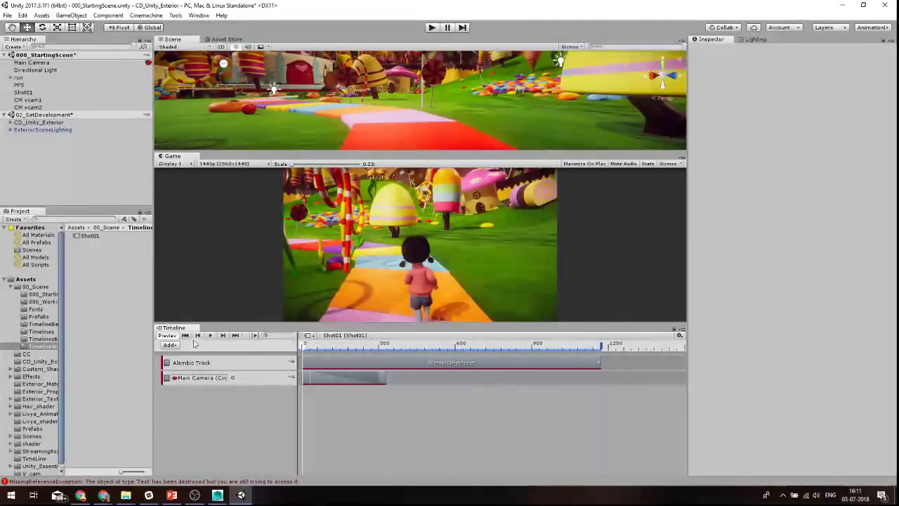
{"action": "left_click", "coordinate": [211, 336]}
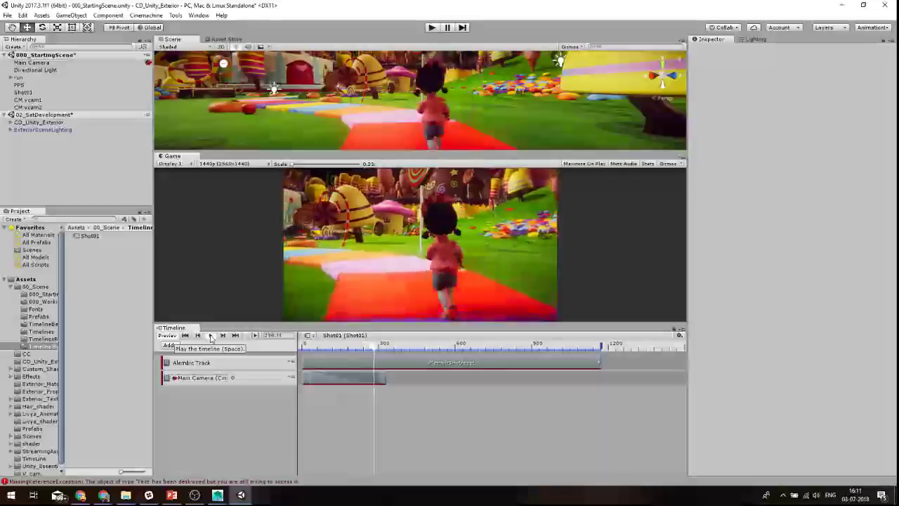
Scrub through the blend around frames 115–194, then replay it from the start.
{"action": "left_click", "coordinate": [367, 380]}
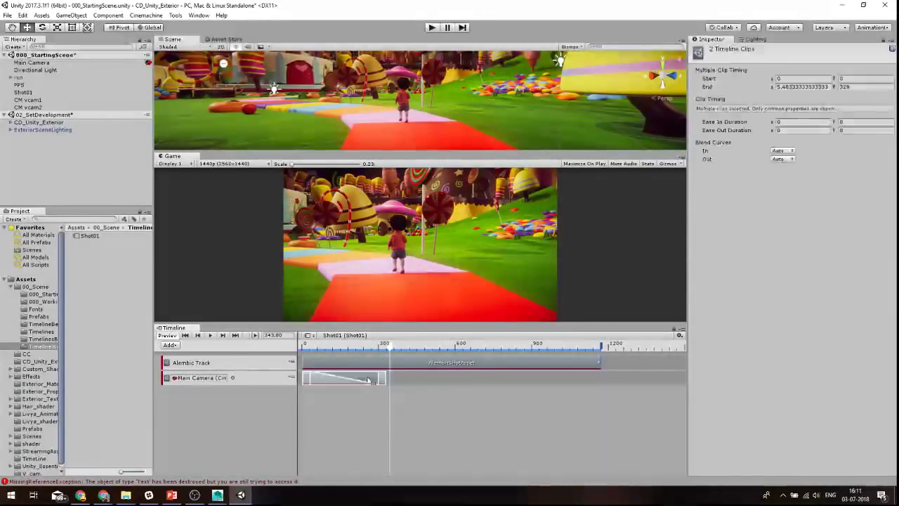
{"action": "left_click_drag", "start_coordinate": [380, 342], "coordinate": [340, 346]}
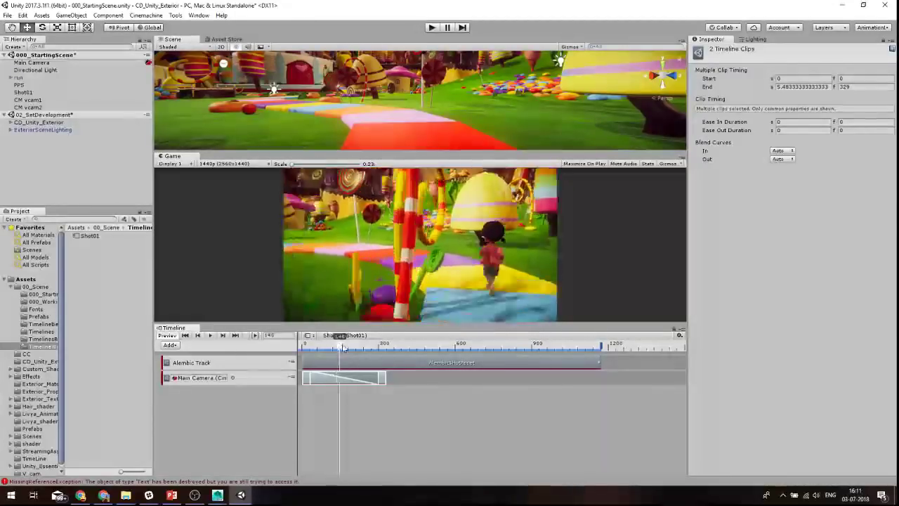
{"action": "left_click_drag", "start_coordinate": [334, 348], "coordinate": [337, 349]}
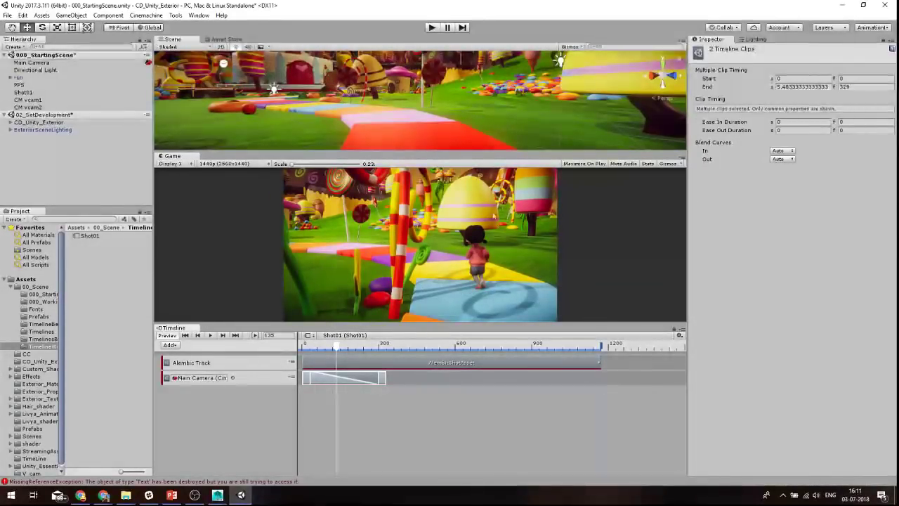
{"action": "left_click_drag", "start_coordinate": [337, 344], "coordinate": [328, 349]}
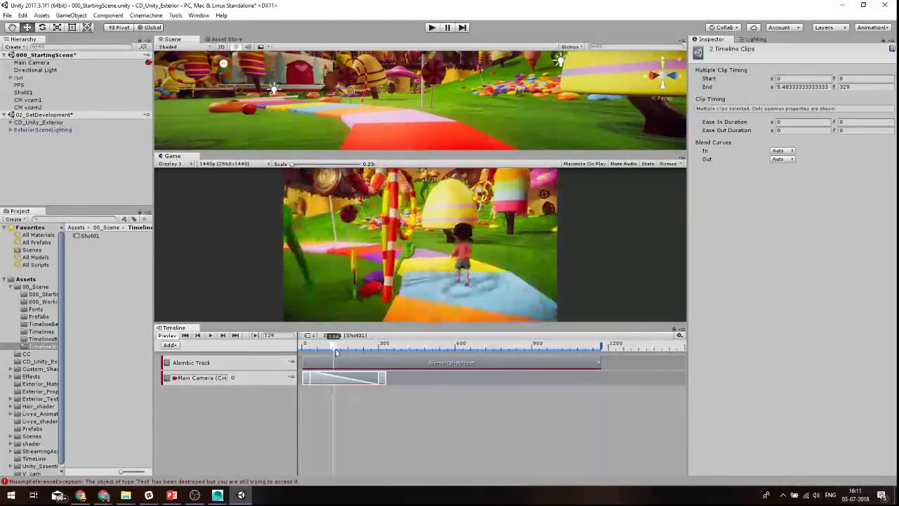
{"action": "left_click_drag", "start_coordinate": [328, 349], "coordinate": [303, 347]}
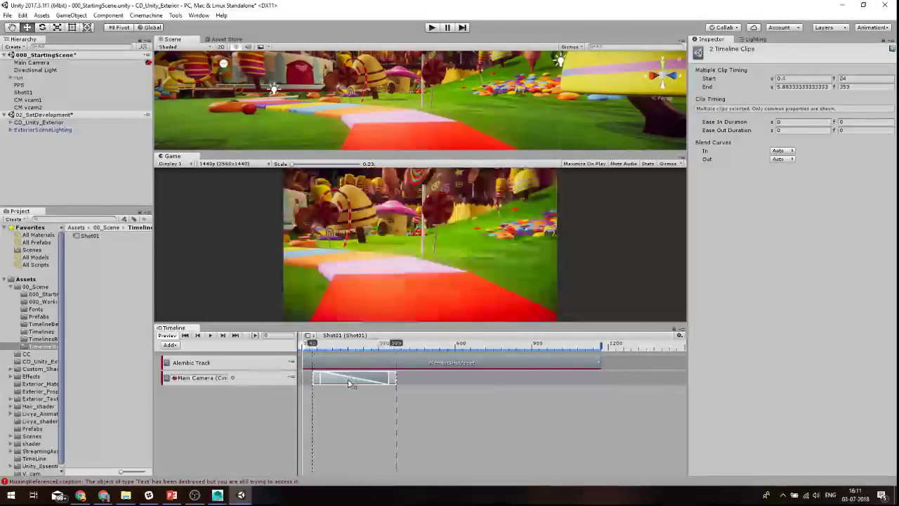
{"action": "left_click", "coordinate": [383, 377]}
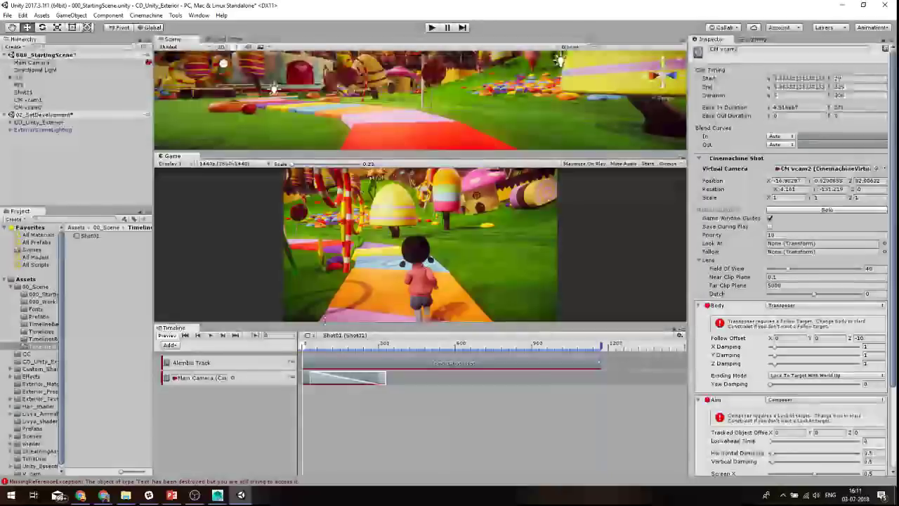
{"action": "key", "text": "space"}
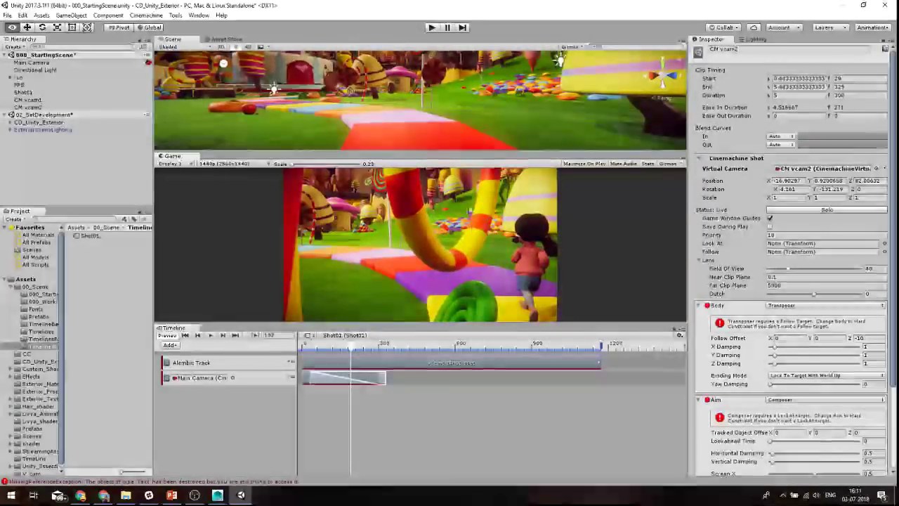
Orbit the Scene view around the girl and enlarge it over the Game view.
{"action": "mouse_move", "coordinate": [422, 98]}
{"action": "left_mouse_down", "text": "alt"}
{"action": "mouse_move", "coordinate": [367, 101]}
{"action": "mouse_move", "coordinate": [474, 108]}
{"action": "mouse_move", "coordinate": [416, 92]}
{"action": "mouse_move", "coordinate": [436, 92]}
{"action": "left_mouse_up", "text": "alt"}
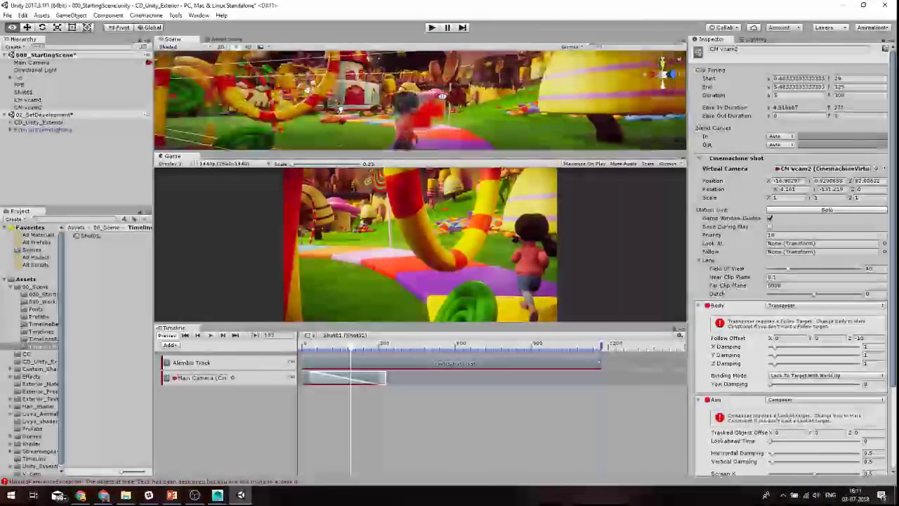
{"action": "left_click_drag", "start_coordinate": [435, 92], "coordinate": [451, 96], "text": "alt"}
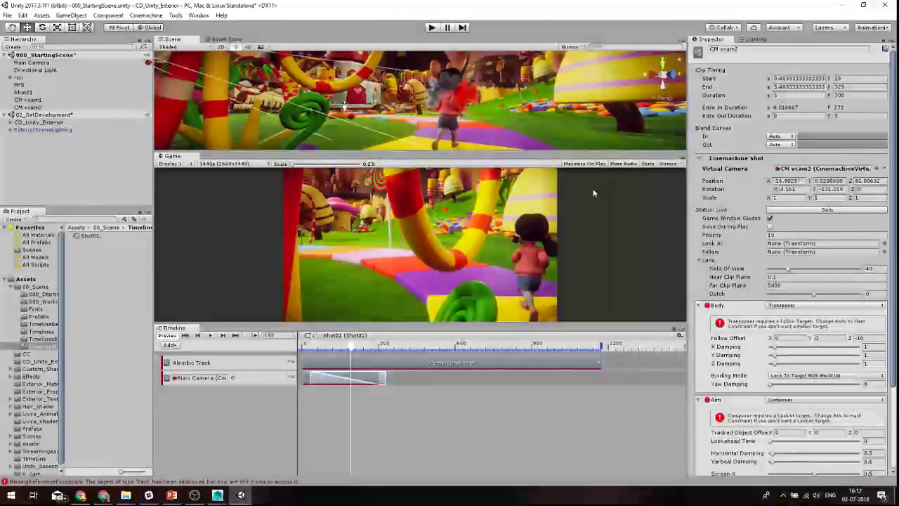
{"action": "left_click_drag", "start_coordinate": [476, 150], "coordinate": [477, 184]}
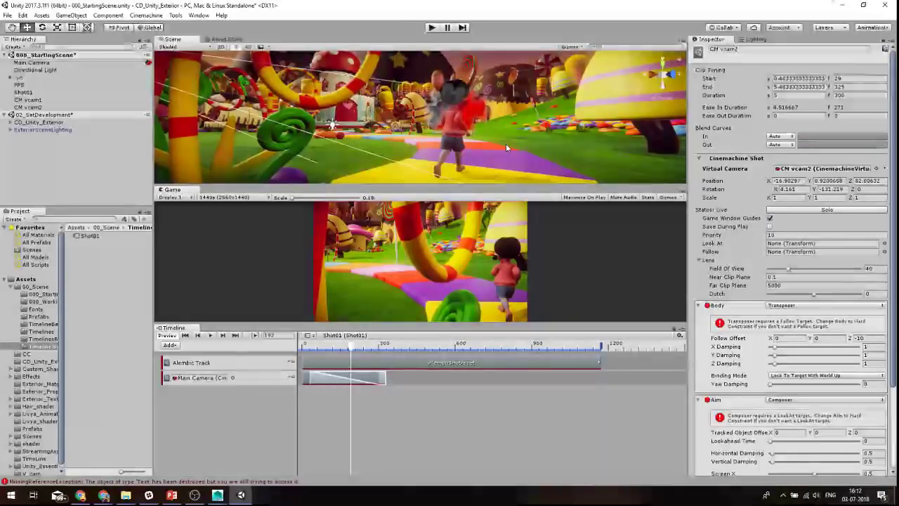
Align CM vcam2 with the new Scene view angle using Align With View.
{"action": "left_click", "coordinate": [148, 17]}
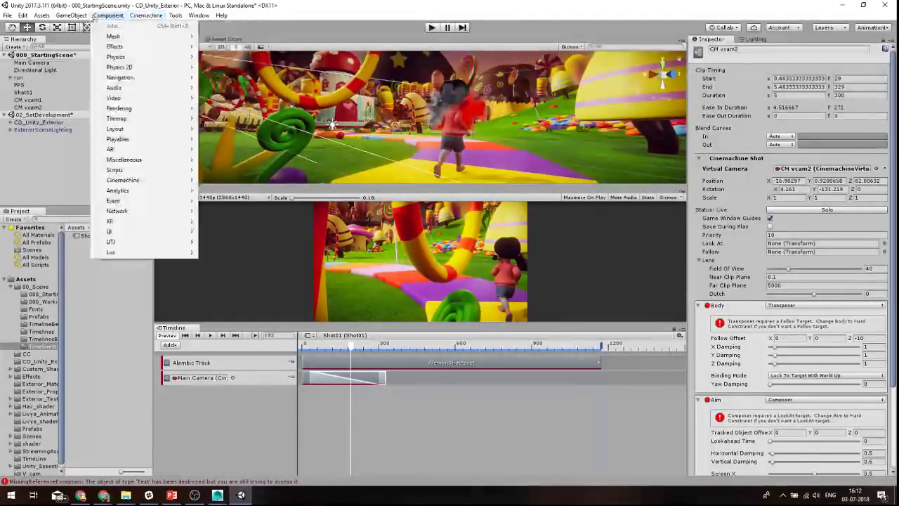
{"action": "left_click", "coordinate": [32, 107]}
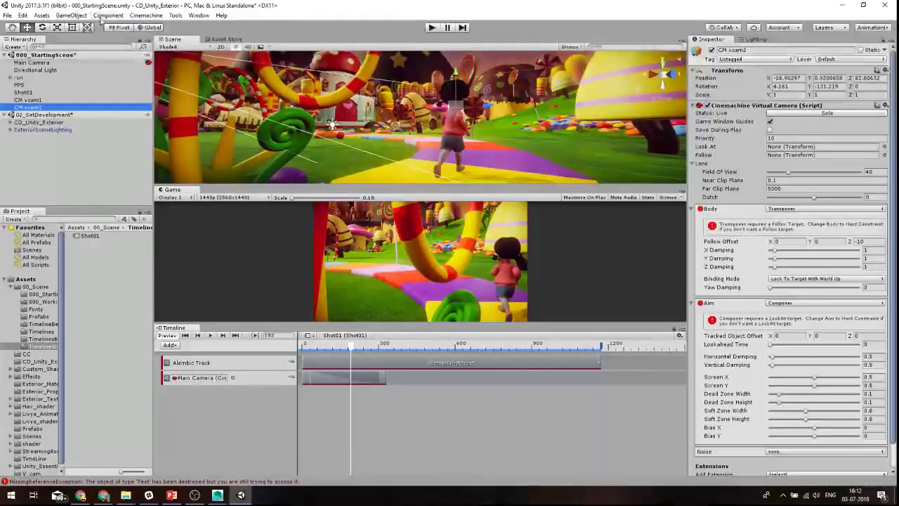
{"action": "left_click", "coordinate": [71, 14]}
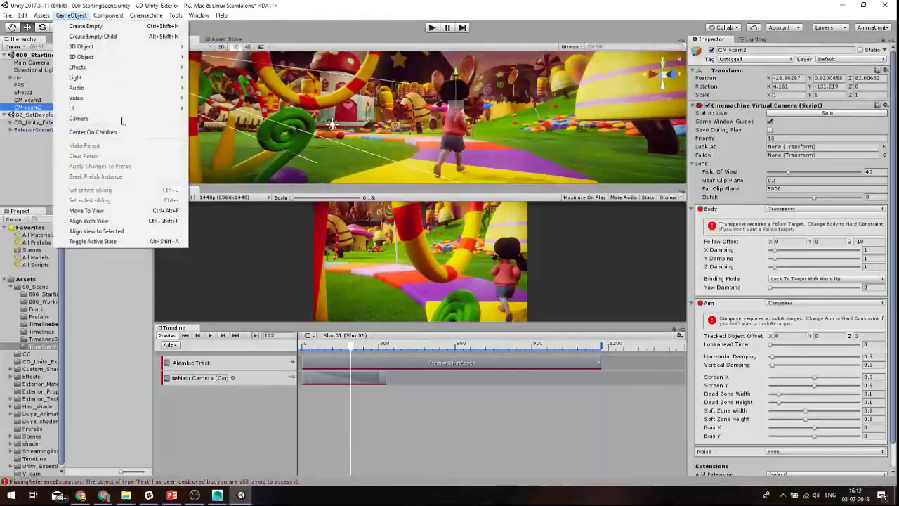
{"action": "left_click", "coordinate": [117, 221]}
Scrub the Timeline back, then play the blended shot and stop at frame 292.
{"action": "mouse_move", "coordinate": [351, 343]}
{"action": "left_mouse_down"}
{"action": "mouse_move", "coordinate": [309, 350]}
{"action": "mouse_move", "coordinate": [368, 359]}
{"action": "left_mouse_up"}
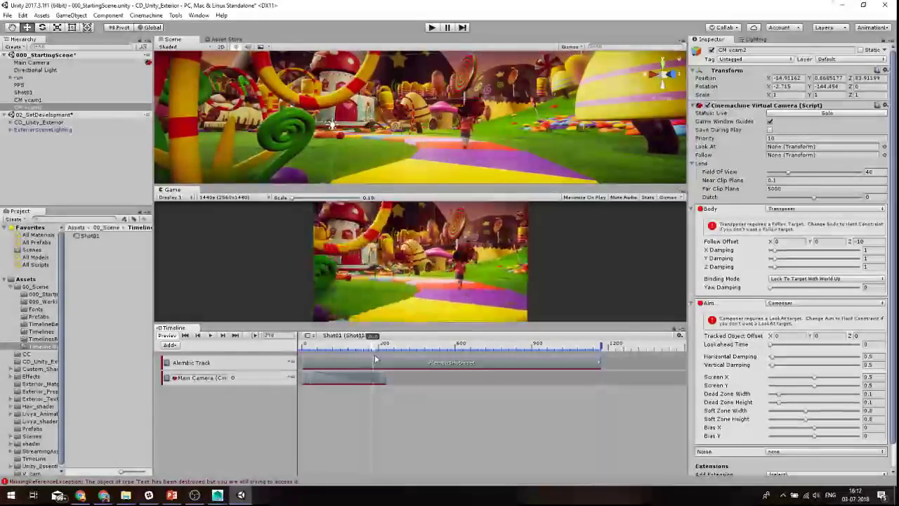
{"action": "left_click_drag", "start_coordinate": [369, 359], "coordinate": [287, 363]}
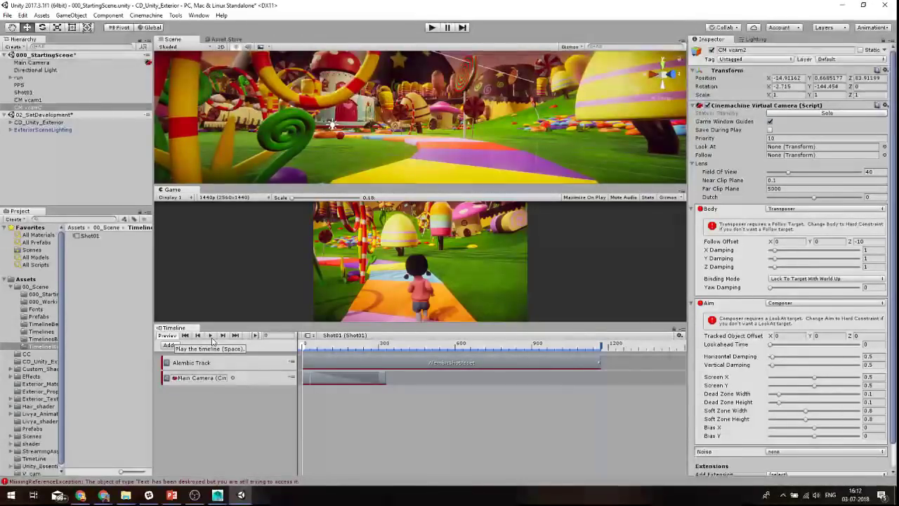
{"action": "left_click", "coordinate": [211, 337]}
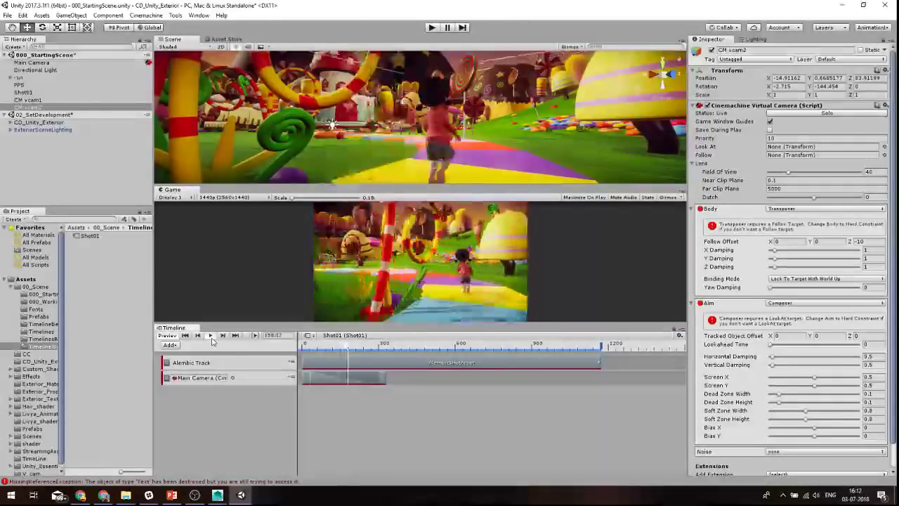
{"action": "left_click", "coordinate": [210, 336]}
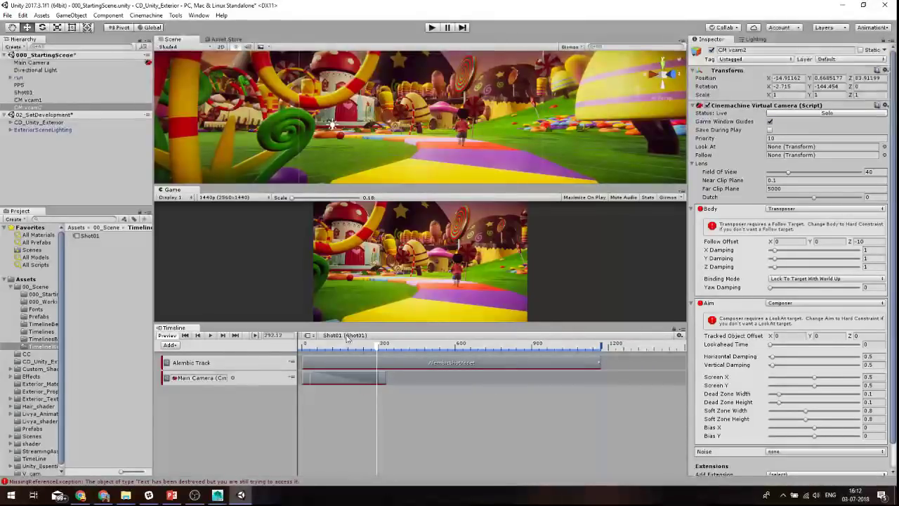
{"action": "scroll", "coordinate": [348, 338], "scroll_direction": "up", "scroll_amount": 1}
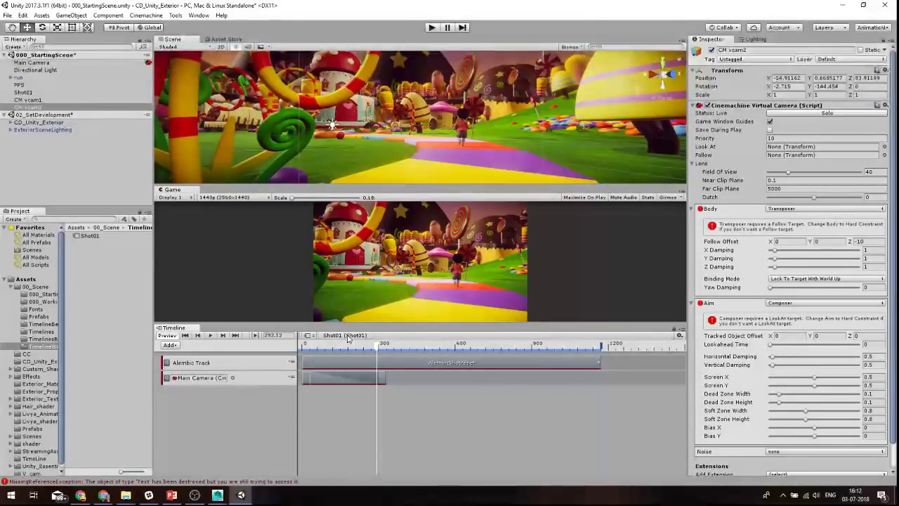
Create a Timeline asset named Shot02 in the Timeline folder beside Shot01.
{"action": "right_click", "coordinate": [125, 257]}
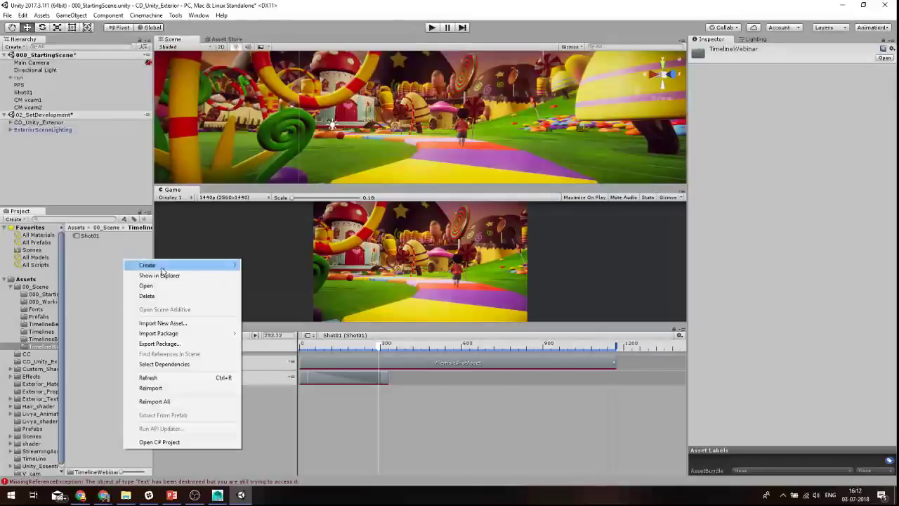
{"action": "left_click", "coordinate": [65, 320]}
{"action": "left_click", "coordinate": [46, 346]}
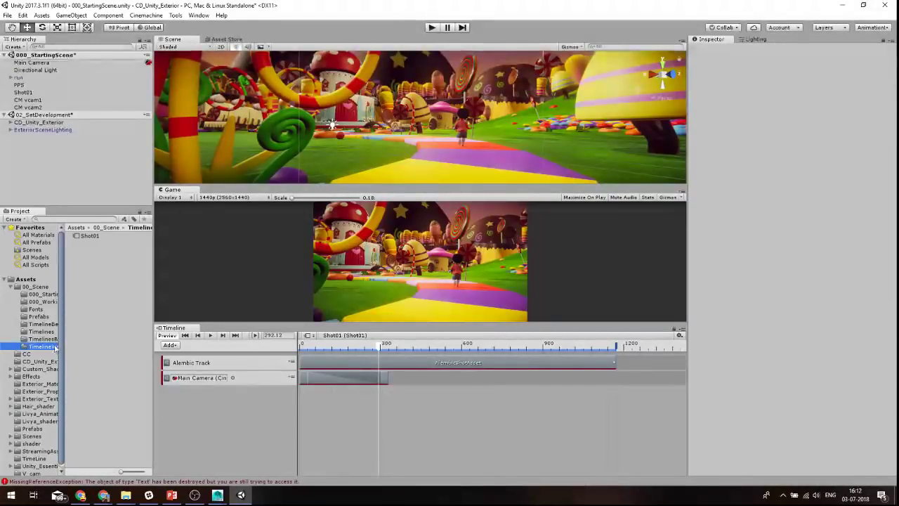
{"action": "right_click", "coordinate": [96, 244]}
{"action": "mouse_move", "coordinate": [112, 250]}
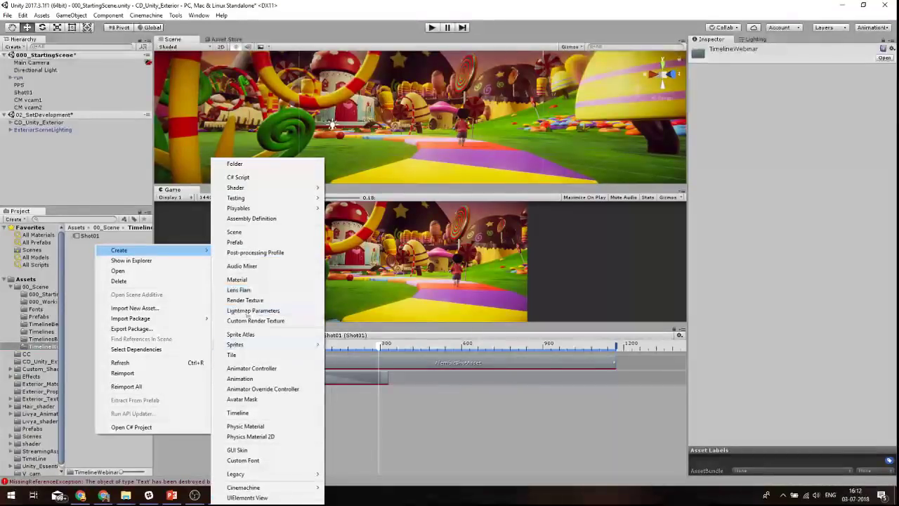
{"action": "left_click", "coordinate": [252, 414]}
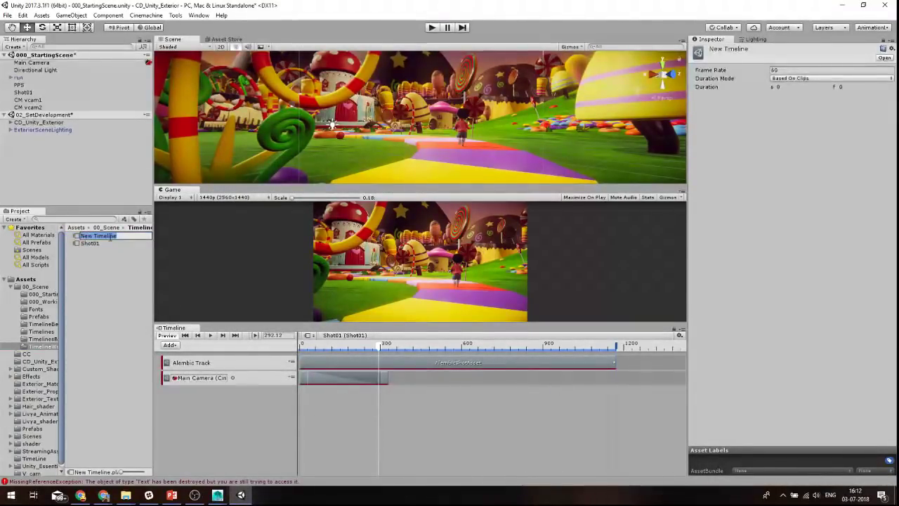
{"action": "type", "text": "Shot02"}
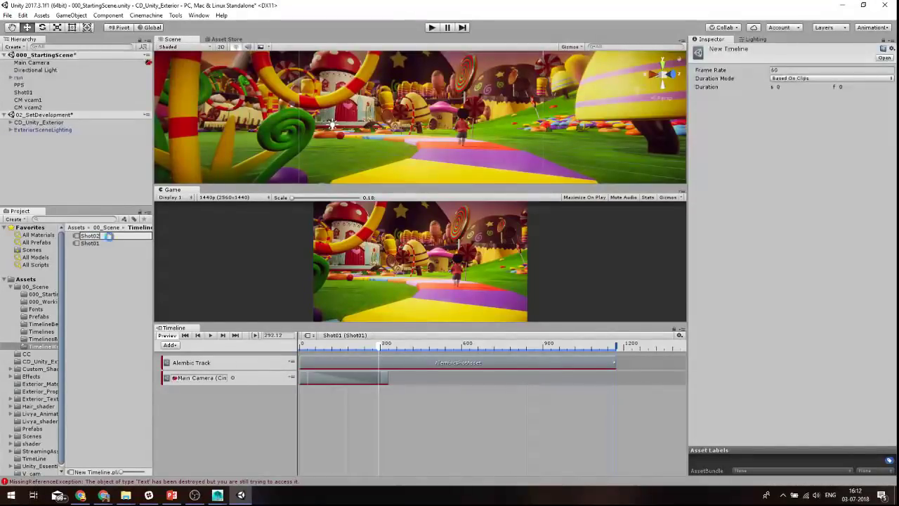
{"action": "key", "text": "Return"}
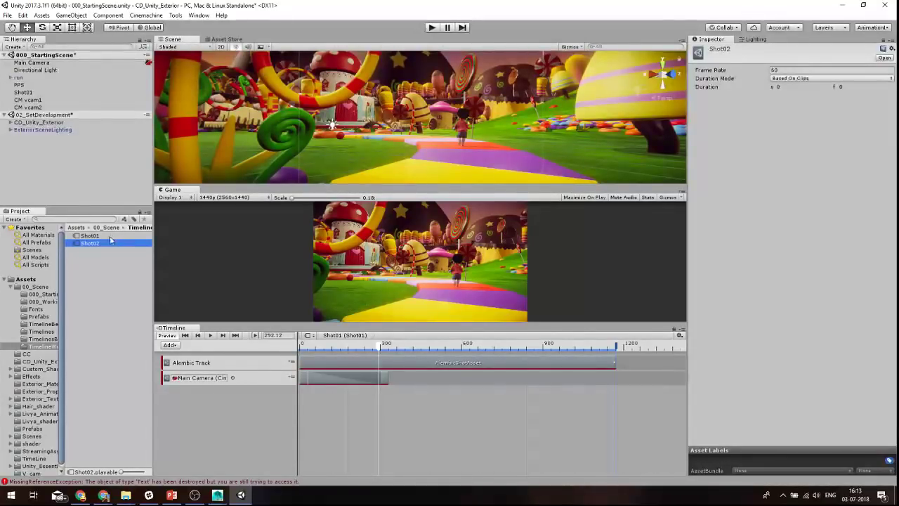
{"action": "left_click", "coordinate": [104, 184]}
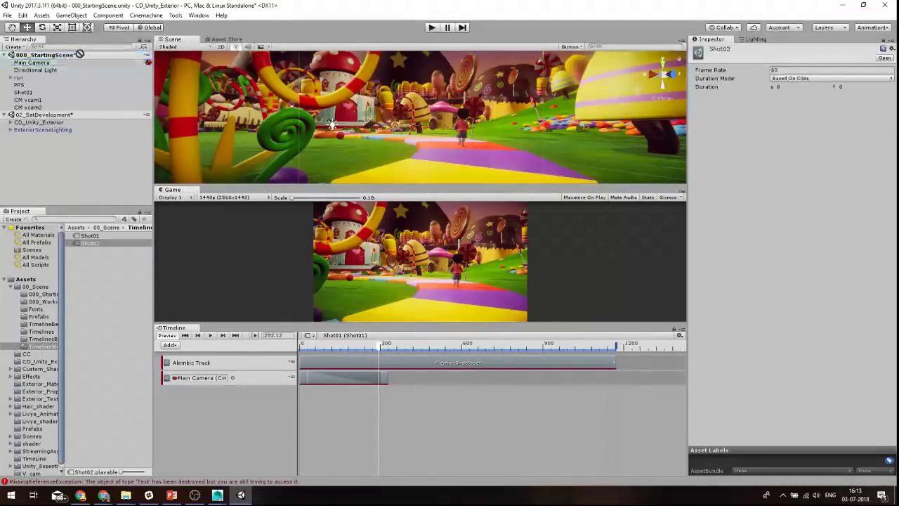
Add a Shot02 object to the scene, edit its timeline, and add an Alembic Track.
{"action": "left_click_drag", "start_coordinate": [82, 63], "coordinate": [79, 54]}
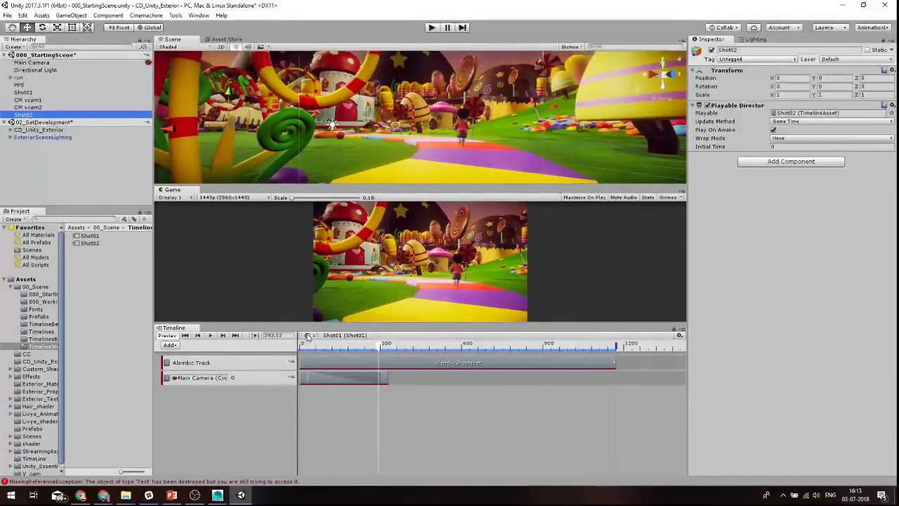
{"action": "left_click", "coordinate": [309, 335]}
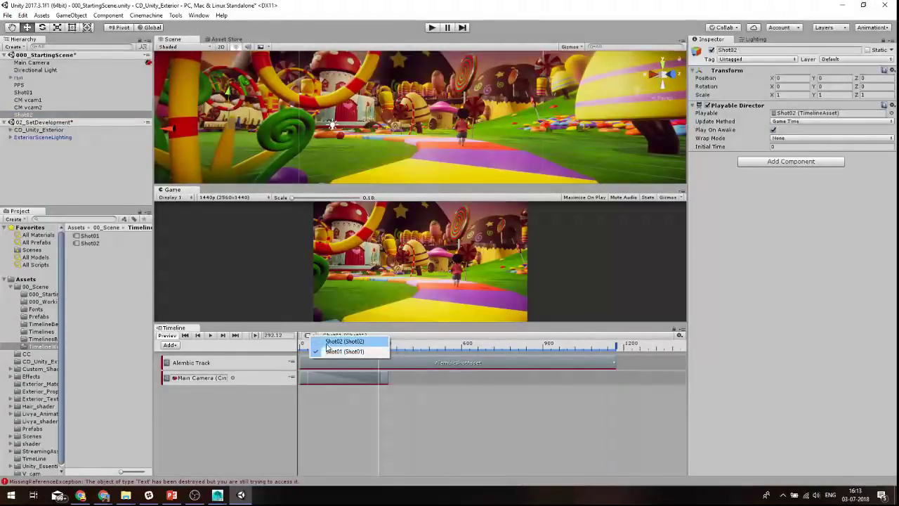
{"action": "left_click", "coordinate": [329, 344]}
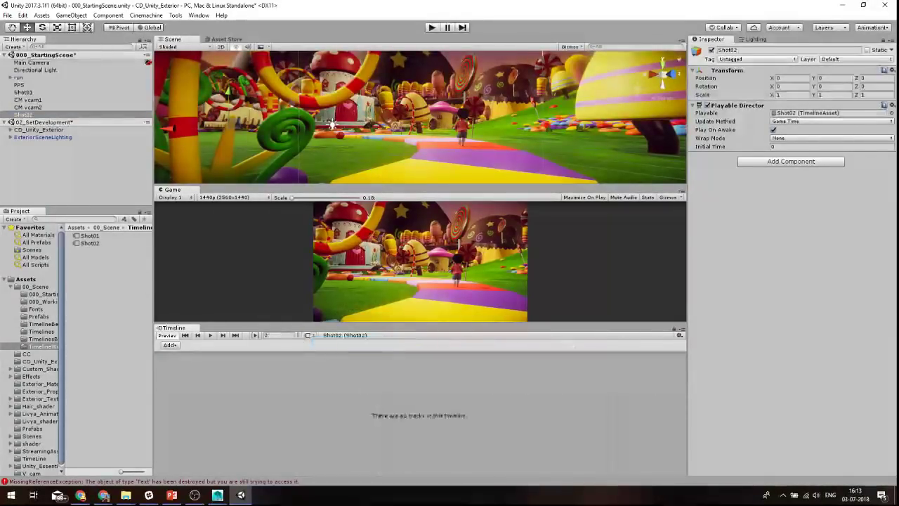
{"action": "left_click", "coordinate": [170, 345]}
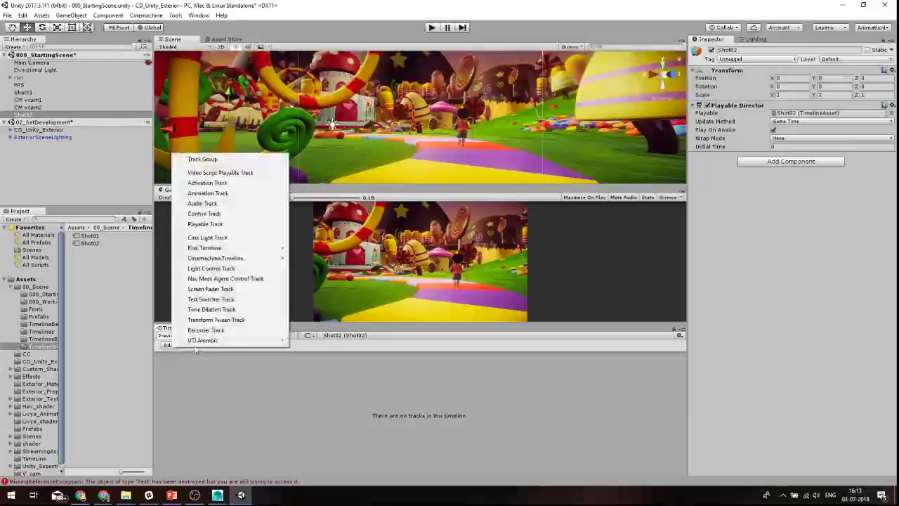
{"action": "mouse_move", "coordinate": [267, 344]}
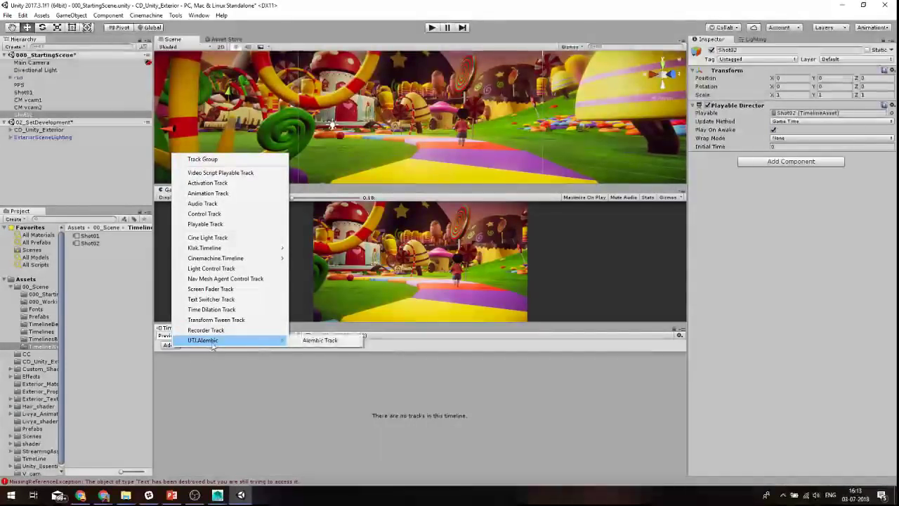
{"action": "left_click", "coordinate": [322, 341]}
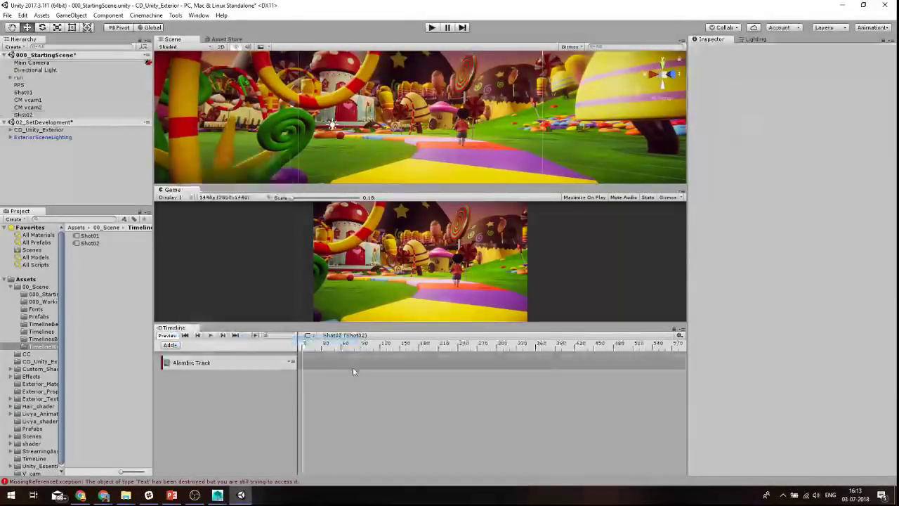
Add an Alembic clip ending at frame 607, assign the run stream player, and preview it.
{"action": "right_click", "coordinate": [340, 358]}
{"action": "left_click", "coordinate": [406, 426]}
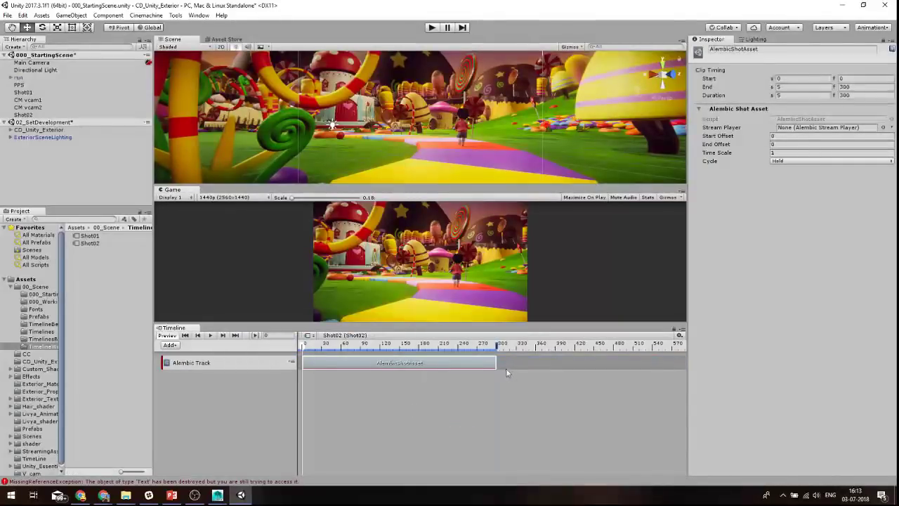
{"action": "left_click_drag", "start_coordinate": [495, 362], "coordinate": [640, 362]}
{"action": "scroll", "coordinate": [433, 404], "scroll_direction": "down", "scroll_amount": 2}
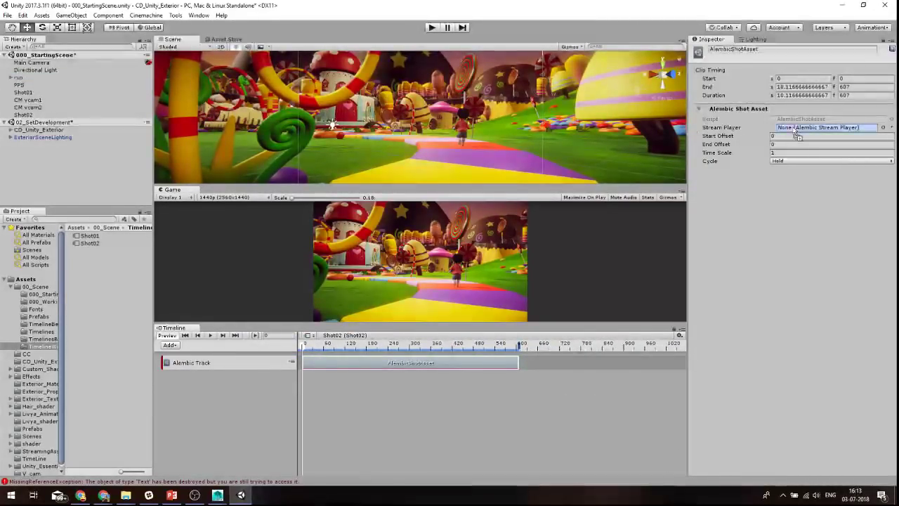
{"action": "left_click_drag", "start_coordinate": [739, 133], "coordinate": [797, 132]}
{"action": "mouse_move", "coordinate": [308, 342]}
{"action": "left_mouse_down"}
{"action": "mouse_move", "coordinate": [401, 354]}
{"action": "mouse_move", "coordinate": [393, 350]}
{"action": "left_mouse_up"}
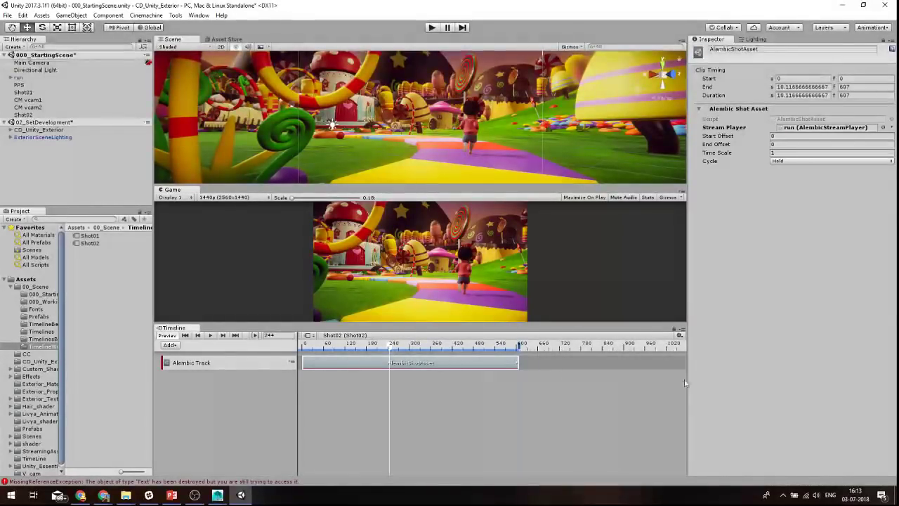
{"action": "left_click_drag", "start_coordinate": [412, 327], "coordinate": [412, 294]}
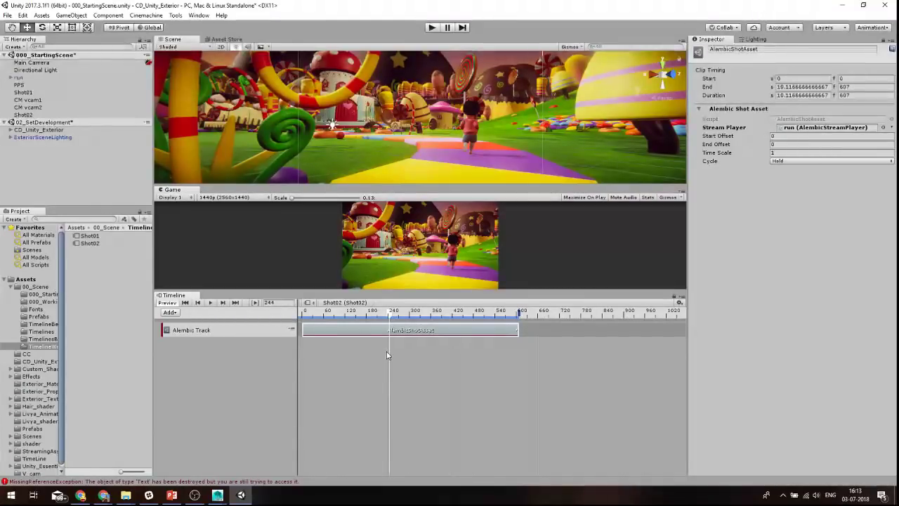
Switch the Timeline ruler to display seconds instead of frames.
{"action": "left_click", "coordinate": [680, 304]}
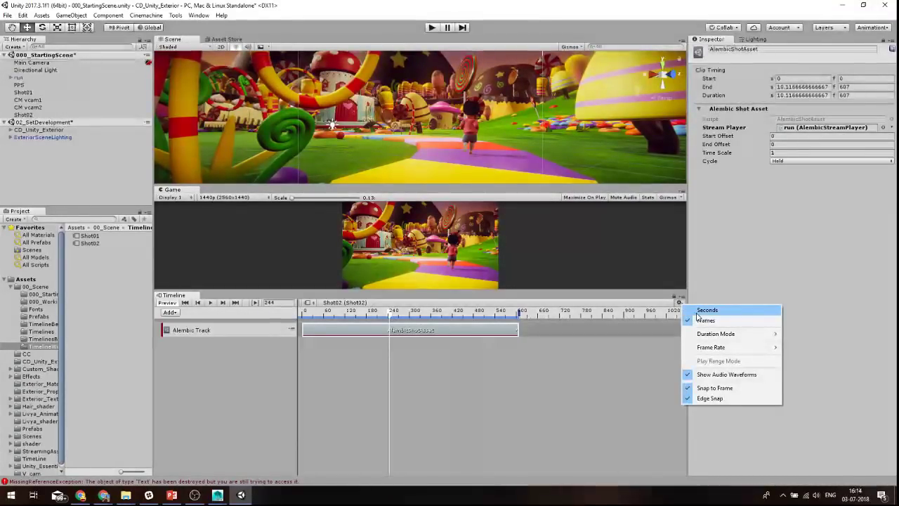
{"action": "left_click", "coordinate": [699, 313]}
{"action": "left_click_drag", "start_coordinate": [392, 319], "coordinate": [391, 321]}
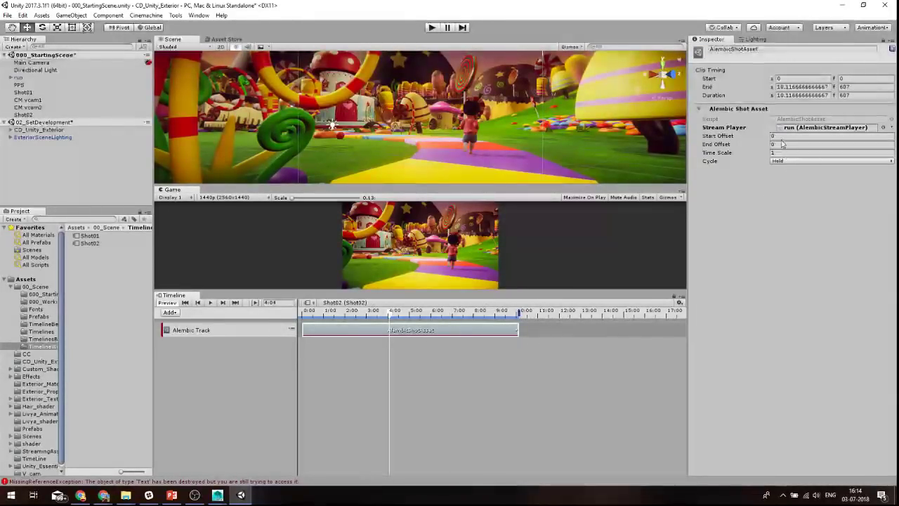
Reset the Alembic clip's Start Offset to 0 and preview the running girl around 3:51.
{"action": "left_click", "coordinate": [825, 137]}
{"action": "type", "text": "4"}
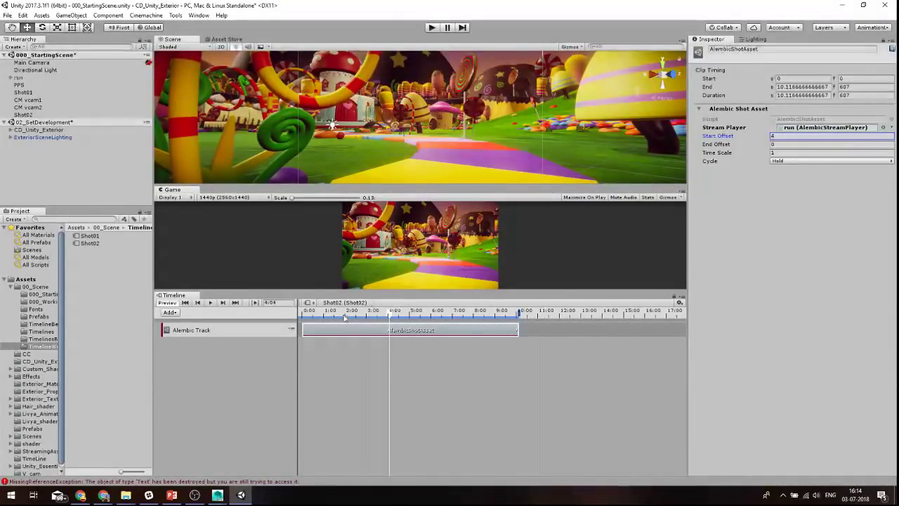
{"action": "left_click_drag", "start_coordinate": [344, 315], "coordinate": [309, 316]}
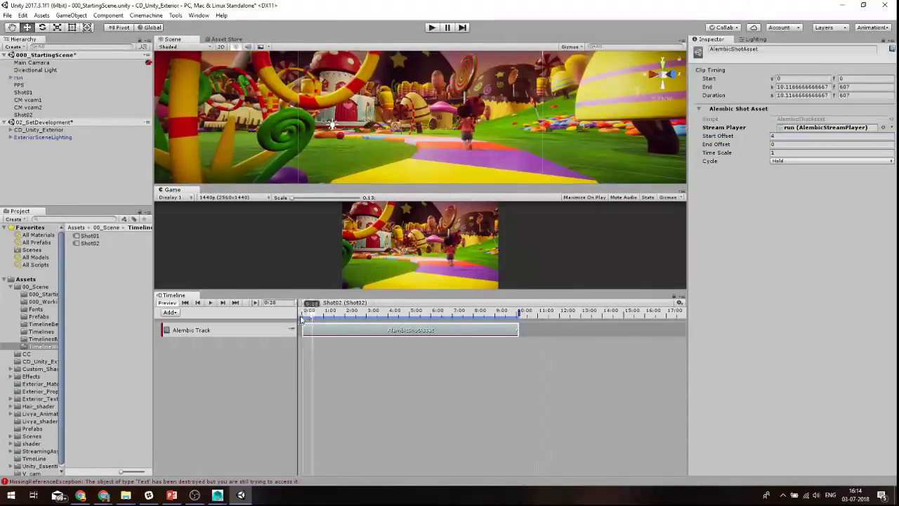
{"action": "mouse_move", "coordinate": [309, 316]}
{"action": "left_mouse_down"}
{"action": "mouse_move", "coordinate": [319, 314]}
{"action": "mouse_move", "coordinate": [287, 334]}
{"action": "left_mouse_up"}
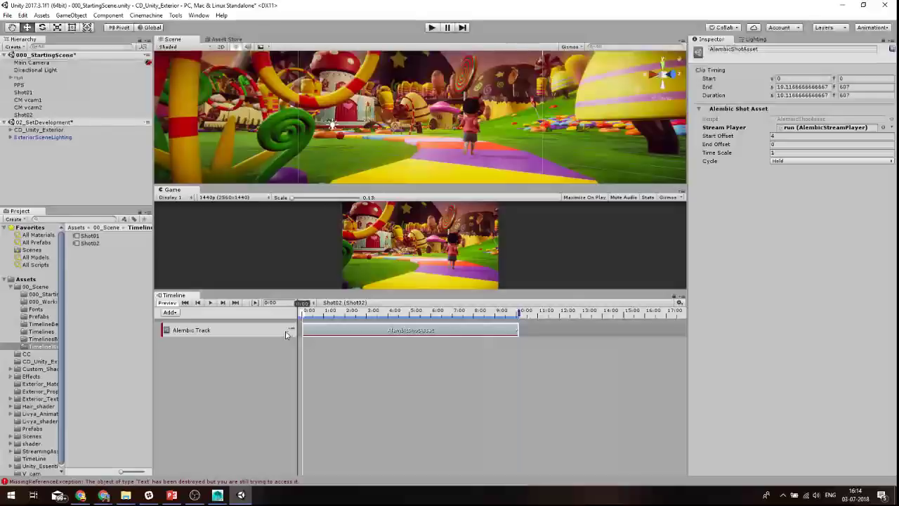
{"action": "left_click_drag", "start_coordinate": [303, 312], "coordinate": [390, 318]}
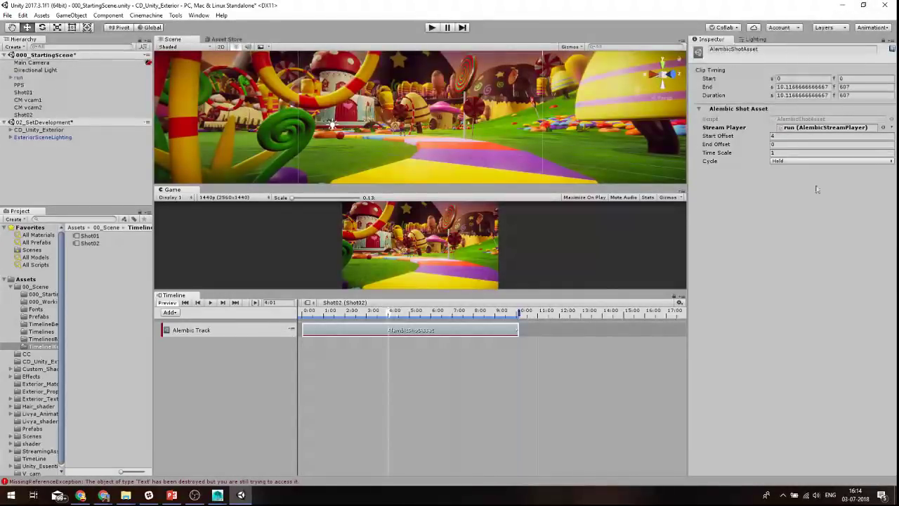
{"action": "left_click", "coordinate": [809, 137]}
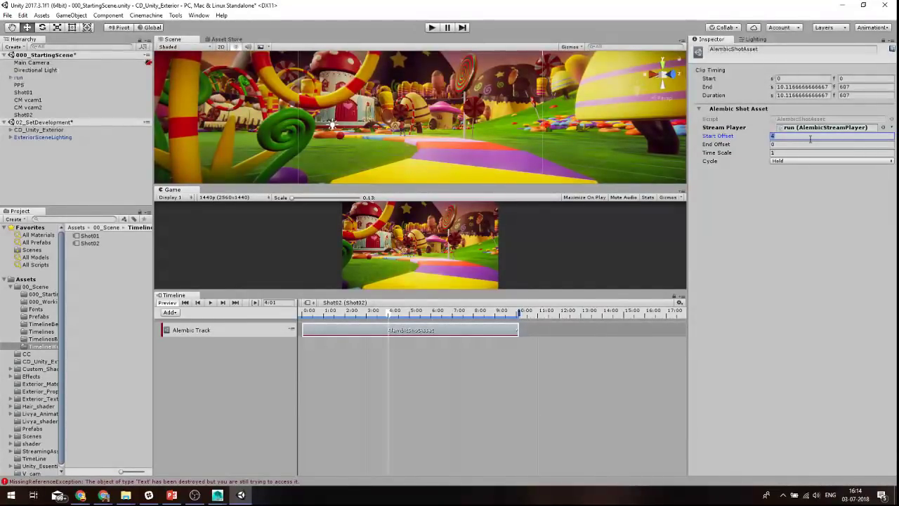
{"action": "type", "text": "0"}
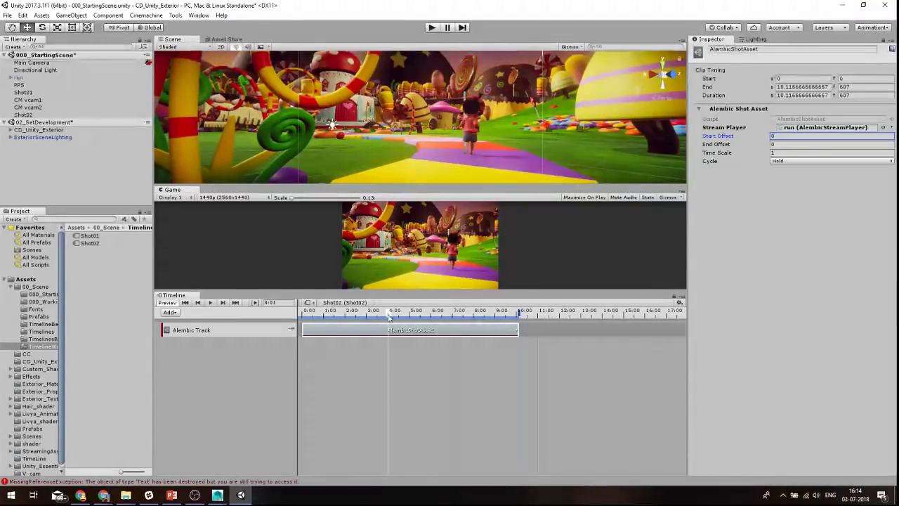
{"action": "left_click_drag", "start_coordinate": [388, 316], "coordinate": [392, 318]}
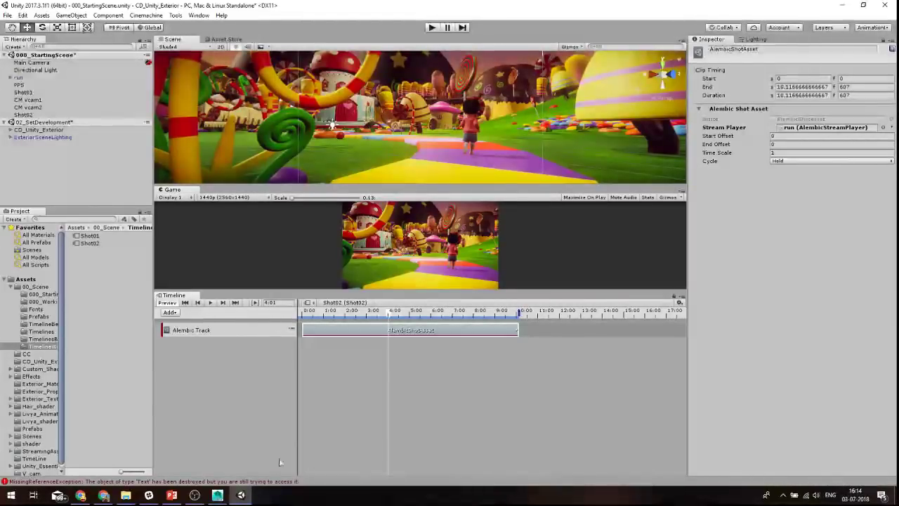
{"action": "left_click", "coordinate": [170, 312]}
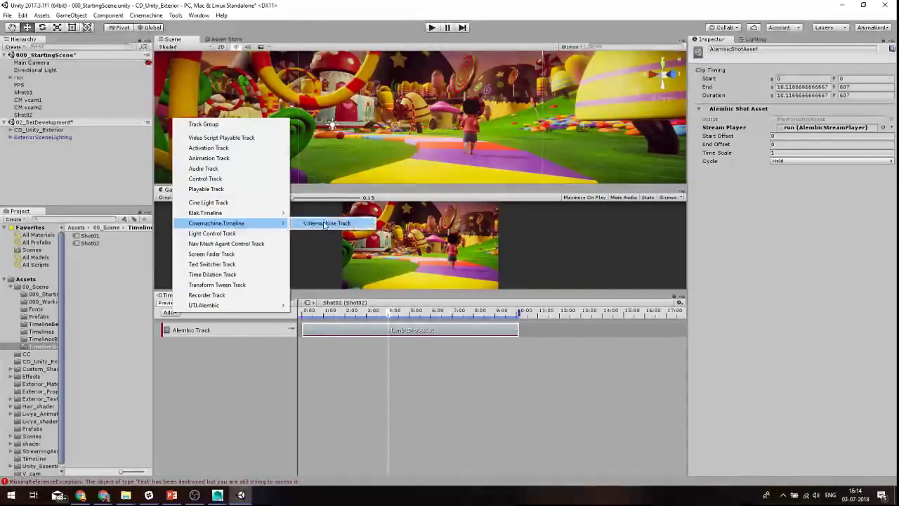
Add a Main Camera Cinemachine track with a shot clip starting near 4 seconds, about 3.85 s long.
{"action": "left_click", "coordinate": [323, 222]}
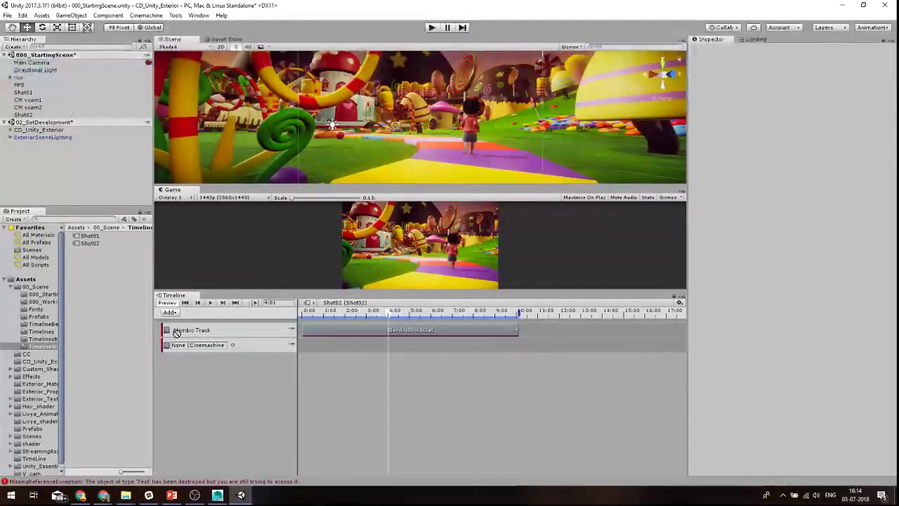
{"action": "right_click", "coordinate": [328, 347]}
{"action": "left_click", "coordinate": [374, 421]}
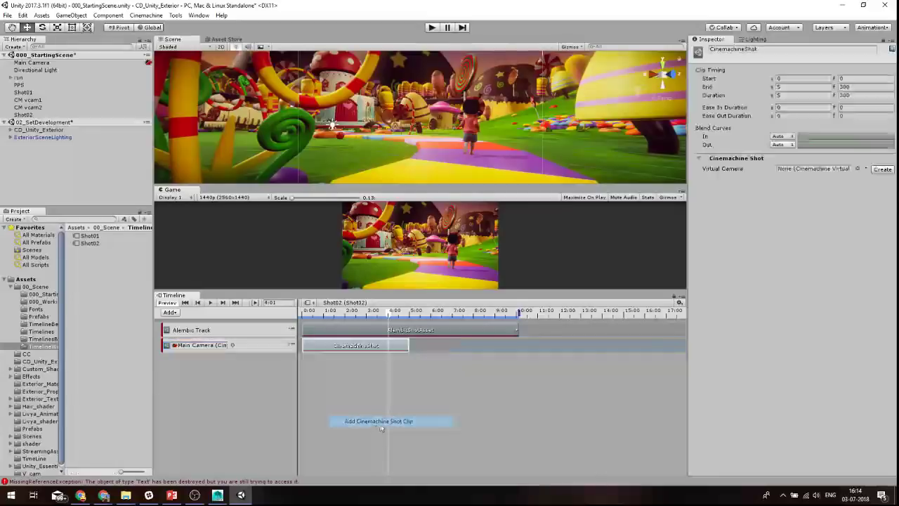
{"action": "left_click_drag", "start_coordinate": [342, 346], "coordinate": [417, 347]}
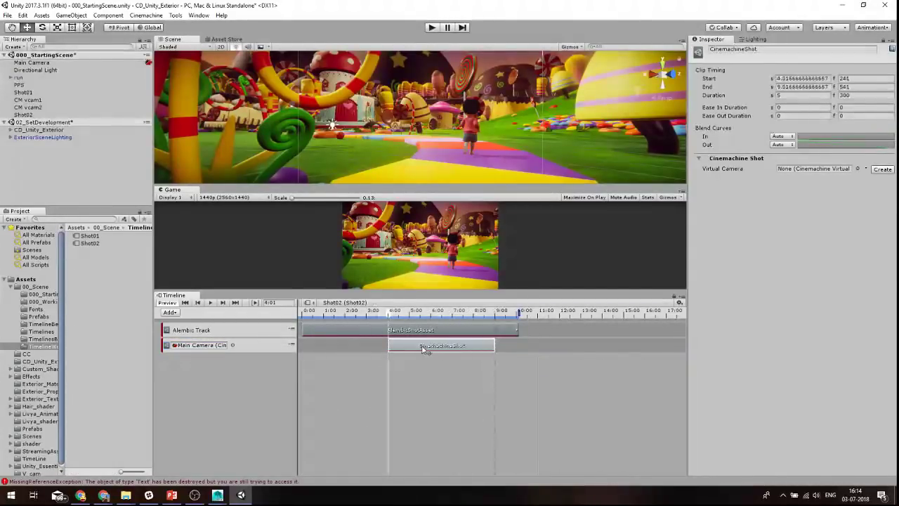
{"action": "left_click_drag", "start_coordinate": [490, 344], "coordinate": [470, 344]}
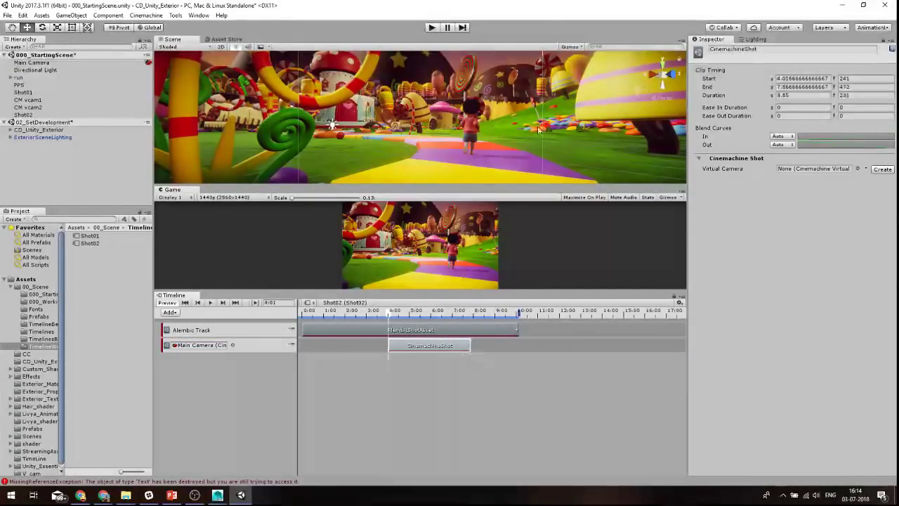
Create CM vcam3 for the clip, align it to a new Scene view angle, and trim the clip.
{"action": "mouse_move", "coordinate": [474, 129]}
{"action": "right_mouse_down"}
{"action": "mouse_move", "coordinate": [480, 119]}
{"action": "mouse_move", "coordinate": [468, 125]}
{"action": "right_mouse_up"}
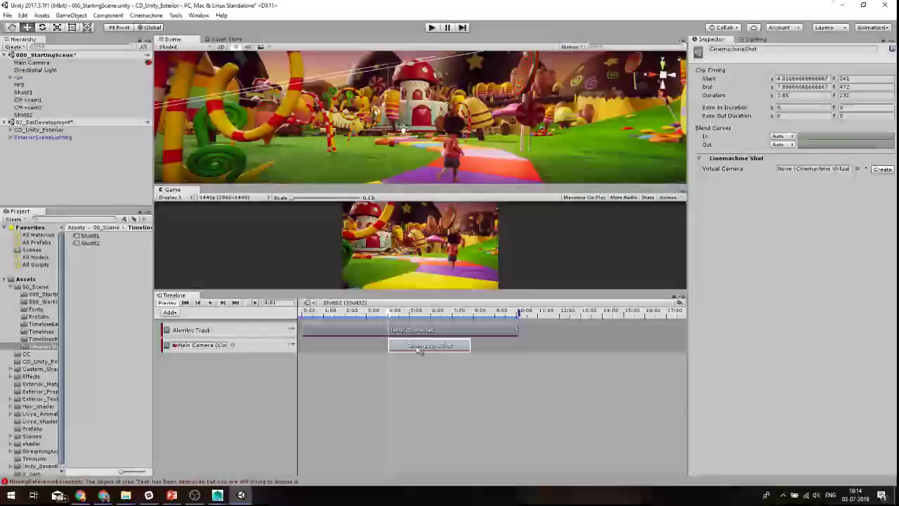
{"action": "left_click", "coordinate": [882, 170]}
{"action": "left_click", "coordinate": [48, 122]}
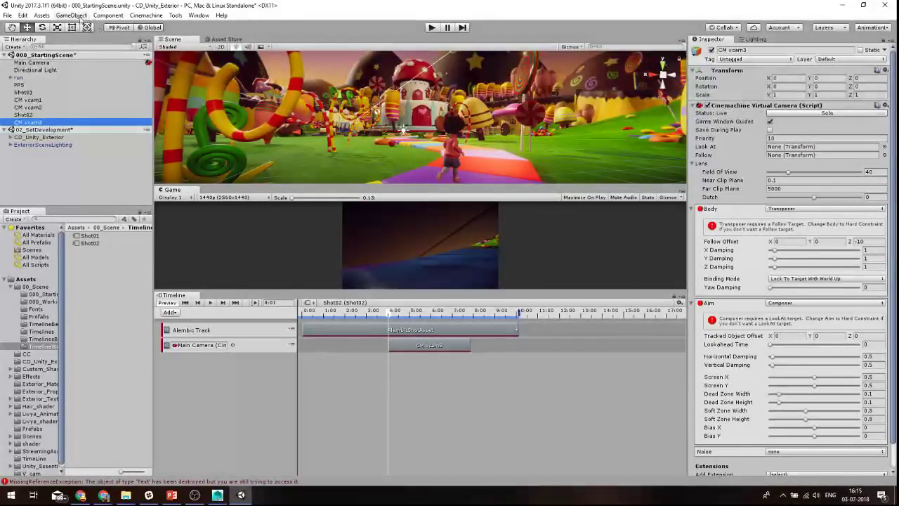
{"action": "left_click", "coordinate": [71, 14]}
{"action": "left_click", "coordinate": [121, 224]}
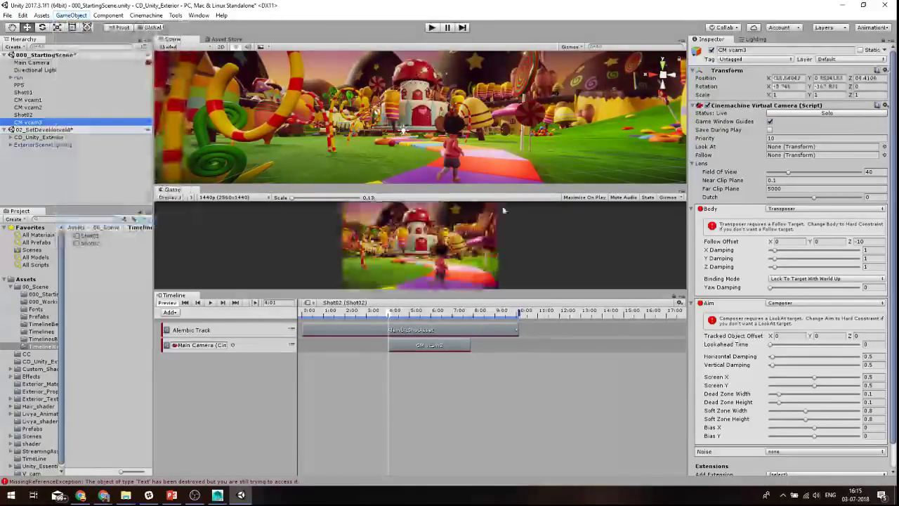
{"action": "left_click", "coordinate": [464, 349]}
{"action": "left_click_drag", "start_coordinate": [464, 349], "coordinate": [461, 347]}
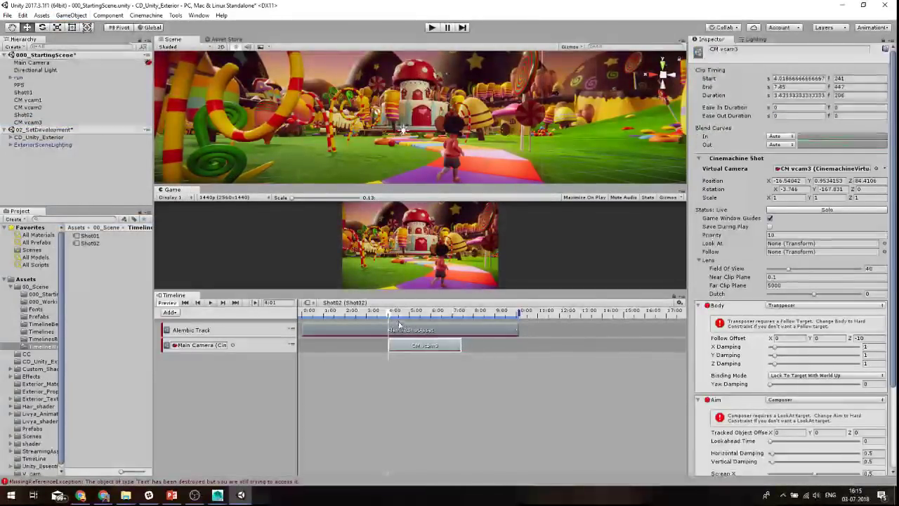
{"action": "mouse_move", "coordinate": [422, 313]}
{"action": "left_mouse_down"}
{"action": "mouse_move", "coordinate": [456, 325]}
{"action": "mouse_move", "coordinate": [448, 348]}
{"action": "left_mouse_up"}
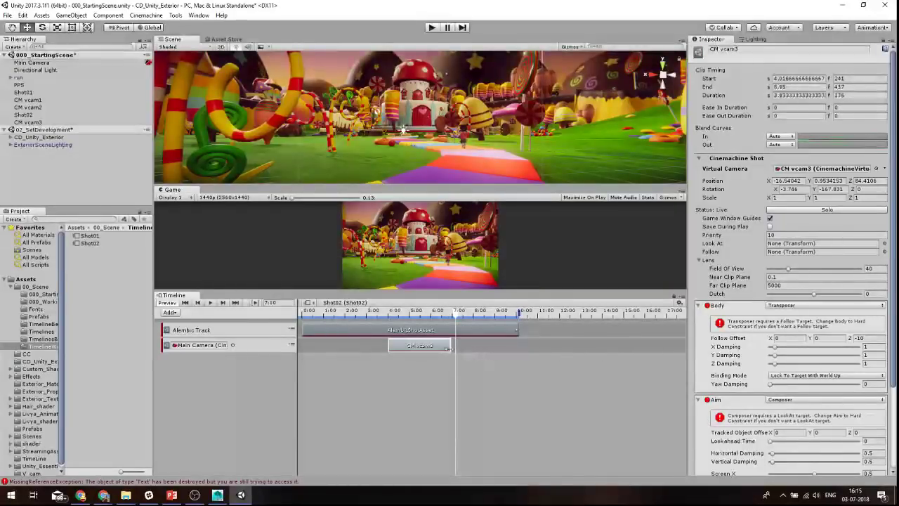
Add a second shot clip with CM vcam4 and swing the Scene view to a wide village shot.
{"action": "right_click", "coordinate": [462, 349]}
{"action": "left_click", "coordinate": [503, 418]}
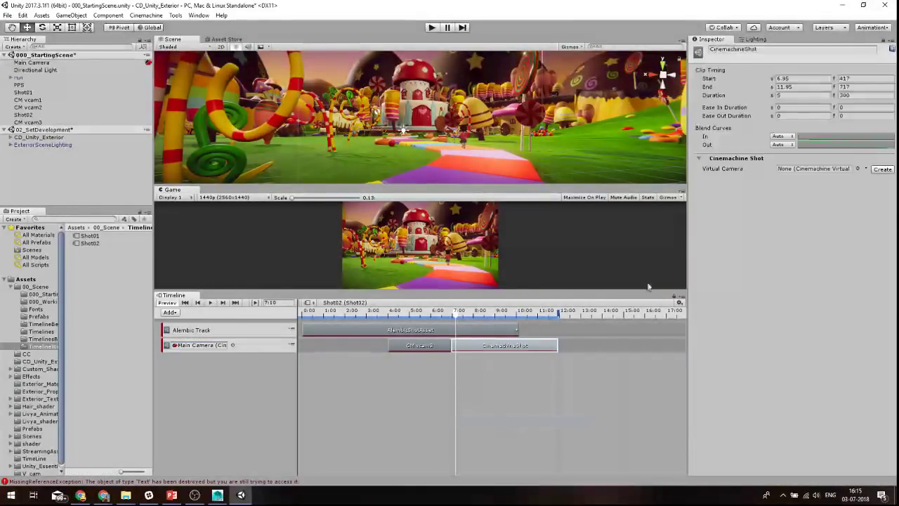
{"action": "left_click", "coordinate": [873, 169]}
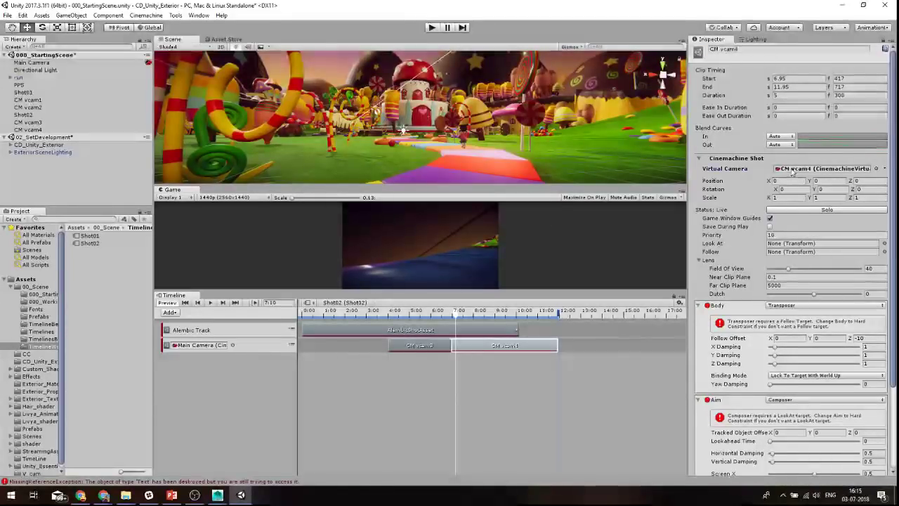
{"action": "left_click", "coordinate": [35, 129]}
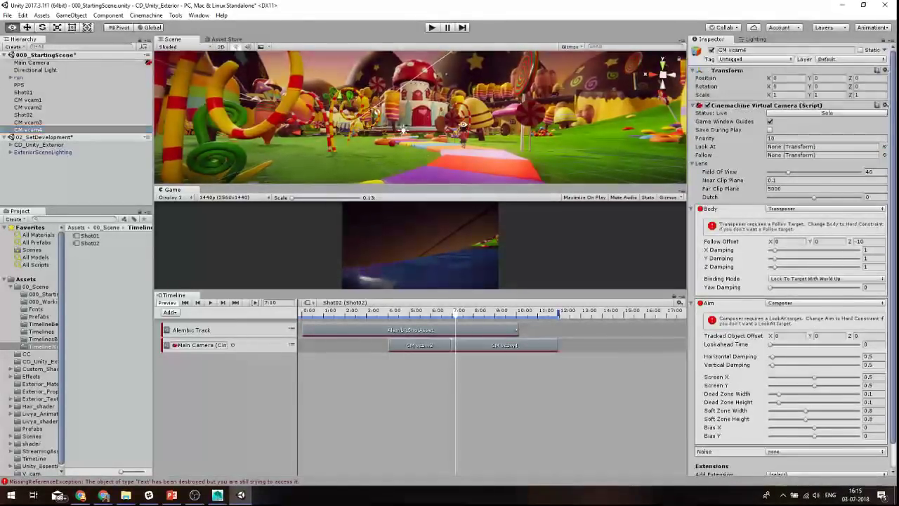
{"action": "key", "text": "f"}
{"action": "mouse_move", "coordinate": [406, 149]}
{"action": "left_mouse_down", "text": "alt"}
{"action": "mouse_move", "coordinate": [400, 106]}
{"action": "mouse_move", "coordinate": [400, 129]}
{"action": "mouse_move", "coordinate": [409, 94]}
{"action": "mouse_move", "coordinate": [314, 75]}
{"action": "left_mouse_up", "text": "alt"}
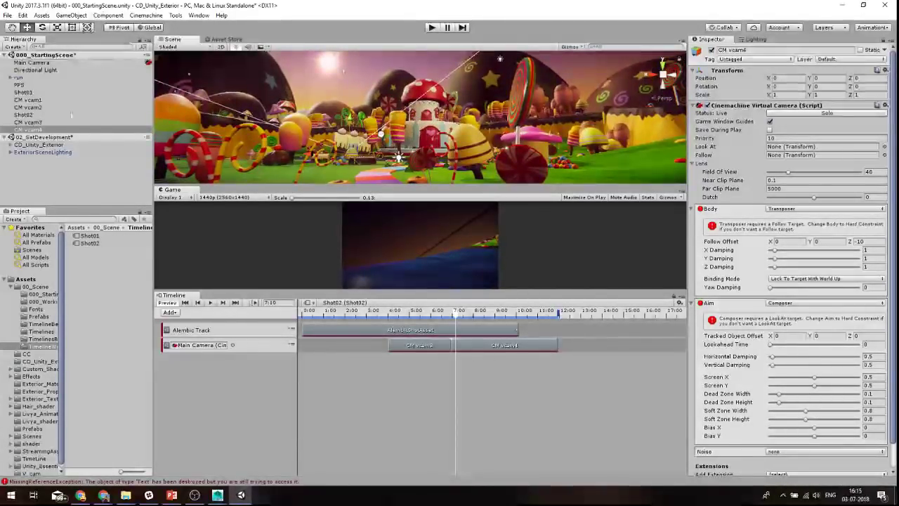
{"action": "left_click", "coordinate": [56, 131]}
{"action": "left_click", "coordinate": [71, 16]}
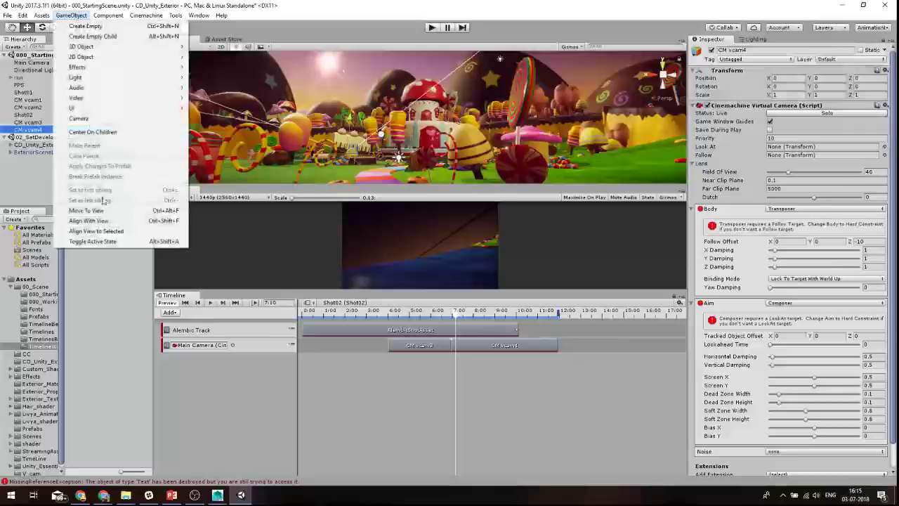
Align CM vcam4 with the wide village Scene view and preview around seven seconds.
{"action": "left_click", "coordinate": [88, 221]}
{"action": "left_click", "coordinate": [451, 324]}
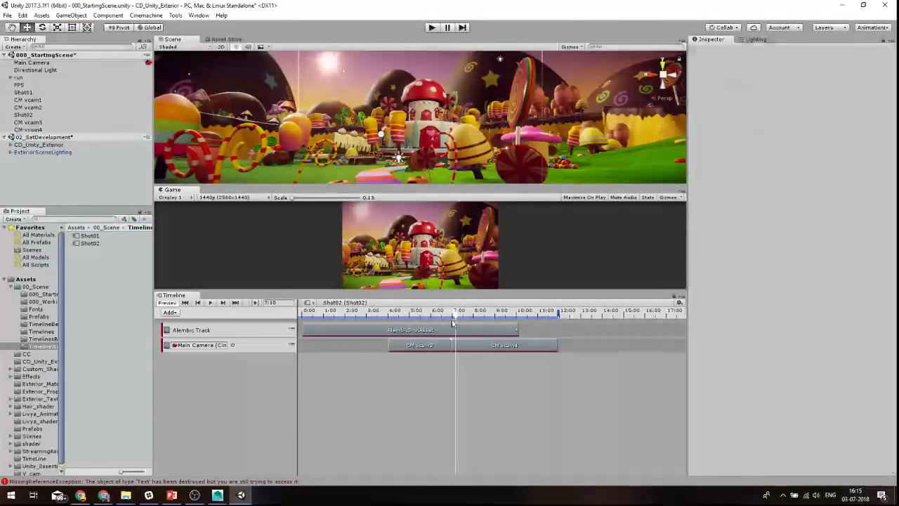
{"action": "left_click_drag", "start_coordinate": [454, 317], "coordinate": [424, 320]}
Overlap the CM vcam4 clip onto vcam3 to blend, then play from about 4 seconds.
{"action": "left_click_drag", "start_coordinate": [479, 346], "coordinate": [427, 351]}
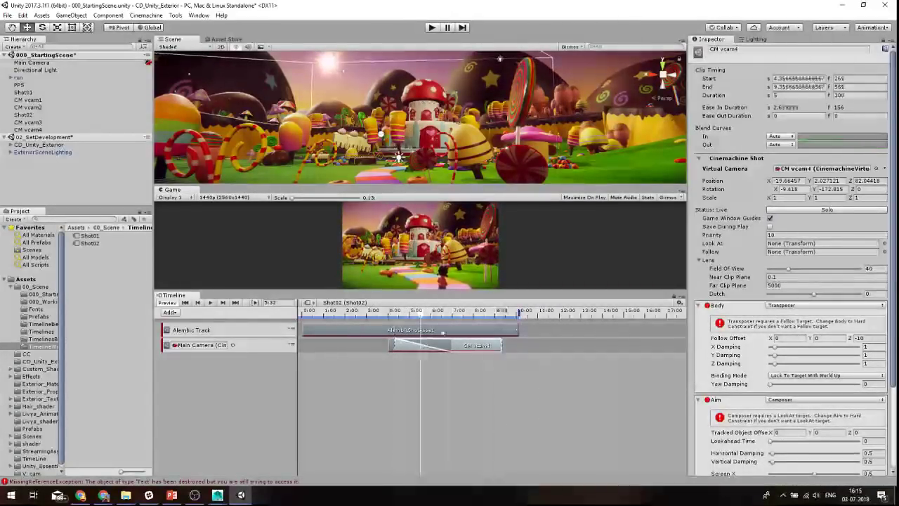
{"action": "left_click", "coordinate": [450, 346], "text": "shift"}
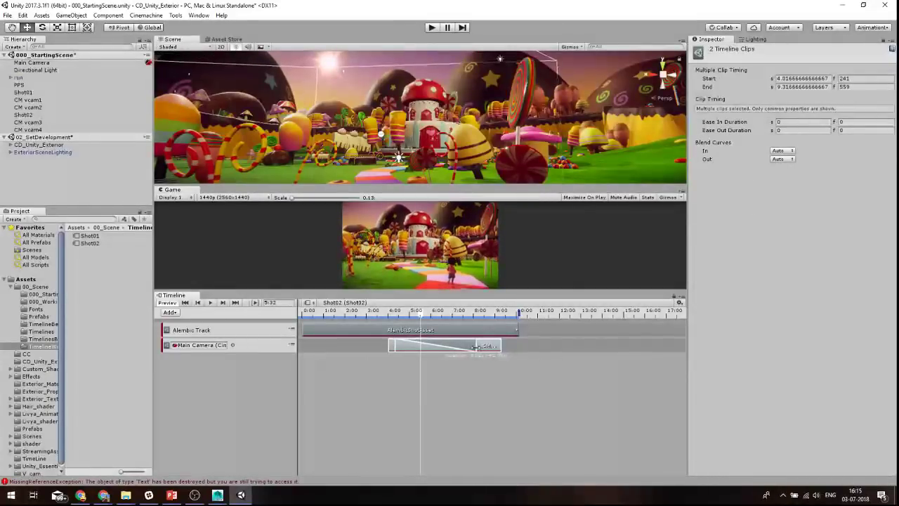
{"action": "left_click_drag", "start_coordinate": [422, 318], "coordinate": [391, 313]}
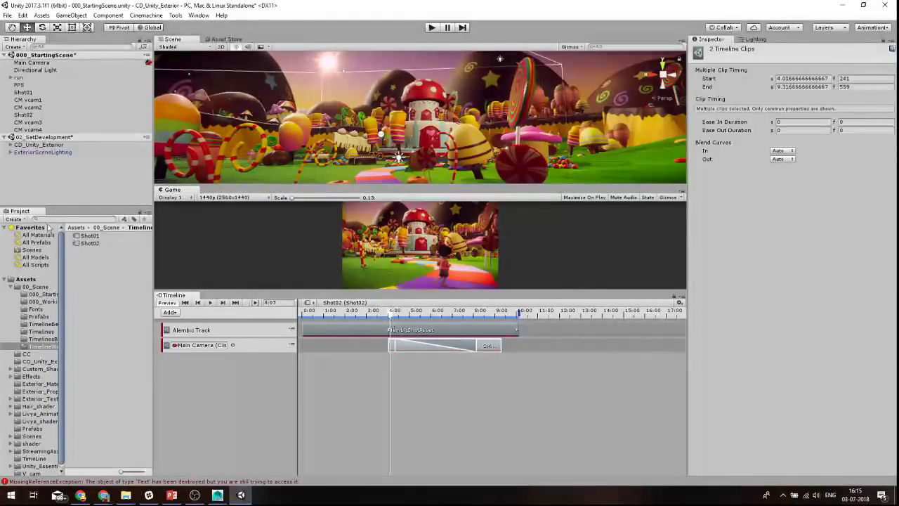
{"action": "left_click", "coordinate": [211, 303]}
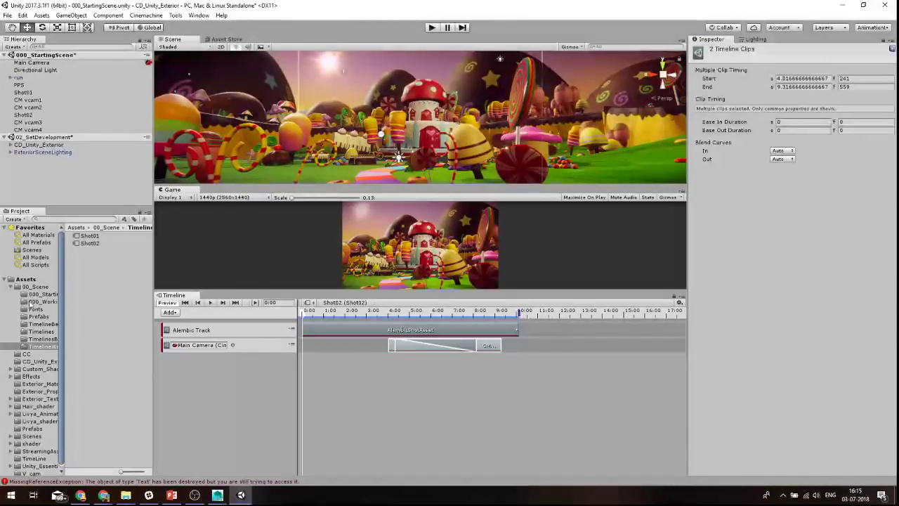
Create a new Timeline asset and rename it Master beside Shot01 and Shot02.
{"action": "right_click", "coordinate": [73, 284]}
{"action": "mouse_move", "coordinate": [104, 289]}
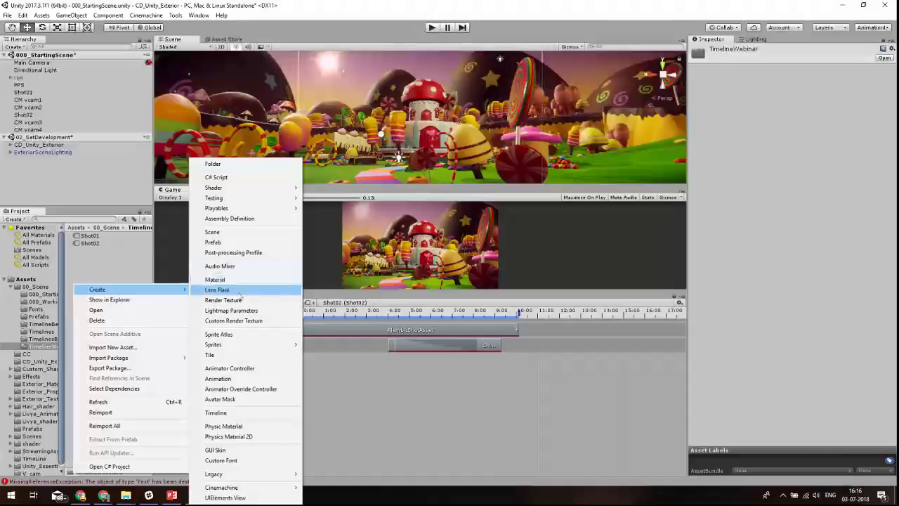
{"action": "left_click", "coordinate": [247, 414]}
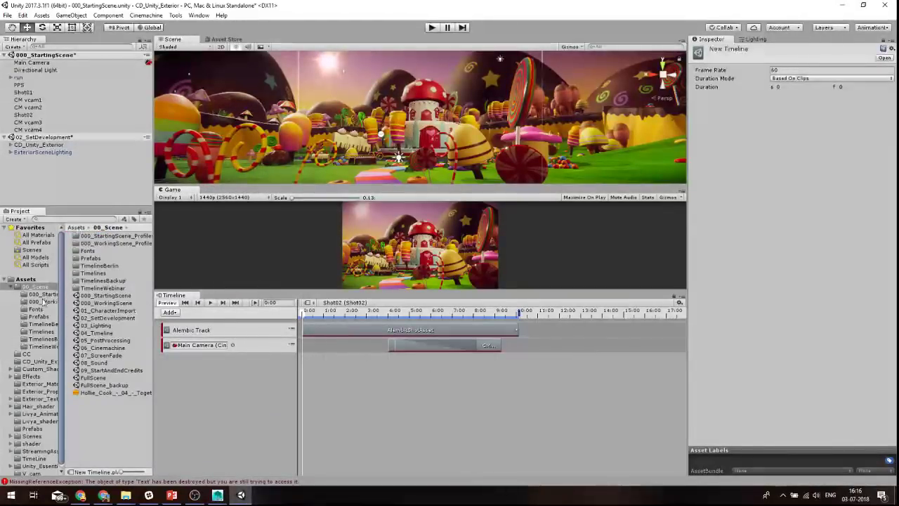
{"action": "left_click", "coordinate": [52, 323]}
{"action": "left_click", "coordinate": [98, 236]}
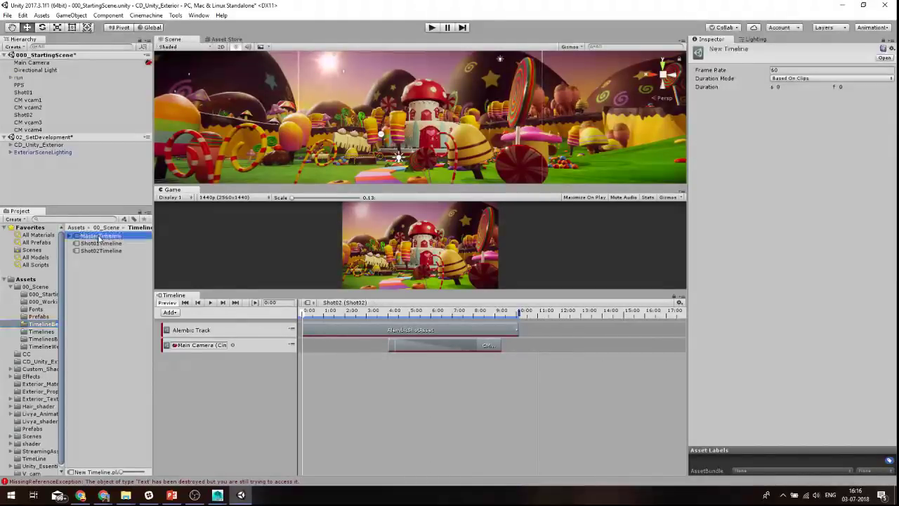
{"action": "left_click", "coordinate": [41, 338]}
{"action": "left_click", "coordinate": [43, 346]}
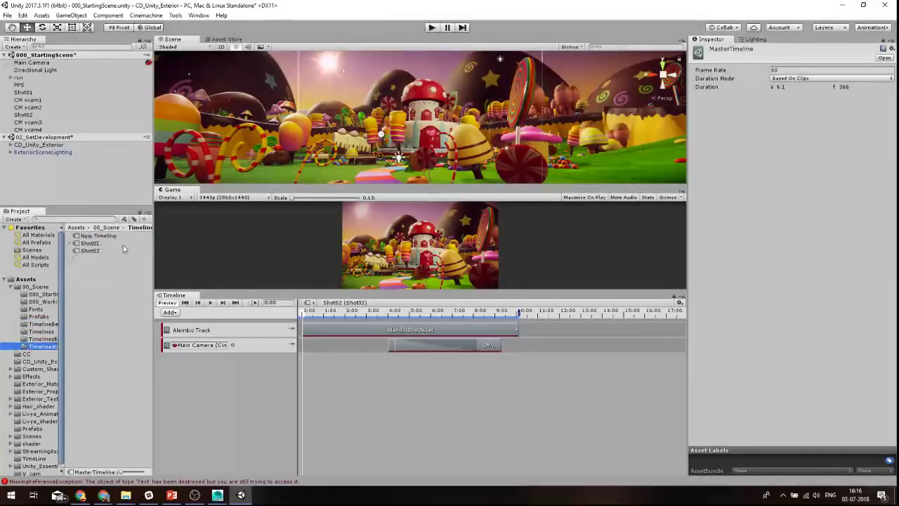
{"action": "left_click", "coordinate": [105, 237]}
{"action": "left_click", "coordinate": [106, 238]}
{"action": "type", "text": "Master"}
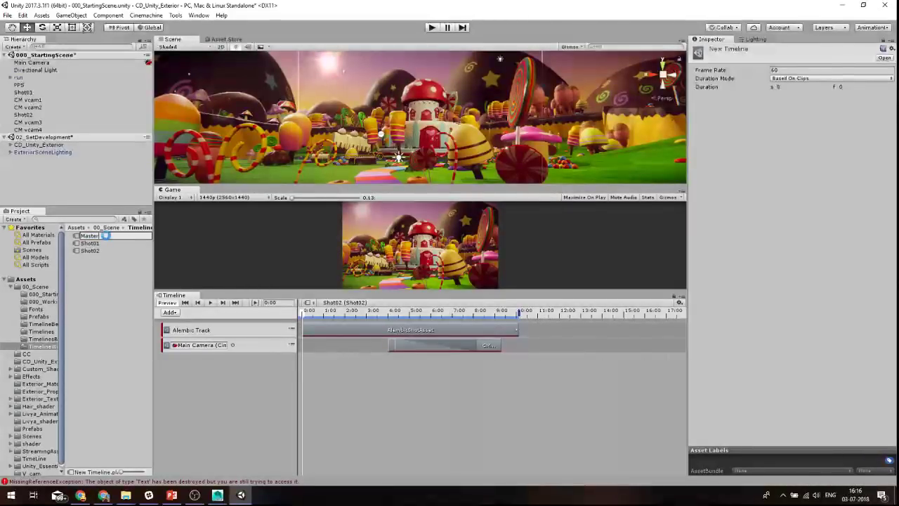
{"action": "key", "text": "Return"}
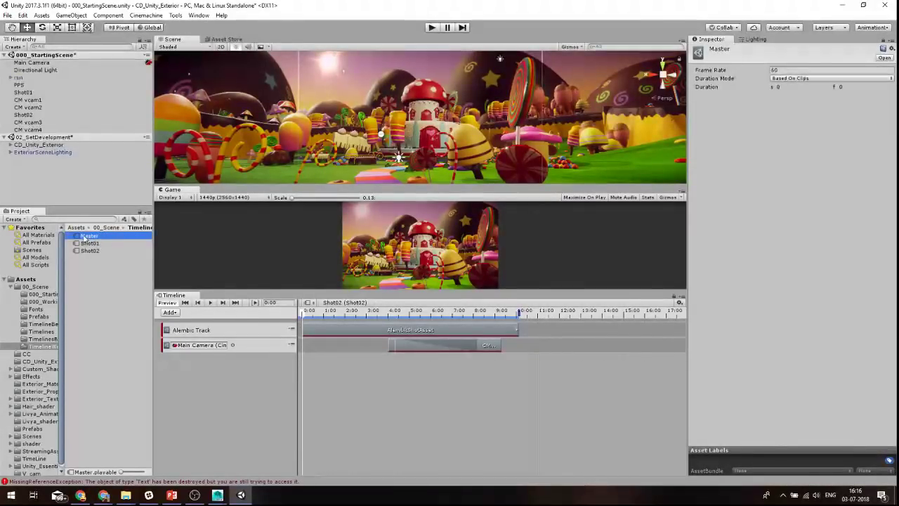
Drag the Master timeline into the Hierarchy to create a Master object playing it.
{"action": "left_click_drag", "start_coordinate": [85, 239], "coordinate": [65, 64]}
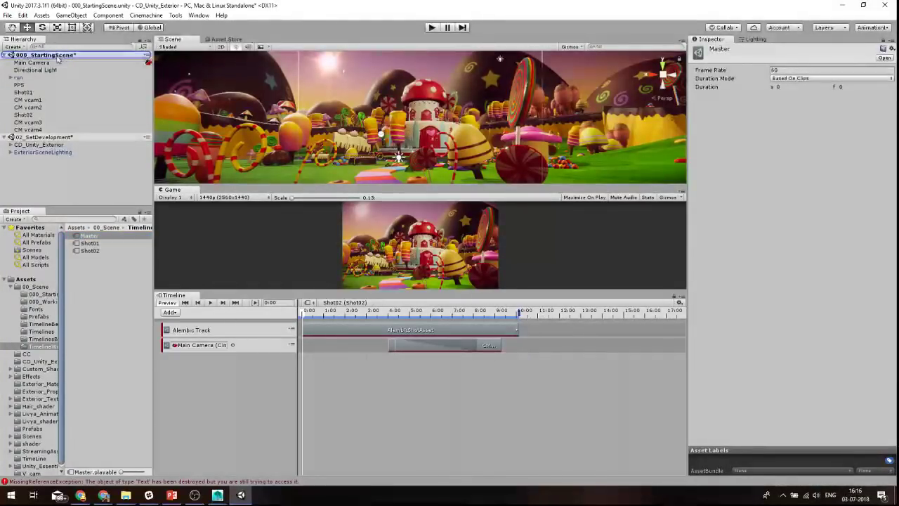
{"action": "left_click_drag", "start_coordinate": [85, 237], "coordinate": [60, 63]}
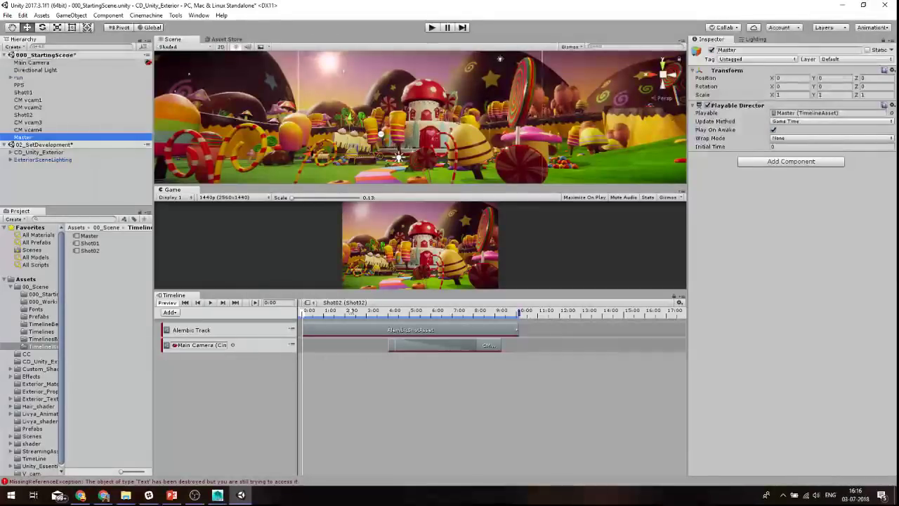
{"action": "left_click", "coordinate": [307, 302]}
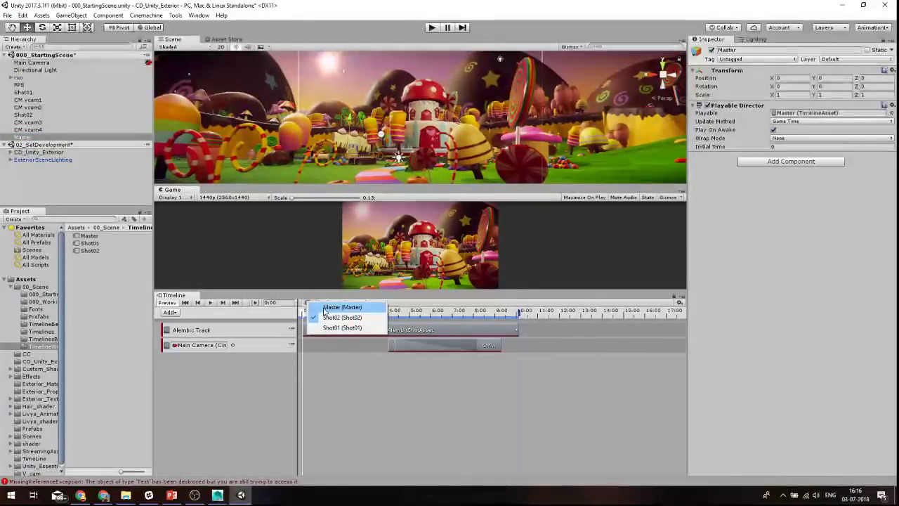
Edit the Master timeline and add a Control Track holding a control clip.
{"action": "left_click", "coordinate": [325, 309]}
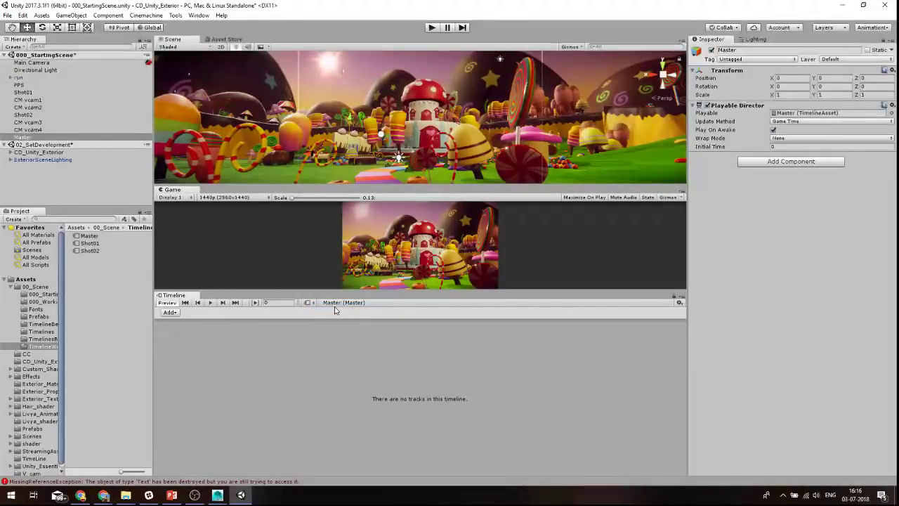
{"action": "left_click", "coordinate": [171, 312]}
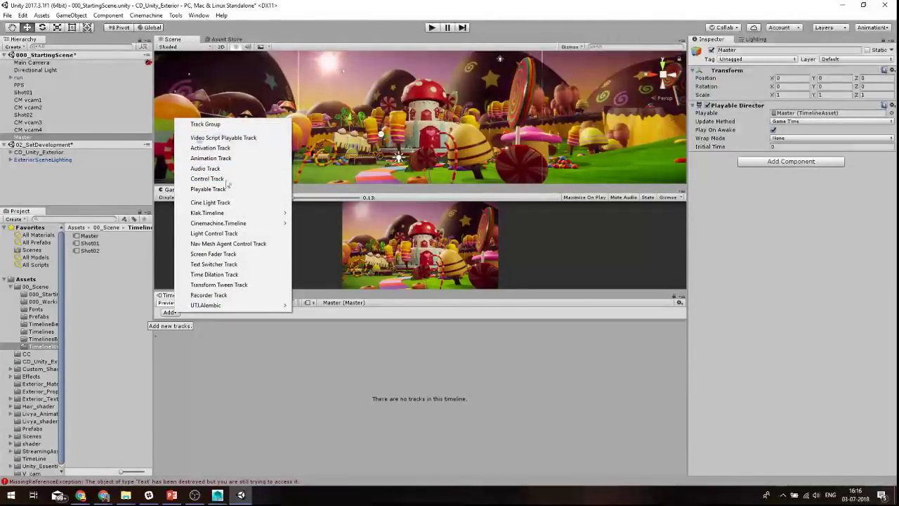
{"action": "left_click", "coordinate": [223, 182]}
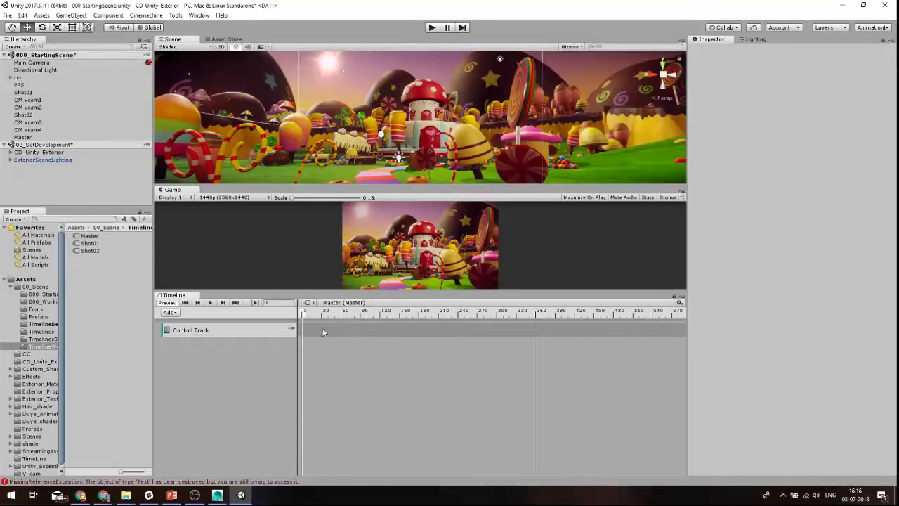
{"action": "right_click", "coordinate": [323, 332]}
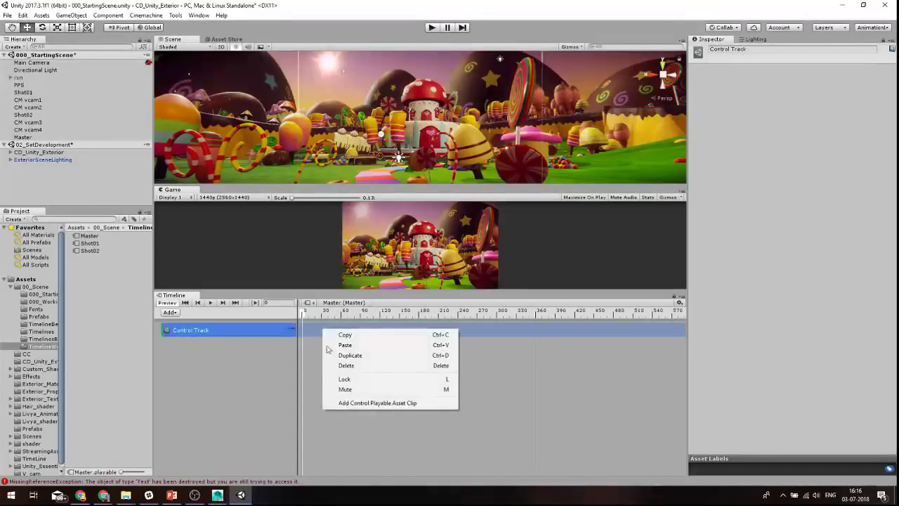
{"action": "left_click", "coordinate": [352, 405]}
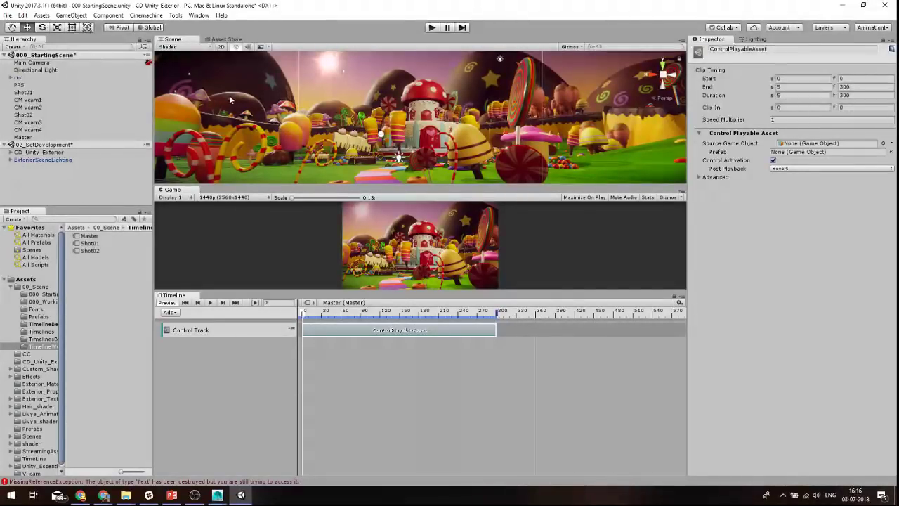
Assign Shot01 as the control clip's Source Game Object and preview it around frame 122.
{"action": "left_click", "coordinate": [29, 93]}
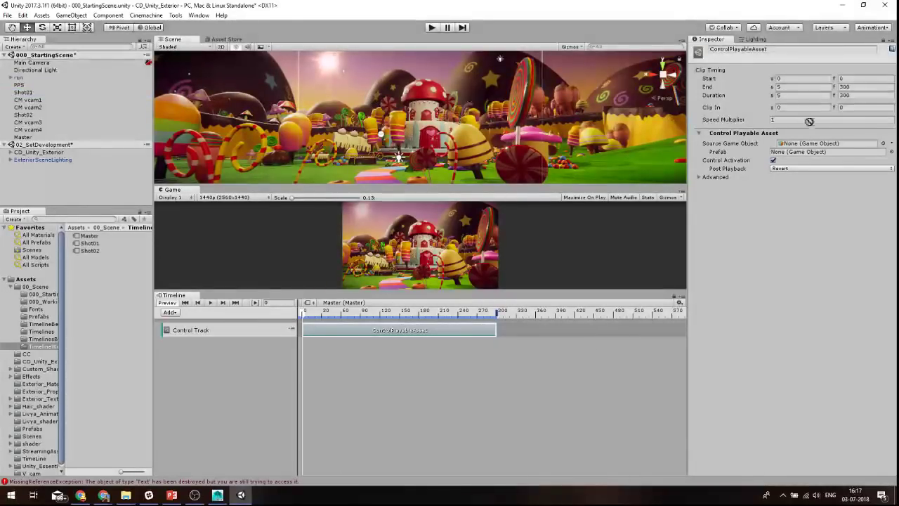
{"action": "left_click_drag", "start_coordinate": [180, 106], "coordinate": [822, 143]}
{"action": "left_click_drag", "start_coordinate": [305, 319], "coordinate": [461, 336]}
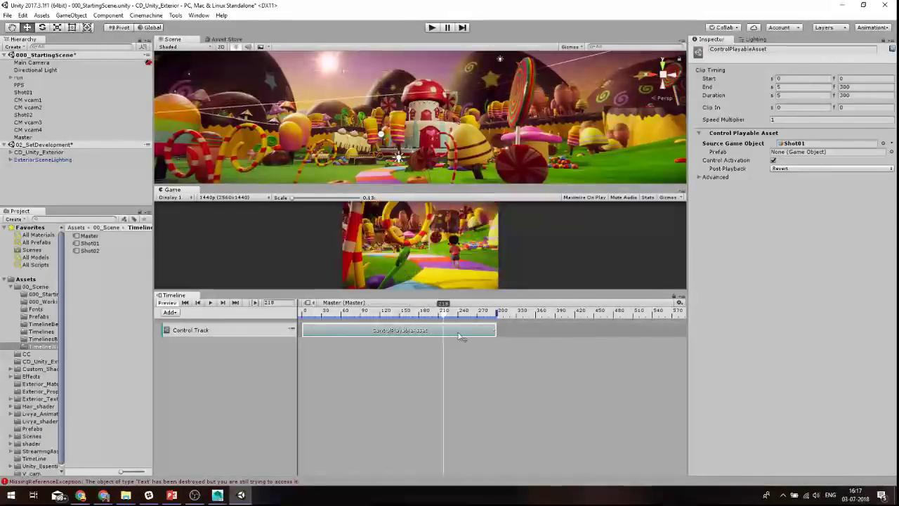
{"action": "left_click", "coordinate": [308, 302]}
{"action": "left_click", "coordinate": [338, 305]}
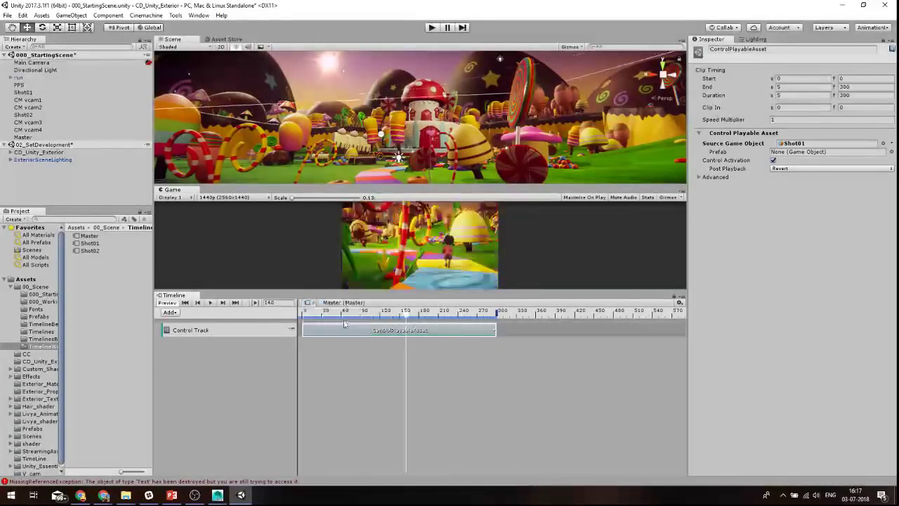
{"action": "left_click_drag", "start_coordinate": [323, 314], "coordinate": [382, 333]}
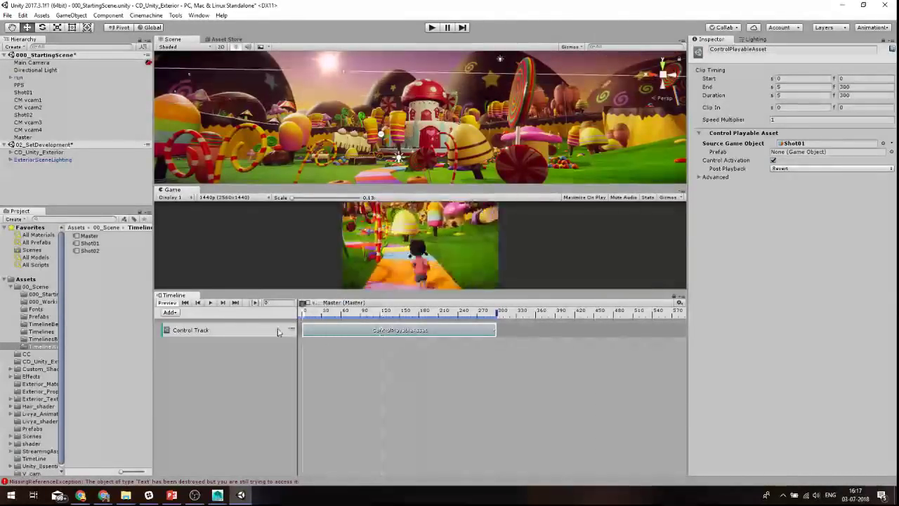
Add a second control clip after the first on the Control Track, sourcing Shot02.
{"action": "right_click", "coordinate": [512, 328]}
{"action": "left_click", "coordinate": [558, 403]}
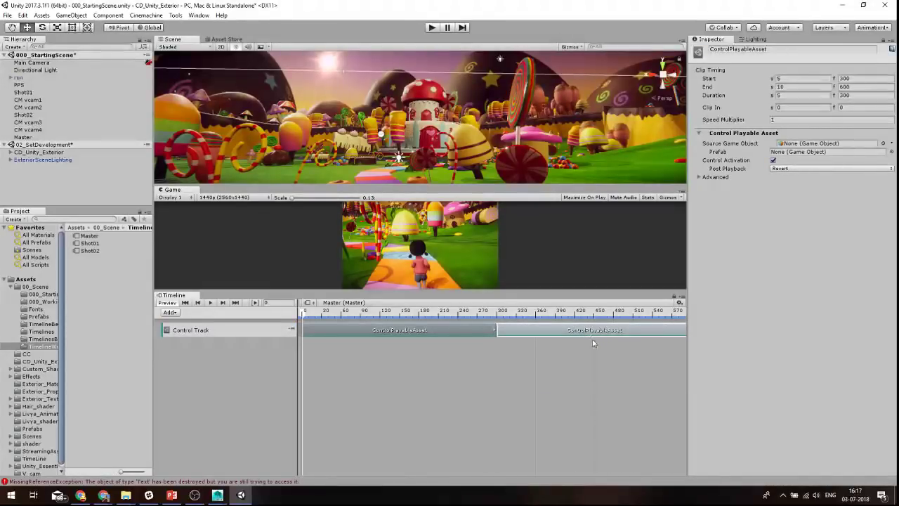
{"action": "left_click_drag", "start_coordinate": [33, 120], "coordinate": [33, 111]}
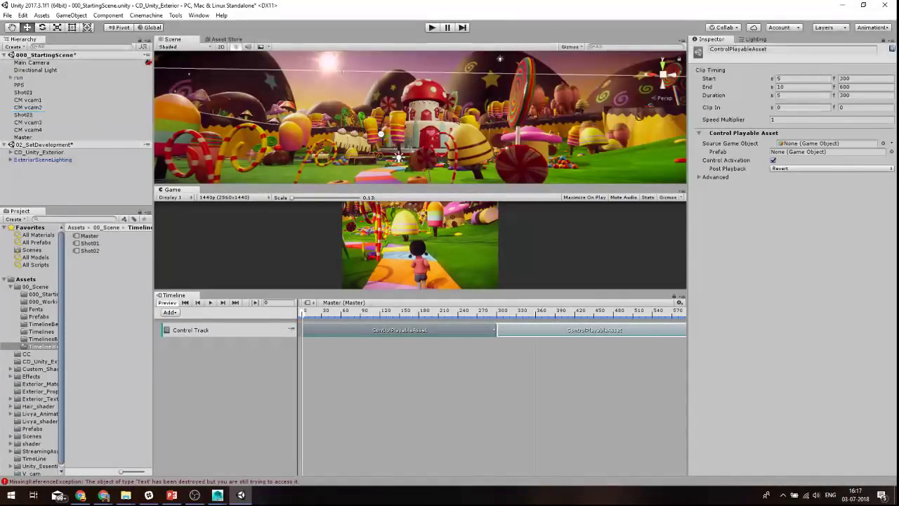
{"action": "scroll", "coordinate": [531, 372], "scroll_direction": "down", "scroll_amount": 2}
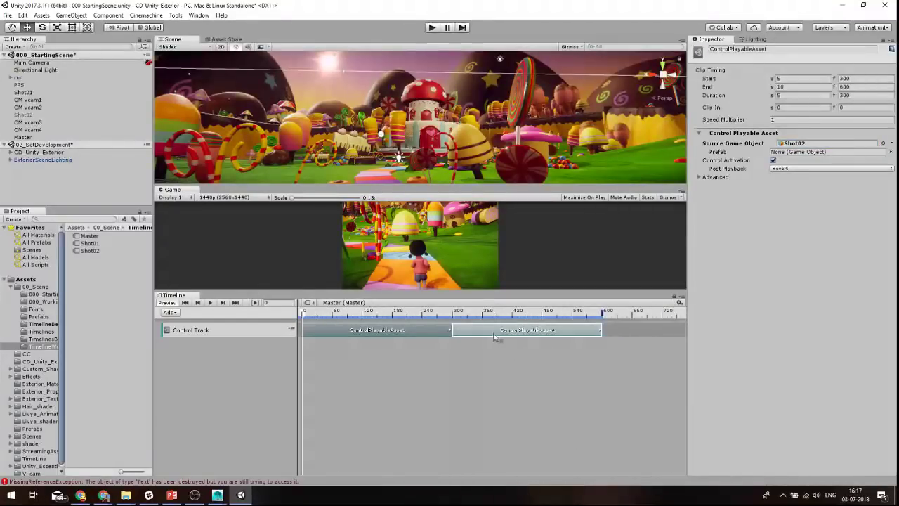
Preview Shot02 at about 4 seconds, then return to Master and scrub through the sequence.
{"action": "left_click", "coordinate": [307, 303]}
{"action": "left_click", "coordinate": [335, 337]}
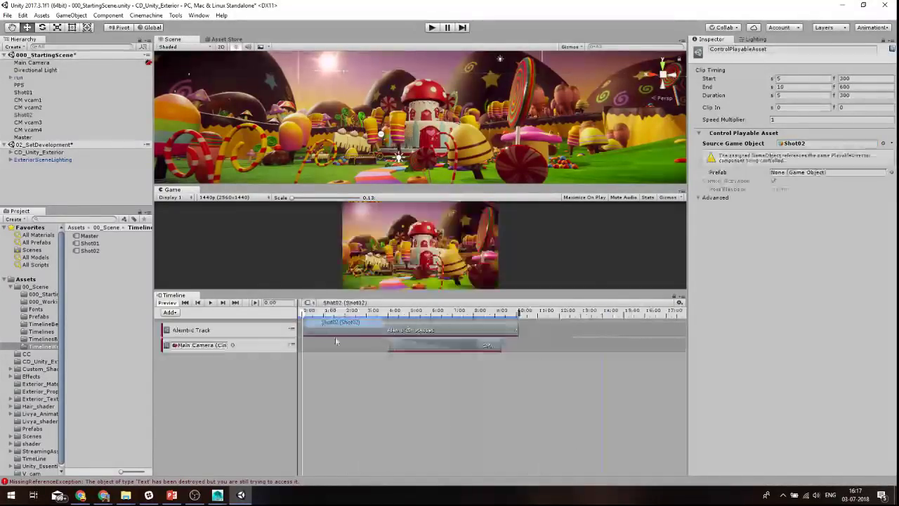
{"action": "left_click", "coordinate": [391, 317]}
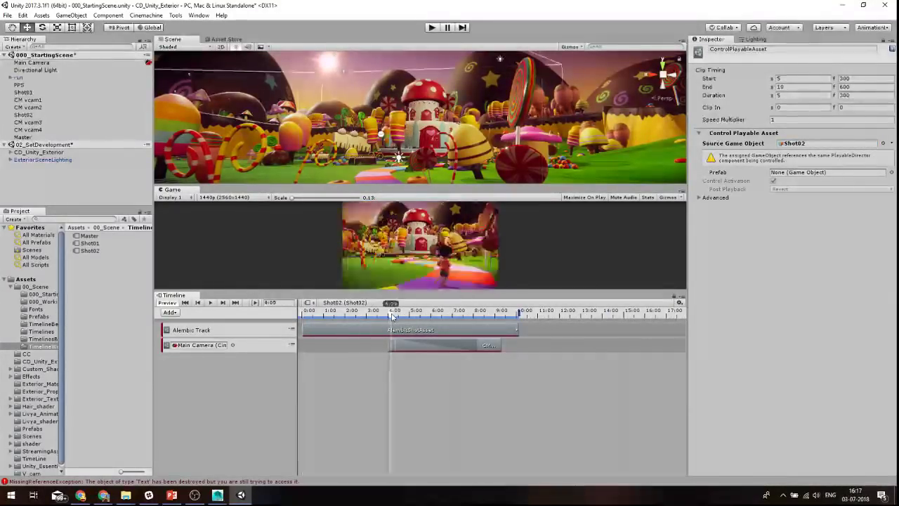
{"action": "left_click", "coordinate": [321, 302]}
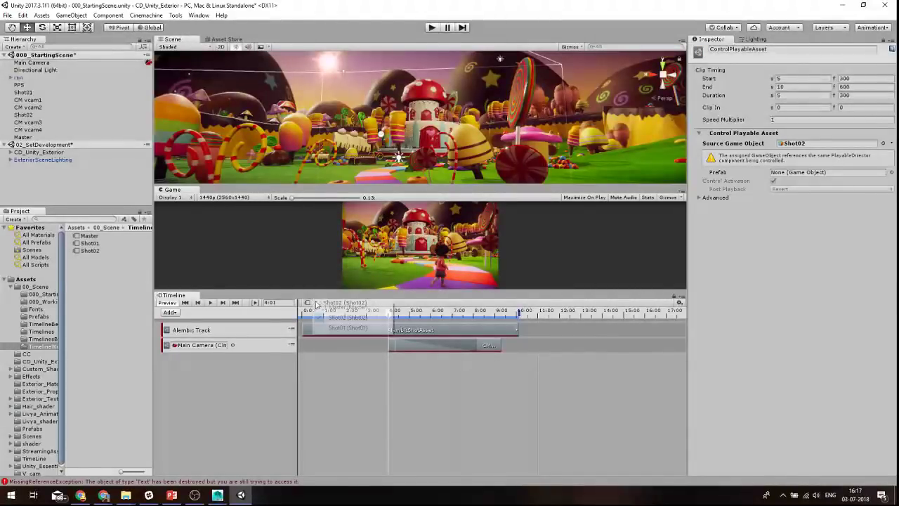
{"action": "left_click", "coordinate": [334, 312]}
{"action": "left_click_drag", "start_coordinate": [442, 316], "coordinate": [535, 317]}
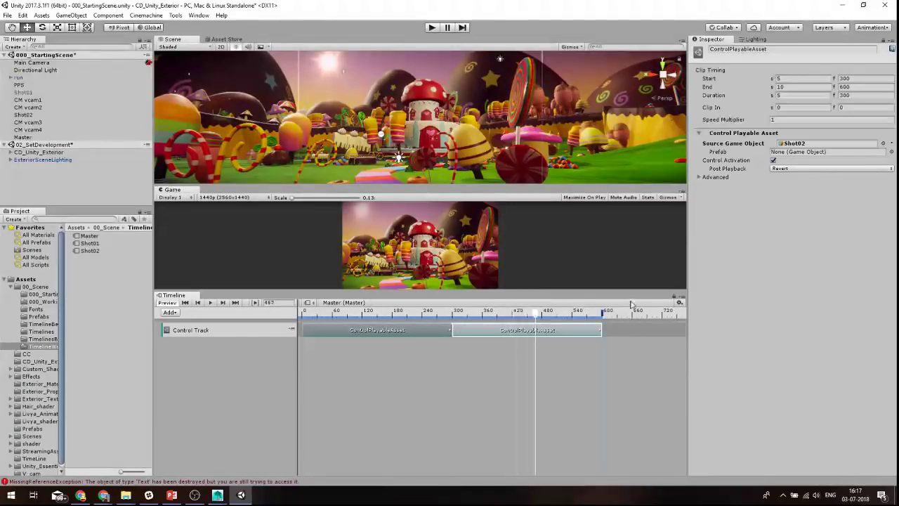
{"action": "left_click", "coordinate": [679, 302]}
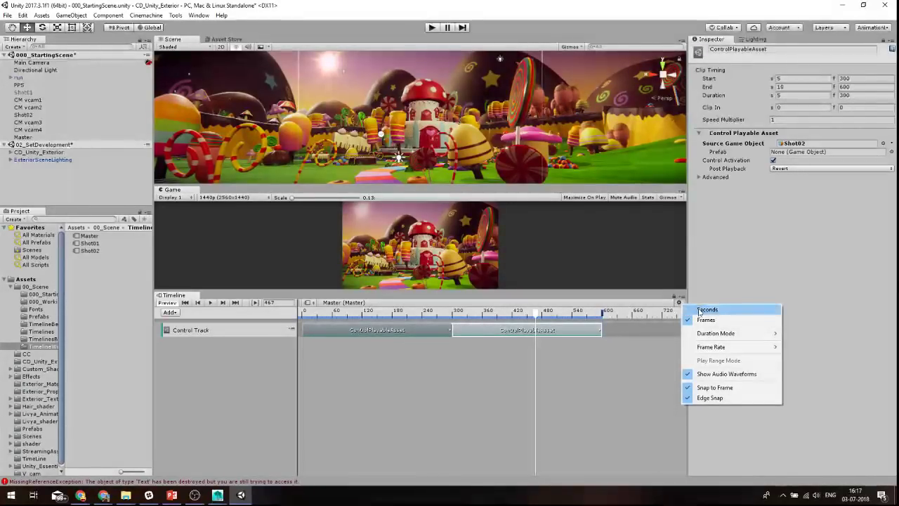
Show the timeline in seconds, preview around 8:39, and zoom the ruler out.
{"action": "left_click", "coordinate": [706, 309]}
{"action": "left_click_drag", "start_coordinate": [519, 314], "coordinate": [574, 318]}
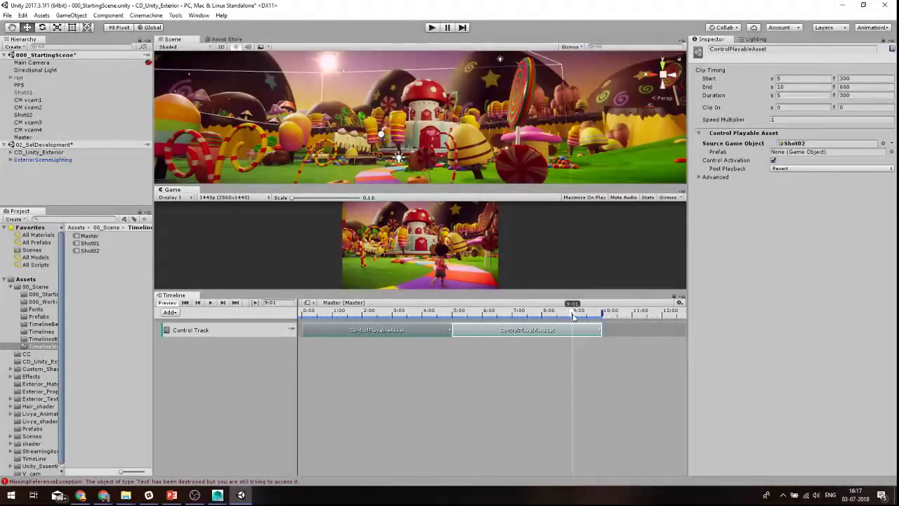
{"action": "left_click_drag", "start_coordinate": [573, 317], "coordinate": [572, 319]}
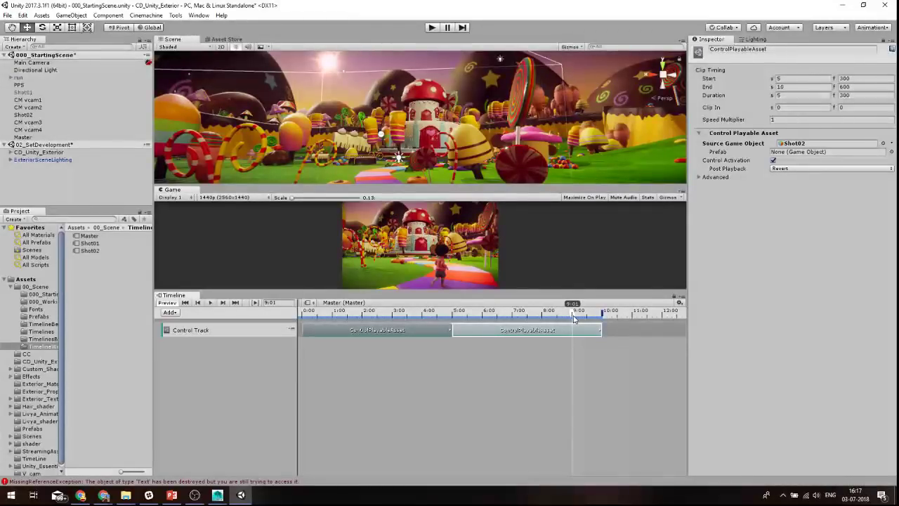
{"action": "scroll", "coordinate": [582, 390], "scroll_direction": "down", "scroll_amount": 3}
{"action": "middle_click_drag", "start_coordinate": [557, 365], "coordinate": [453, 342]}
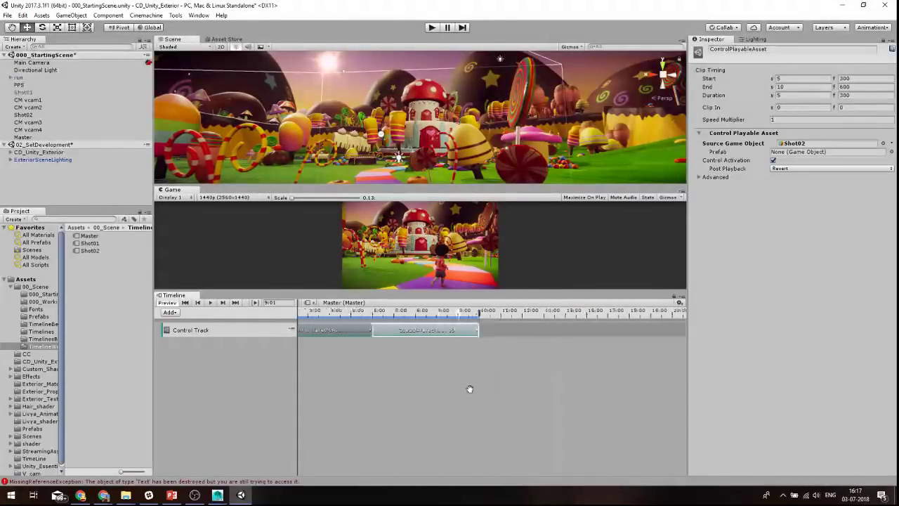
Resize the Shot02 clip's edges and slide it to start at 5:00.
{"action": "mouse_move", "coordinate": [451, 330]}
{"action": "left_mouse_down"}
{"action": "mouse_move", "coordinate": [567, 335]}
{"action": "mouse_move", "coordinate": [560, 330]}
{"action": "left_mouse_up"}
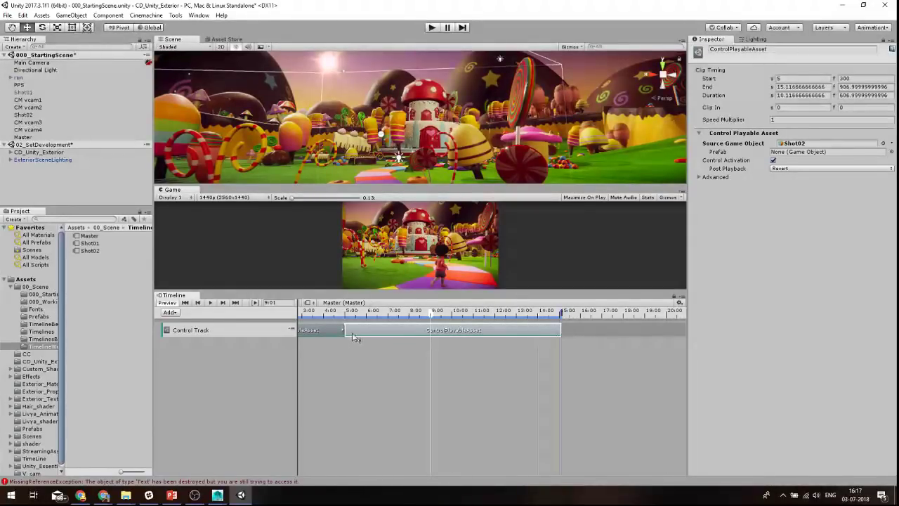
{"action": "left_click_drag", "start_coordinate": [346, 330], "coordinate": [437, 333]}
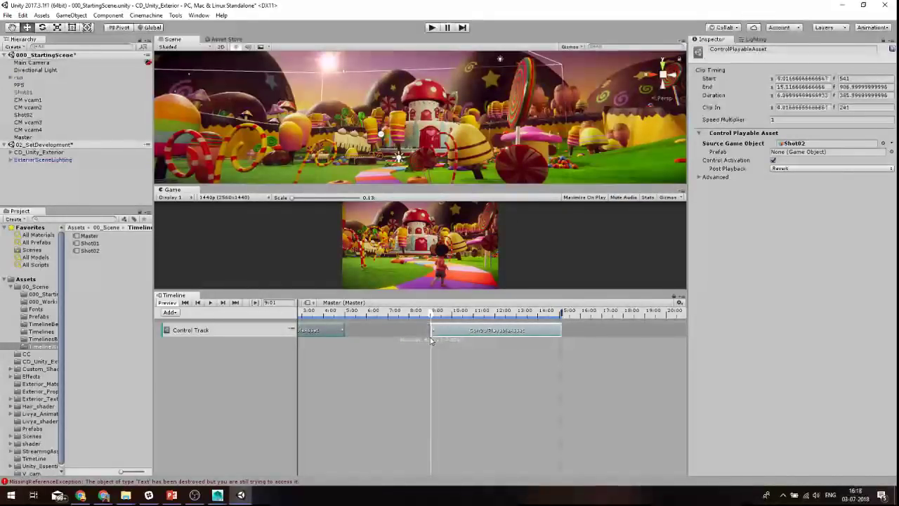
{"action": "middle_click_drag", "start_coordinate": [531, 362], "coordinate": [590, 362]}
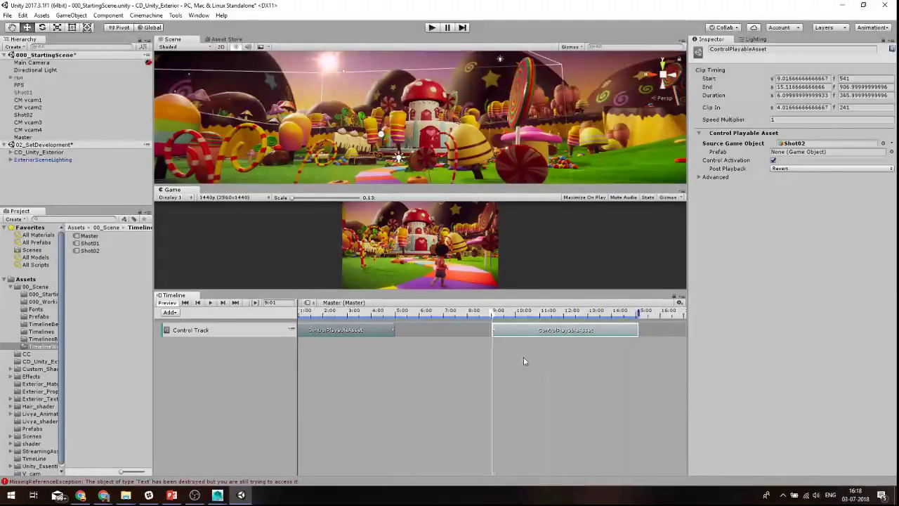
{"action": "scroll", "coordinate": [524, 357], "scroll_direction": "up", "scroll_amount": 3}
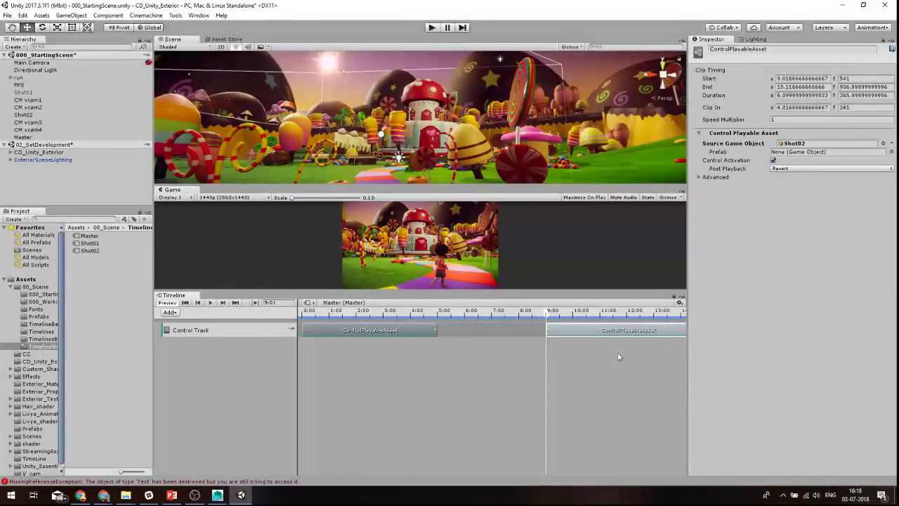
{"action": "mouse_move", "coordinate": [609, 331]}
{"action": "left_mouse_down"}
{"action": "mouse_move", "coordinate": [469, 337]}
{"action": "mouse_move", "coordinate": [439, 316]}
{"action": "mouse_move", "coordinate": [451, 316]}
{"action": "left_mouse_up"}
{"action": "left_click", "coordinate": [437, 315]}
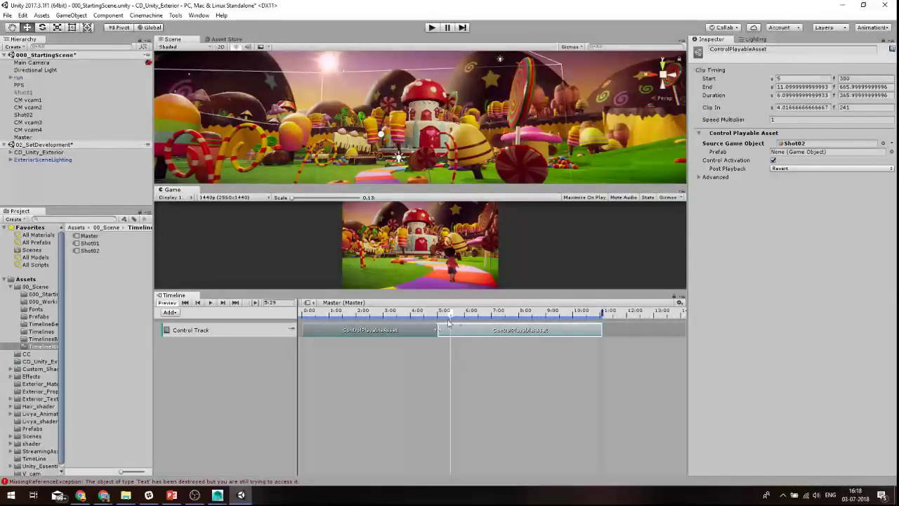
Play back the shot change, trim Shot02's clip-in later, and mark the 8:38 cut point.
{"action": "left_click_drag", "start_coordinate": [447, 316], "coordinate": [436, 320]}
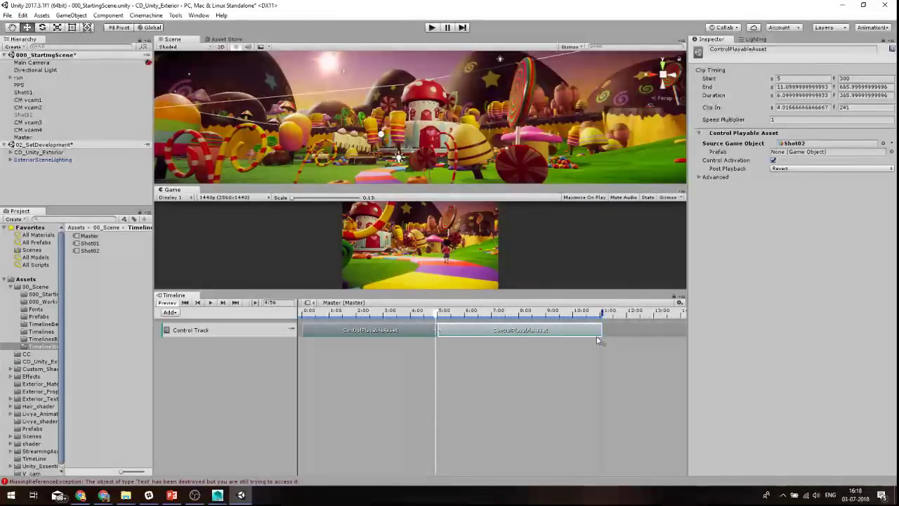
{"action": "left_click_drag", "start_coordinate": [436, 311], "coordinate": [246, 316]}
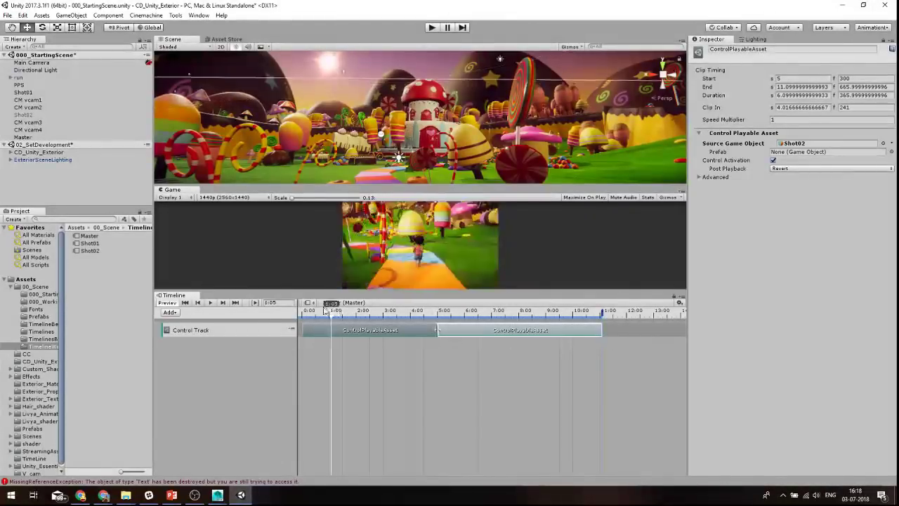
{"action": "left_click", "coordinate": [210, 302]}
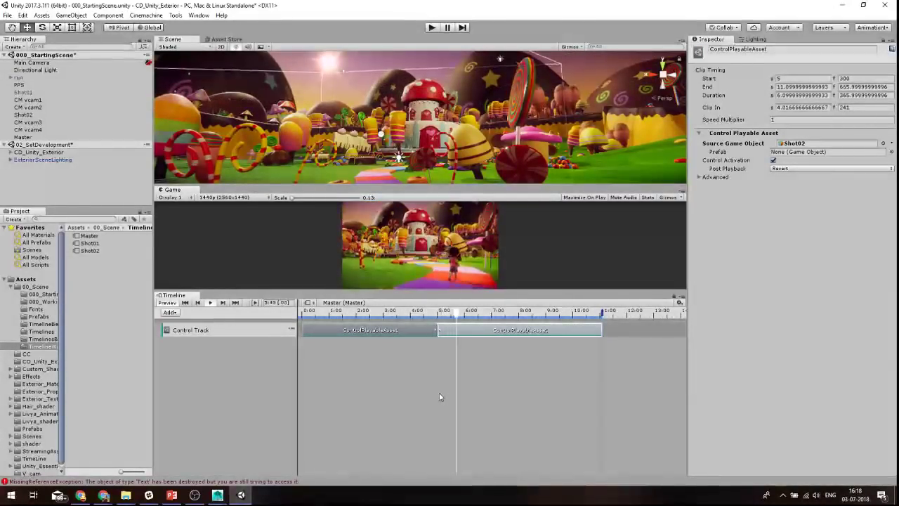
{"action": "left_click", "coordinate": [454, 309]}
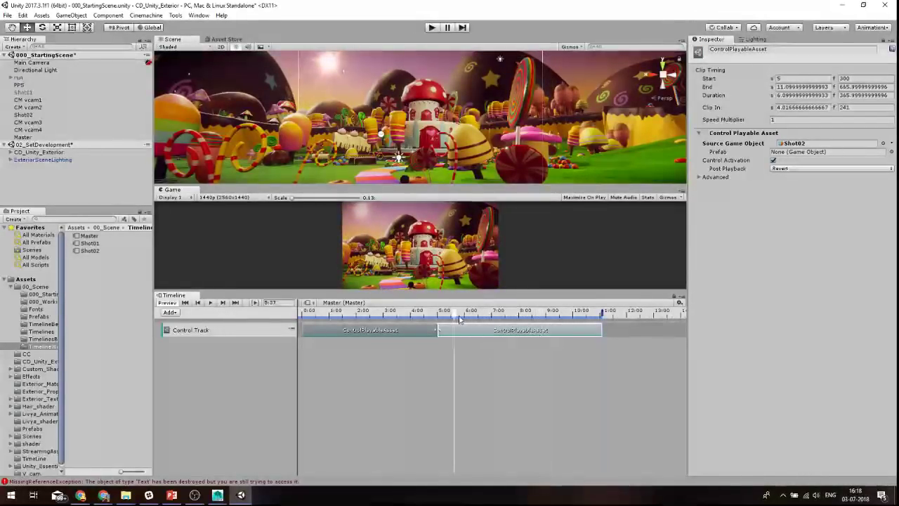
{"action": "left_click_drag", "start_coordinate": [440, 332], "coordinate": [493, 333]}
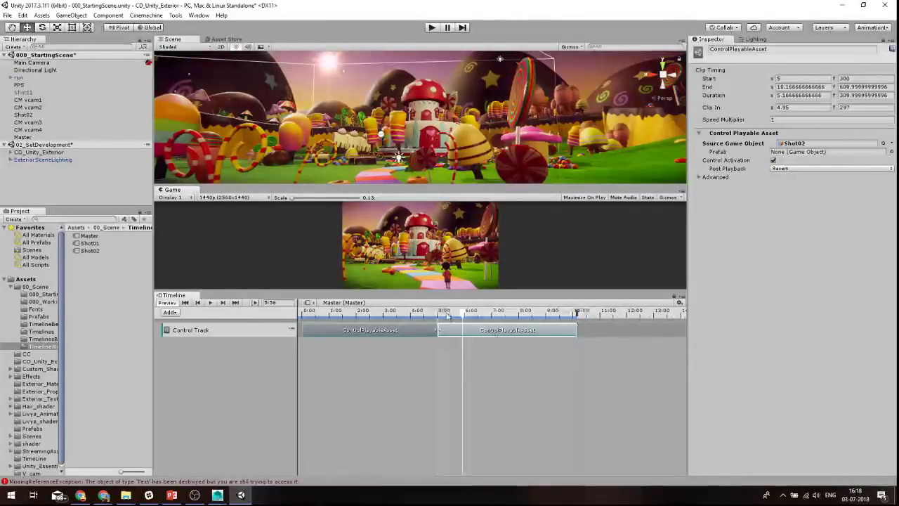
{"action": "mouse_move", "coordinate": [435, 311]}
{"action": "left_mouse_down"}
{"action": "mouse_move", "coordinate": [450, 324]}
{"action": "mouse_move", "coordinate": [490, 319]}
{"action": "mouse_move", "coordinate": [535, 330]}
{"action": "left_mouse_up"}
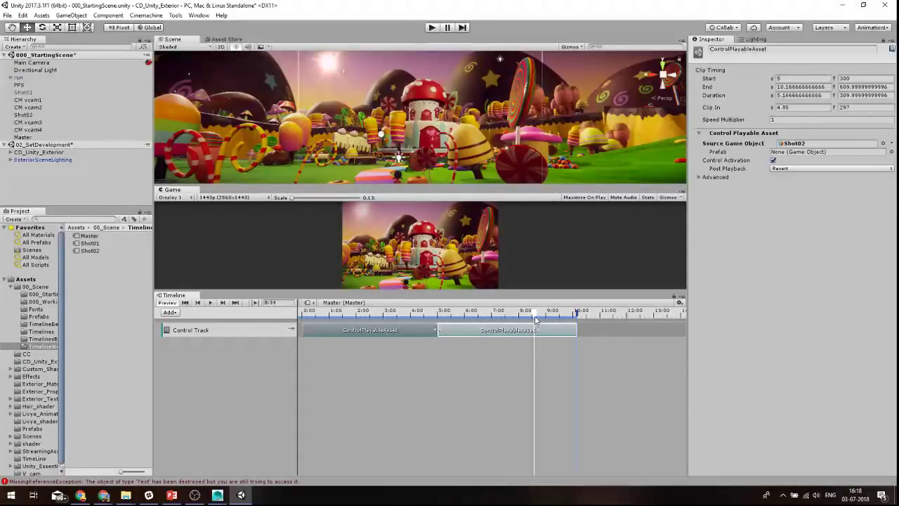
{"action": "left_click_drag", "start_coordinate": [535, 330], "coordinate": [534, 339]}
Trim the second clip to end at 8:38 and rename the first clip Shot01.
{"action": "left_click", "coordinate": [389, 312]}
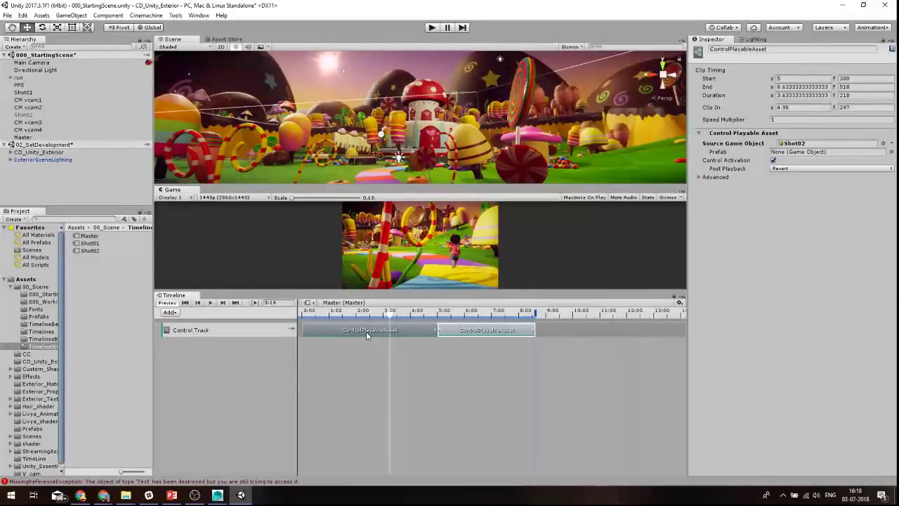
{"action": "left_click", "coordinate": [366, 331]}
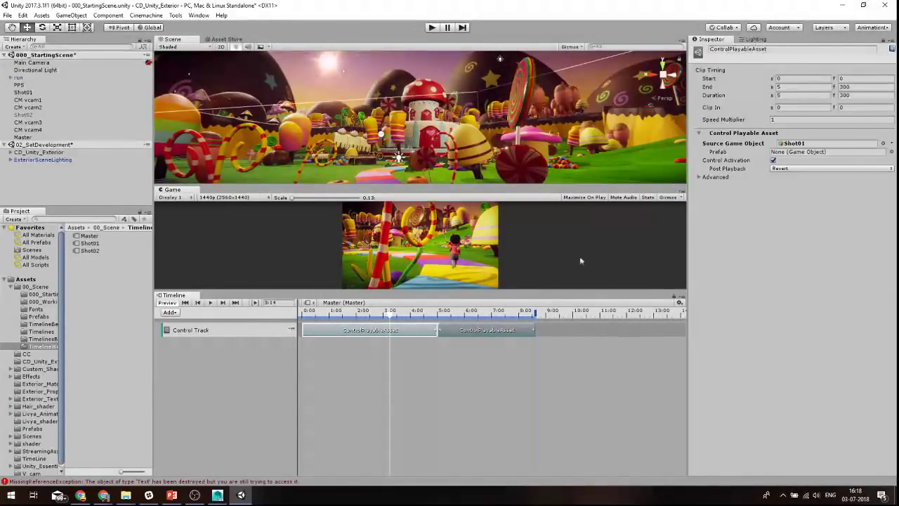
{"action": "left_click", "coordinate": [784, 48]}
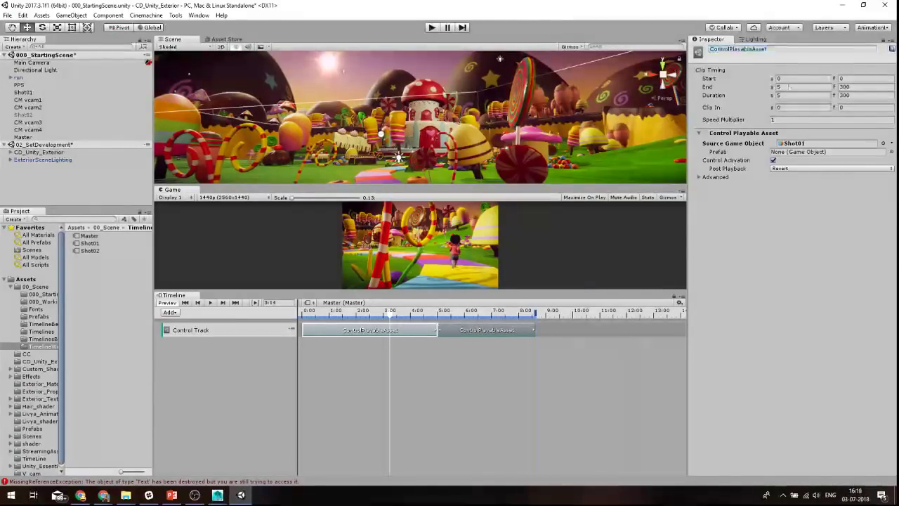
{"action": "type", "text": "Shot01"}
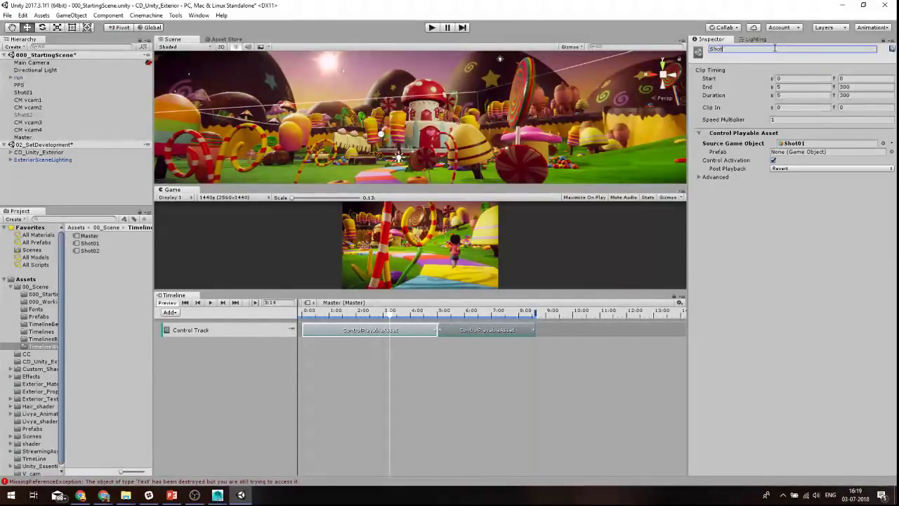
Rename the second clip Shot02, rewind to the start, and deselect the clips.
{"action": "left_click", "coordinate": [471, 330]}
{"action": "left_click", "coordinate": [776, 49]}
{"action": "type", "text": "Sh"}
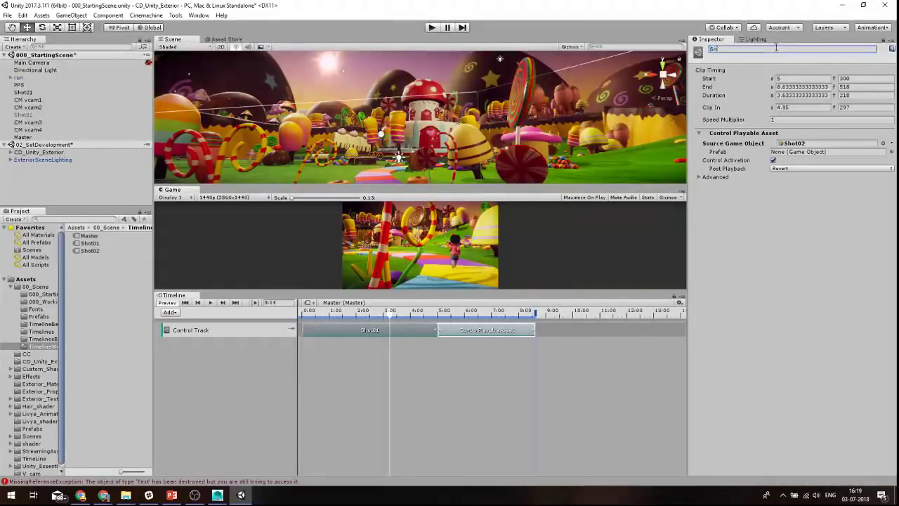
{"action": "type", "text": "ot02"}
{"action": "left_click", "coordinate": [307, 312]}
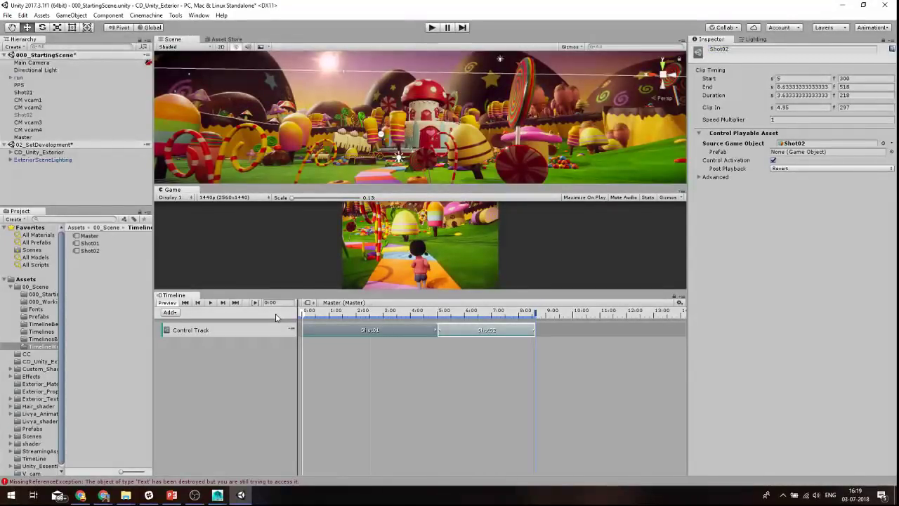
{"action": "left_click", "coordinate": [372, 359]}
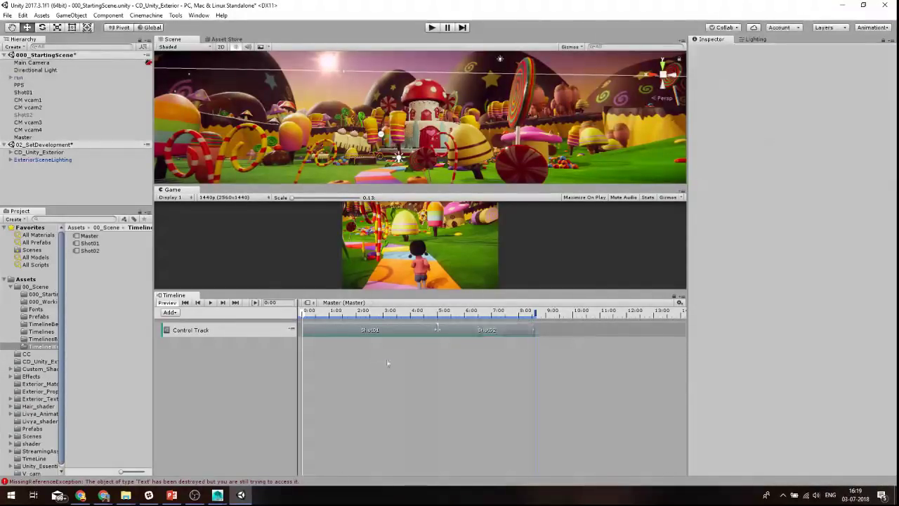
{"action": "left_click_drag", "start_coordinate": [387, 362], "coordinate": [478, 324]}
{"action": "left_click", "coordinate": [419, 359]}
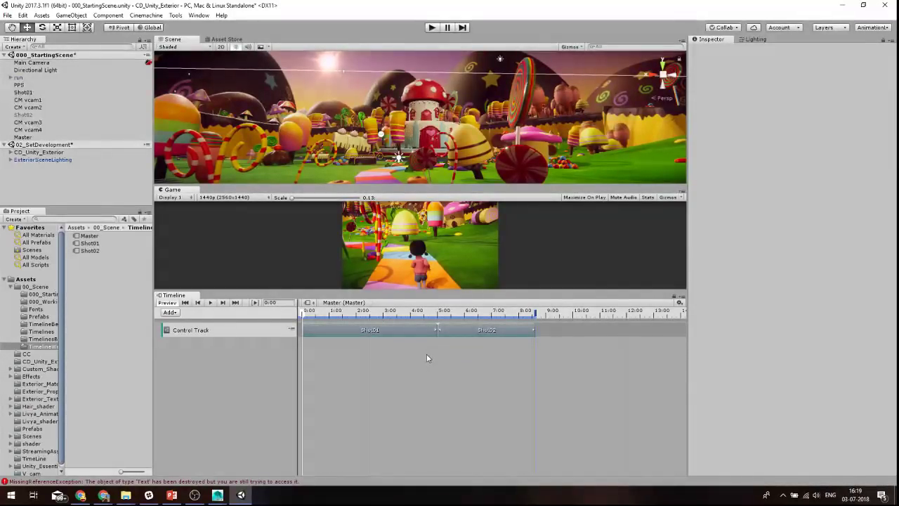
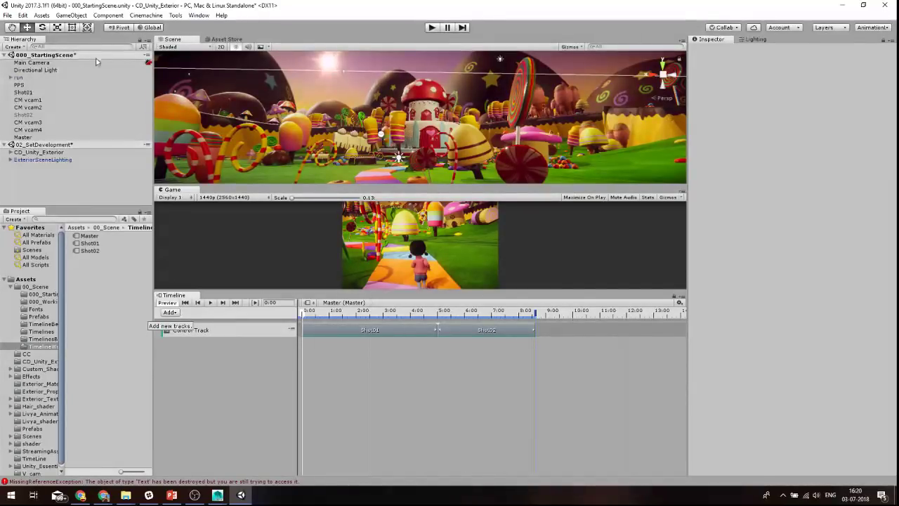
Add a UI Image to the scene, creating a Canvas and EventSystem, and enlarge the Game view.
{"action": "left_click", "coordinate": [71, 15]}
{"action": "mouse_move", "coordinate": [109, 111]}
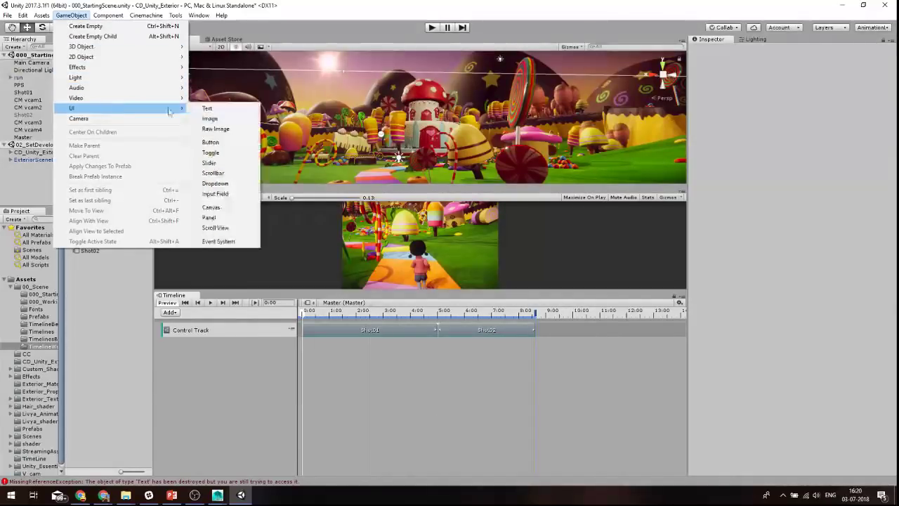
{"action": "left_click", "coordinate": [215, 120]}
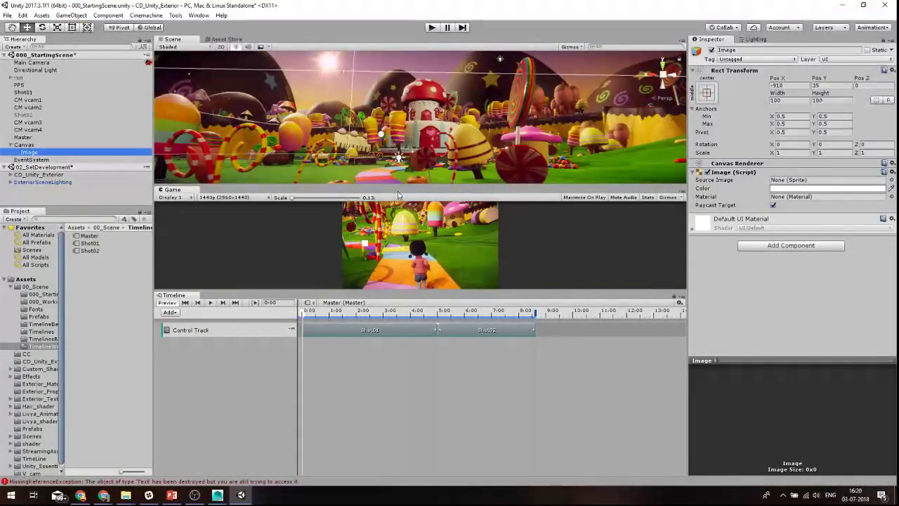
{"action": "left_click_drag", "start_coordinate": [395, 184], "coordinate": [395, 166]}
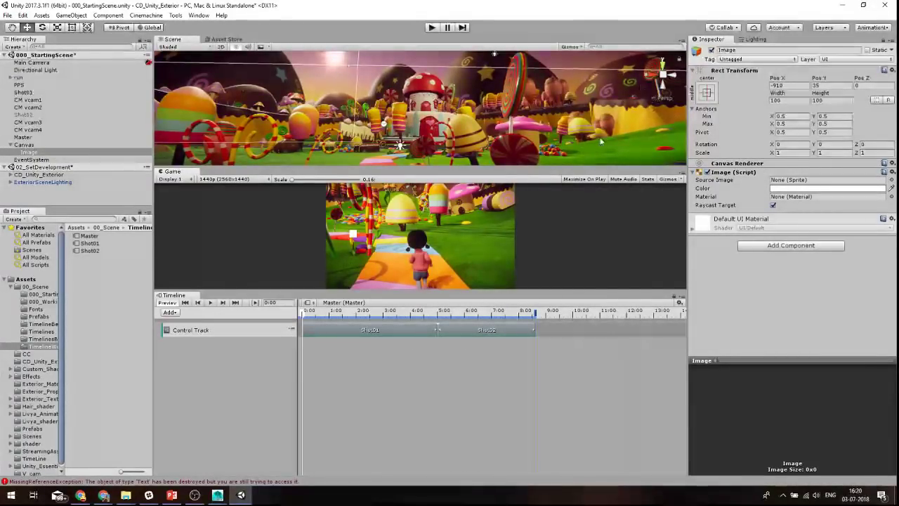
Stretch the Image to fill the whole Canvas using the stretch-stretch anchor preset.
{"action": "left_click", "coordinate": [708, 96]}
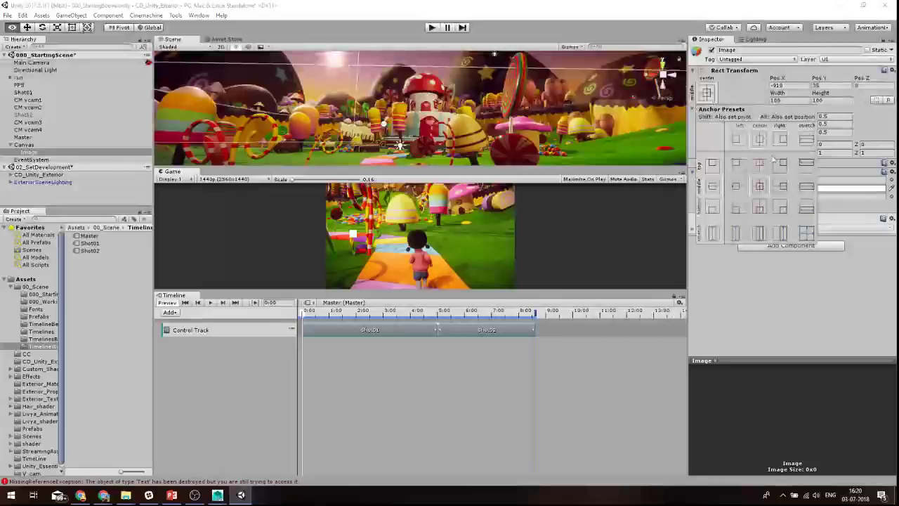
{"action": "left_click", "coordinate": [808, 238], "text": "alt"}
{"action": "left_click", "coordinate": [466, 288]}
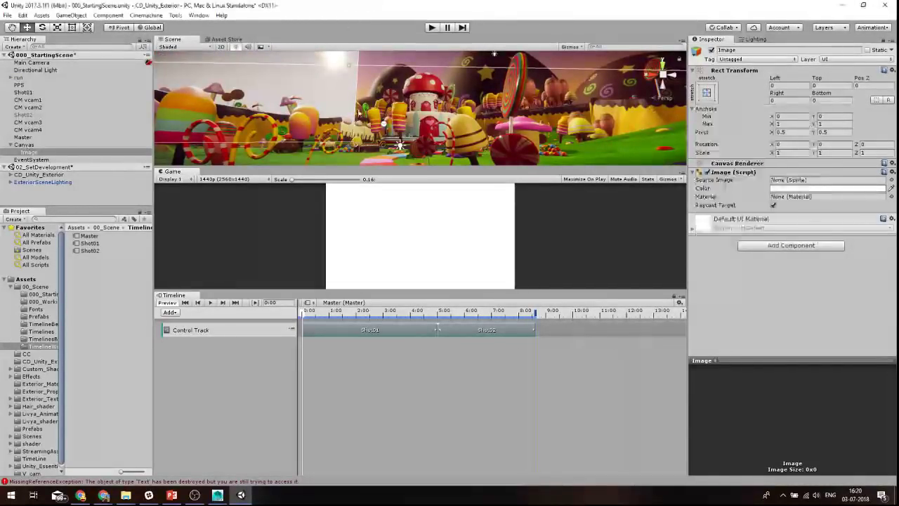
Set the Image colour to black with zero alpha.
{"action": "left_click", "coordinate": [816, 189]}
{"action": "left_click_drag", "start_coordinate": [815, 92], "coordinate": [862, 136]}
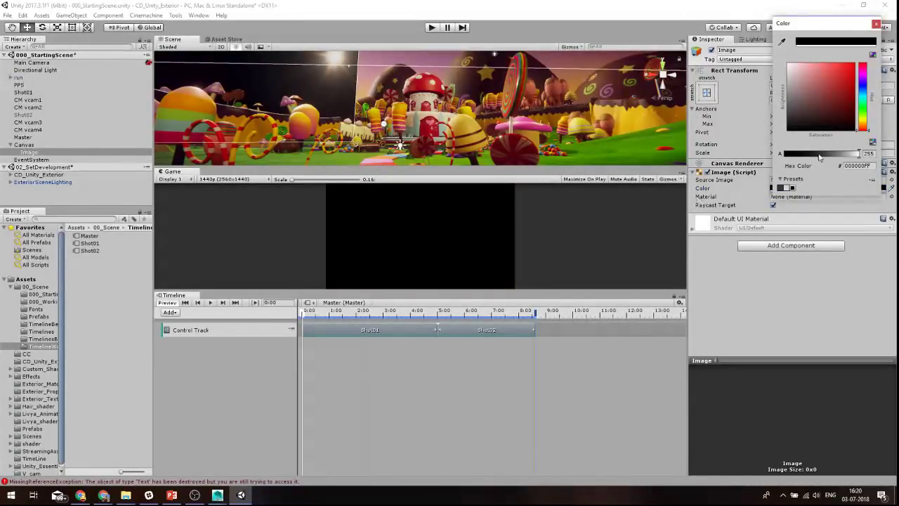
{"action": "left_click_drag", "start_coordinate": [820, 156], "coordinate": [783, 153]}
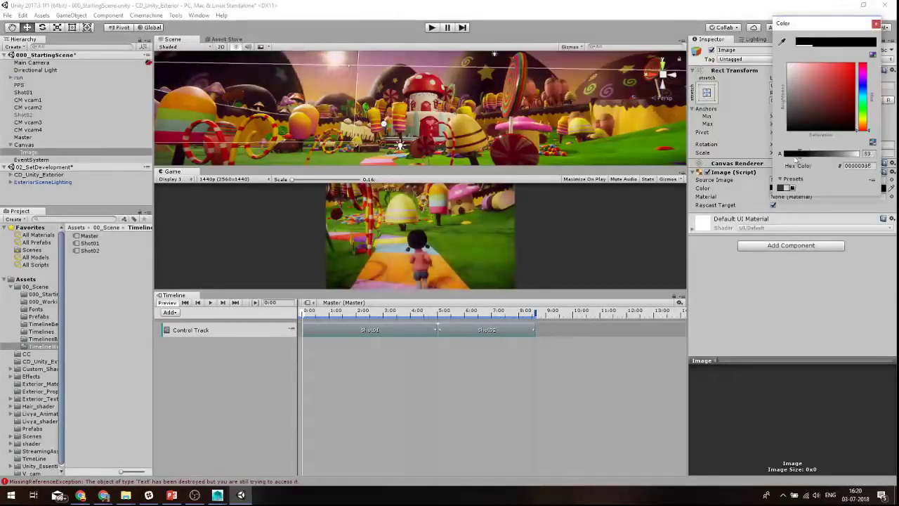
{"action": "left_click", "coordinate": [874, 25]}
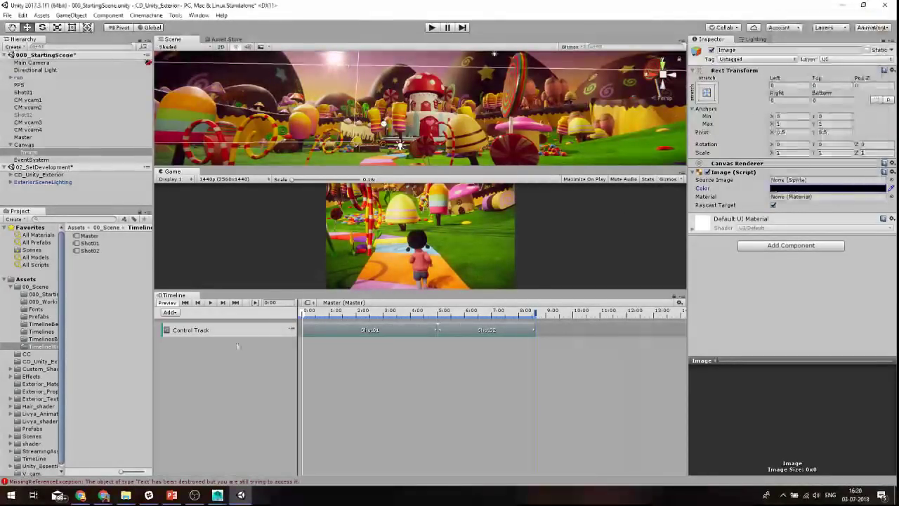
{"action": "left_click", "coordinate": [168, 315]}
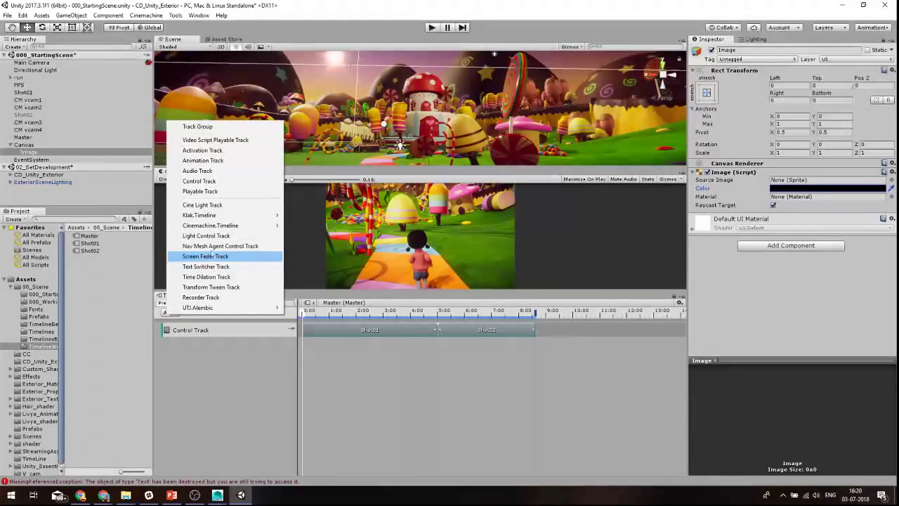
Add a Screen Fader Track below the Control Track and bind it to the Canvas Image.
{"action": "mouse_move", "coordinate": [221, 214]}
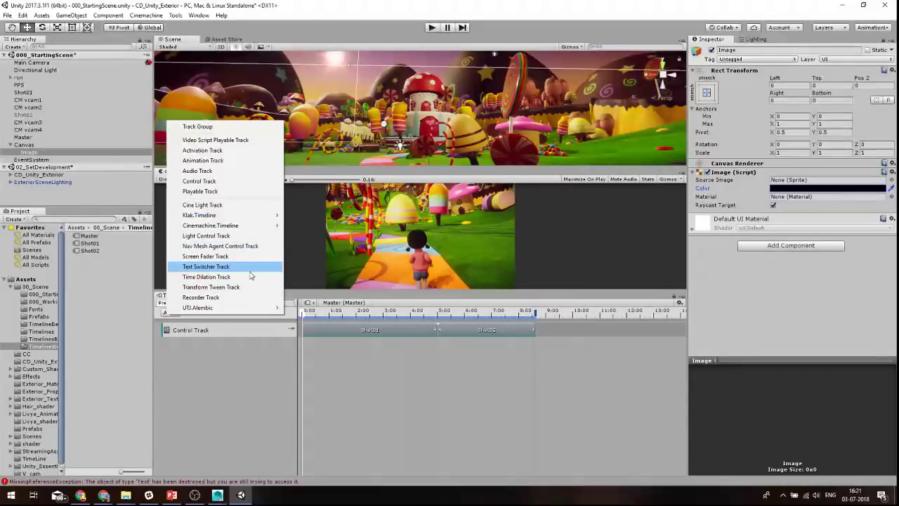
{"action": "left_click", "coordinate": [214, 258]}
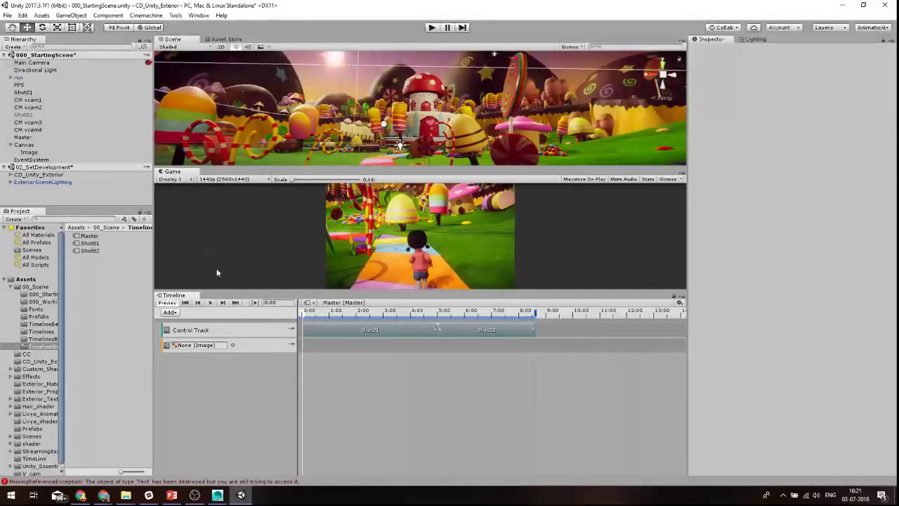
{"action": "mouse_move", "coordinate": [28, 152]}
{"action": "left_mouse_down"}
{"action": "mouse_move", "coordinate": [195, 314]}
{"action": "mouse_move", "coordinate": [208, 347]}
{"action": "left_mouse_up"}
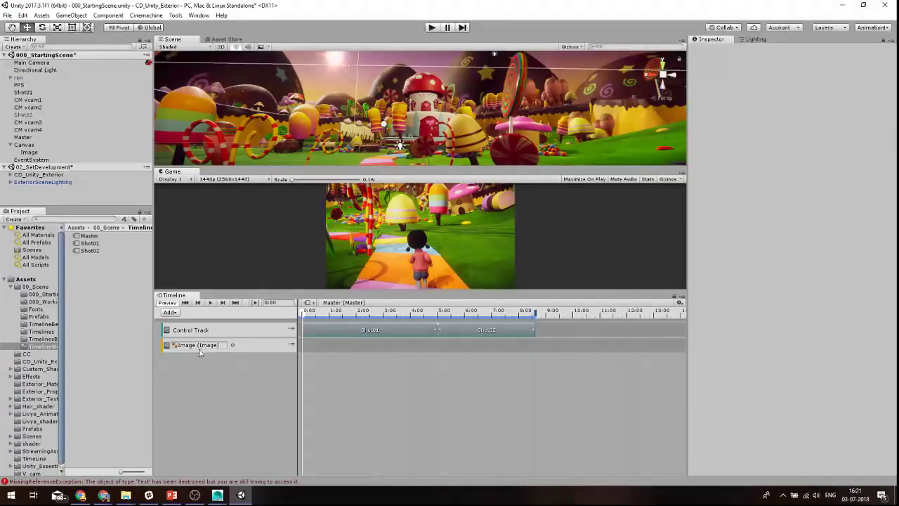
{"action": "left_click_drag", "start_coordinate": [346, 346], "coordinate": [466, 346]}
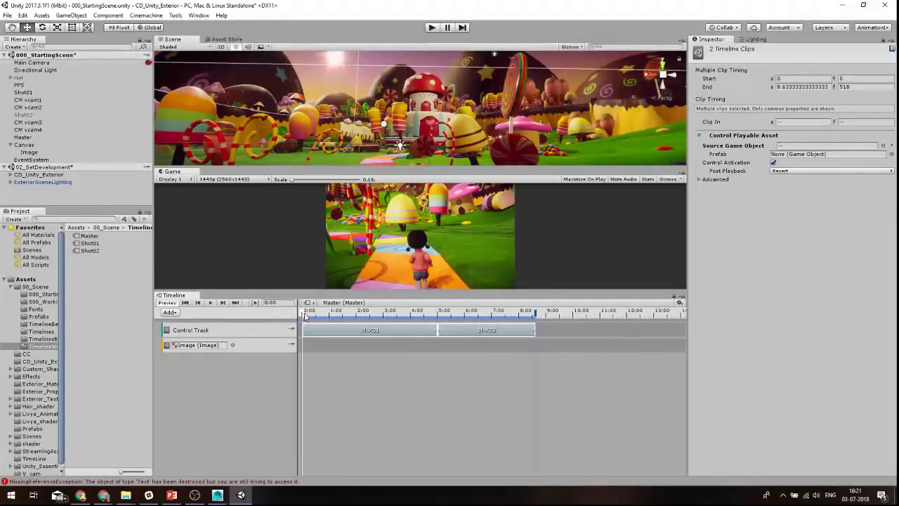
Shift the Shot01 and Shot02 clips later so they start at about 1.43 s.
{"action": "left_click", "coordinate": [417, 351]}
{"action": "left_click_drag", "start_coordinate": [417, 351], "coordinate": [470, 338]}
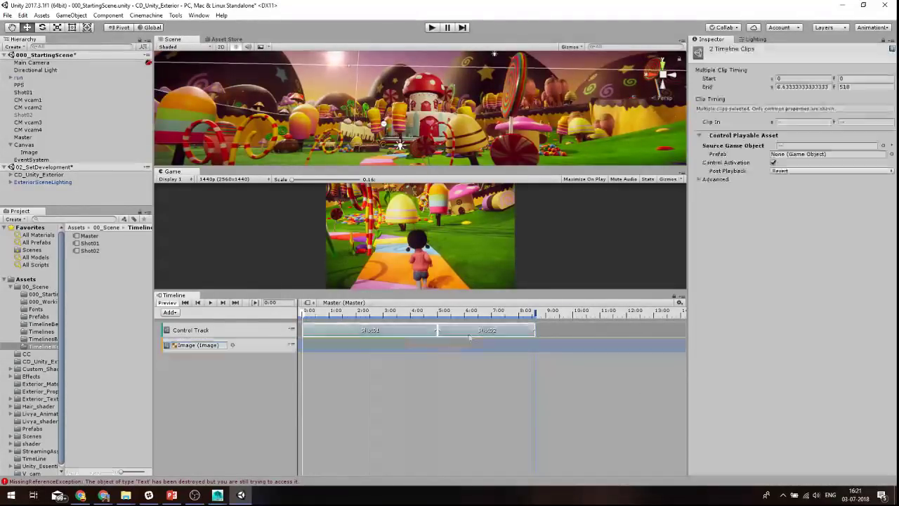
{"action": "left_click_drag", "start_coordinate": [407, 337], "coordinate": [446, 336]}
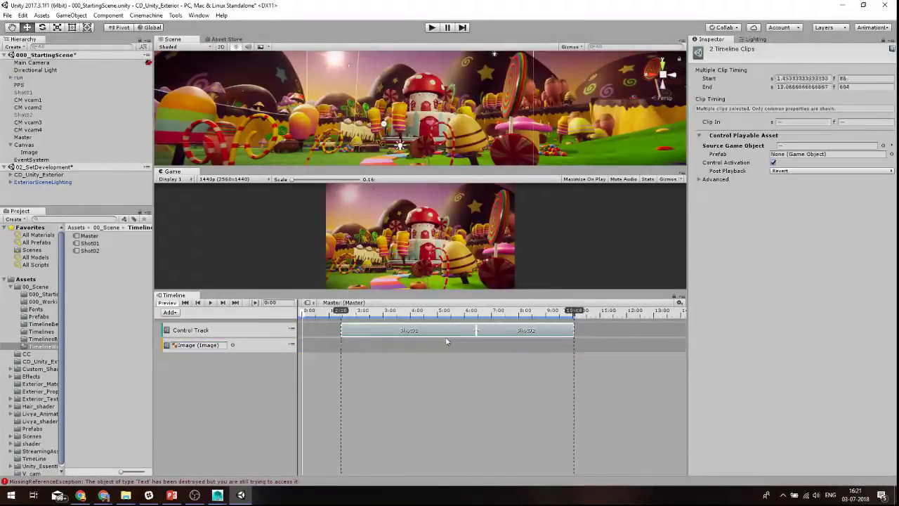
Add a black Screen Fader clip to the Image track, trimmed to 2.15 s, and scrub to check it.
{"action": "left_click", "coordinate": [277, 344]}
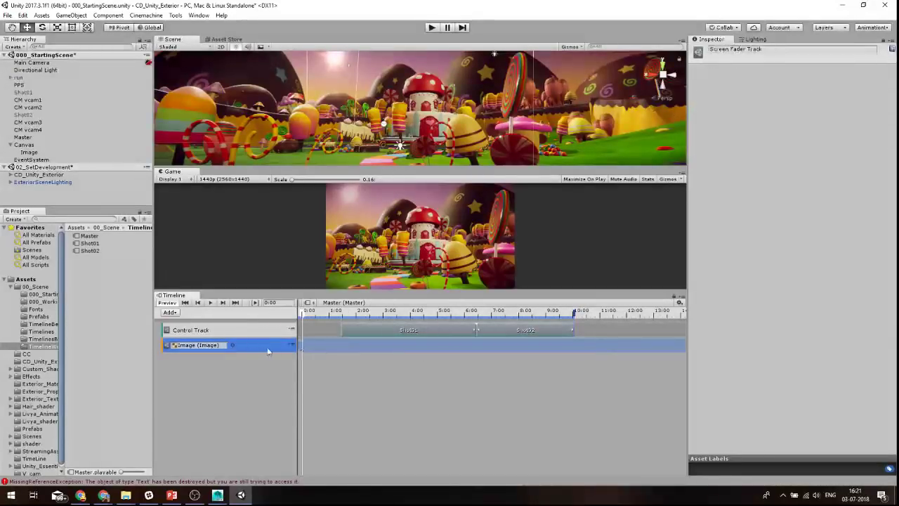
{"action": "right_click", "coordinate": [314, 346]}
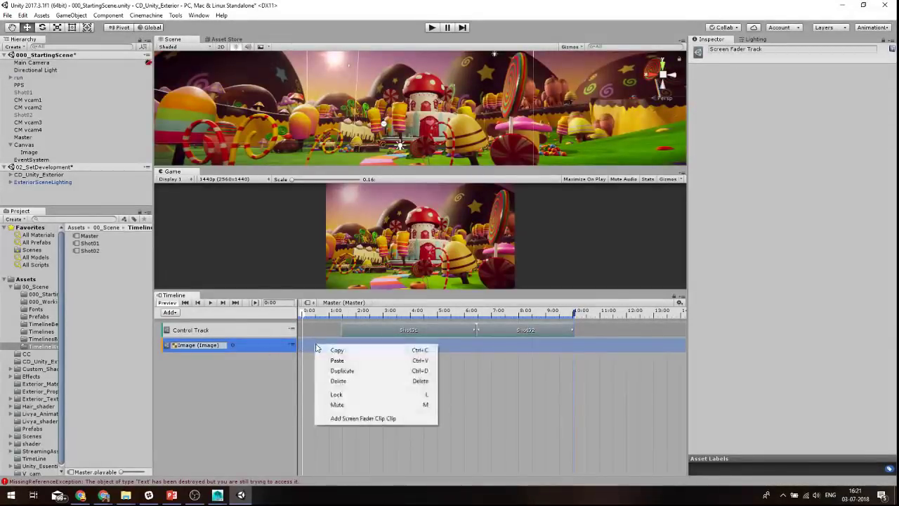
{"action": "left_click", "coordinate": [367, 421]}
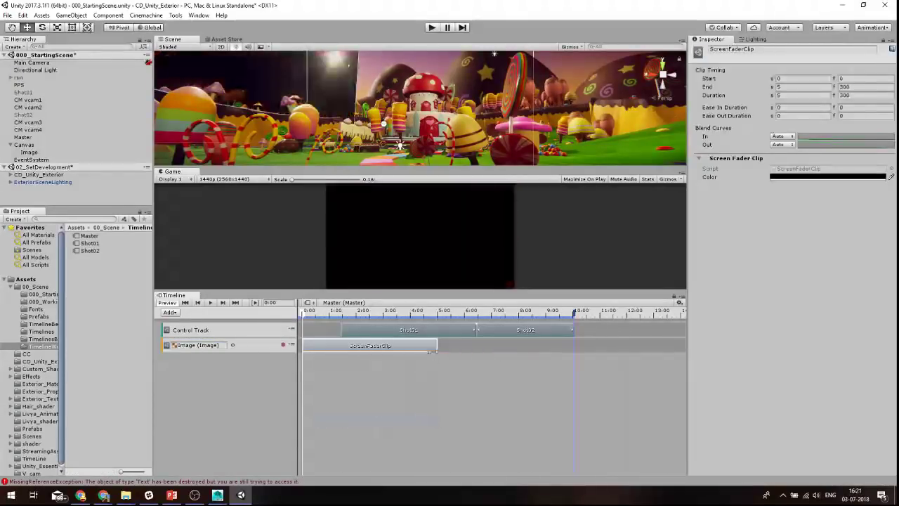
{"action": "left_click_drag", "start_coordinate": [383, 357], "coordinate": [358, 356]}
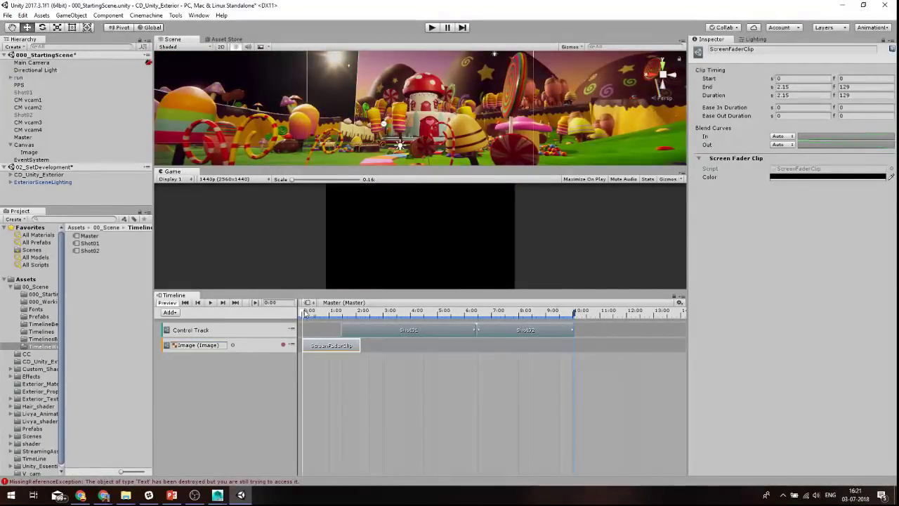
{"action": "left_click_drag", "start_coordinate": [304, 311], "coordinate": [368, 322]}
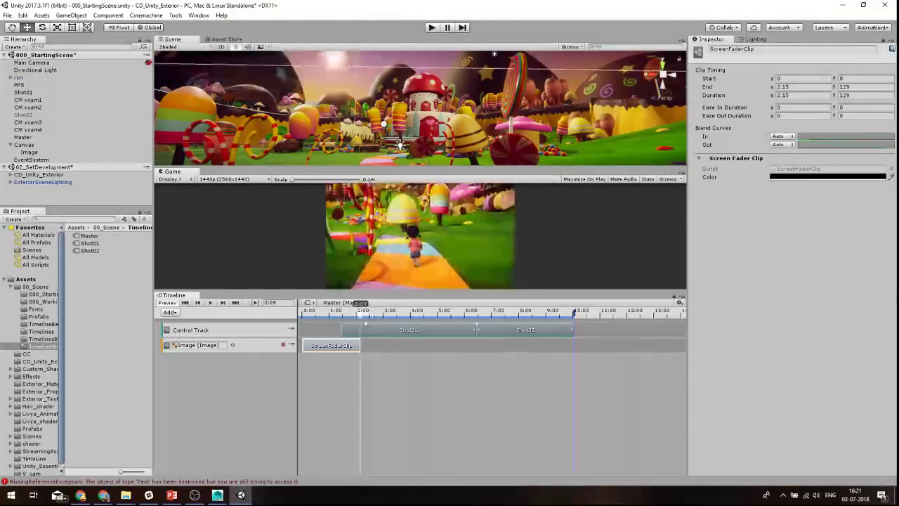
{"action": "mouse_move", "coordinate": [368, 322]}
{"action": "left_mouse_down"}
{"action": "mouse_move", "coordinate": [345, 323]}
{"action": "mouse_move", "coordinate": [359, 317]}
{"action": "left_mouse_up"}
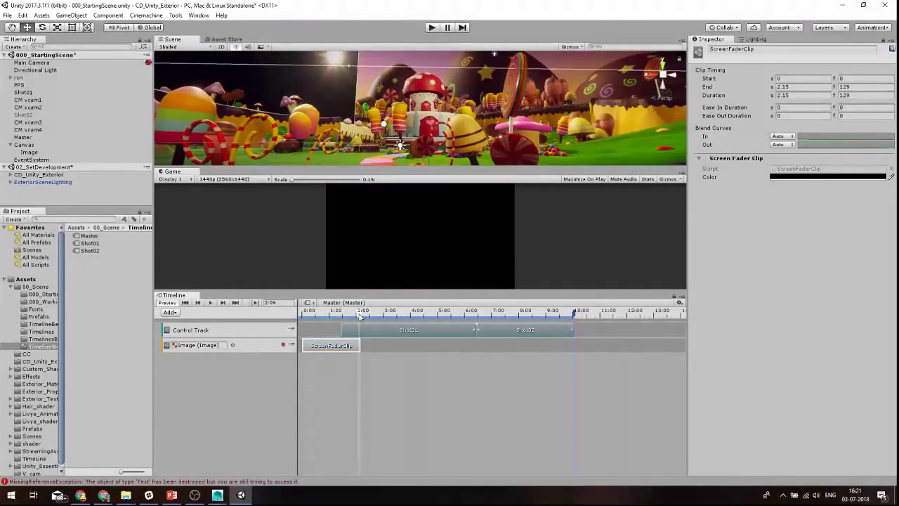
Add a second Screen Fader clip with its colour alpha lowered to 36.
{"action": "right_click", "coordinate": [372, 345]}
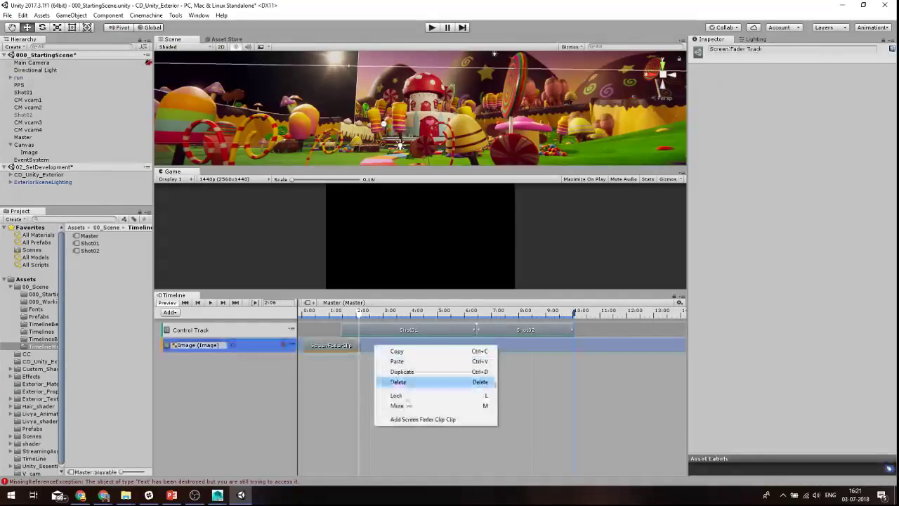
{"action": "left_click", "coordinate": [415, 420]}
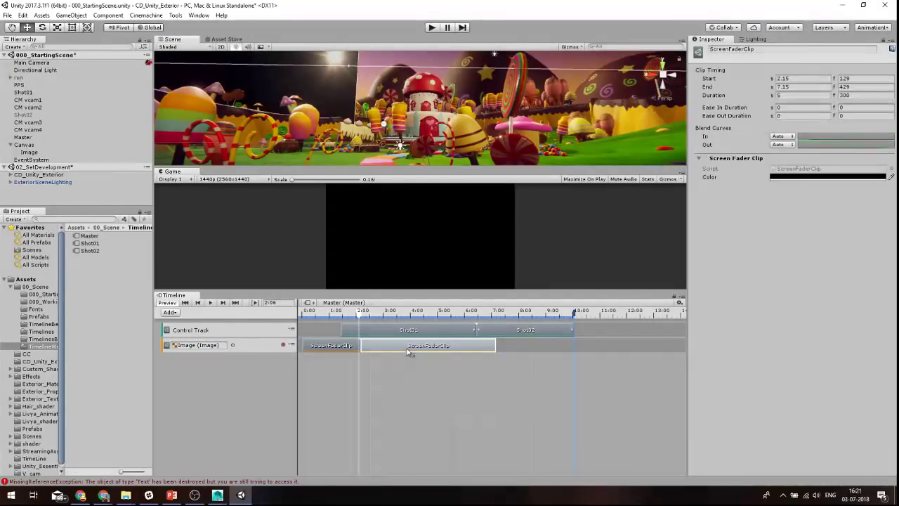
{"action": "left_click", "coordinate": [780, 177]}
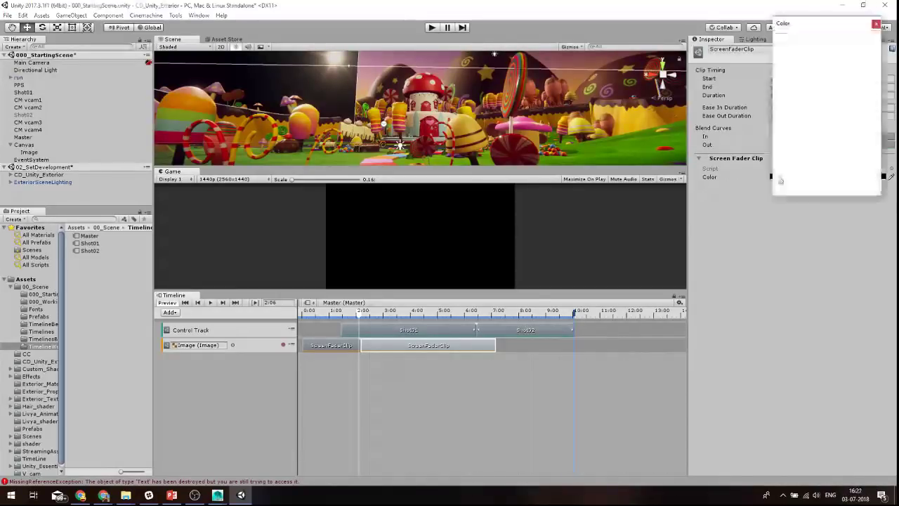
{"action": "left_click_drag", "start_coordinate": [805, 154], "coordinate": [778, 161]}
{"action": "left_click", "coordinate": [876, 24]}
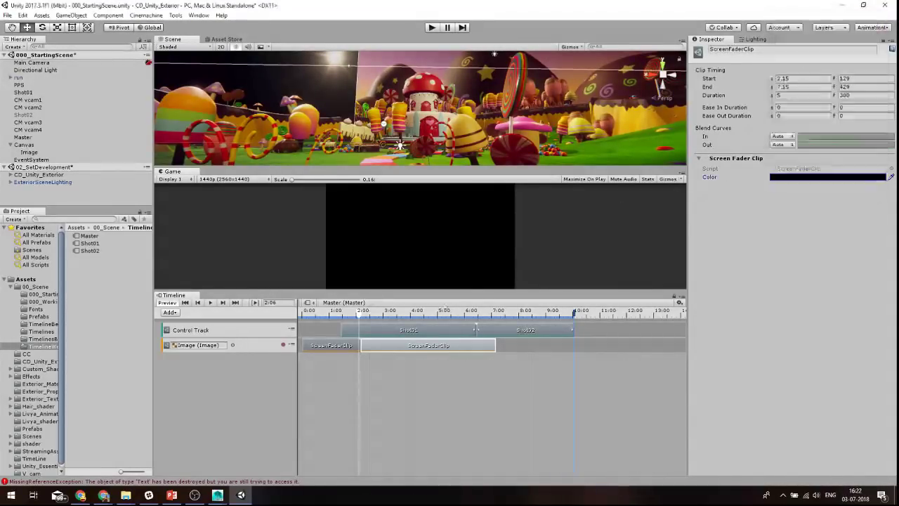
{"action": "mouse_move", "coordinate": [360, 313]}
{"action": "left_mouse_down"}
{"action": "mouse_move", "coordinate": [351, 316]}
{"action": "mouse_move", "coordinate": [372, 318]}
{"action": "left_mouse_up"}
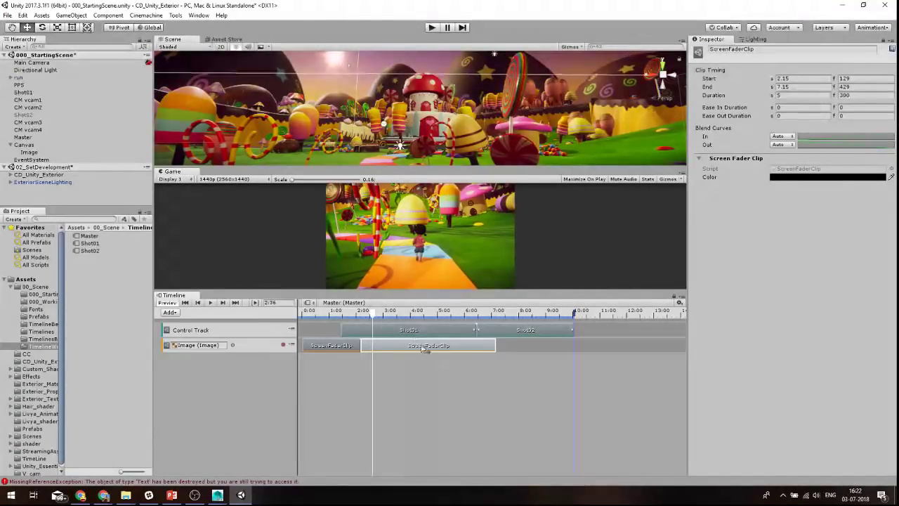
Overlap the second fader onto the first for a 1.3 s ease-in, then play the fade-in.
{"action": "left_click_drag", "start_coordinate": [442, 347], "coordinate": [417, 350]}
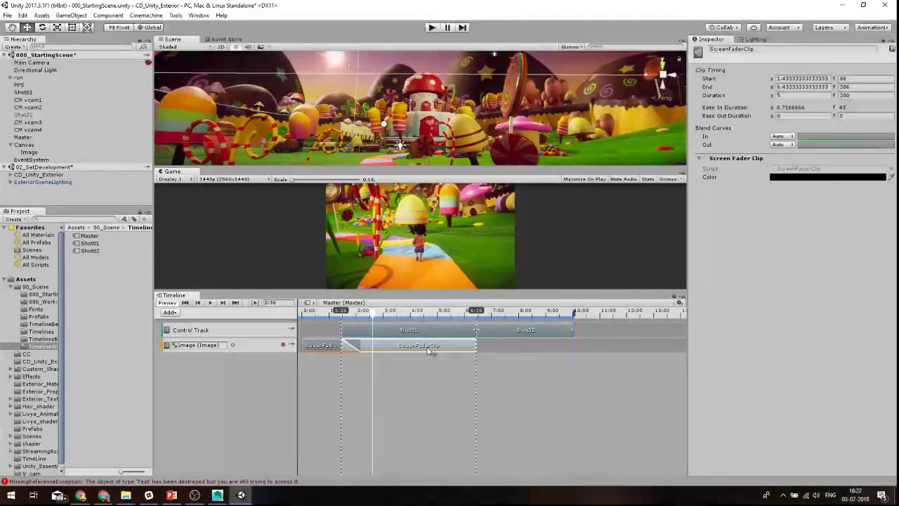
{"action": "left_click", "coordinate": [304, 316]}
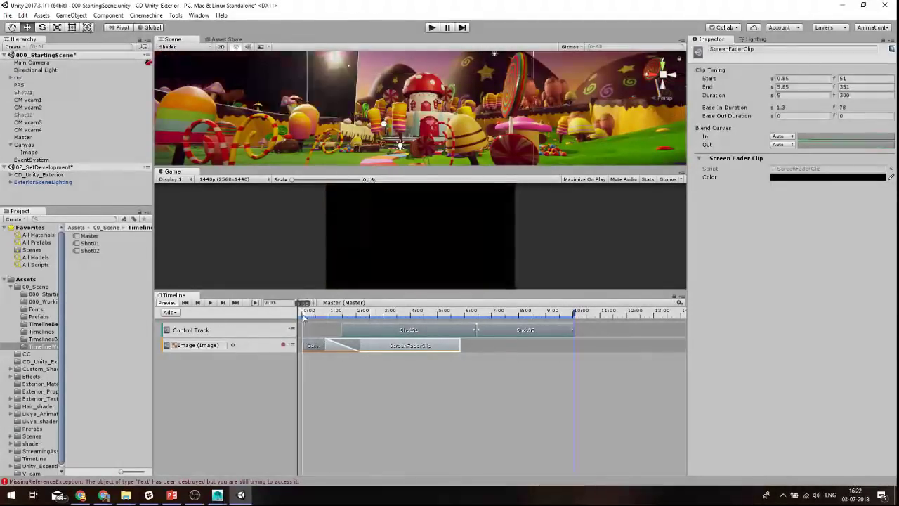
{"action": "left_click", "coordinate": [210, 303]}
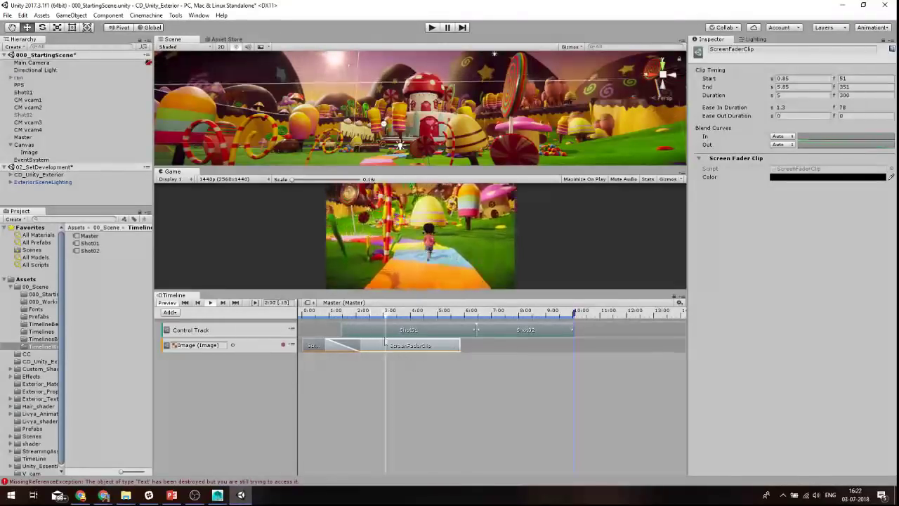
{"action": "left_click", "coordinate": [324, 311]}
{"action": "left_click_drag", "start_coordinate": [325, 311], "coordinate": [339, 314]}
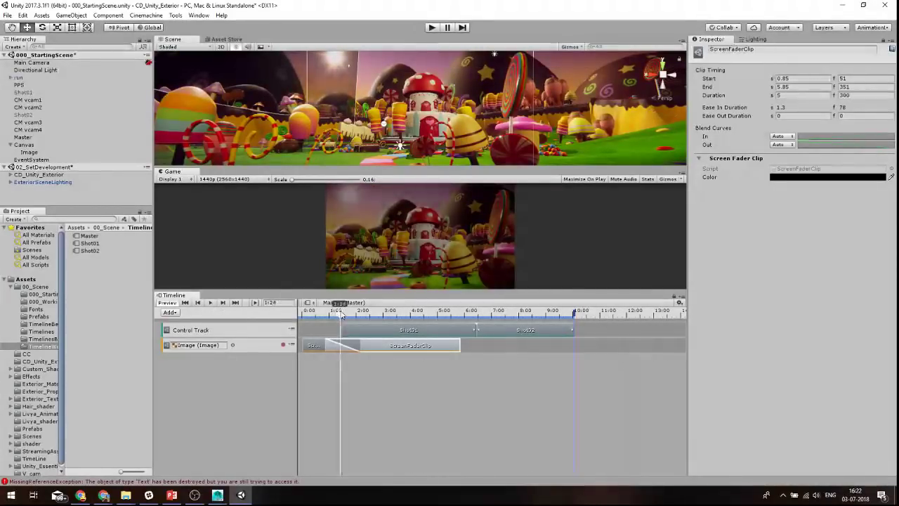
{"action": "mouse_move", "coordinate": [527, 361]}
{"action": "left_mouse_down"}
{"action": "mouse_move", "coordinate": [467, 322]}
{"action": "mouse_move", "coordinate": [488, 334]}
{"action": "left_mouse_up"}
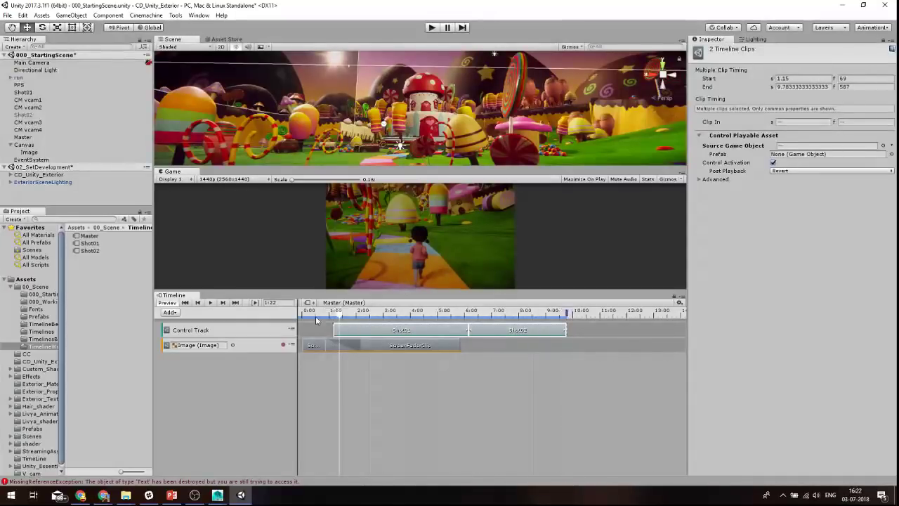
Slide Shot01 and Shot02 earlier so they run from 0.93 s to 9.57 s.
{"action": "left_click", "coordinate": [337, 315]}
{"action": "left_click_drag", "start_coordinate": [337, 316], "coordinate": [328, 314]}
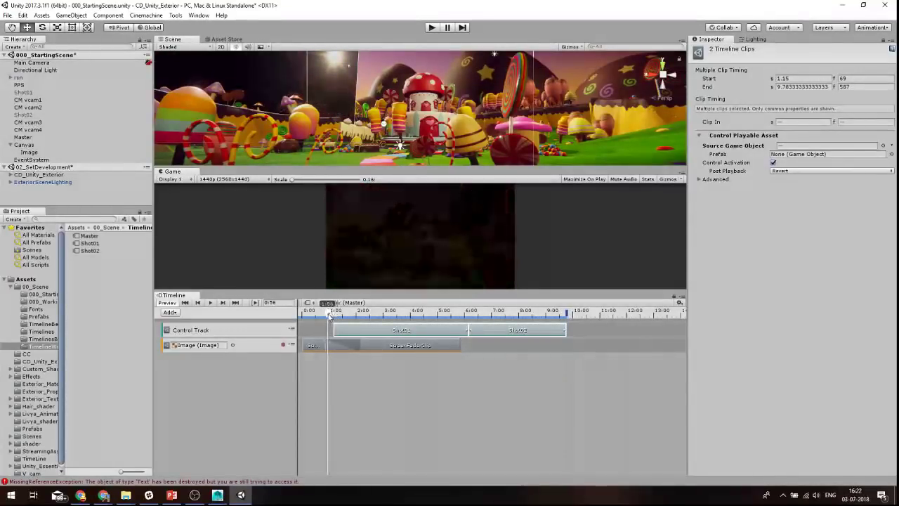
{"action": "left_click_drag", "start_coordinate": [529, 336], "coordinate": [522, 335]}
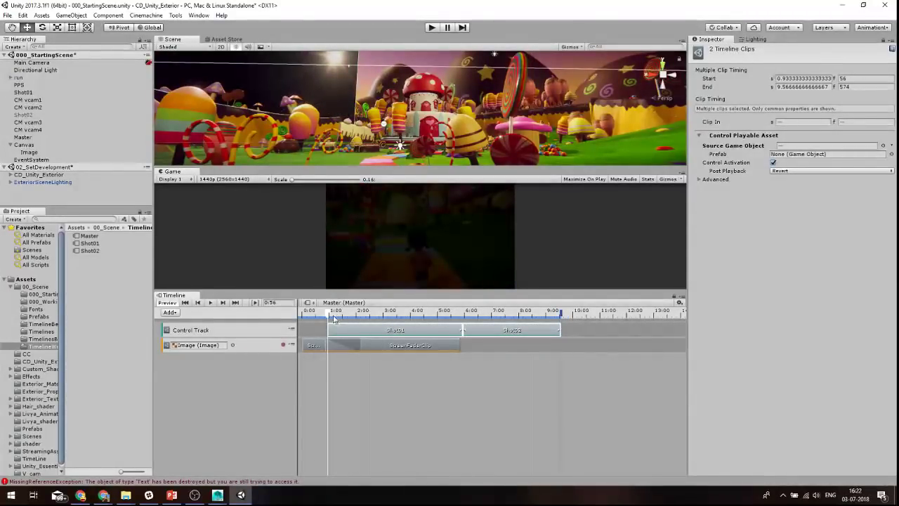
{"action": "left_click_drag", "start_coordinate": [334, 318], "coordinate": [307, 316]}
Trim the second Screen Fader clip to end at 2.683 s, making it 1.833 s long.
{"action": "left_click", "coordinate": [210, 303]}
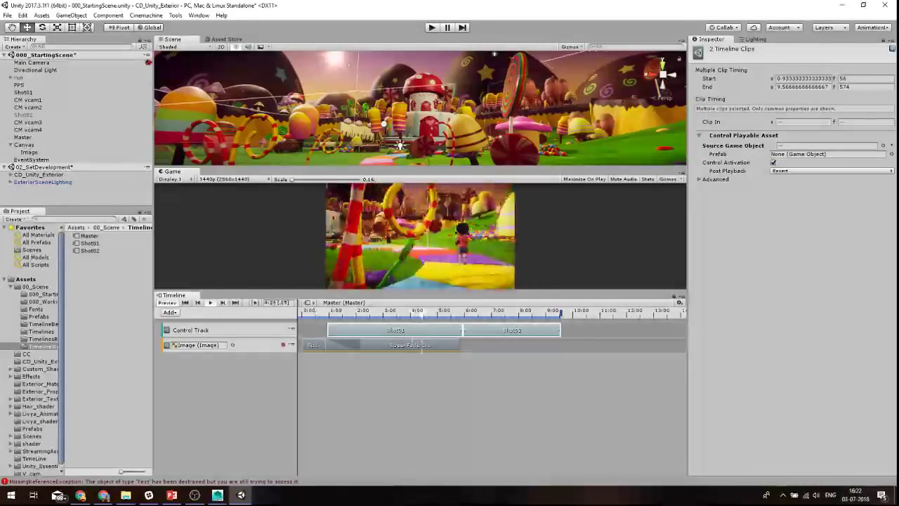
{"action": "left_click_drag", "start_coordinate": [459, 345], "coordinate": [373, 345]}
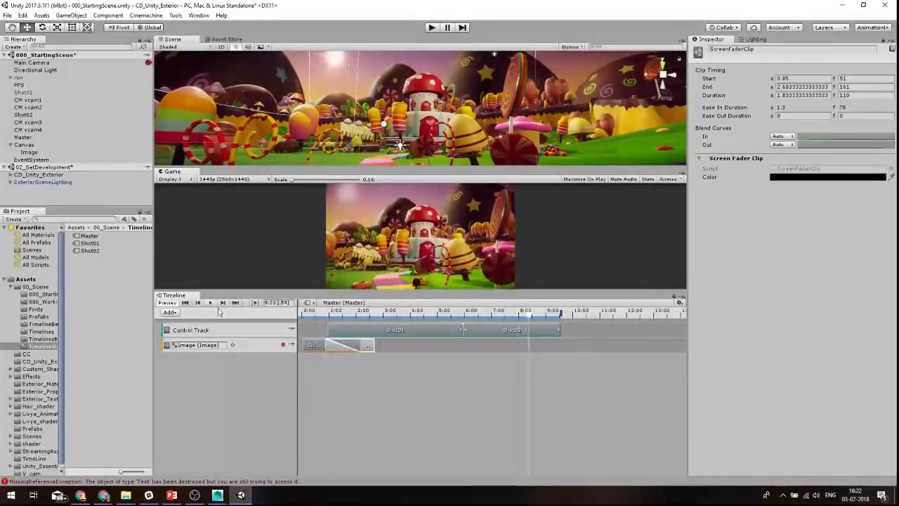
{"action": "mouse_move", "coordinate": [547, 321]}
{"action": "left_mouse_down"}
{"action": "mouse_move", "coordinate": [563, 317]}
{"action": "mouse_move", "coordinate": [538, 318]}
{"action": "left_mouse_up"}
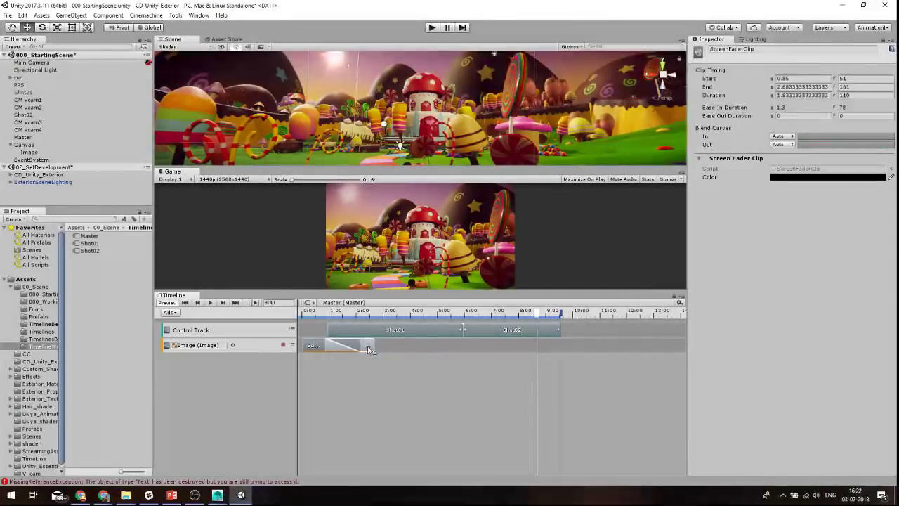
Duplicate the second fade clip and place the copy after the shots, around 9:00.
{"action": "right_click", "coordinate": [369, 348]}
{"action": "left_click", "coordinate": [394, 369]}
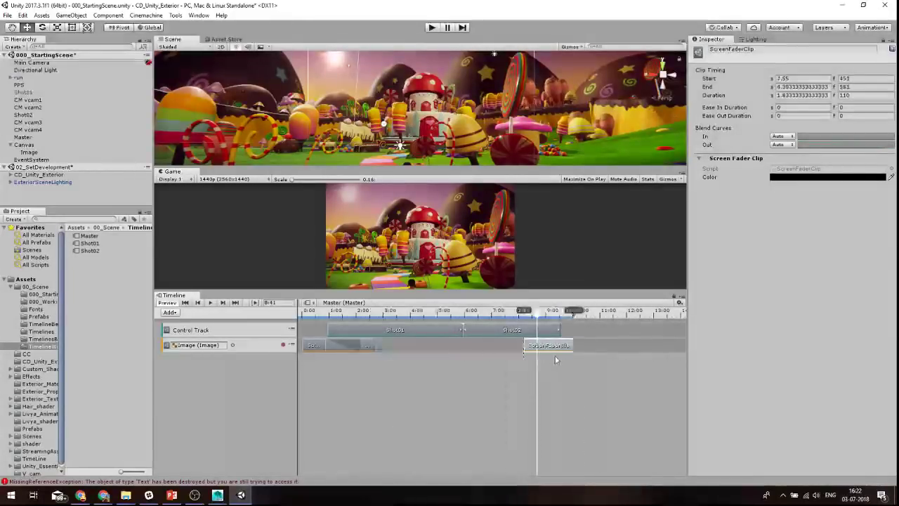
{"action": "left_click_drag", "start_coordinate": [394, 345], "coordinate": [556, 345]}
{"action": "left_click", "coordinate": [547, 313]}
{"action": "left_click", "coordinate": [545, 320]}
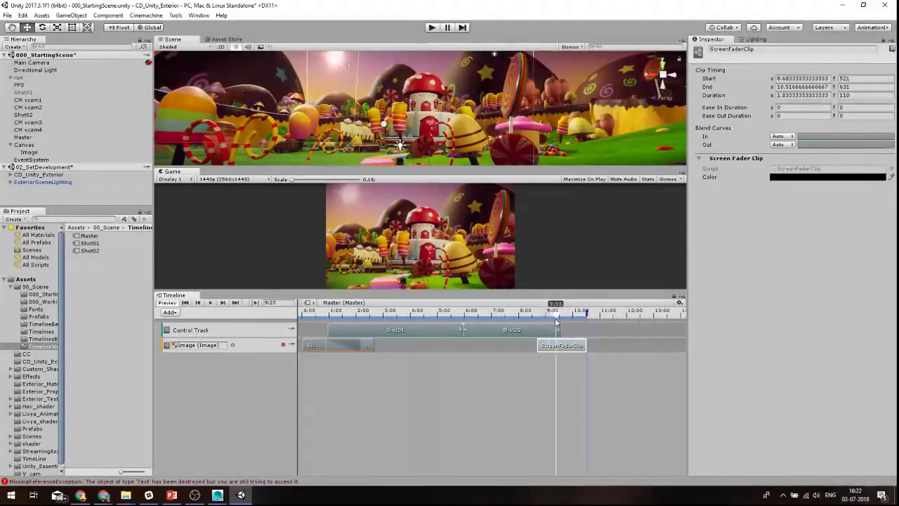
Duplicate the first black fade clip to 9.57–11.72 s and play the ending fade-out.
{"action": "left_click", "coordinate": [318, 347]}
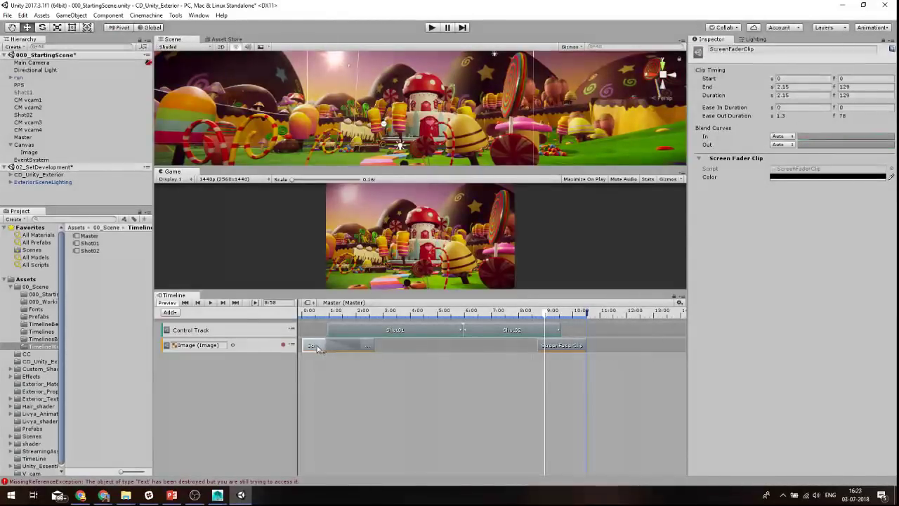
{"action": "right_click", "coordinate": [318, 347]}
{"action": "left_click", "coordinate": [357, 372]}
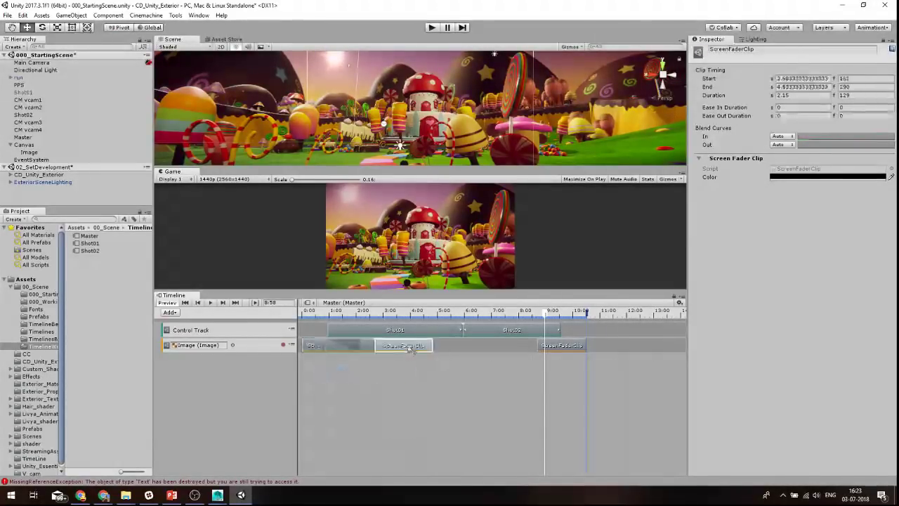
{"action": "left_click_drag", "start_coordinate": [400, 345], "coordinate": [594, 347]}
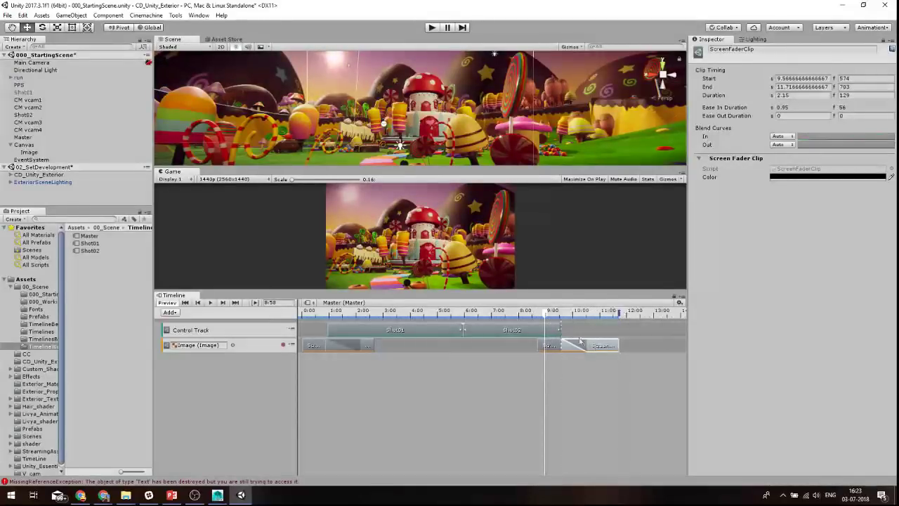
{"action": "left_click_drag", "start_coordinate": [541, 311], "coordinate": [521, 312]}
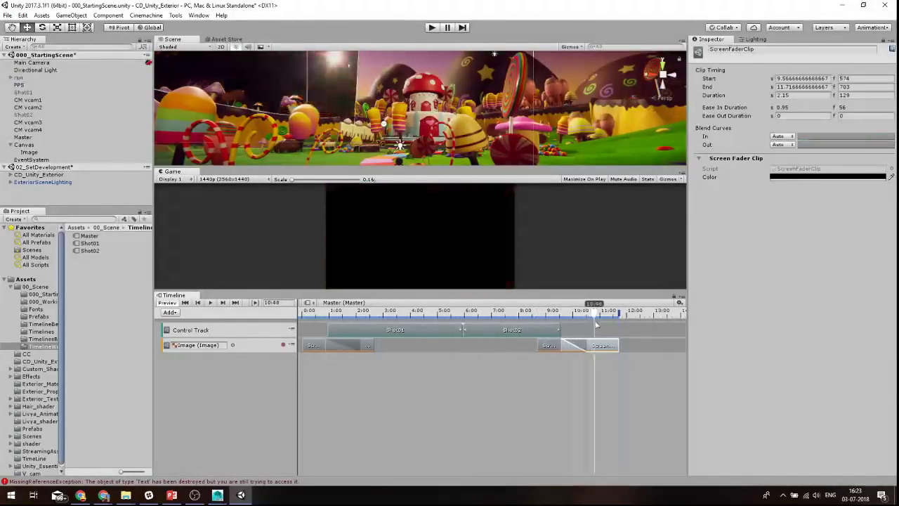
{"action": "left_click_drag", "start_coordinate": [598, 320], "coordinate": [224, 303]}
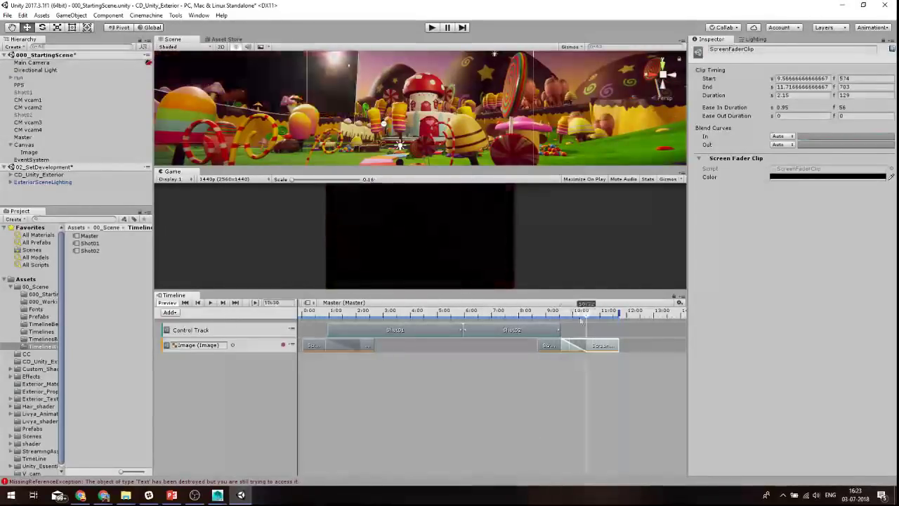
{"action": "left_click", "coordinate": [211, 302]}
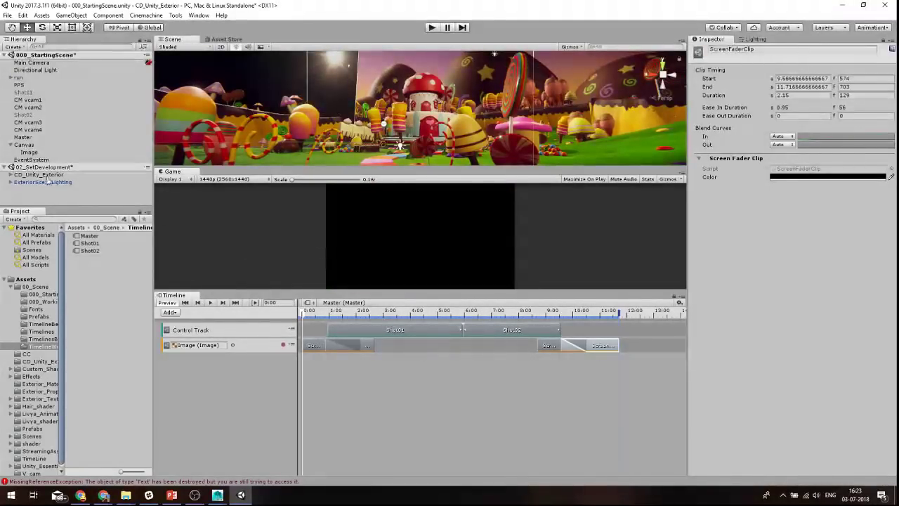
{"action": "left_click", "coordinate": [73, 15]}
Create a UI Text object under the Canvas and set its colour to white.
{"action": "mouse_move", "coordinate": [98, 109]}
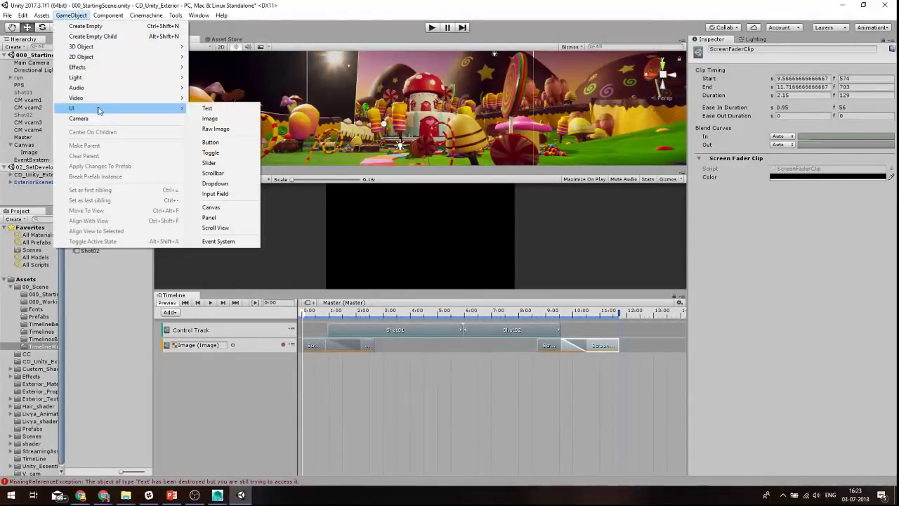
{"action": "left_click", "coordinate": [233, 110]}
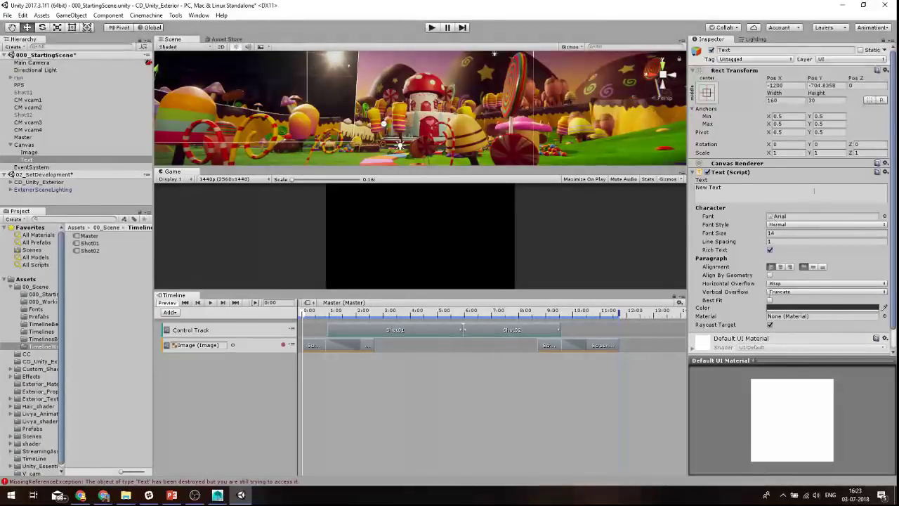
{"action": "left_click", "coordinate": [788, 308]}
{"action": "left_click", "coordinate": [784, 23]}
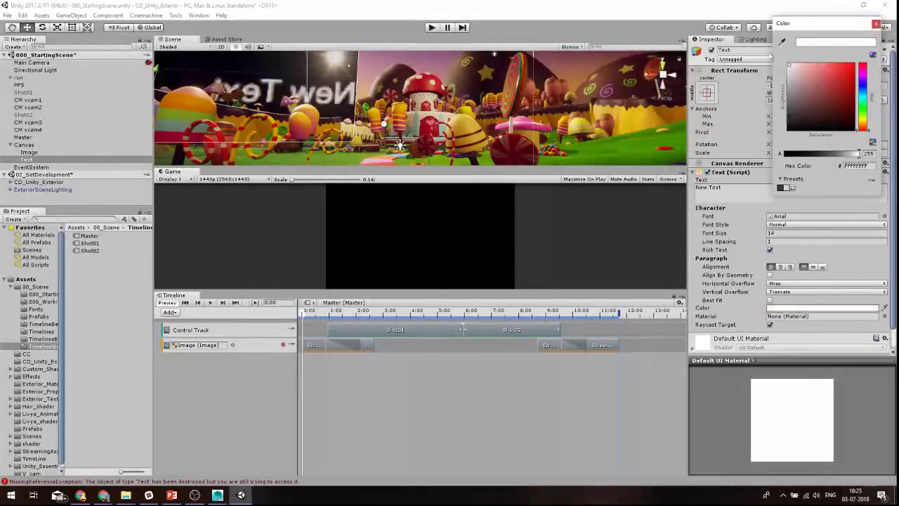
{"action": "left_click", "coordinate": [557, 33]}
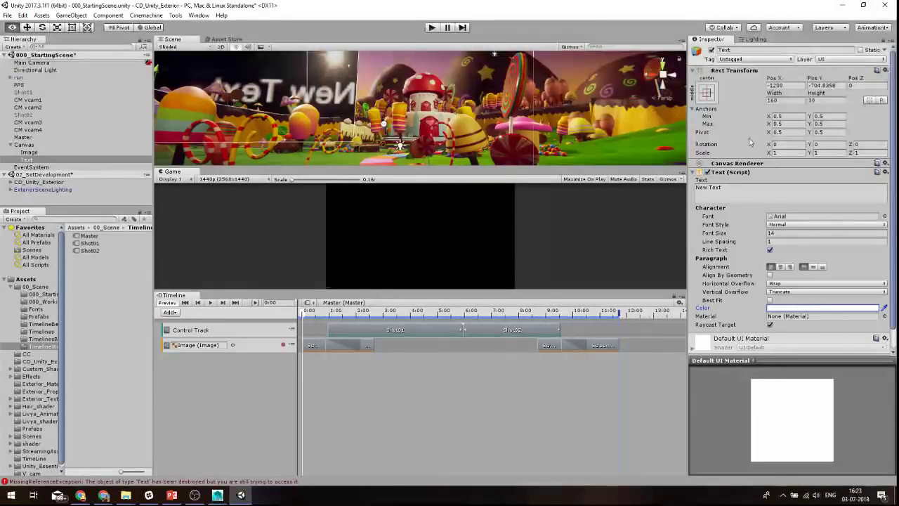
Stretch the Text to fill the screen and centre it horizontally and vertically.
{"action": "left_click", "coordinate": [708, 97]}
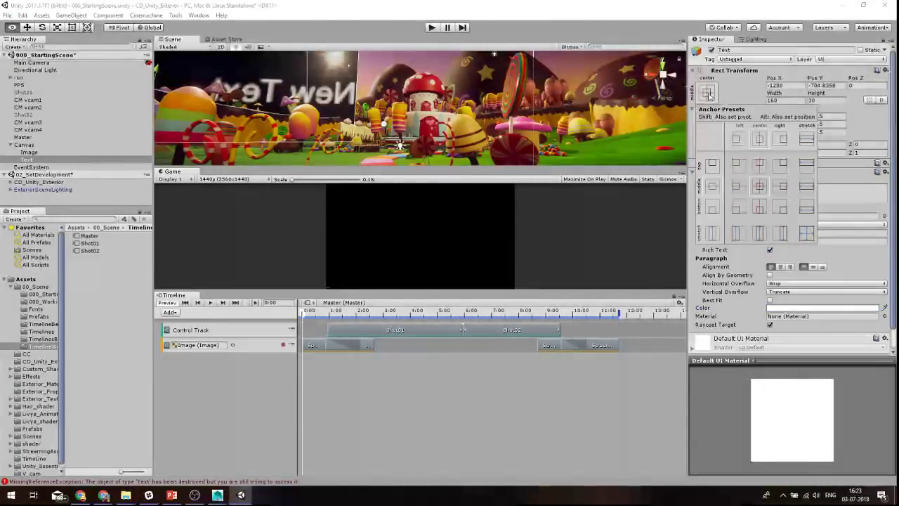
{"action": "left_click", "coordinate": [806, 233], "text": "alt"}
{"action": "left_click", "coordinate": [715, 30]}
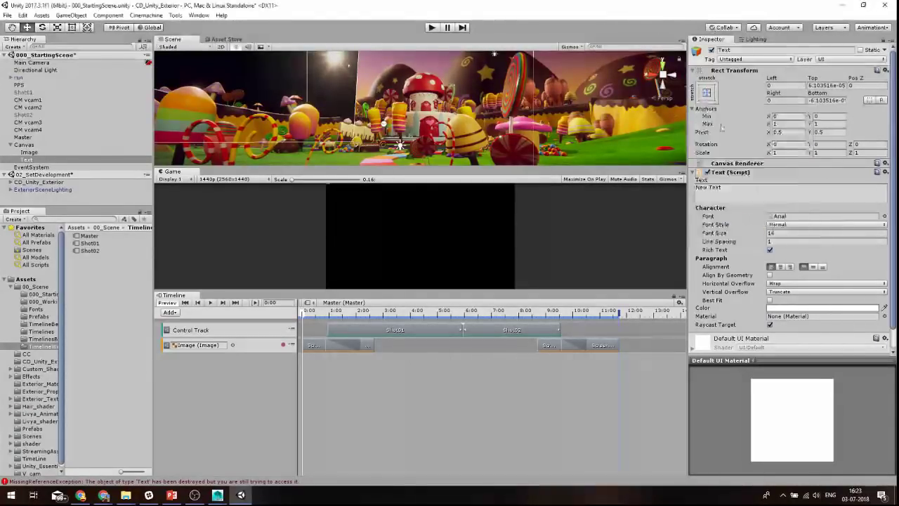
{"action": "left_click", "coordinate": [780, 267]}
{"action": "left_click", "coordinate": [812, 267]}
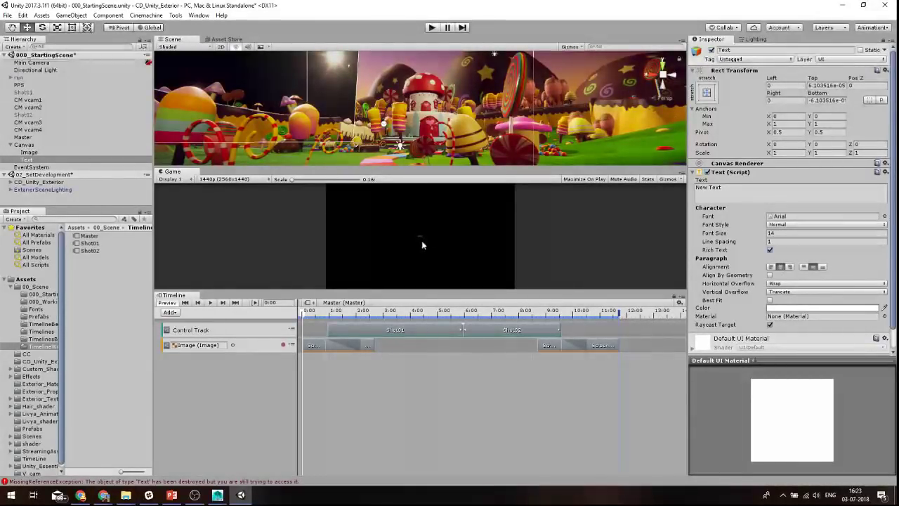
{"action": "left_click_drag", "start_coordinate": [399, 167], "coordinate": [398, 138]}
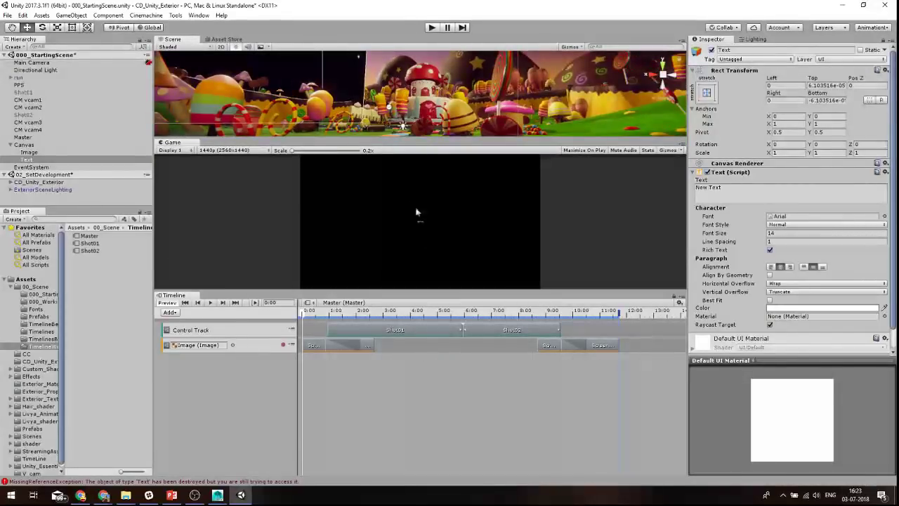
Change the Text font to Roboto-Thin and adjust its font size to 50.
{"action": "left_click", "coordinate": [793, 234]}
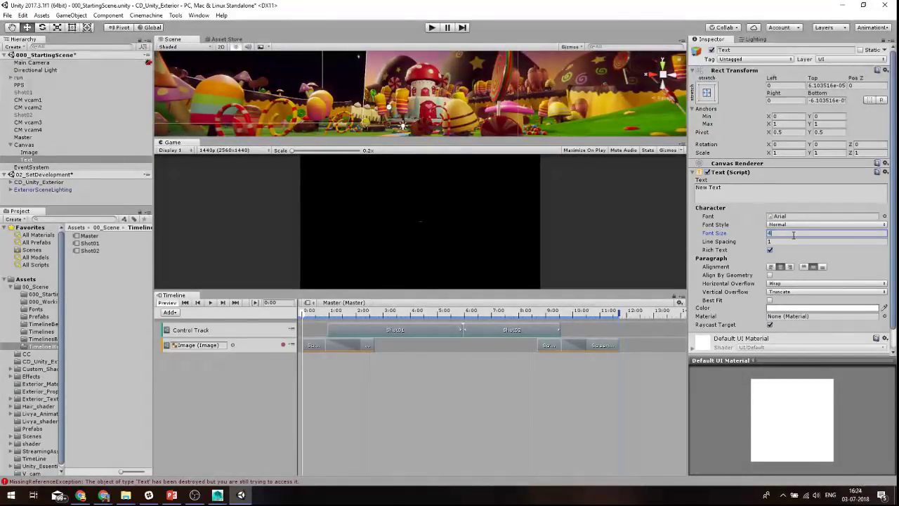
{"action": "type", "text": "0"}
{"action": "left_click", "coordinate": [786, 233]}
{"action": "left_click", "coordinate": [758, 195]}
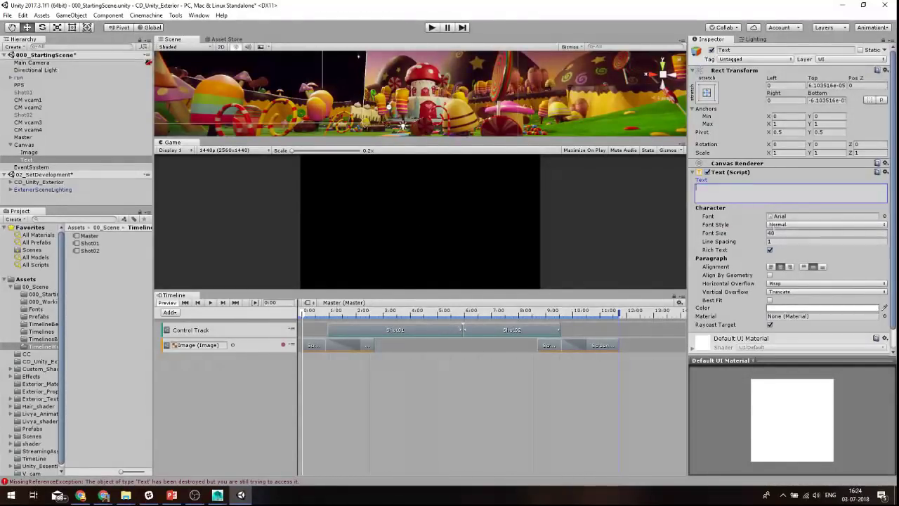
{"action": "left_click", "coordinate": [884, 218]}
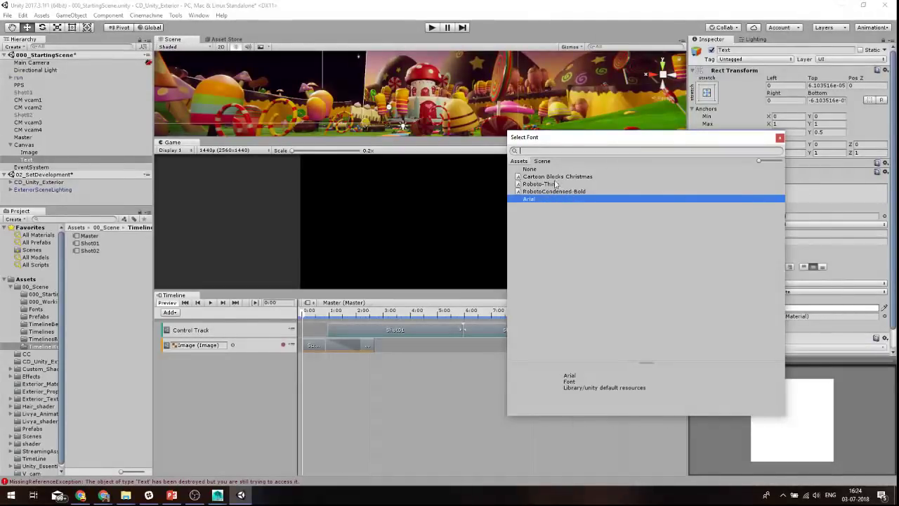
{"action": "double_click", "coordinate": [552, 184]}
Clear the Text content so the element is empty.
{"action": "left_click", "coordinate": [770, 200]}
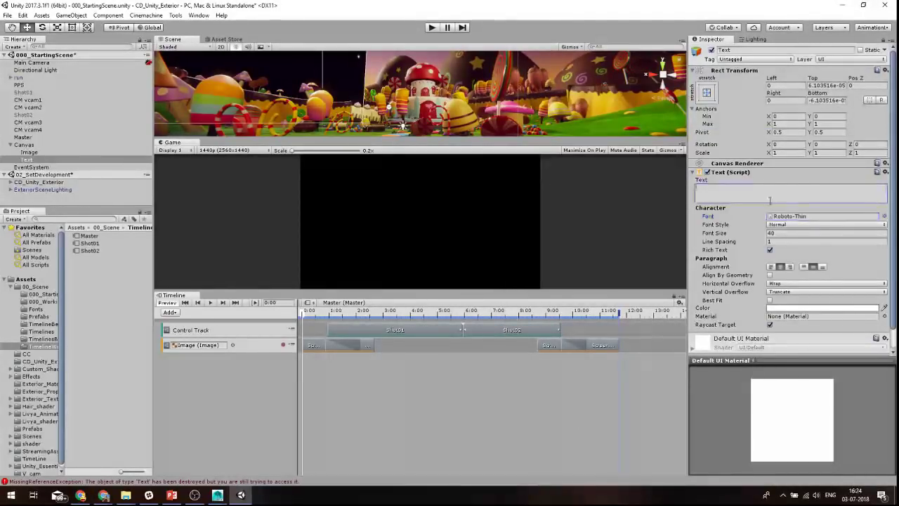
{"action": "type", "text": "llfajdjdfakj"}
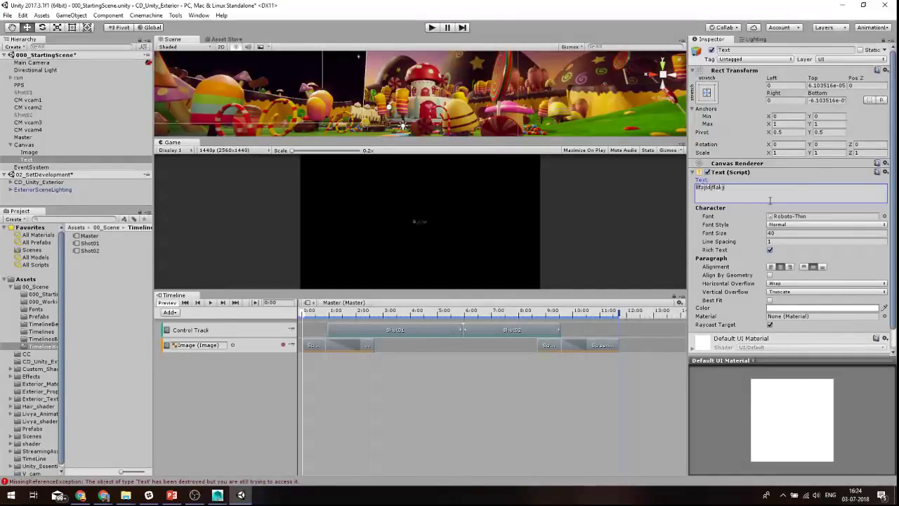
{"action": "left_click", "coordinate": [771, 233]}
{"action": "type", "text": "50"}
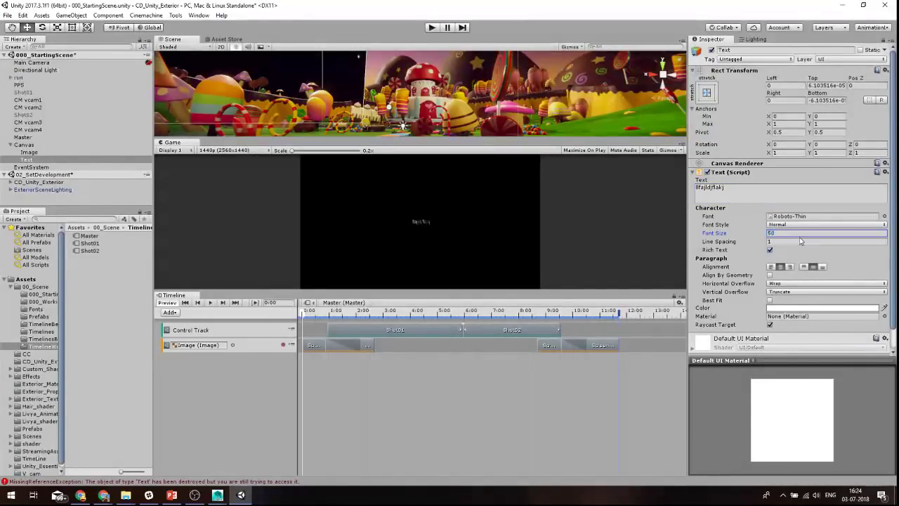
{"action": "left_click", "coordinate": [765, 188]}
{"action": "key", "text": "BackSpace"}
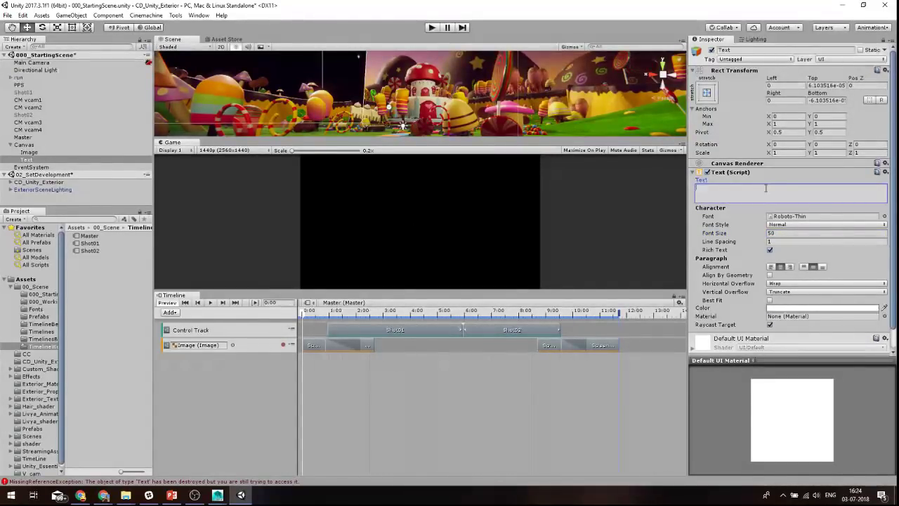
Set the Text's white colour to zero alpha.
{"action": "left_click", "coordinate": [808, 313]}
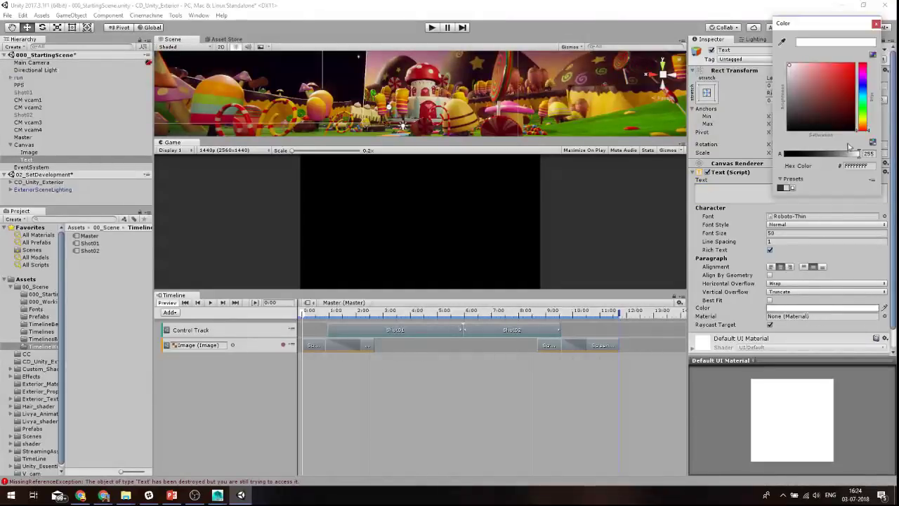
{"action": "left_click_drag", "start_coordinate": [840, 155], "coordinate": [782, 159]}
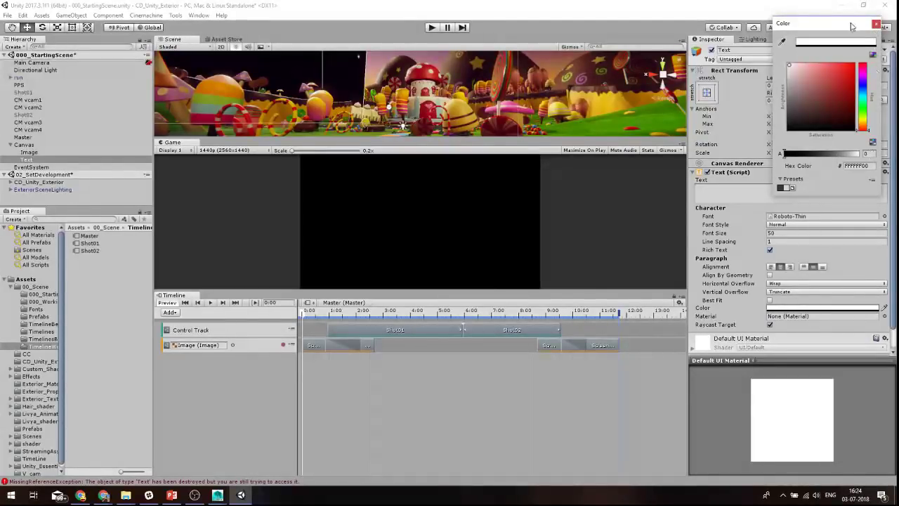
{"action": "left_click", "coordinate": [875, 24]}
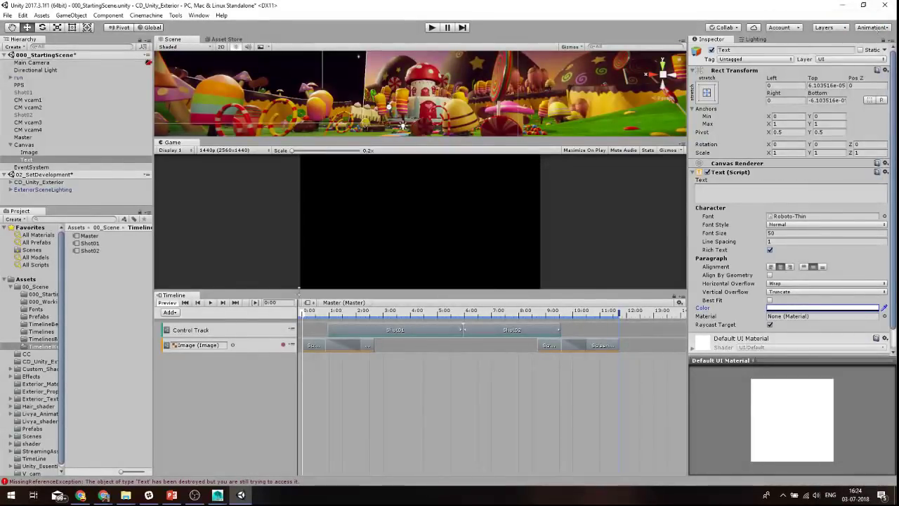
{"action": "left_click", "coordinate": [171, 312]}
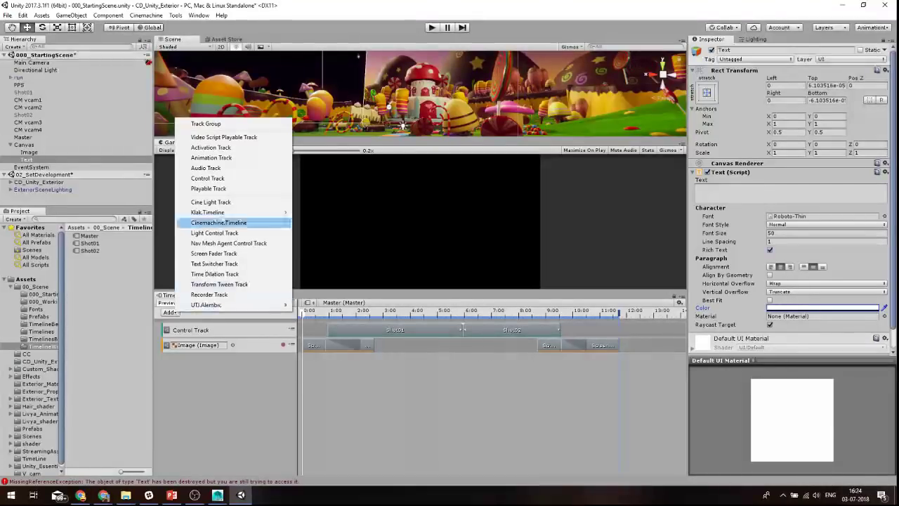
Add a Text Switcher track bound to the Text object, holding a 2.15 s clip.
{"action": "left_click", "coordinate": [228, 264]}
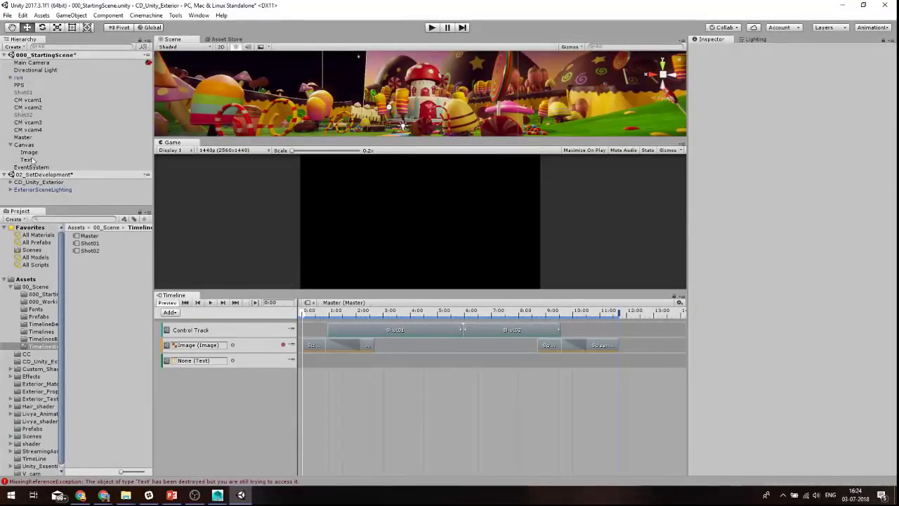
{"action": "left_click_drag", "start_coordinate": [26, 160], "coordinate": [182, 338]}
{"action": "left_click_drag", "start_coordinate": [195, 368], "coordinate": [192, 362]}
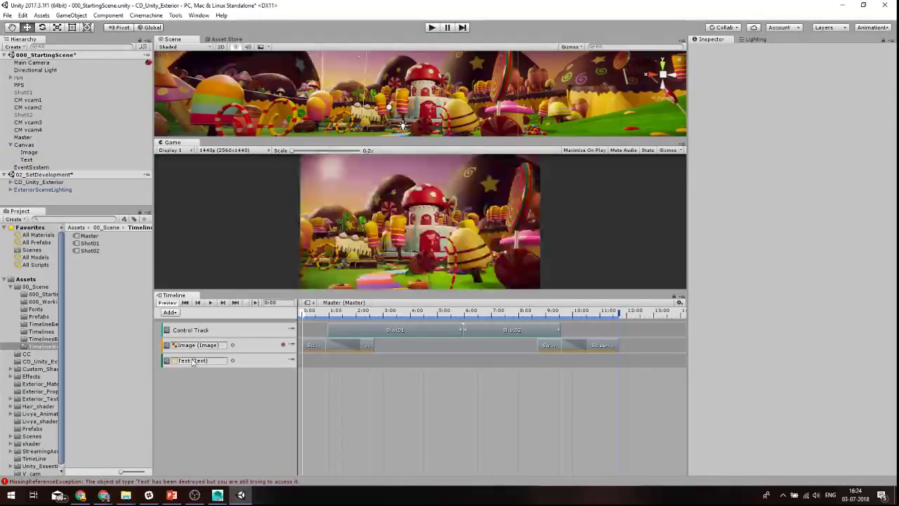
{"action": "right_click", "coordinate": [314, 355]}
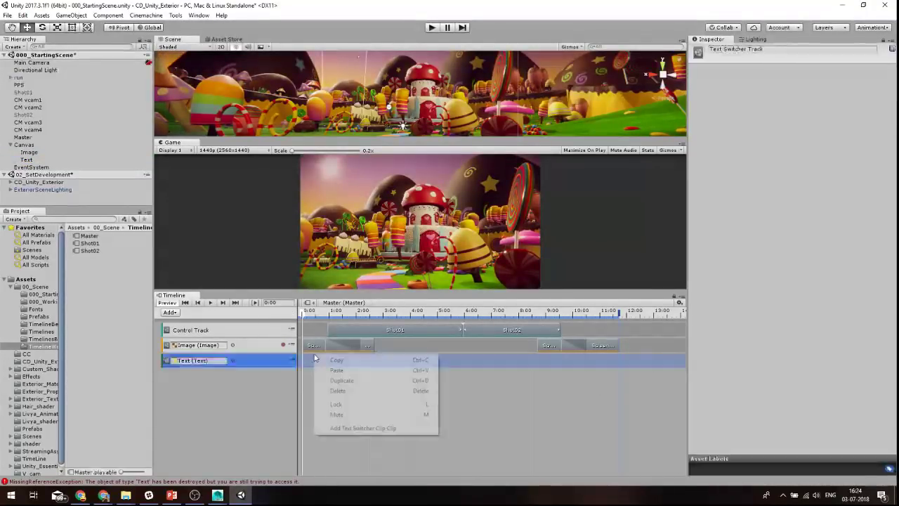
{"action": "left_click", "coordinate": [365, 428]}
{"action": "mouse_move", "coordinate": [426, 364]}
{"action": "left_mouse_down"}
{"action": "mouse_move", "coordinate": [347, 364]}
{"action": "mouse_move", "coordinate": [359, 364]}
{"action": "left_mouse_up"}
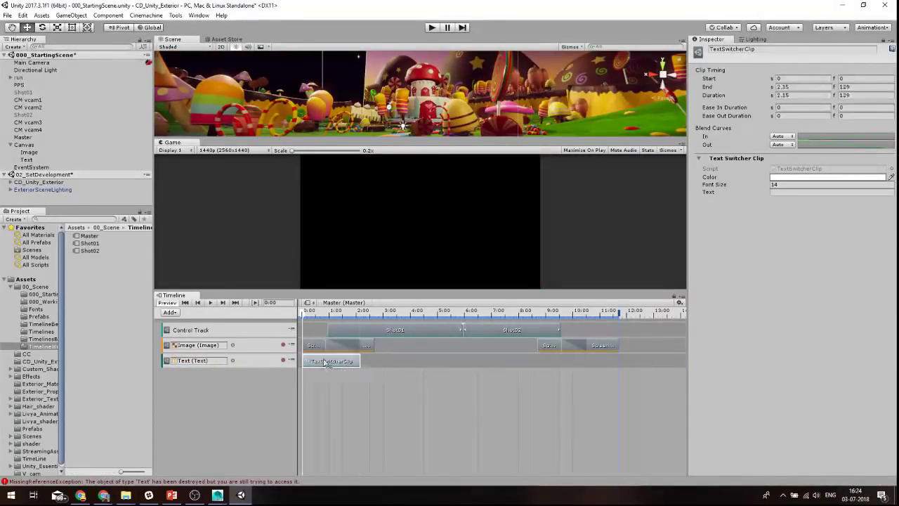
Set the clip's text to 'Livya's Dream' at font size 180 and scrub to check the title.
{"action": "left_click", "coordinate": [819, 186]}
{"action": "type", "text": "40"}
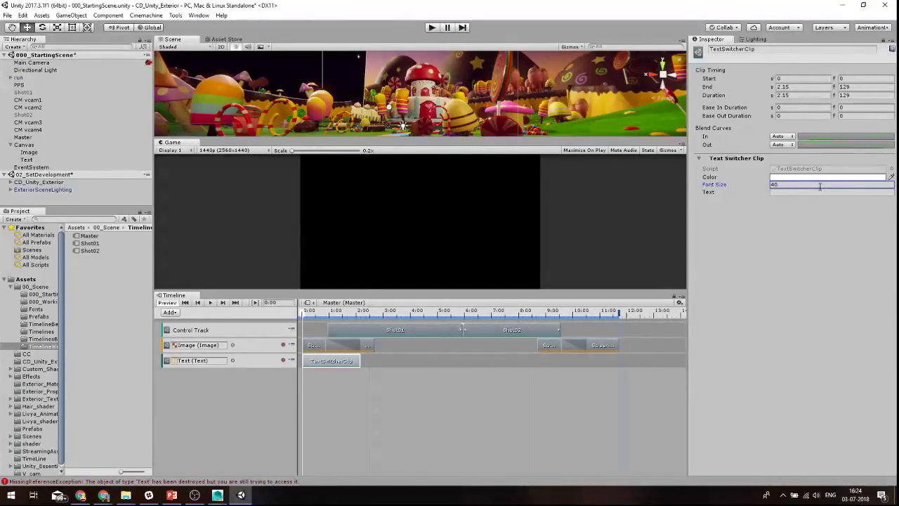
{"action": "left_click", "coordinate": [805, 180]}
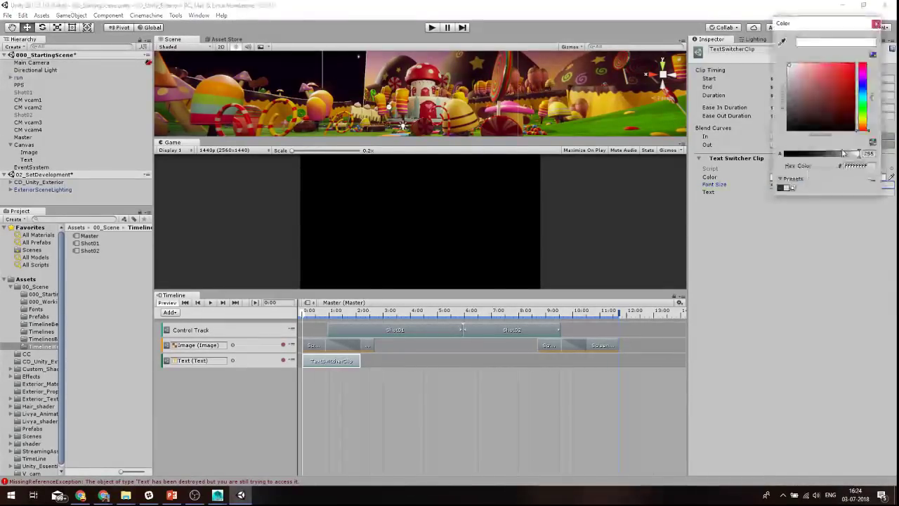
{"action": "key", "text": "Escape"}
{"action": "left_click", "coordinate": [807, 192]}
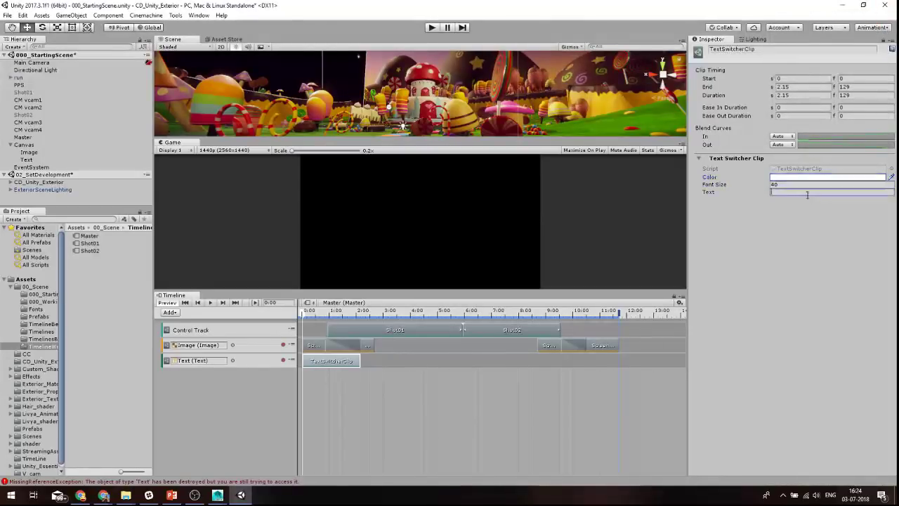
{"action": "type", "text": "Livya's Dr"}
{"action": "type", "text": "eam"}
{"action": "left_click", "coordinate": [798, 184]}
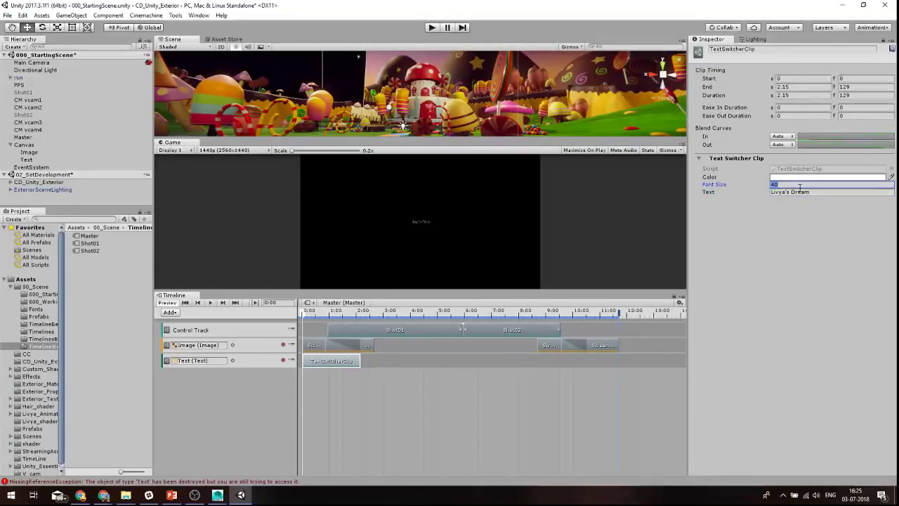
{"action": "type", "text": "400"}
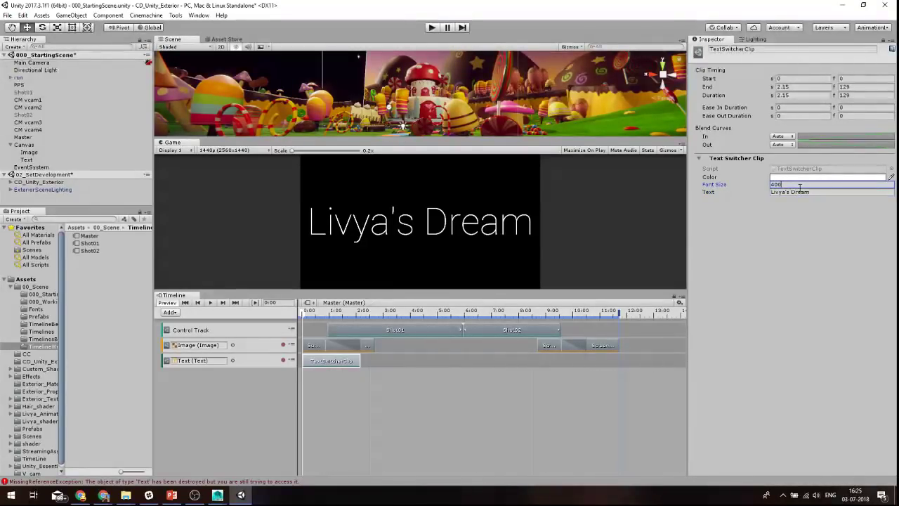
{"action": "key", "text": "BackSpace"}
{"action": "key", "text": "BackSpace"}
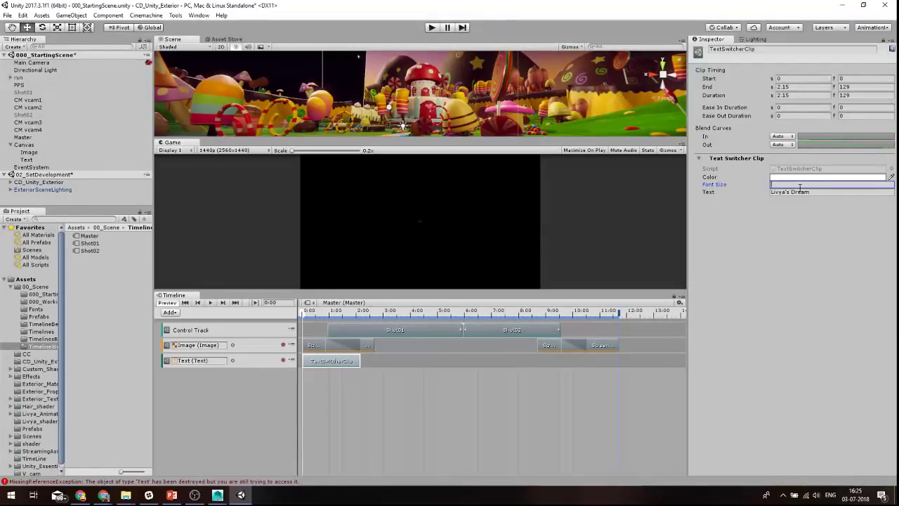
{"action": "type", "text": "60"}
{"action": "type", "text": "1"}
{"action": "key", "text": "BackSpace"}
{"action": "type", "text": "180"}
{"action": "key", "text": "Return"}
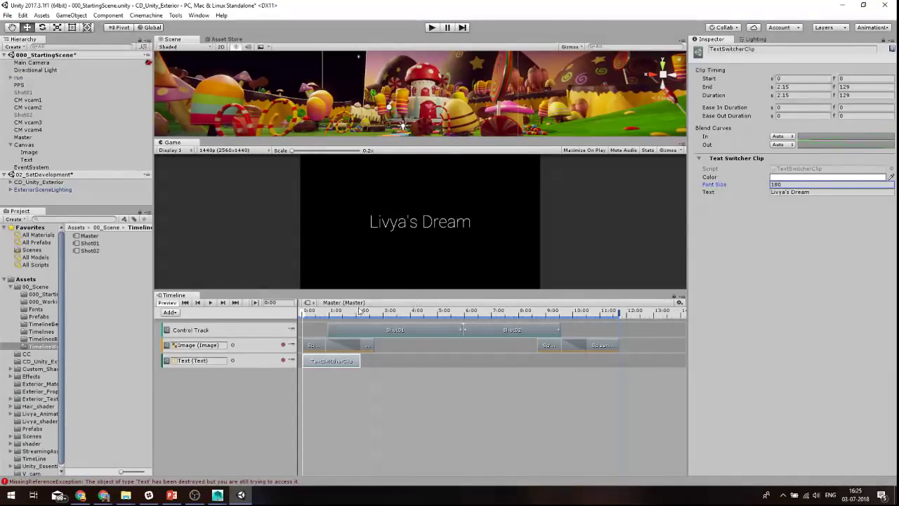
{"action": "left_click_drag", "start_coordinate": [357, 309], "coordinate": [308, 322]}
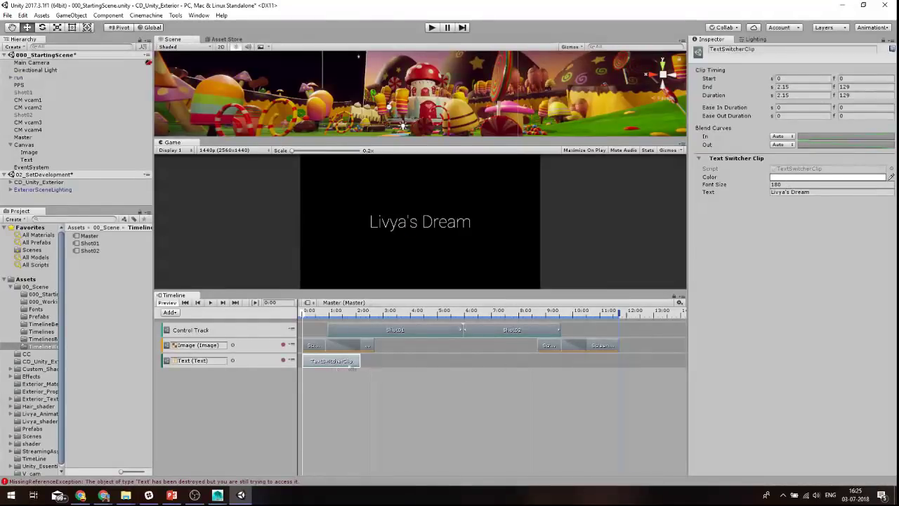
Set the Livya's Dream title clip's ease-out to 2, which clamps to 1.0535 seconds.
{"action": "right_click", "coordinate": [374, 361]}
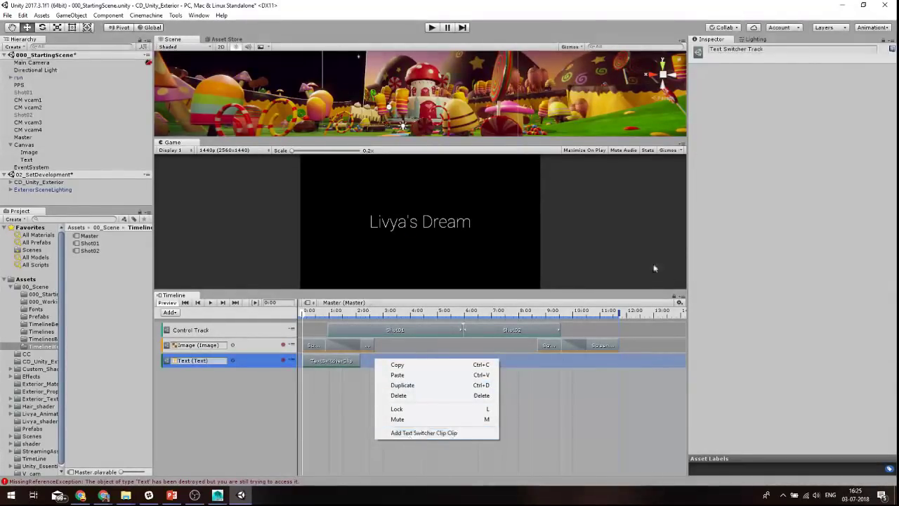
{"action": "left_click", "coordinate": [502, 344]}
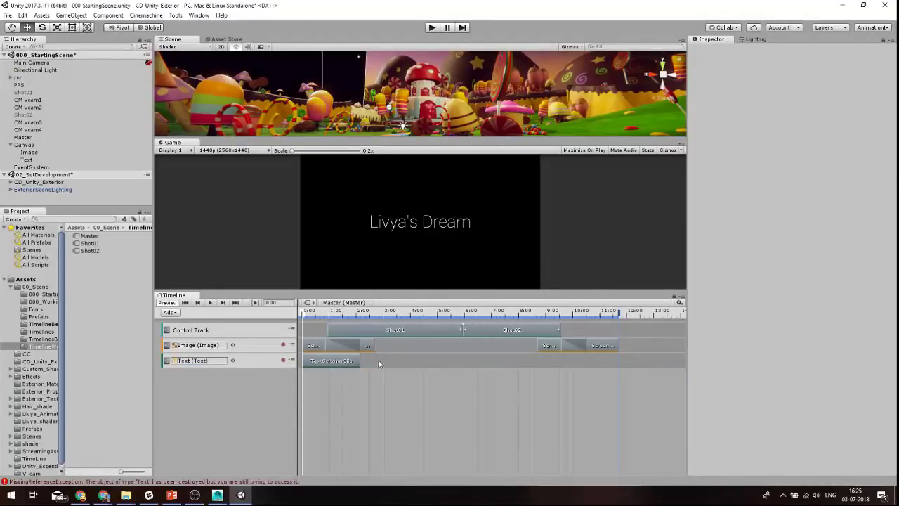
{"action": "left_click", "coordinate": [347, 363]}
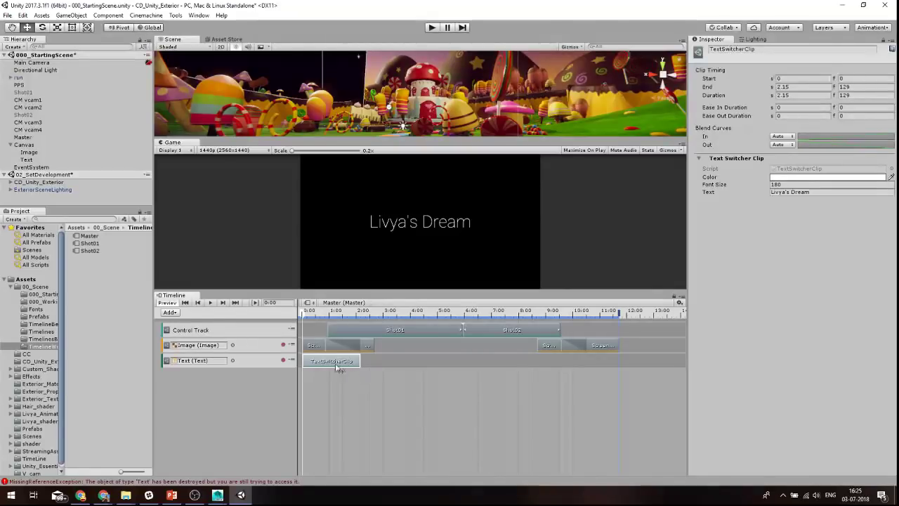
{"action": "left_click", "coordinate": [796, 116]}
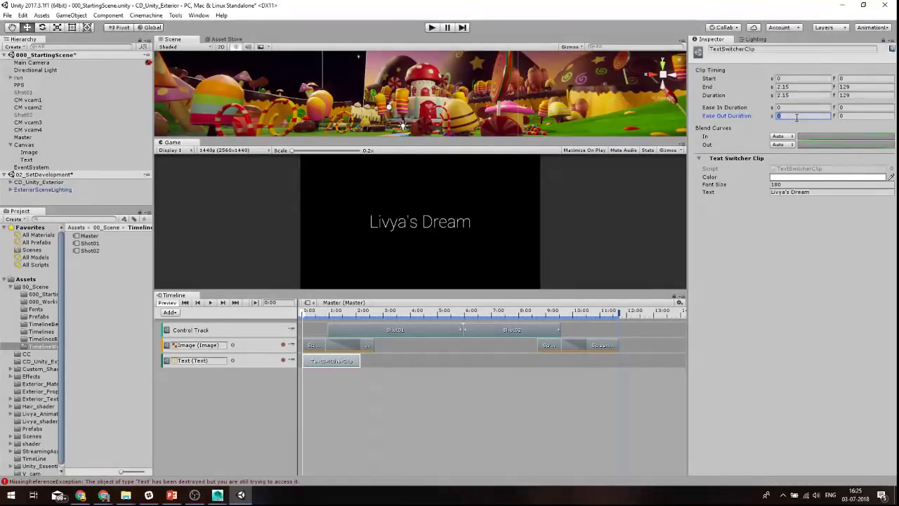
{"action": "type", "text": "21"}
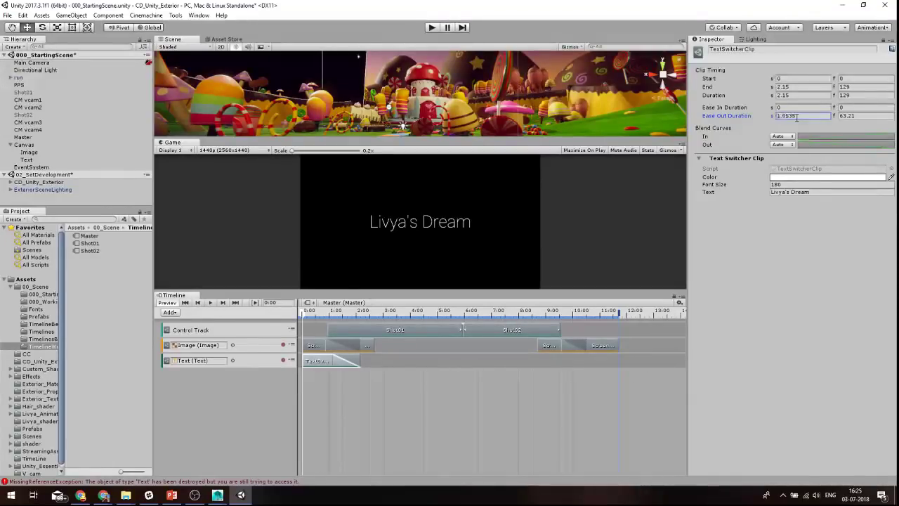
{"action": "key", "text": "Return"}
{"action": "left_click", "coordinate": [313, 320]}
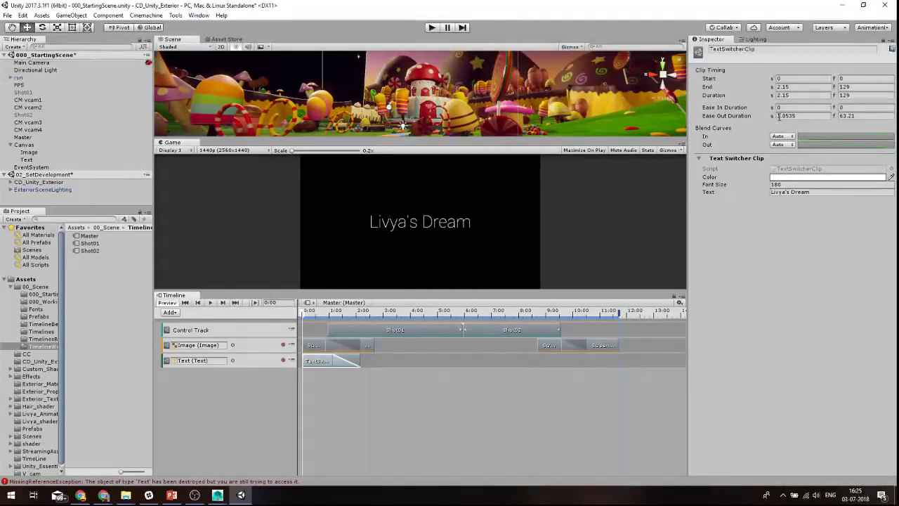
Scrub and play the timeline to preview the title fading out at the start.
{"action": "left_click_drag", "start_coordinate": [308, 313], "coordinate": [247, 318]}
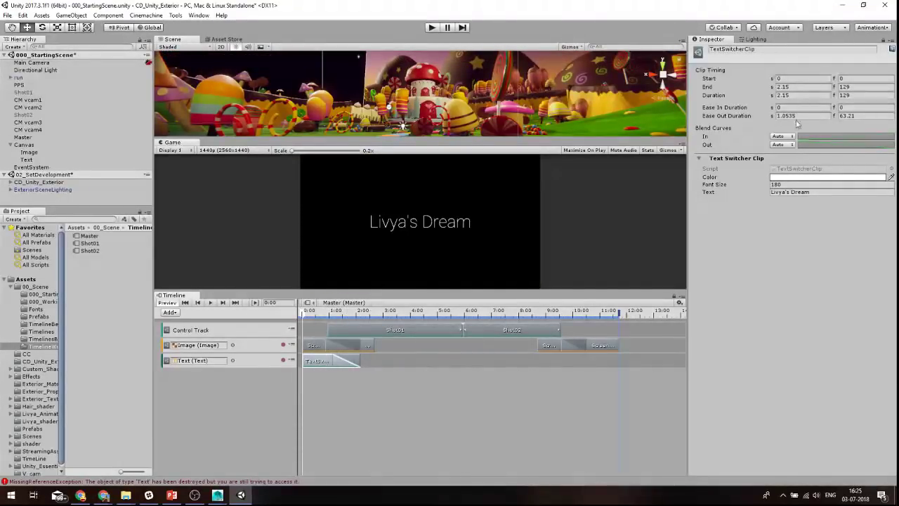
{"action": "left_click_drag", "start_coordinate": [309, 313], "coordinate": [369, 325]}
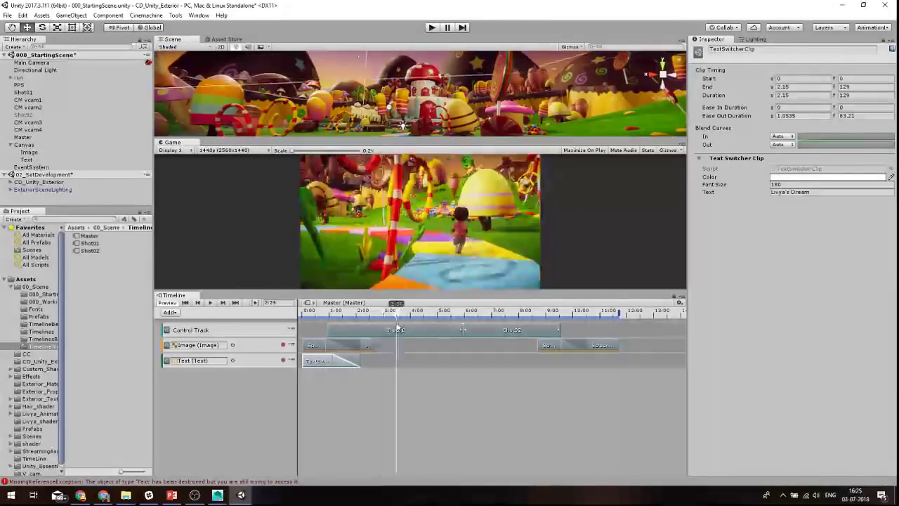
{"action": "left_click_drag", "start_coordinate": [370, 325], "coordinate": [281, 311]}
{"action": "left_click", "coordinate": [211, 303]}
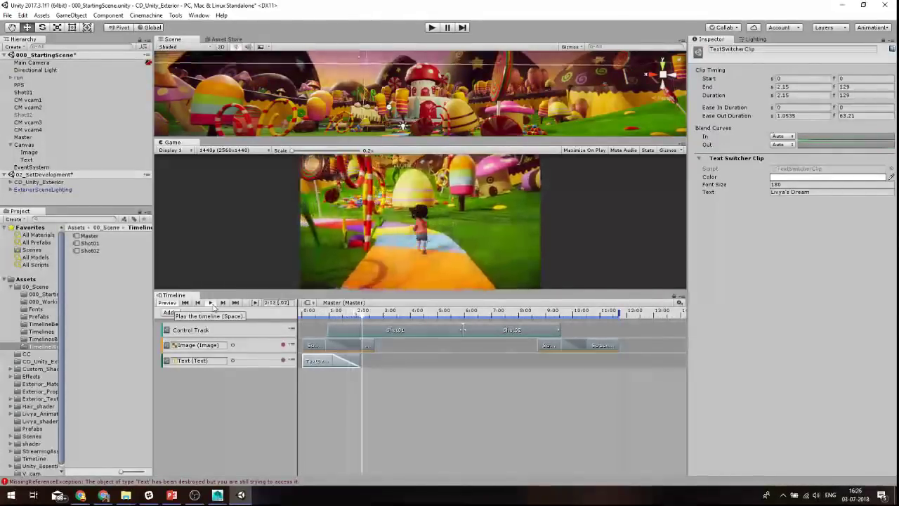
{"action": "key", "text": "space"}
{"action": "left_click", "coordinate": [395, 358]}
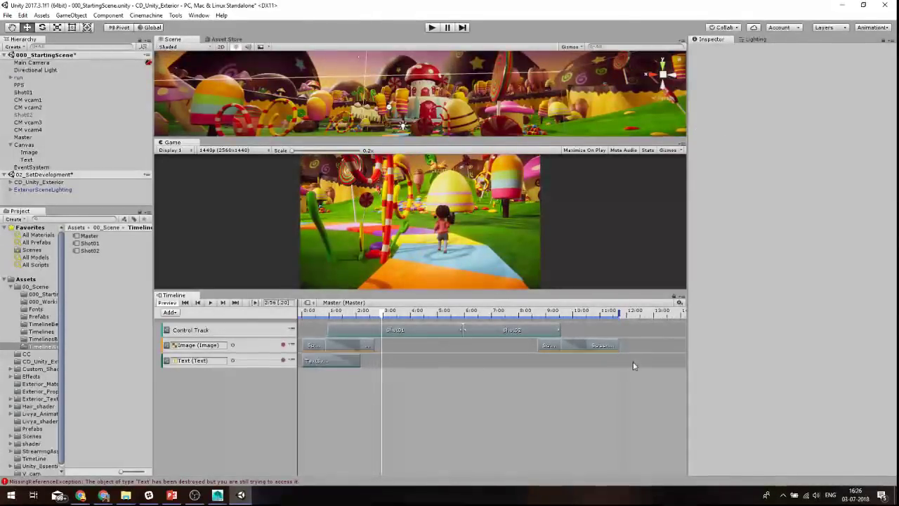
Move the title clip to about 8.68 s and give it a 1.0535-second ease-in.
{"action": "left_click", "coordinate": [321, 363]}
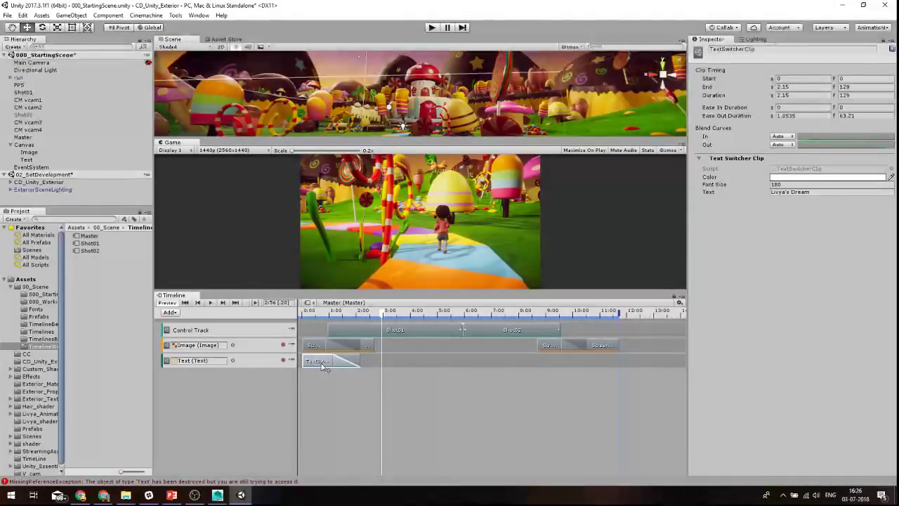
{"action": "left_click_drag", "start_coordinate": [322, 366], "coordinate": [562, 365]}
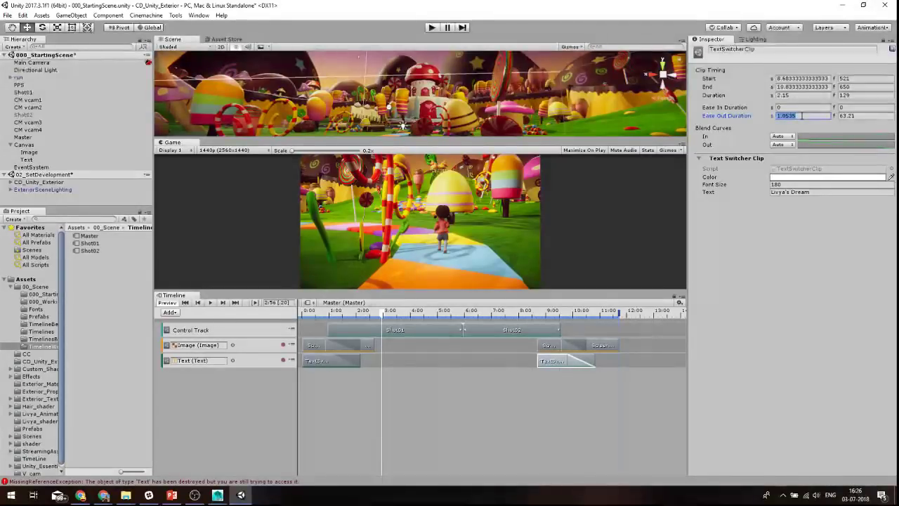
{"action": "type", "text": "0"}
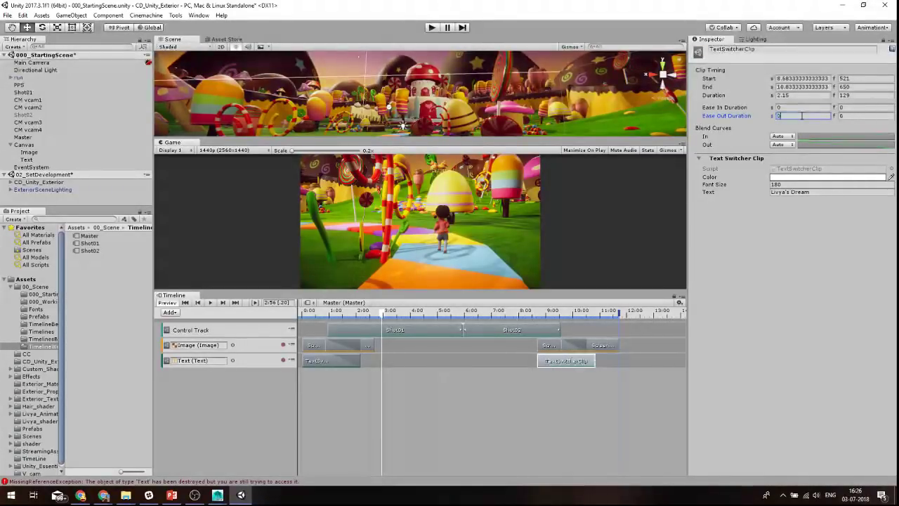
{"action": "left_click", "coordinate": [789, 108]}
{"action": "type", "text": "1.0535"}
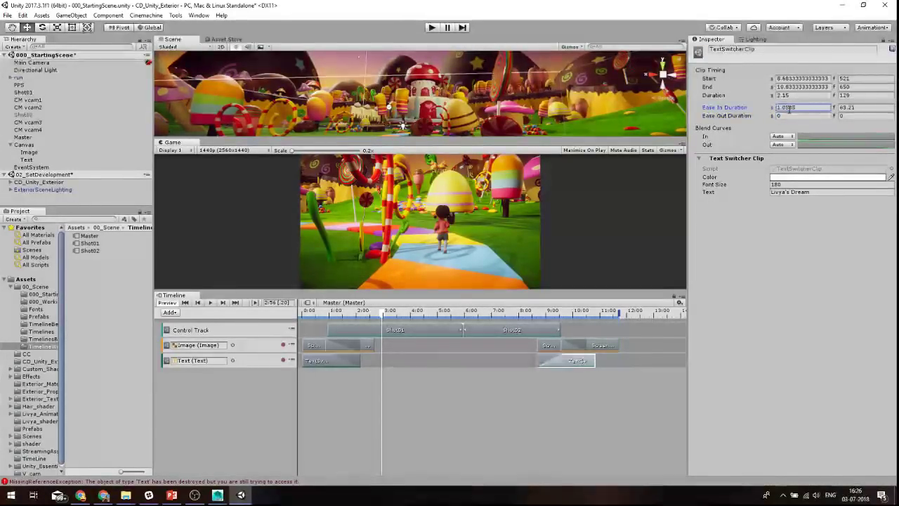
{"action": "left_click", "coordinate": [560, 310]}
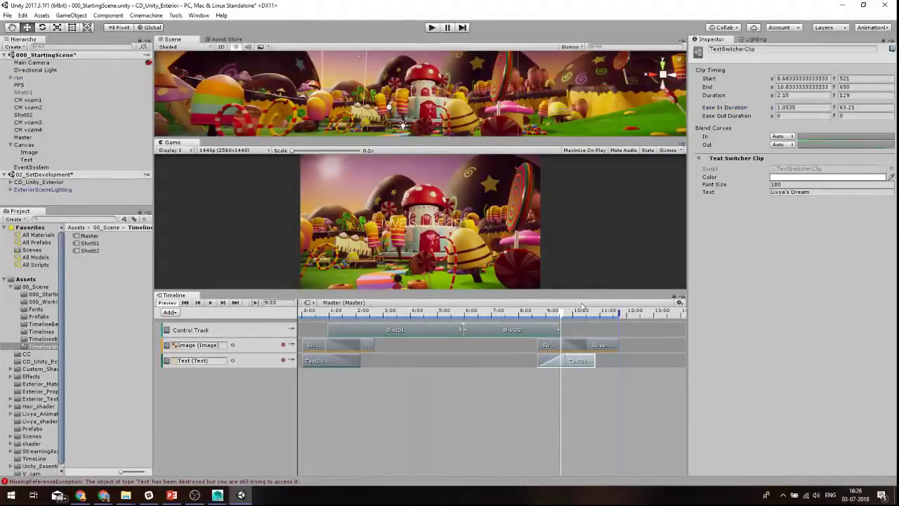
{"action": "key", "text": "space"}
Change the clip's caption from 'The End...' to 'The Beginning...' and preview the cinematic.
{"action": "left_click", "coordinate": [795, 193]}
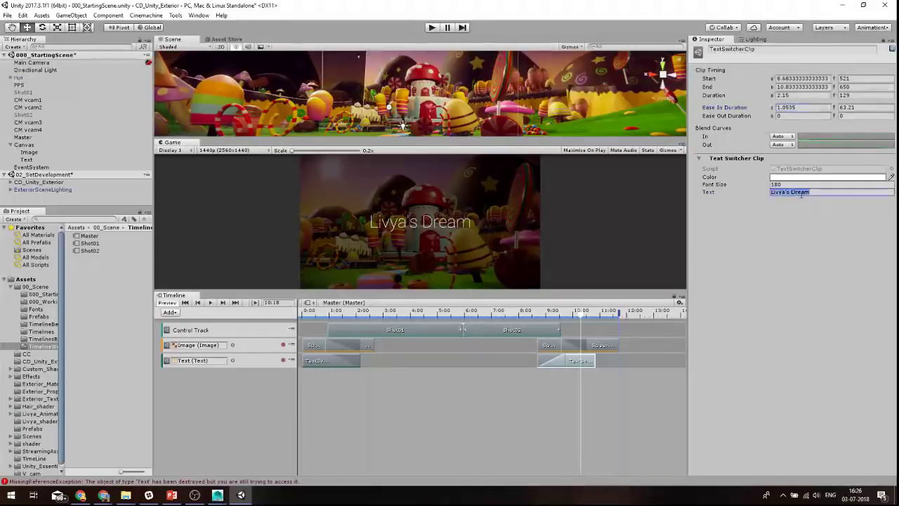
{"action": "type", "text": "The End"}
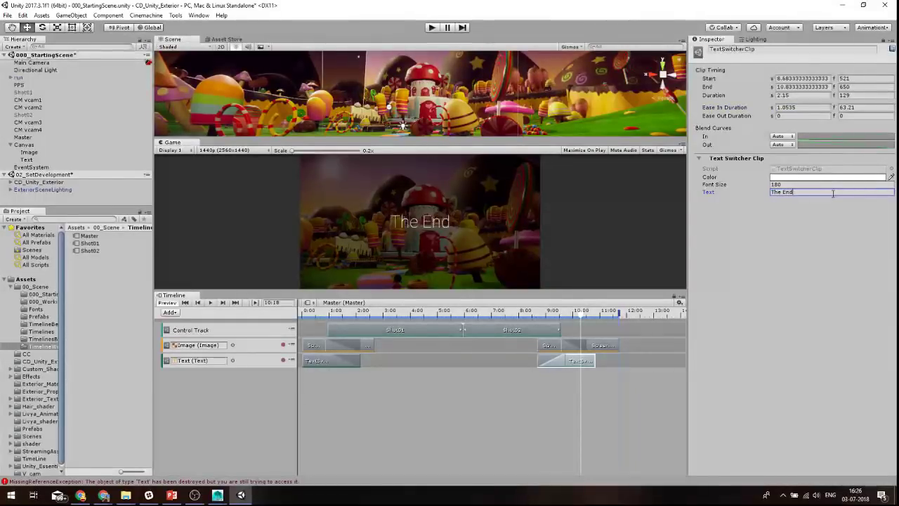
{"action": "type", "text": "."}
{"action": "key", "text": "BackSpace"}
{"action": "key", "text": "BackSpace"}
{"action": "key", "text": "BackSpace"}
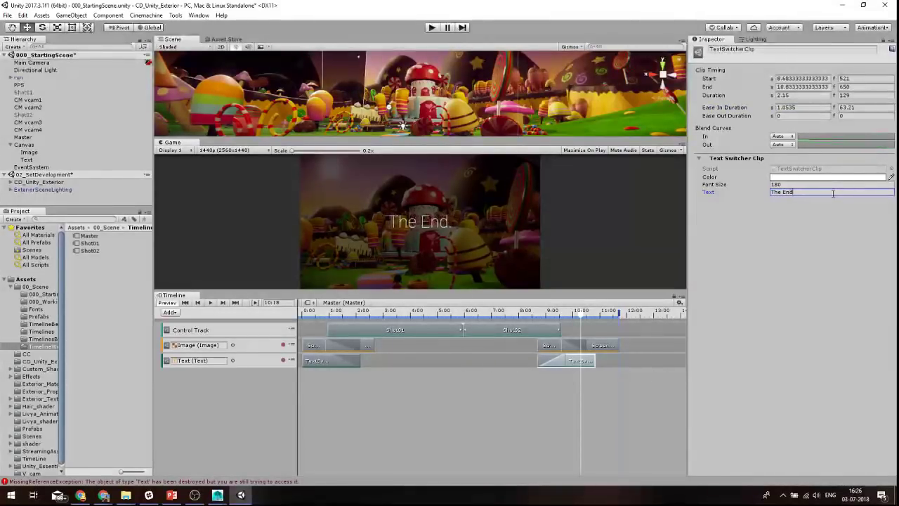
{"action": "key", "text": "BackSpace"}
{"action": "key", "text": "BackSpace"}
{"action": "key", "text": "BackSpace"}
{"action": "type", "text": "Begi"}
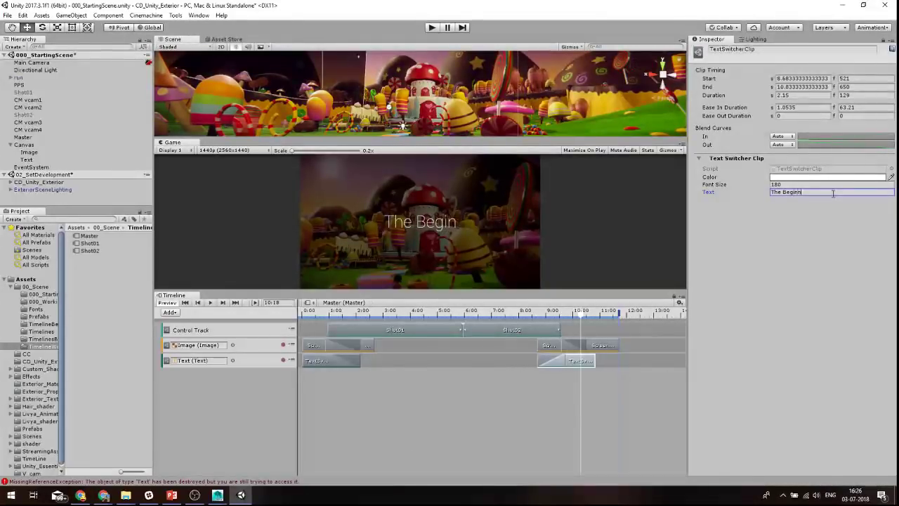
{"action": "type", "text": "nning..."}
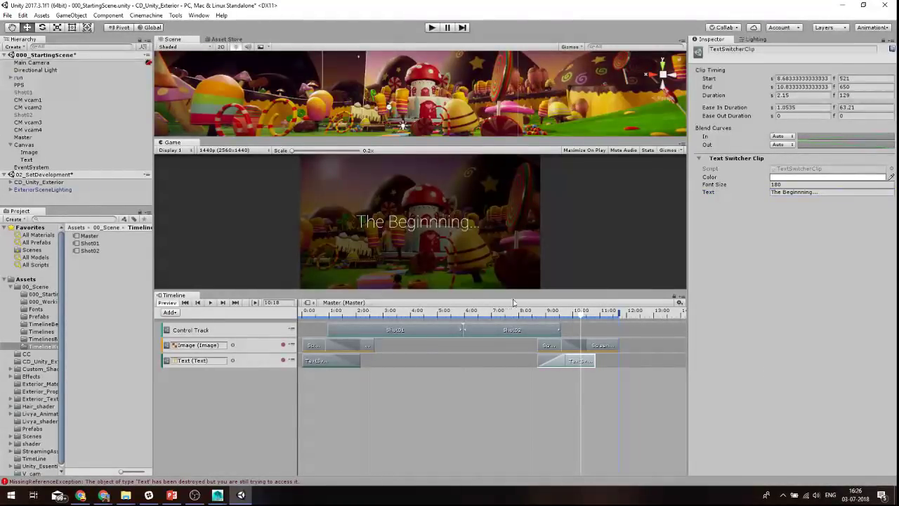
{"action": "left_click_drag", "start_coordinate": [547, 312], "coordinate": [423, 309]}
{"action": "left_click", "coordinate": [306, 309]}
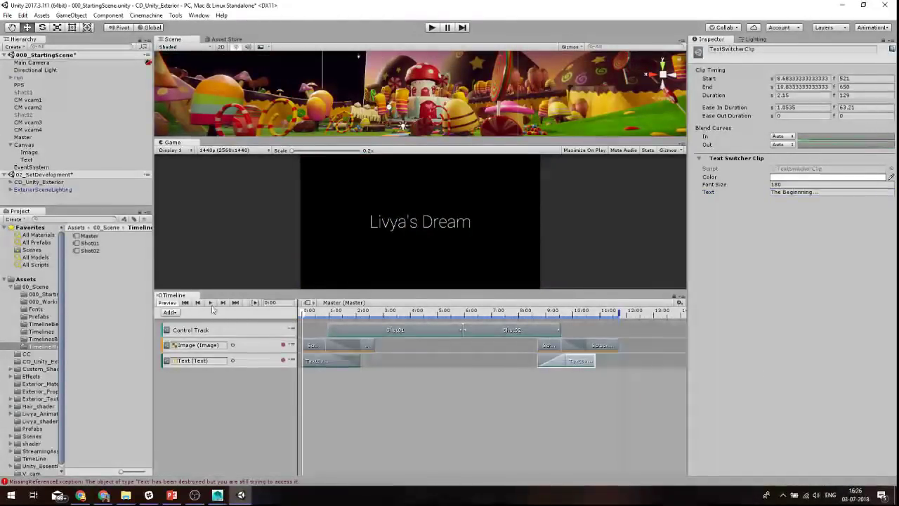
{"action": "left_click", "coordinate": [210, 302]}
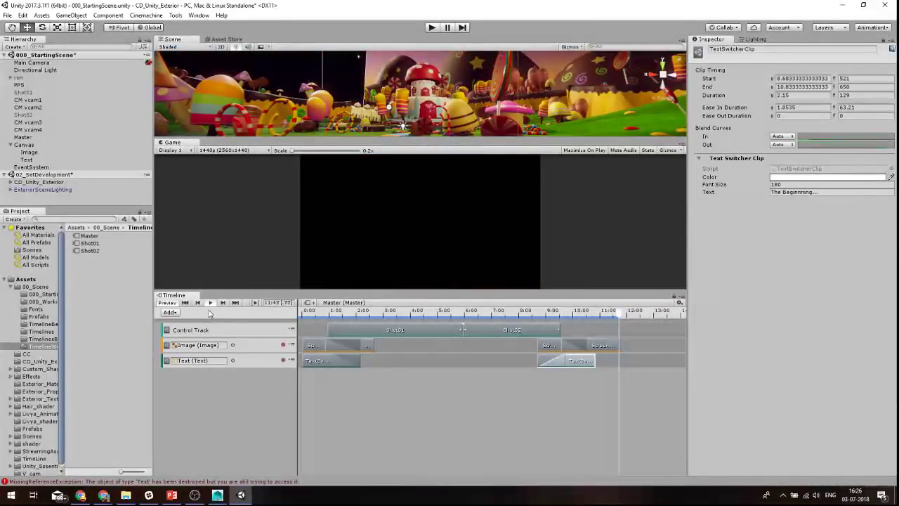
{"action": "left_click", "coordinate": [804, 194]}
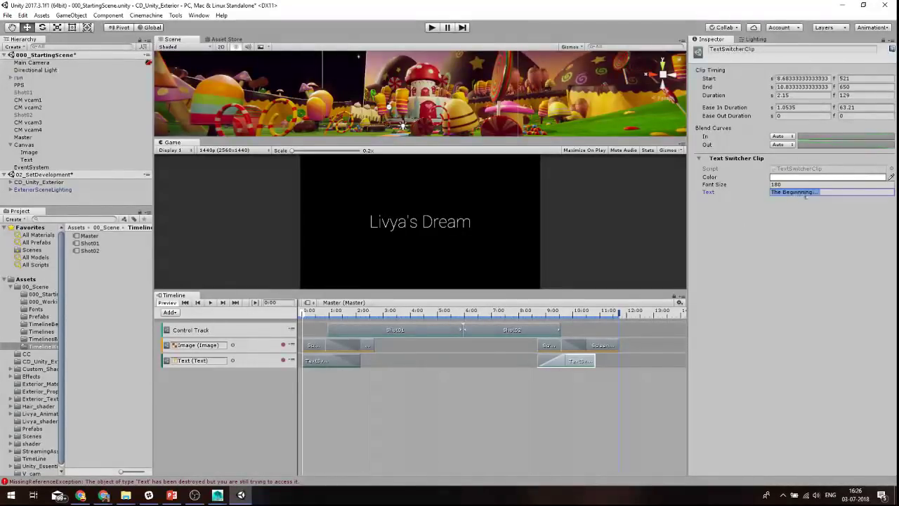
{"action": "left_click", "coordinate": [811, 197]}
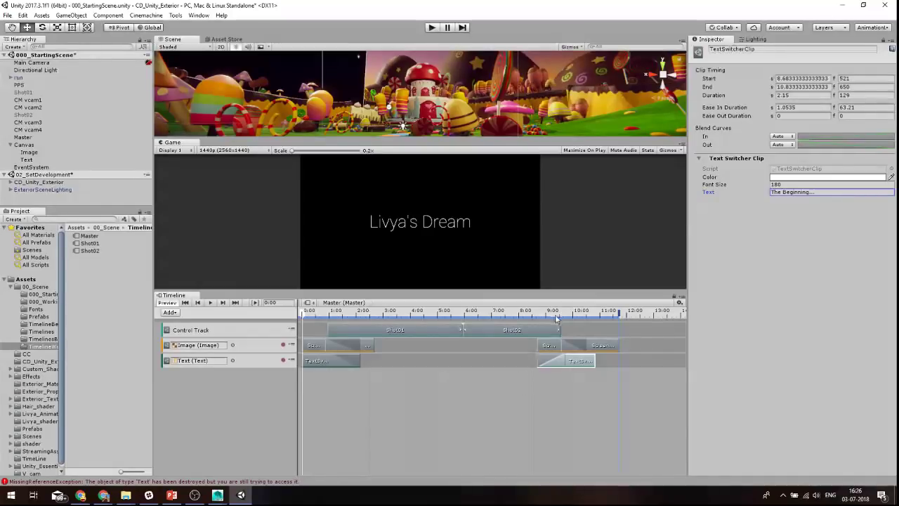
{"action": "left_click_drag", "start_coordinate": [557, 319], "coordinate": [569, 317]}
{"action": "left_click_drag", "start_coordinate": [490, 316], "coordinate": [304, 316]}
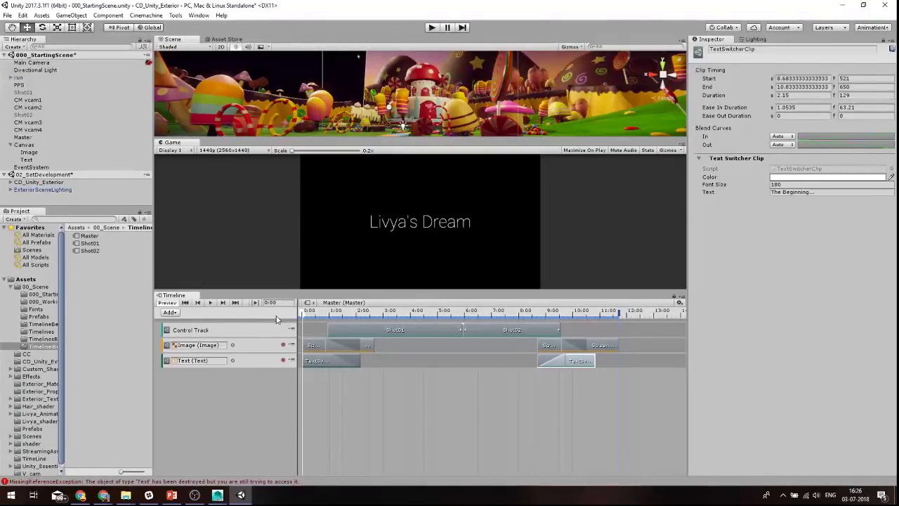
Add an audio track and place the Hollie_Cook_-_04_-_Together song on it from 0:00.
{"action": "left_click", "coordinate": [175, 314]}
{"action": "left_click", "coordinate": [207, 168]}
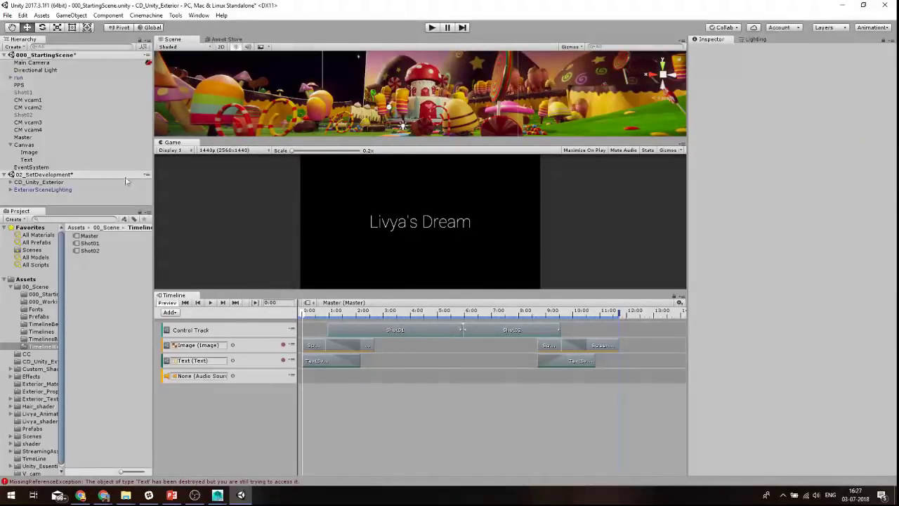
{"action": "left_click", "coordinate": [125, 220]}
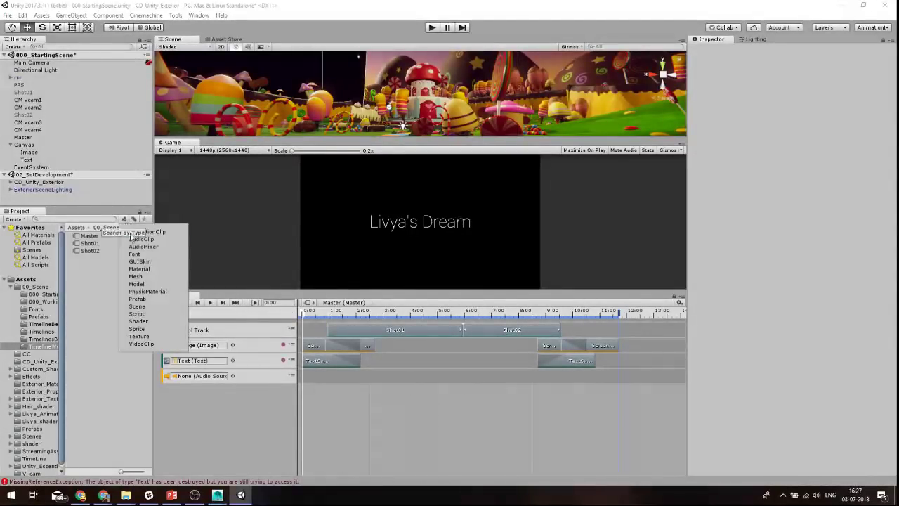
{"action": "left_click", "coordinate": [141, 239]}
{"action": "left_click", "coordinate": [104, 251]}
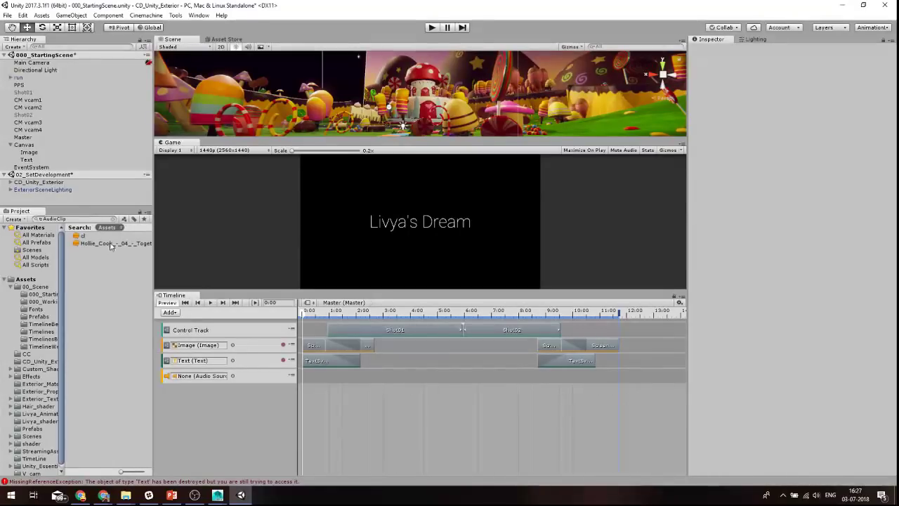
{"action": "left_click_drag", "start_coordinate": [155, 243], "coordinate": [172, 243]}
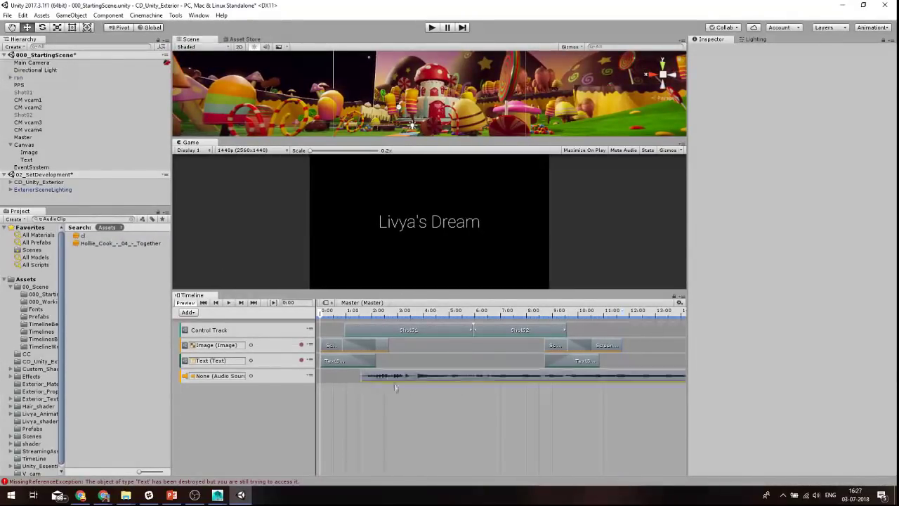
{"action": "left_click_drag", "start_coordinate": [363, 375], "coordinate": [365, 375]}
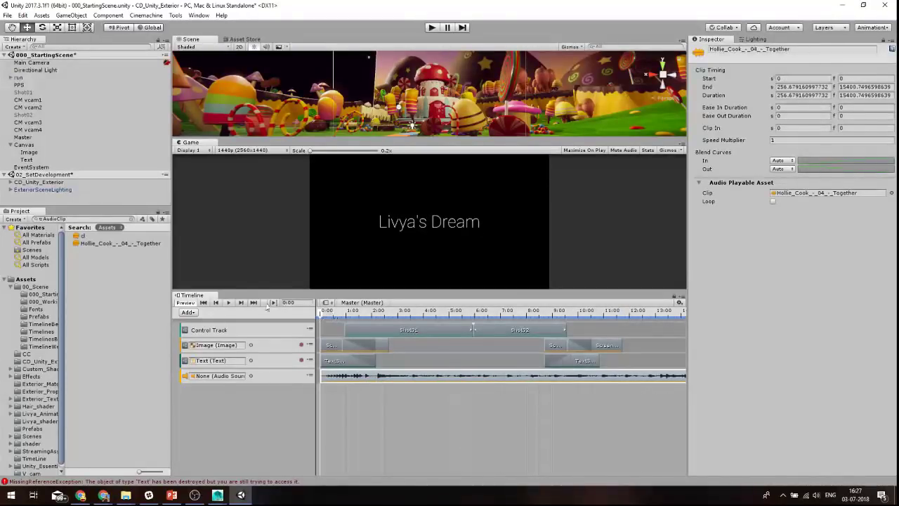
Play the cinematic with the new music, then stop back at the start.
{"action": "left_click", "coordinate": [228, 304]}
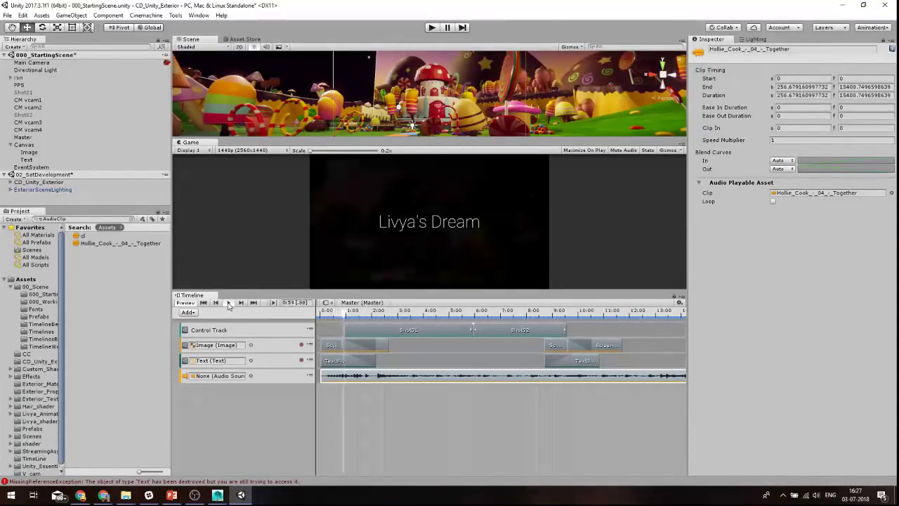
{"action": "left_click", "coordinate": [311, 314]}
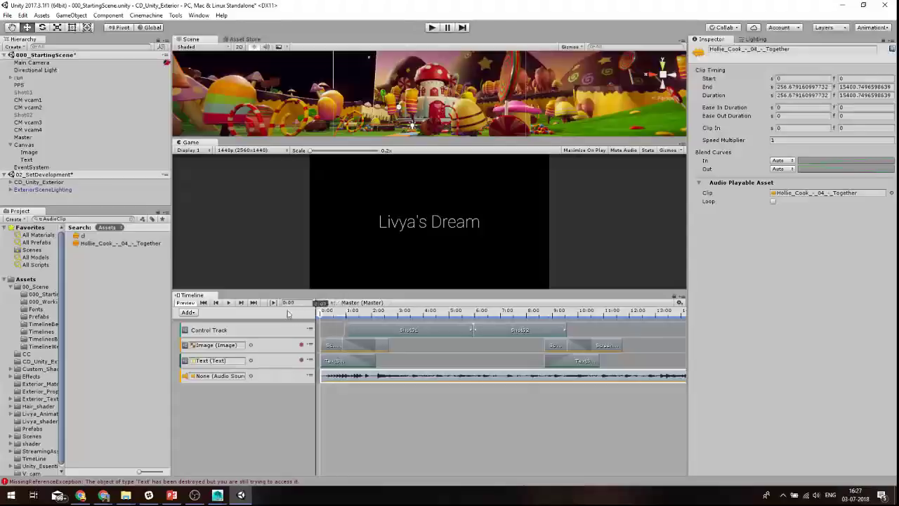
{"action": "scroll", "coordinate": [638, 391], "scroll_direction": "down", "scroll_amount": 5}
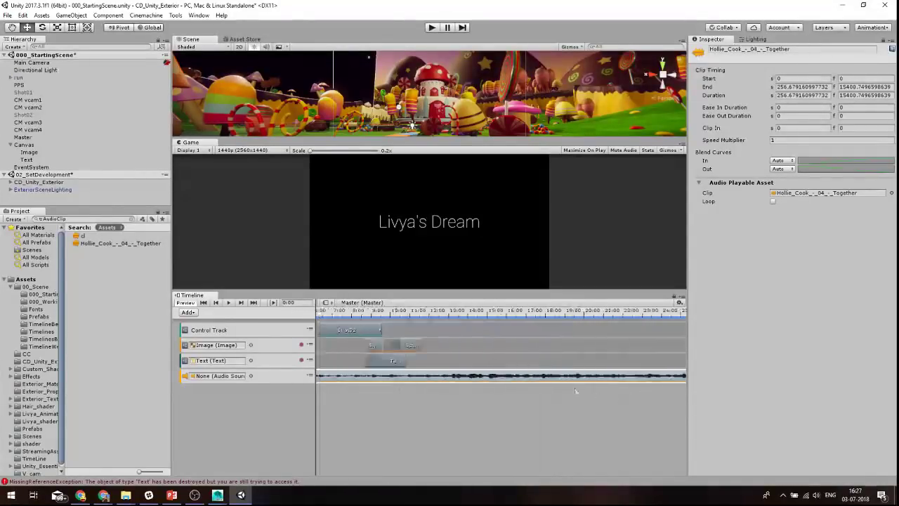
{"action": "scroll", "coordinate": [481, 397], "scroll_direction": "up", "scroll_amount": 6}
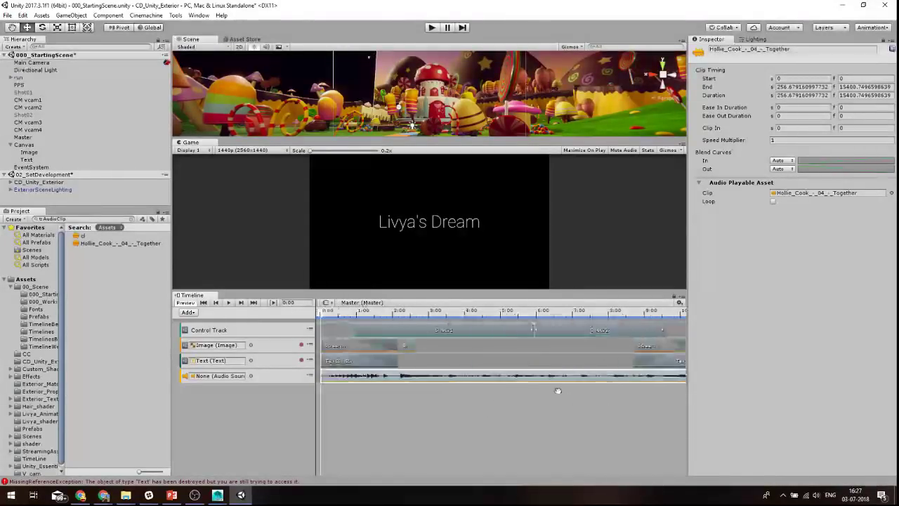
Split the music clip at 11:40, where the cinematic ends.
{"action": "right_click", "coordinate": [521, 371]}
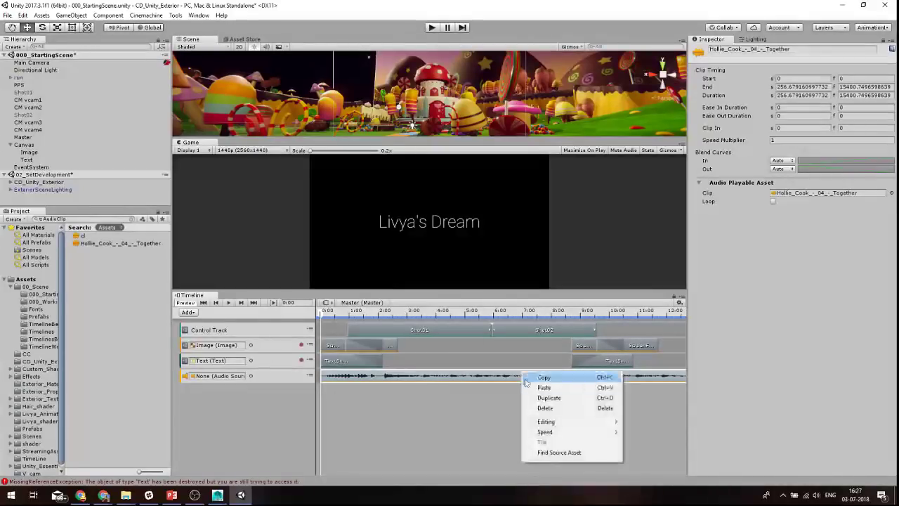
{"action": "mouse_move", "coordinate": [551, 422]}
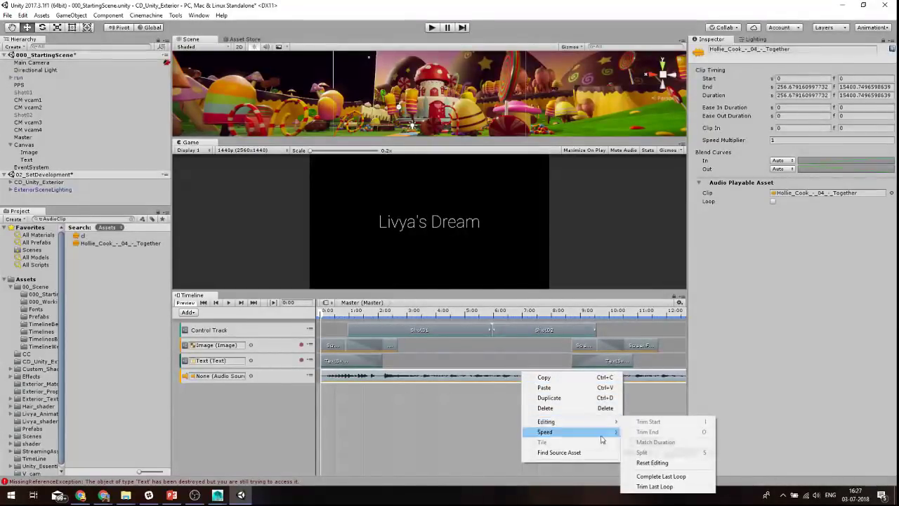
{"action": "mouse_move", "coordinate": [591, 423]}
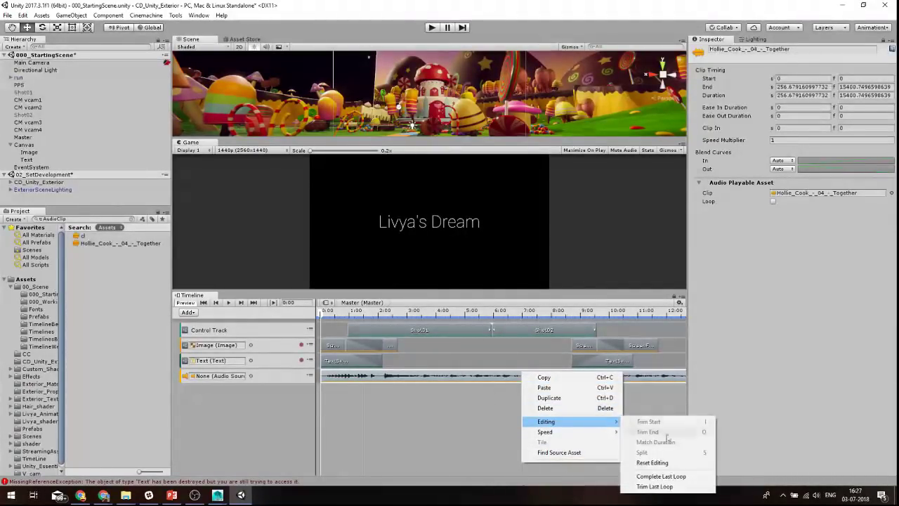
{"action": "left_click", "coordinate": [657, 313]}
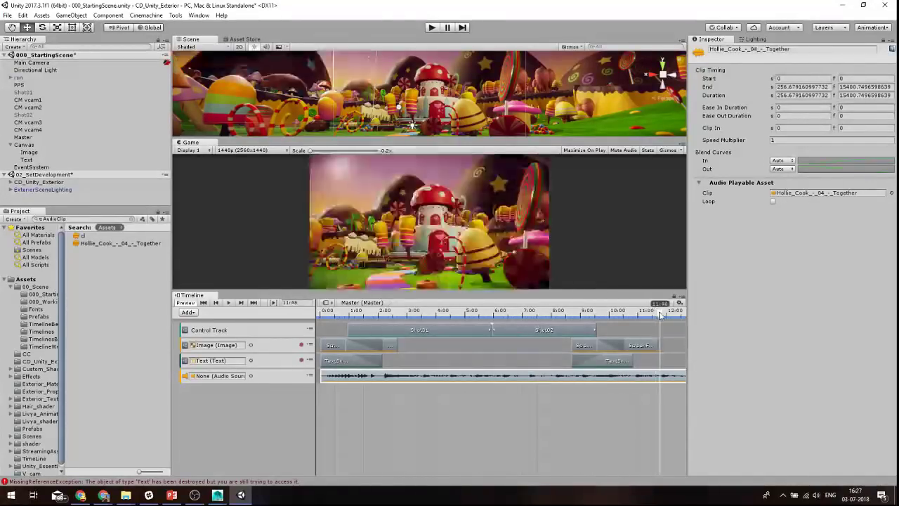
{"action": "right_click", "coordinate": [625, 377]}
{"action": "mouse_move", "coordinate": [663, 426]}
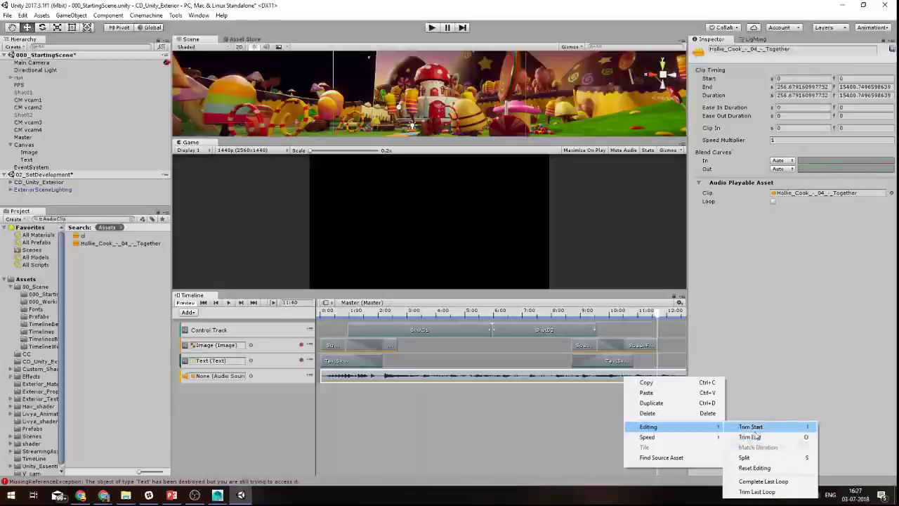
{"action": "left_click", "coordinate": [756, 457]}
Delete the music after the split and scrub to check the ending.
{"action": "middle_click_drag", "start_coordinate": [594, 400], "coordinate": [523, 358]}
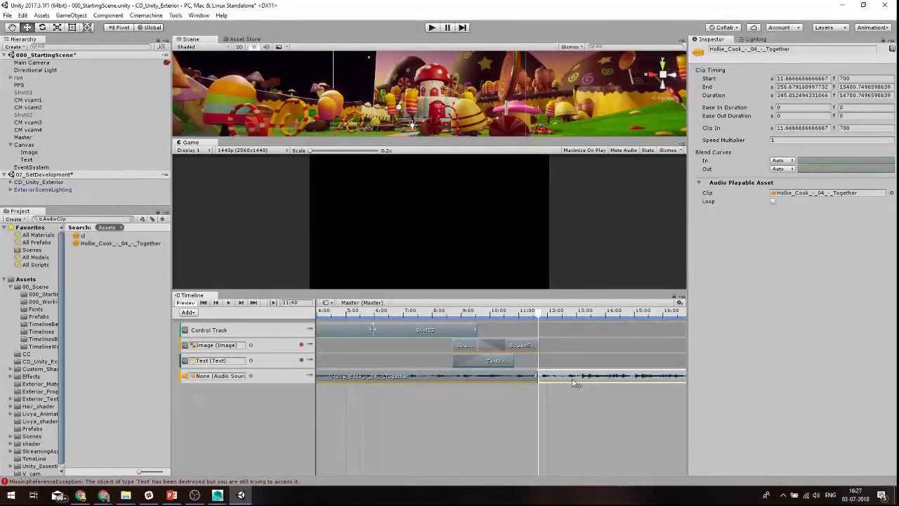
{"action": "key", "text": "Delete"}
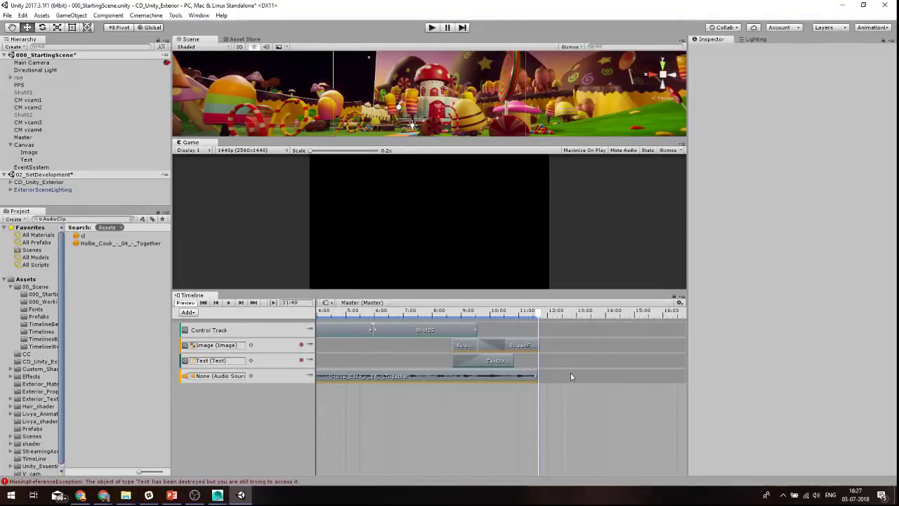
{"action": "left_click_drag", "start_coordinate": [538, 313], "coordinate": [485, 314]}
{"action": "middle_click_drag", "start_coordinate": [586, 391], "coordinate": [701, 387]}
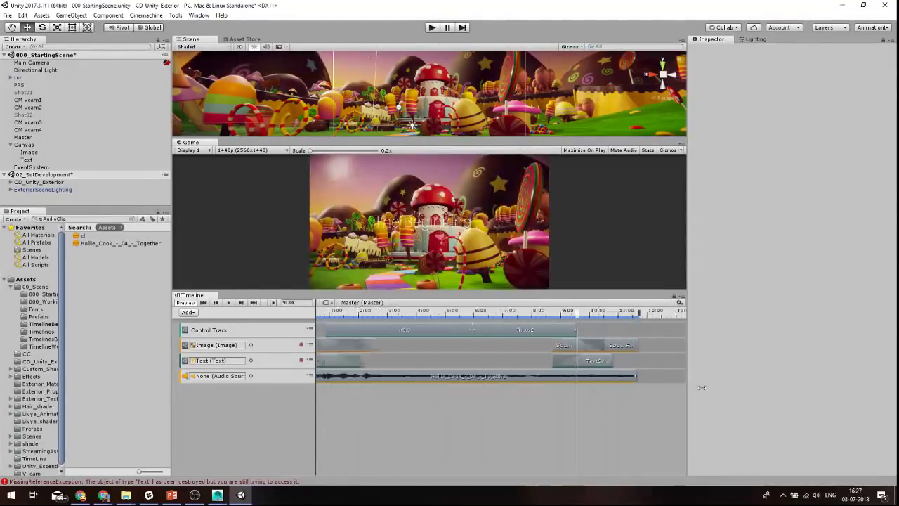
Give the trimmed music clip a 1-second ease-in and 1-second ease-out, then scrub to preview.
{"action": "left_click", "coordinate": [478, 376]}
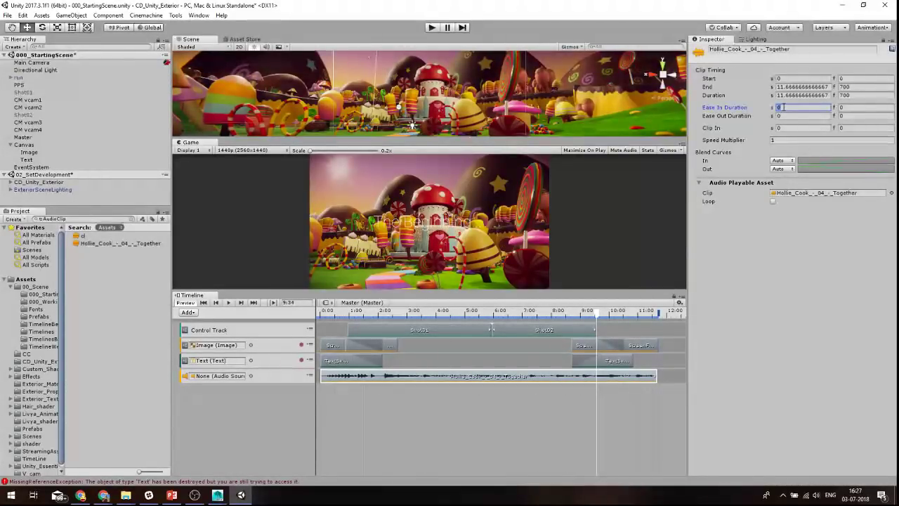
{"action": "type", "text": "1"}
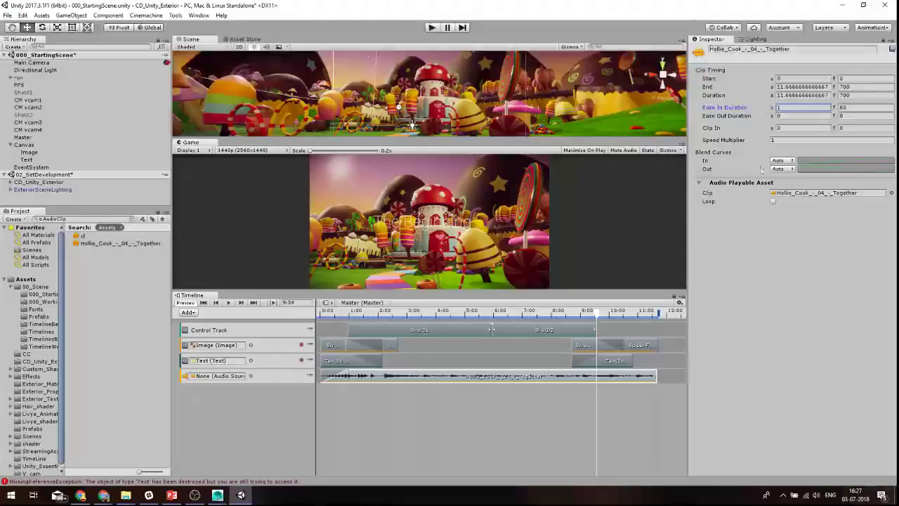
{"action": "left_click", "coordinate": [785, 118]}
{"action": "type", "text": "1"}
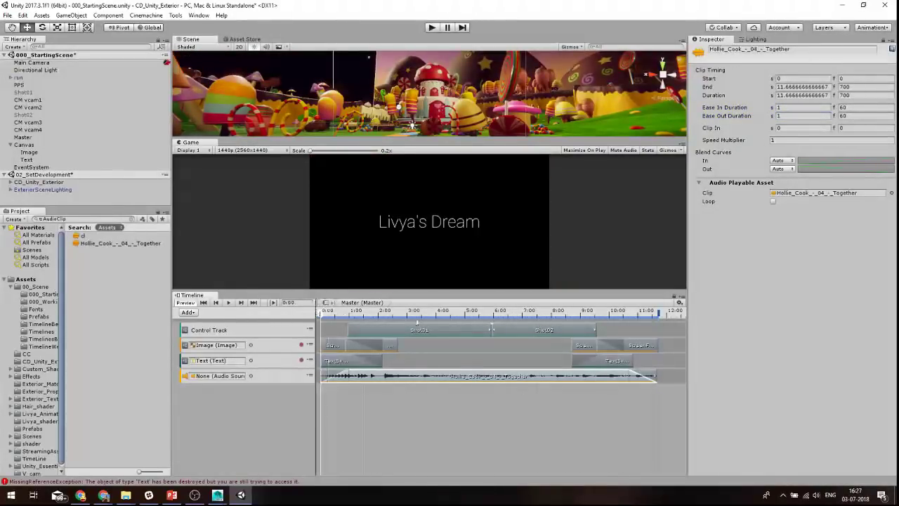
{"action": "mouse_move", "coordinate": [490, 318]}
{"action": "left_mouse_down"}
{"action": "mouse_move", "coordinate": [602, 321]}
{"action": "mouse_move", "coordinate": [261, 310]}
{"action": "left_mouse_up"}
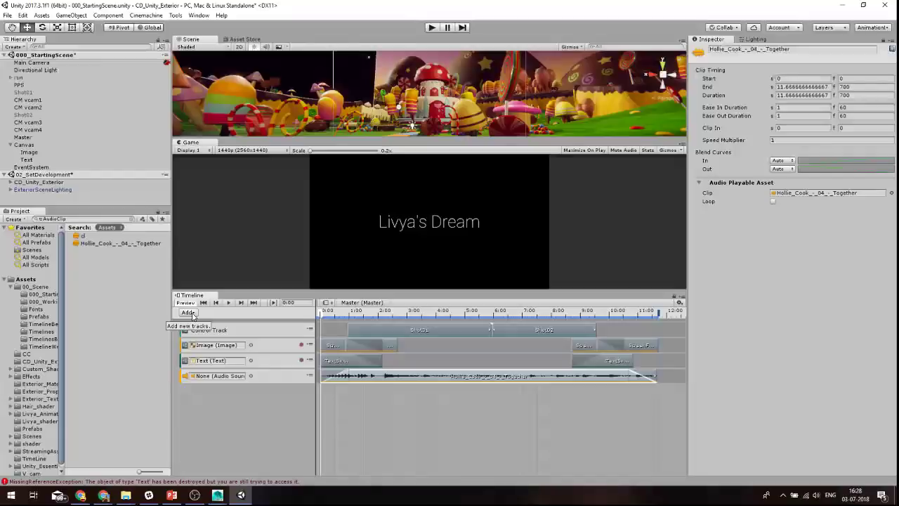
Add a Recorder Track holding a new RecorderClip.
{"action": "left_click", "coordinate": [190, 313]}
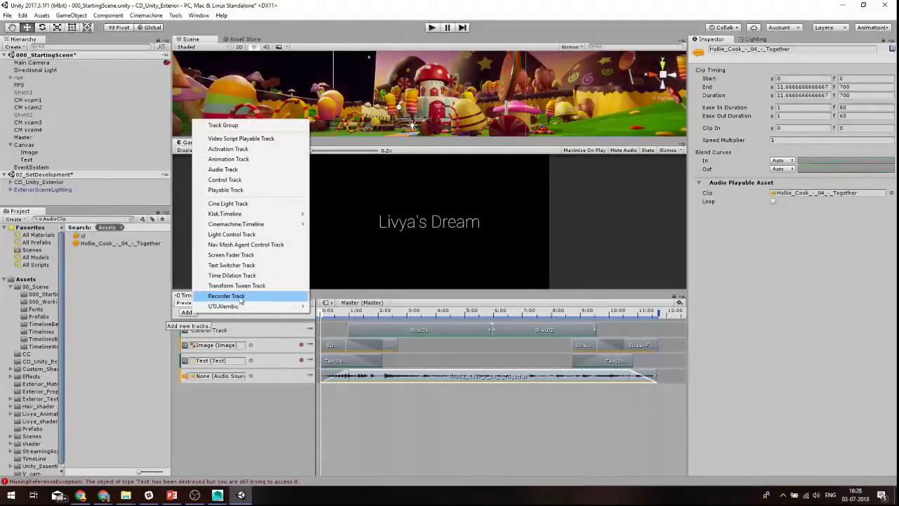
{"action": "left_click", "coordinate": [240, 297]}
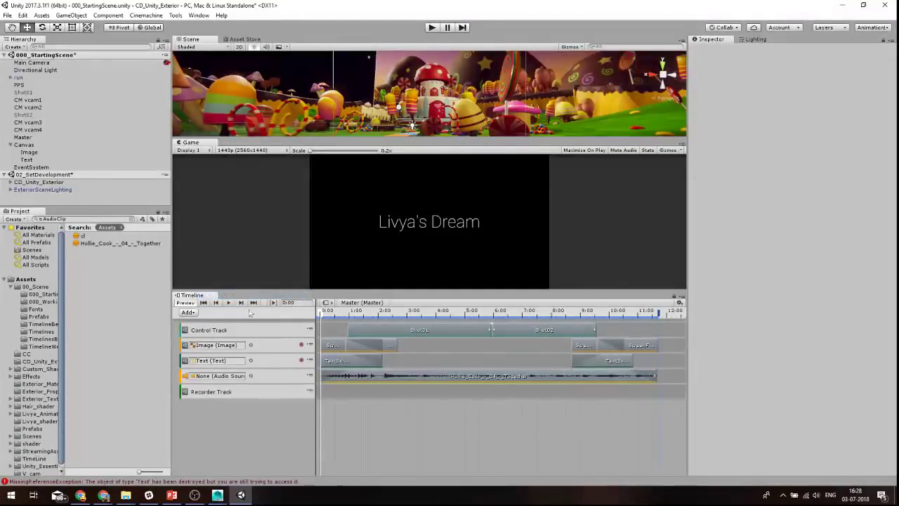
{"action": "right_click", "coordinate": [339, 387]}
{"action": "left_click", "coordinate": [394, 461]}
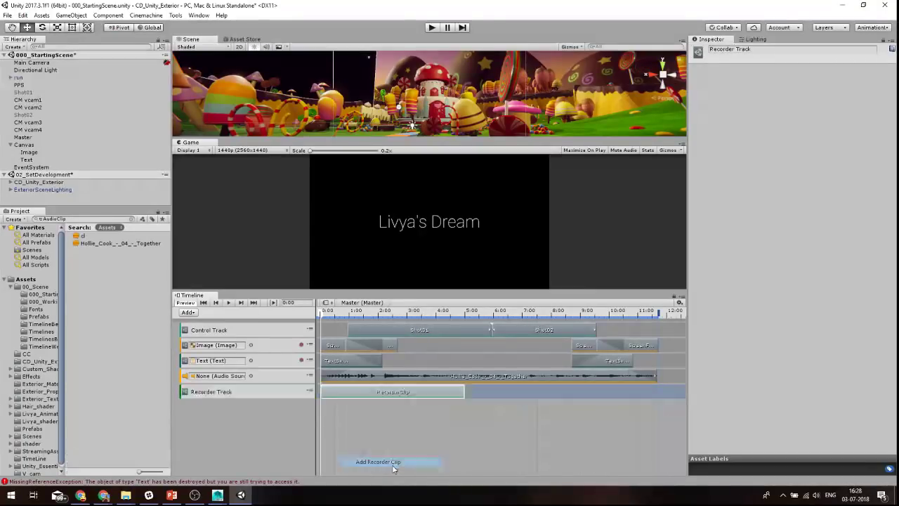
{"action": "left_click", "coordinate": [395, 391]}
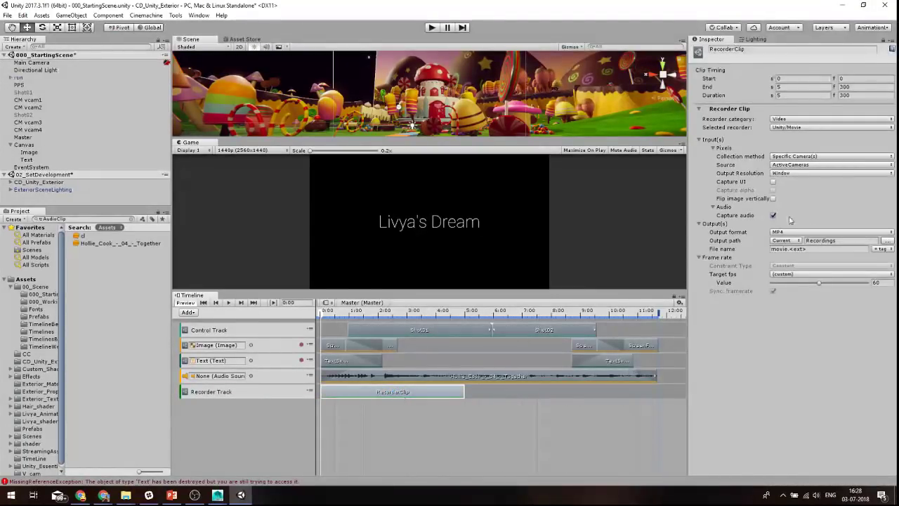
Configure the RecorderClip as a Unity Movie recorder capturing the Game View at x1440p_QHD.
{"action": "left_click", "coordinate": [782, 130]}
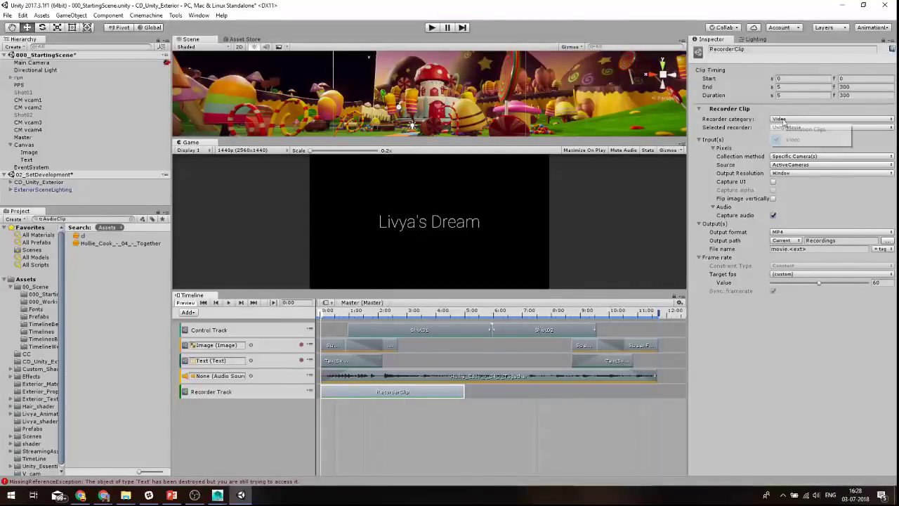
{"action": "left_click", "coordinate": [795, 150]}
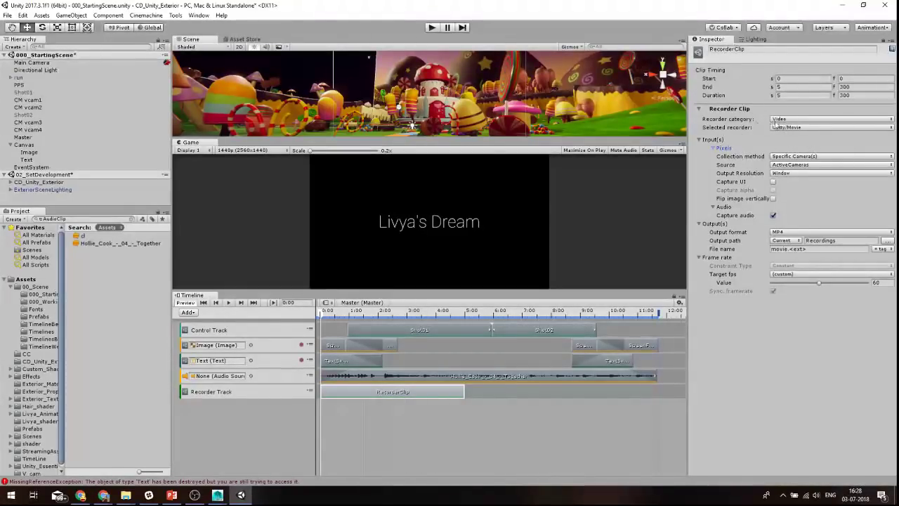
{"action": "left_click", "coordinate": [783, 129]}
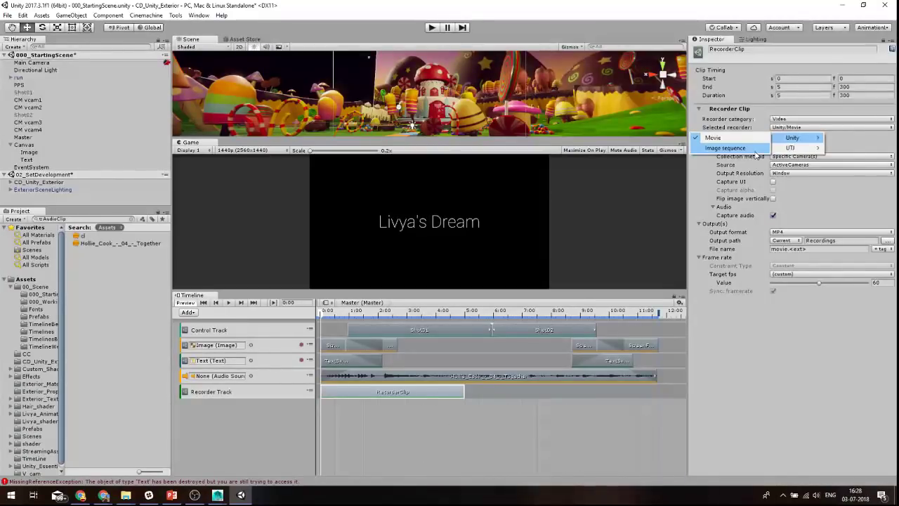
{"action": "left_click", "coordinate": [748, 118]}
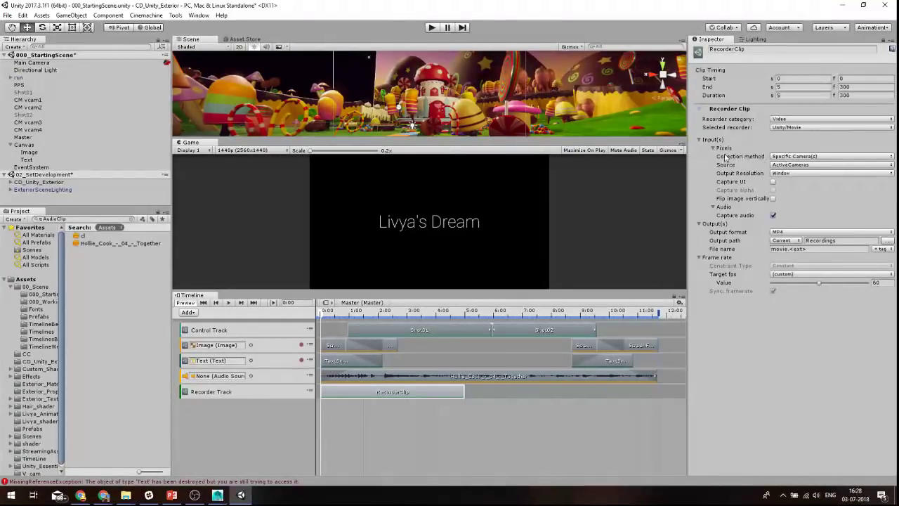
{"action": "left_click", "coordinate": [786, 159]}
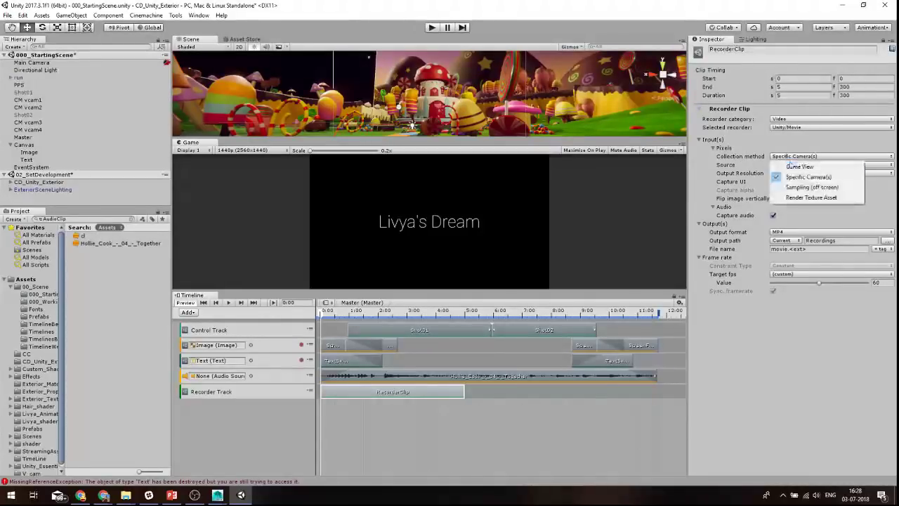
{"action": "left_click", "coordinate": [792, 168]}
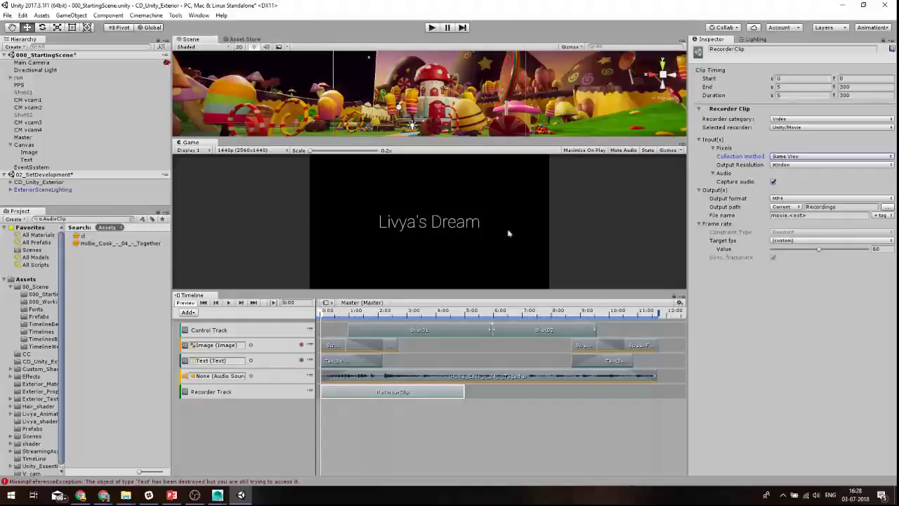
{"action": "left_click", "coordinate": [775, 164]}
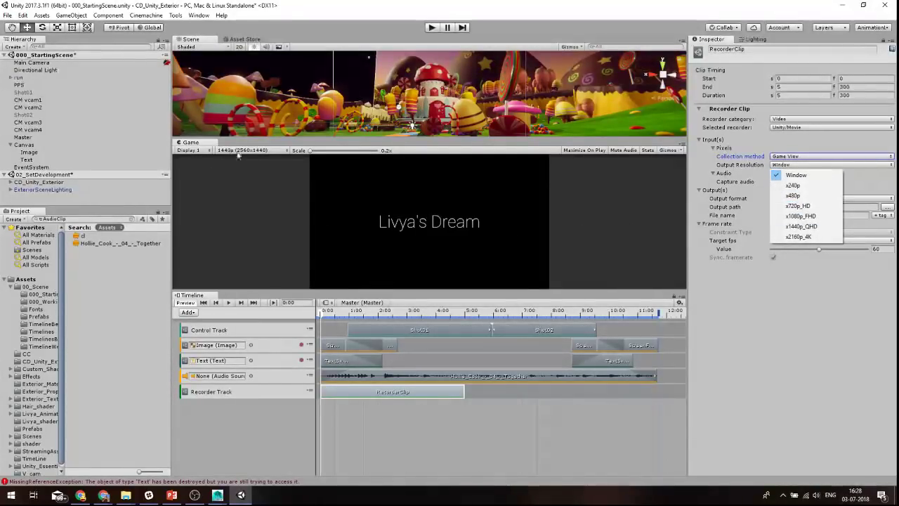
{"action": "left_click", "coordinate": [805, 229]}
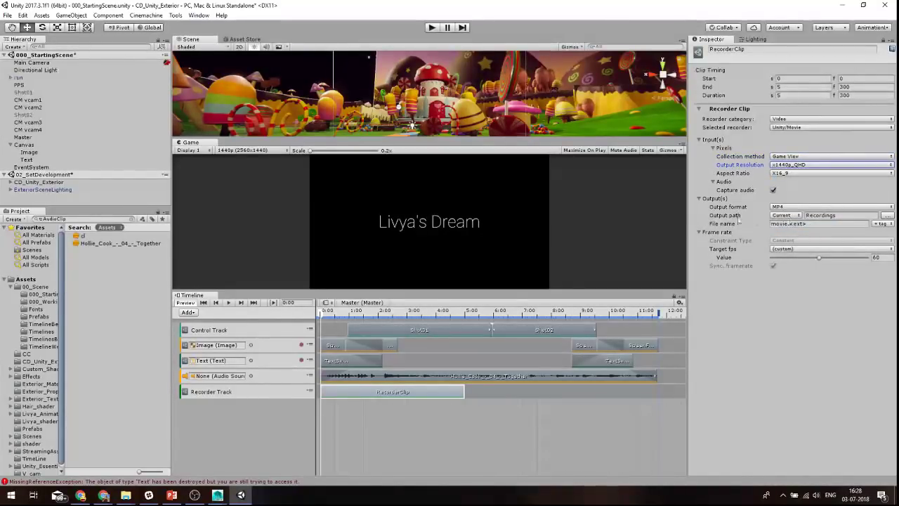
Point the recording output to CD_Unity_Exterior's Recordings folder and name the file WebinarMovie001.
{"action": "left_click", "coordinate": [886, 215]}
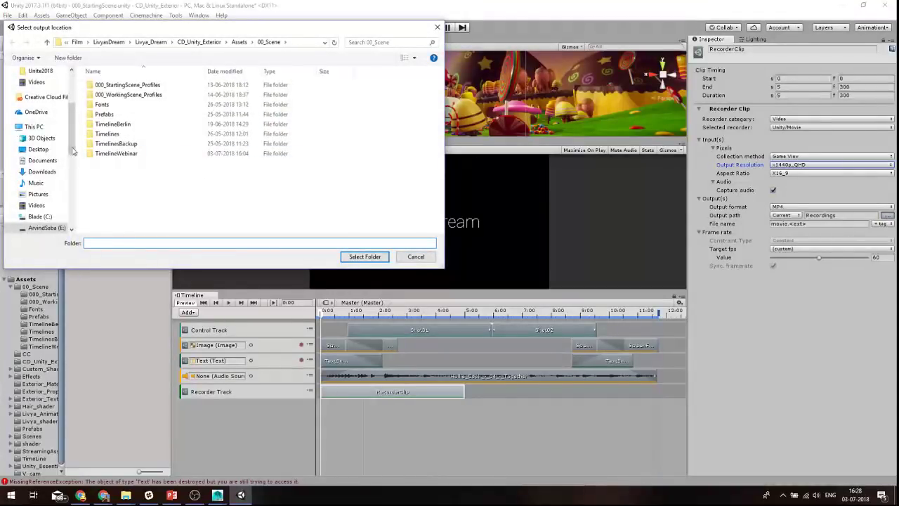
{"action": "left_click", "coordinate": [199, 42]}
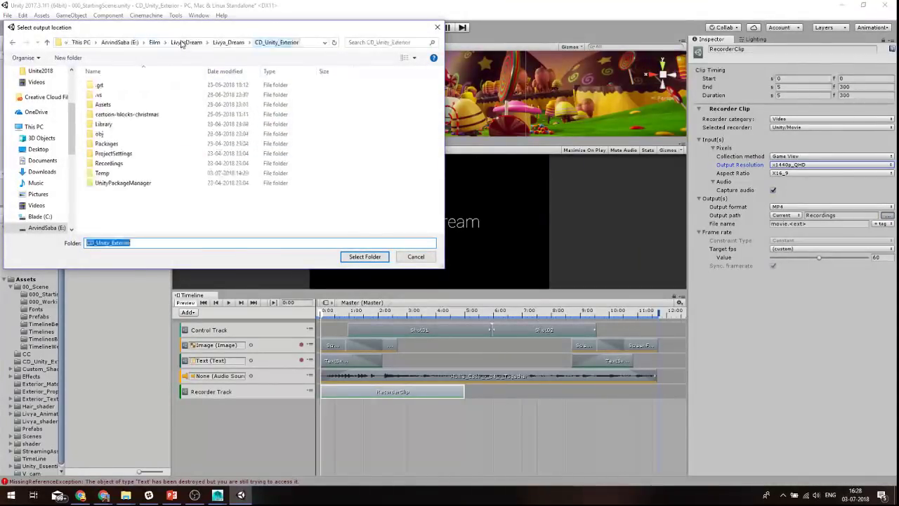
{"action": "double_click", "coordinate": [109, 162]}
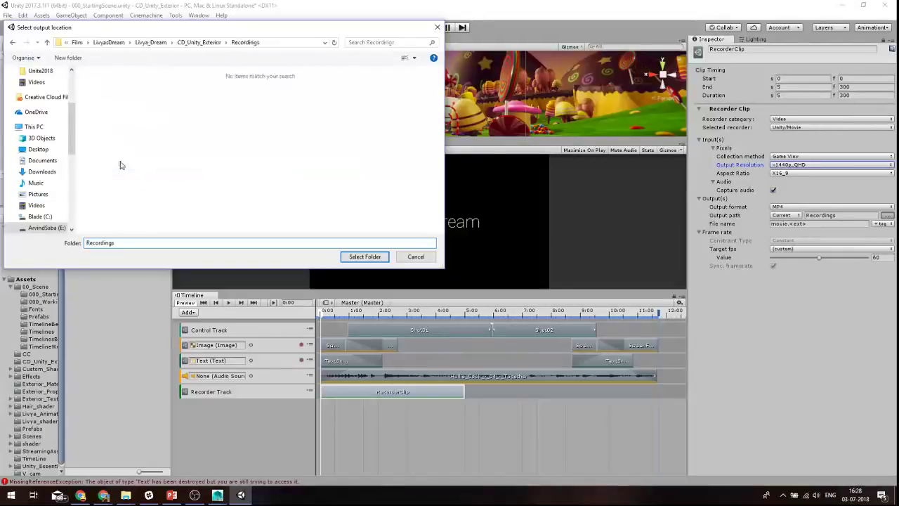
{"action": "left_click", "coordinate": [365, 256]}
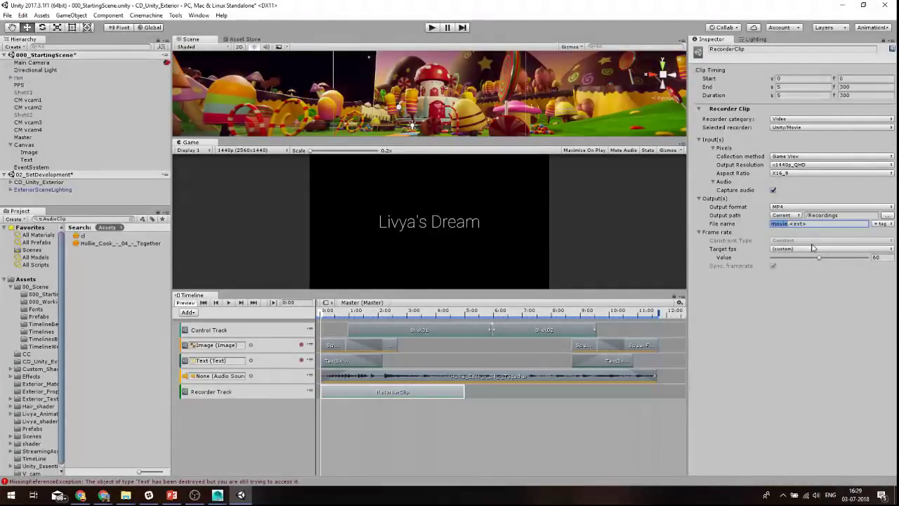
{"action": "left_click", "coordinate": [819, 223]}
{"action": "type", "text": "Webinar"}
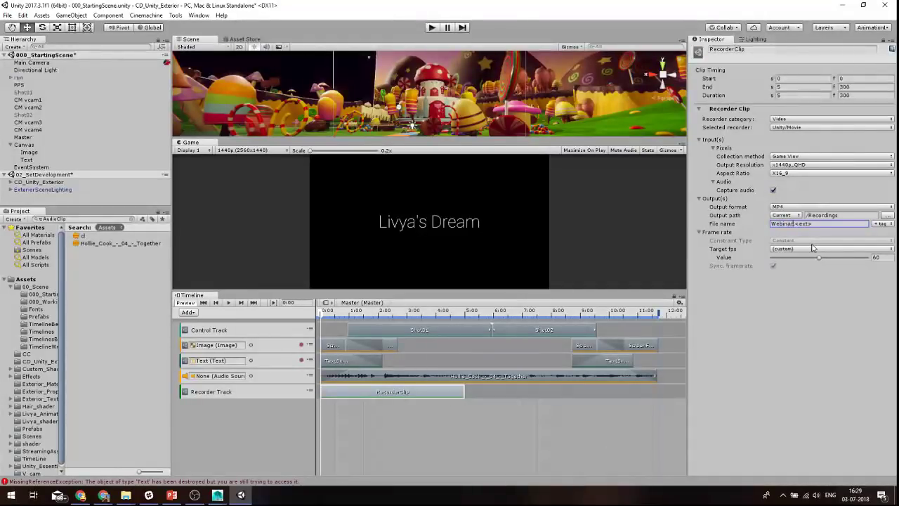
{"action": "type", "text": "1."}
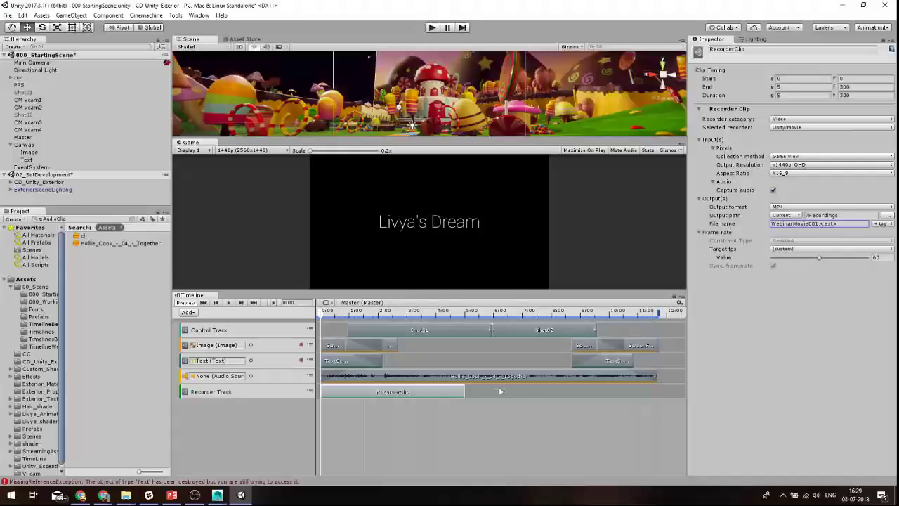
Stretch the RecorderClip to 11.67 seconds (700 frames) to cover the whole cinematic.
{"action": "left_click", "coordinate": [429, 416]}
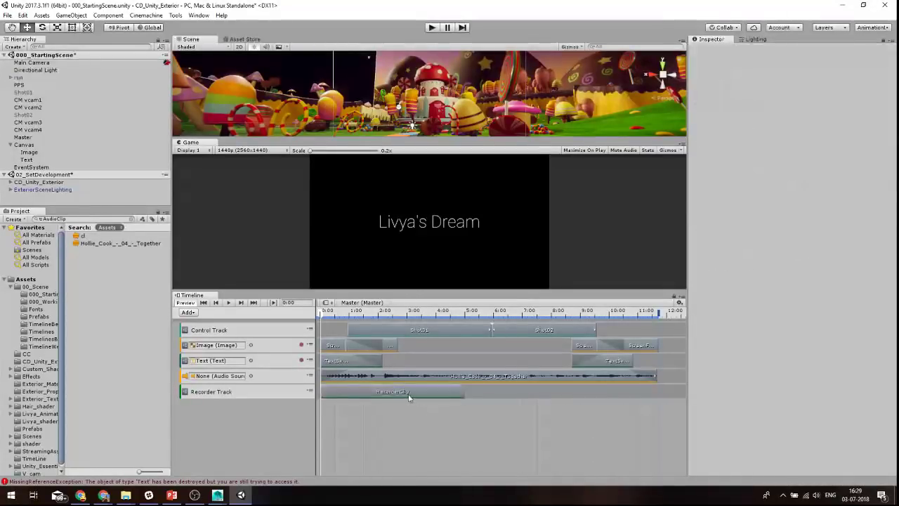
{"action": "left_click", "coordinate": [420, 396]}
{"action": "left_click_drag", "start_coordinate": [467, 391], "coordinate": [654, 416]}
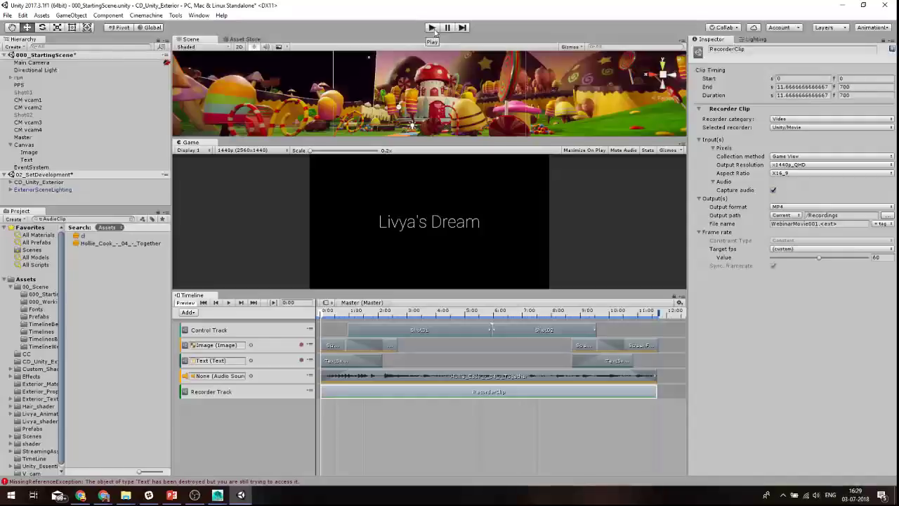
Run the cinematic in Play mode to record it, then exit Play mode after it ends.
{"action": "left_click", "coordinate": [431, 28]}
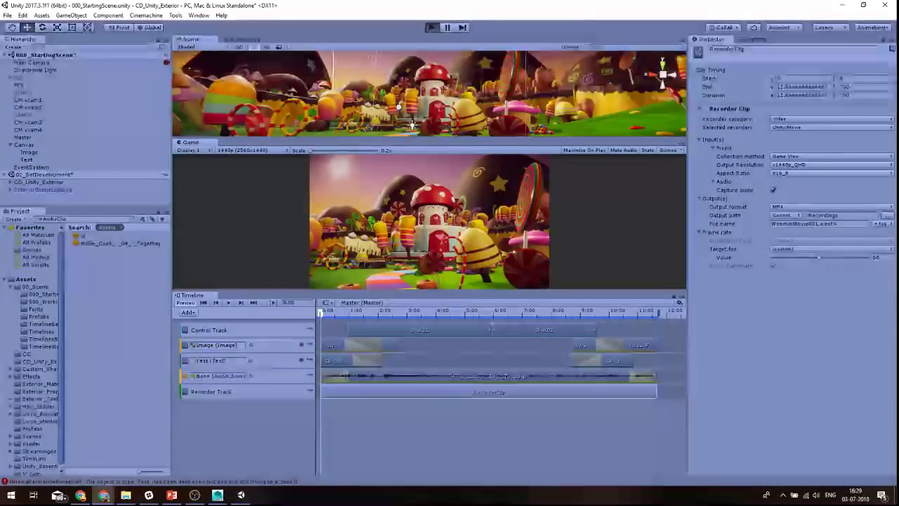
{"action": "left_click", "coordinate": [104, 495]}
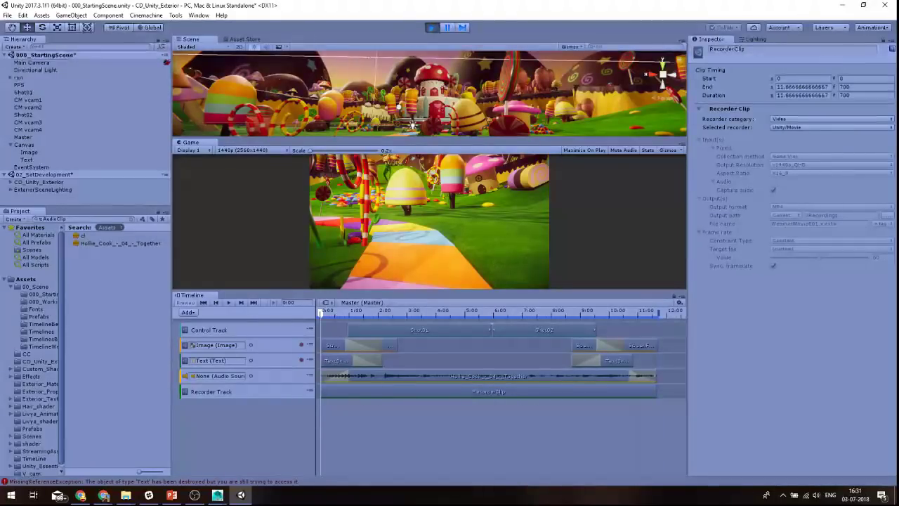
{"action": "left_click", "coordinate": [432, 28]}
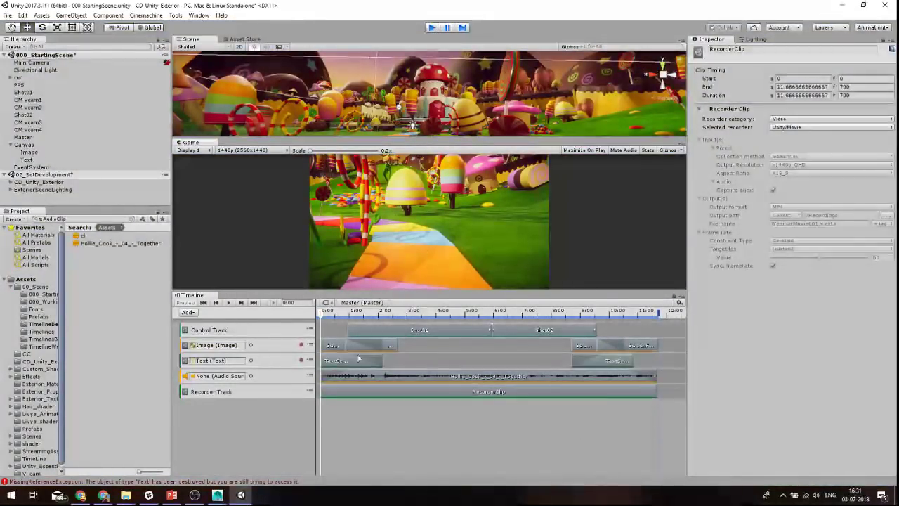
In File Explorer, open CD_Unity_Exterior > Recordings and play WebinarMovie001.mp4.
{"action": "mouse_move", "coordinate": [131, 499]}
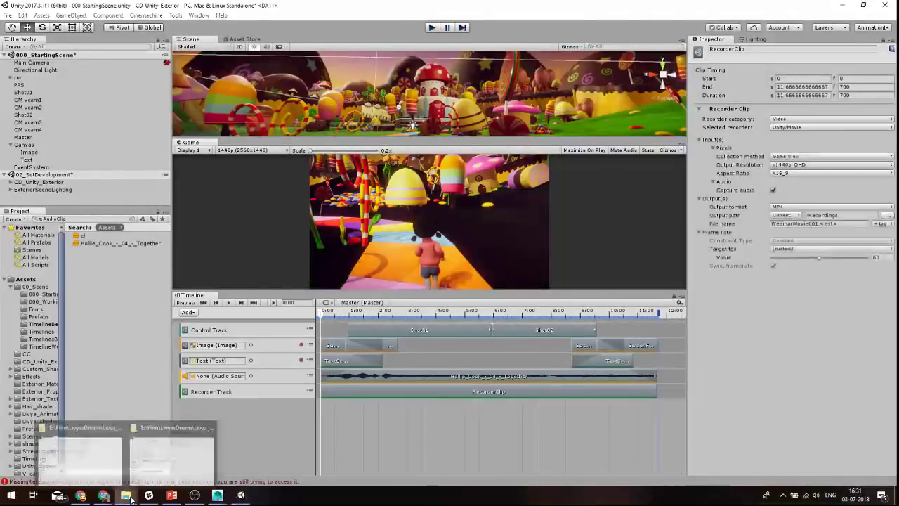
{"action": "left_click", "coordinate": [155, 455]}
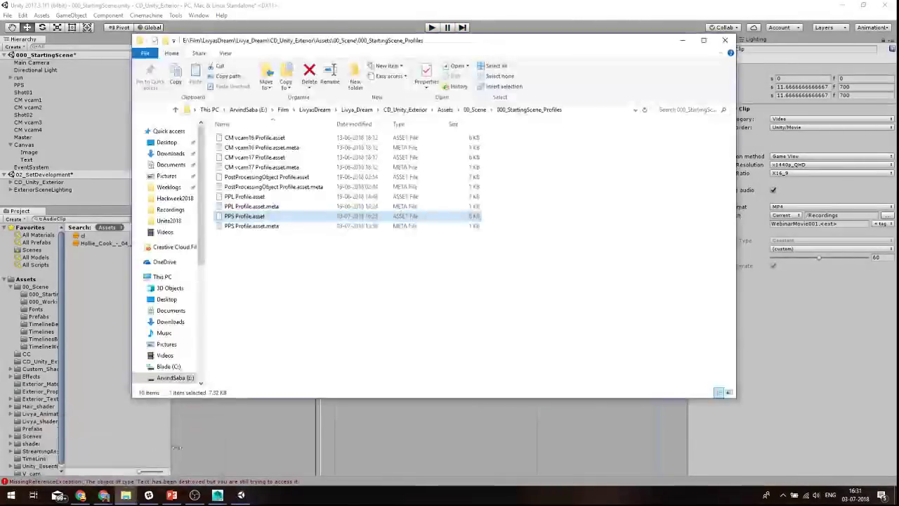
{"action": "left_click", "coordinate": [404, 109]}
{"action": "double_click", "coordinate": [237, 215]}
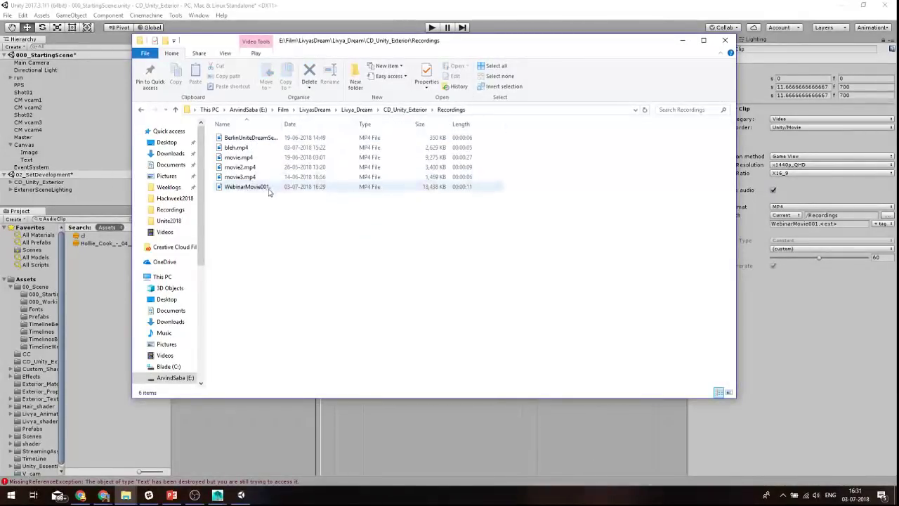
{"action": "left_click_drag", "start_coordinate": [281, 123], "coordinate": [307, 123]}
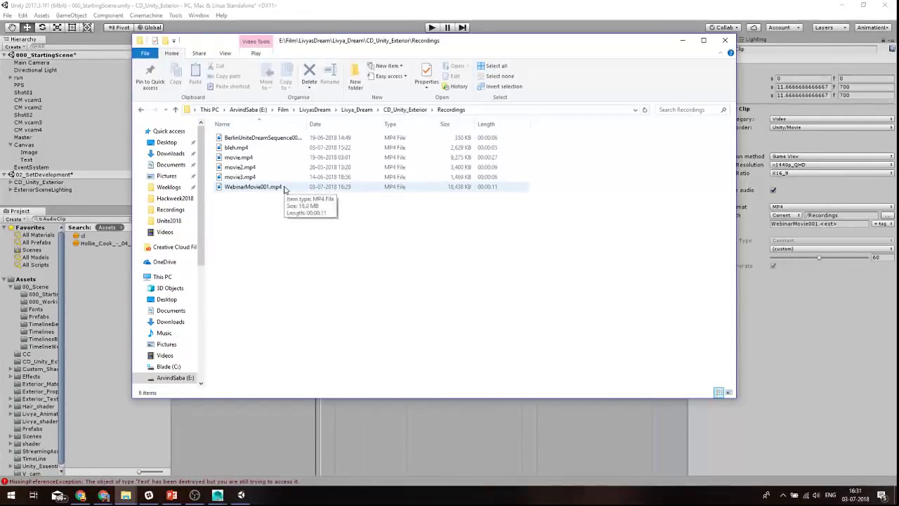
{"action": "double_click", "coordinate": [284, 189]}
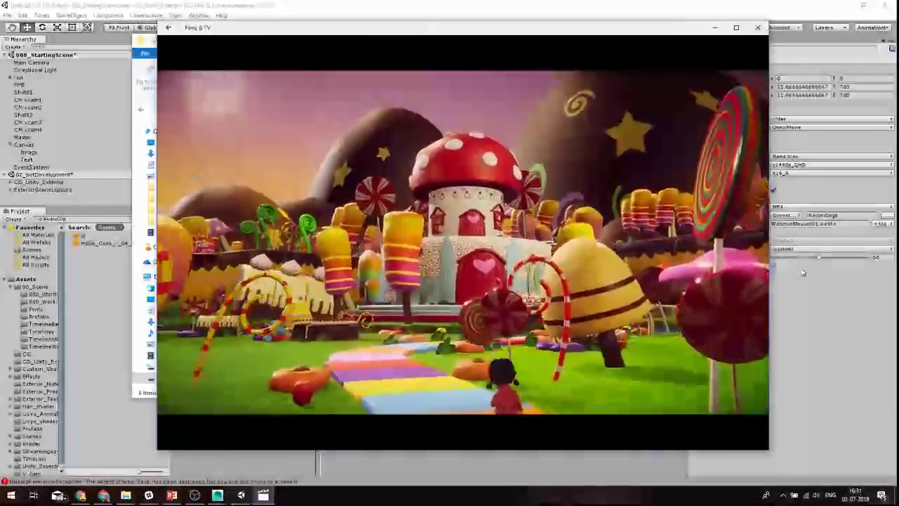
Replay WebinarMovie001.mp4 through to its 11 s end, then close Films & TV.
{"action": "mouse_move", "coordinate": [592, 270]}
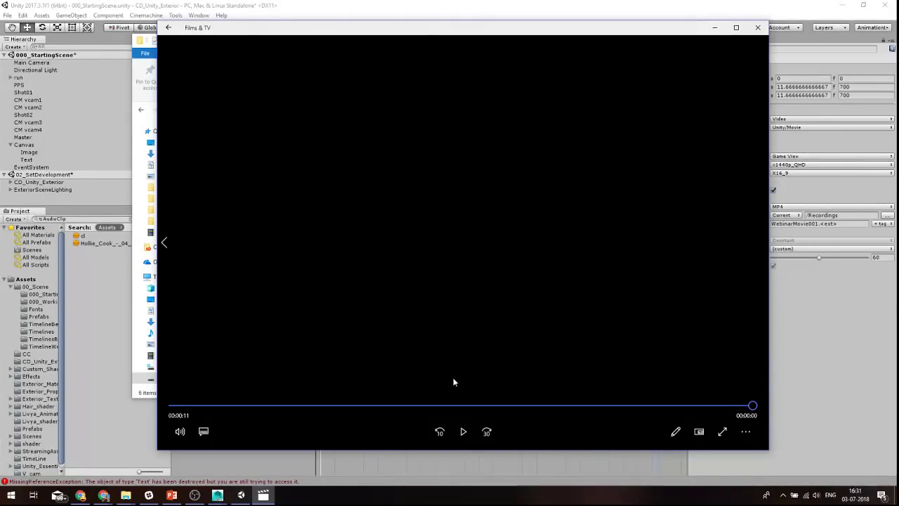
{"action": "left_click", "coordinate": [458, 436]}
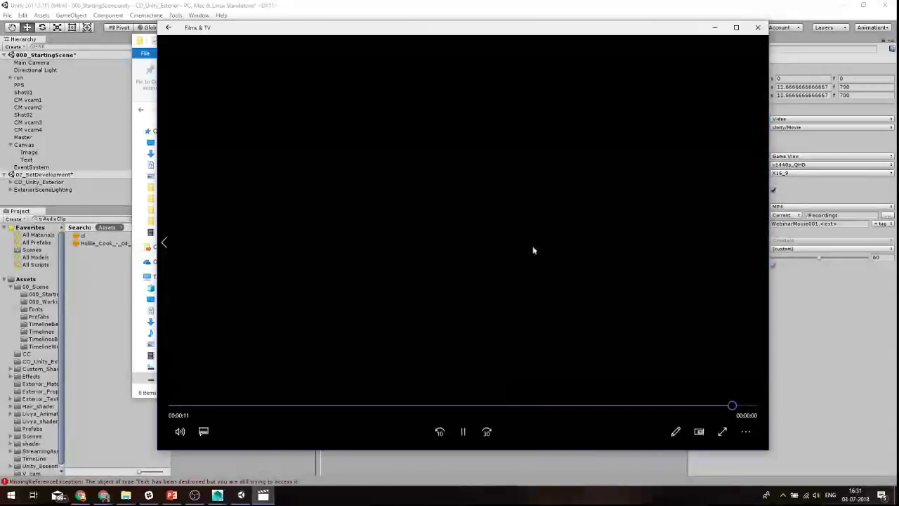
{"action": "left_click", "coordinate": [757, 27]}
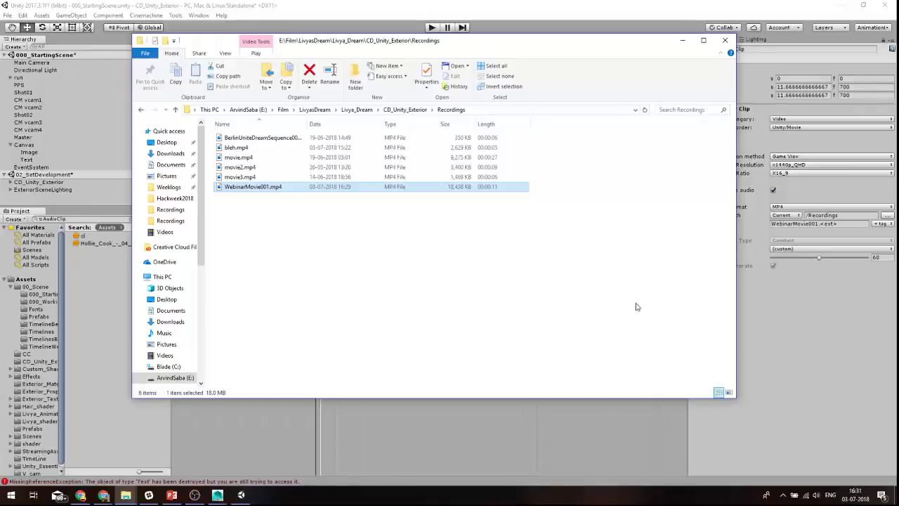
Return to Unity and enlarge the Scene view over the Game view and Timeline.
{"action": "left_click", "coordinate": [656, 5]}
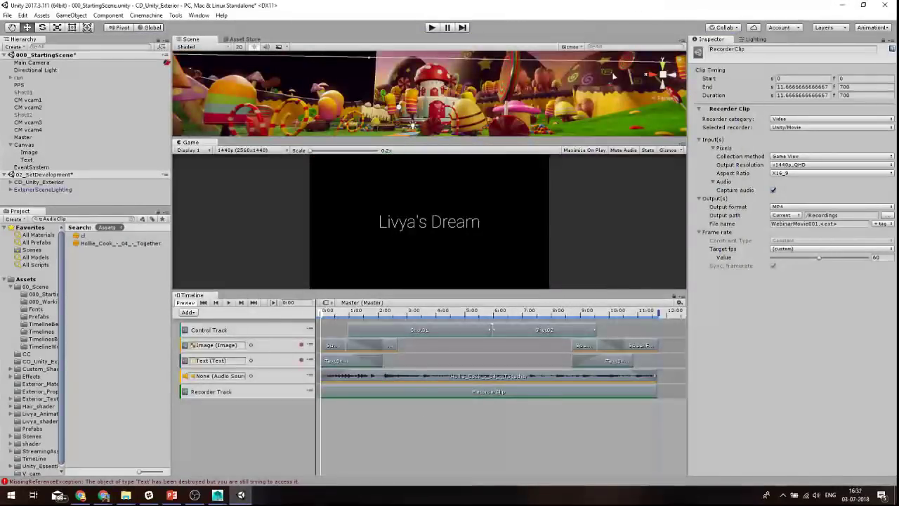
{"action": "left_click_drag", "start_coordinate": [464, 290], "coordinate": [472, 370]}
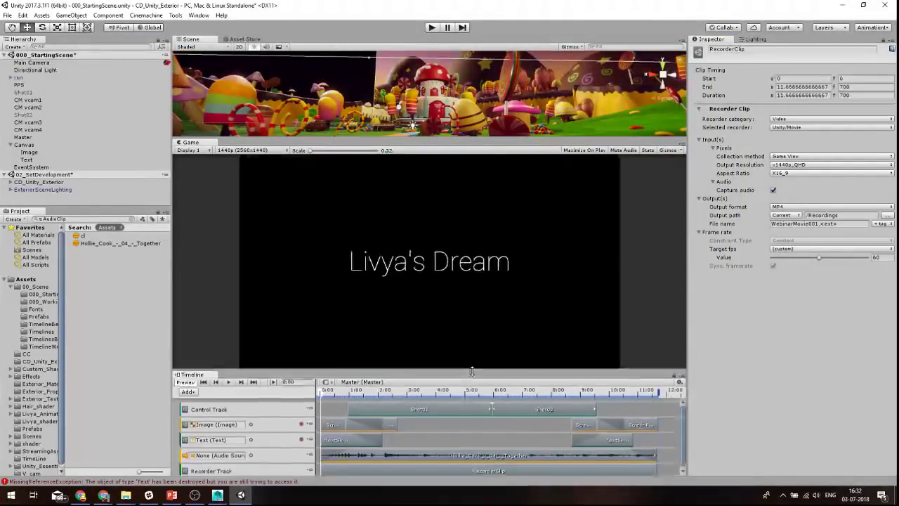
{"action": "left_click_drag", "start_coordinate": [457, 140], "coordinate": [458, 241]}
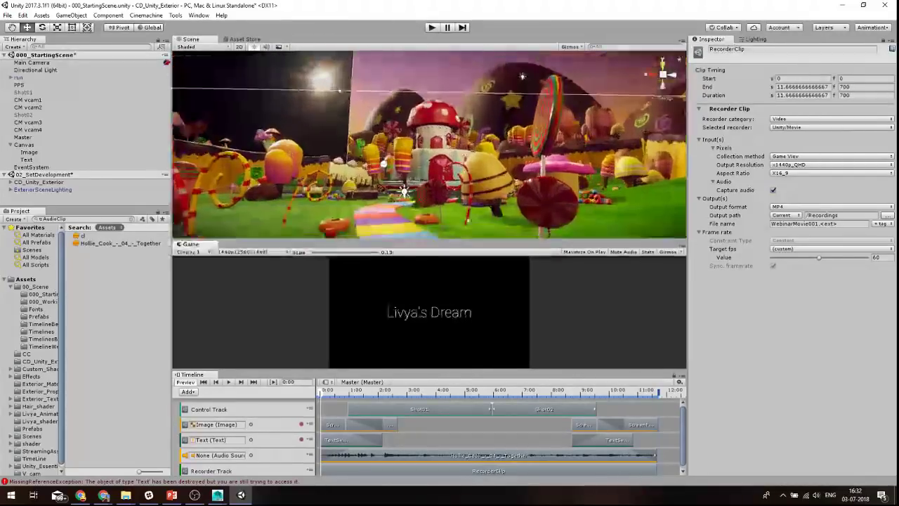
{"action": "right_click_drag", "start_coordinate": [413, 144], "coordinate": [295, 134]}
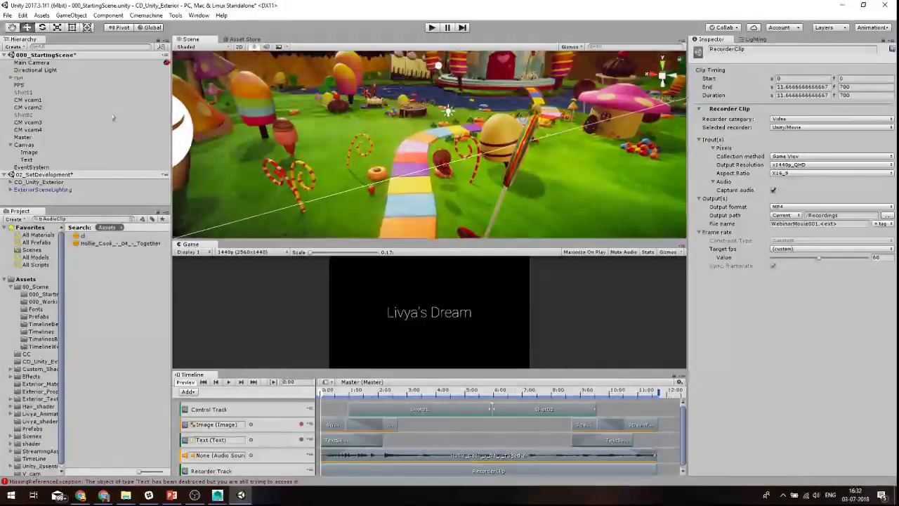
Rotate the Directional Light to X 47.147, Y -69.161, Z 9.484 and switch it off.
{"action": "double_click", "coordinate": [36, 70]}
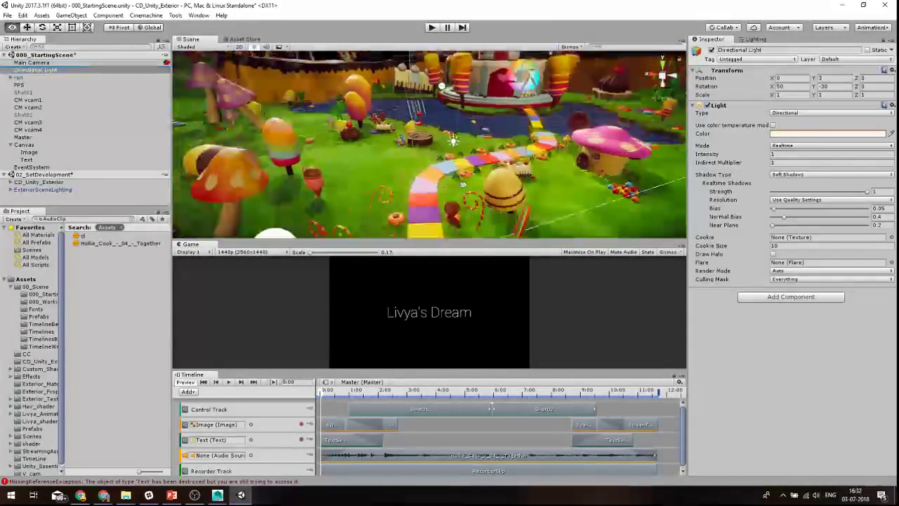
{"action": "right_click_drag", "start_coordinate": [203, 70], "coordinate": [192, 107]}
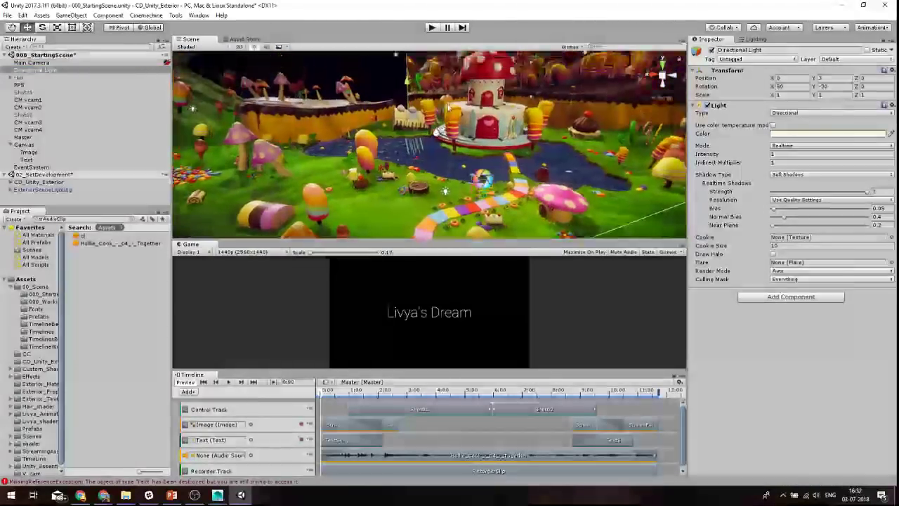
{"action": "mouse_move", "coordinate": [412, 128]}
{"action": "left_mouse_down"}
{"action": "mouse_move", "coordinate": [363, 150]}
{"action": "mouse_move", "coordinate": [516, 145]}
{"action": "mouse_move", "coordinate": [420, 144]}
{"action": "mouse_move", "coordinate": [462, 103]}
{"action": "mouse_move", "coordinate": [436, 132]}
{"action": "left_mouse_up"}
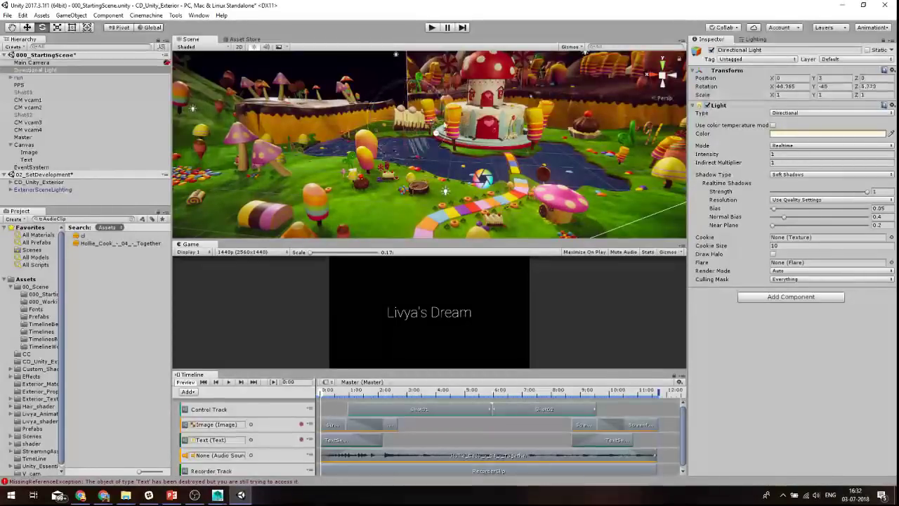
{"action": "left_click", "coordinate": [711, 50]}
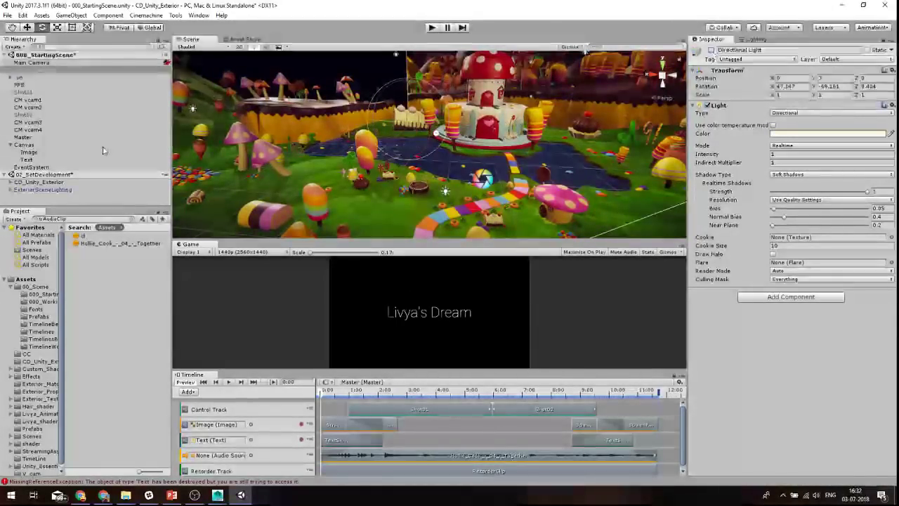
{"action": "left_click", "coordinate": [198, 15]}
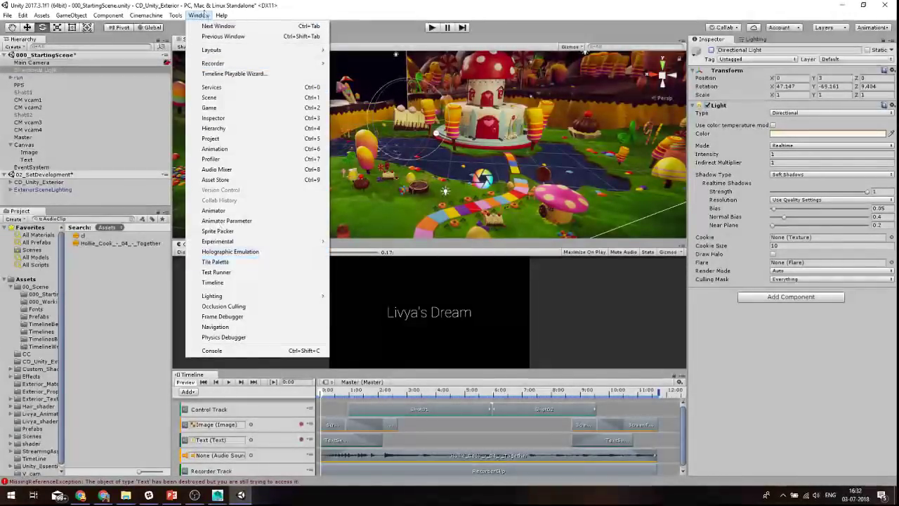
Inspect Point Light (19) and Point Light (25) in the Light Explorer, then close it.
{"action": "mouse_move", "coordinate": [309, 296]}
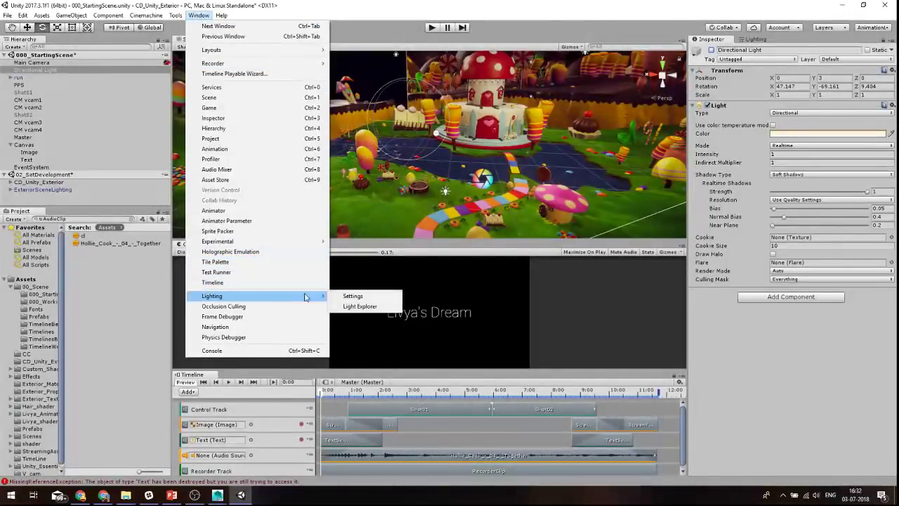
{"action": "left_click", "coordinate": [360, 307]}
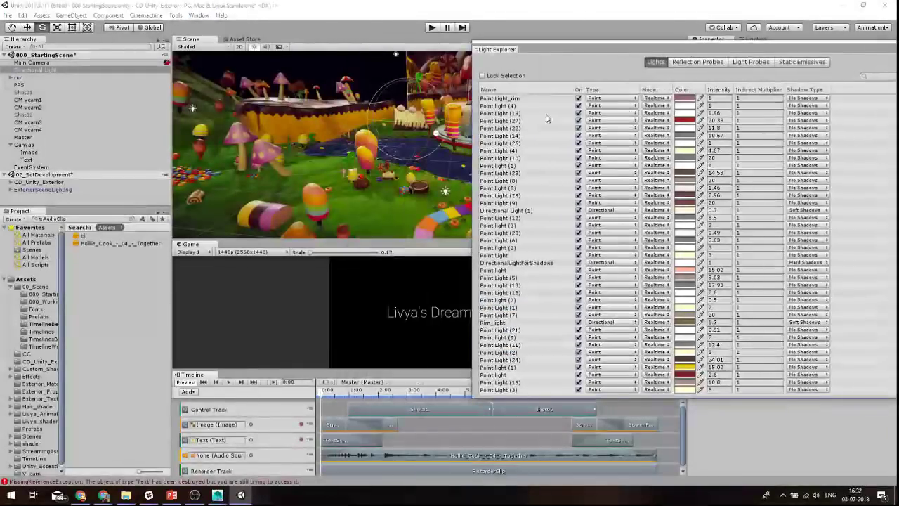
{"action": "left_click", "coordinate": [523, 114]}
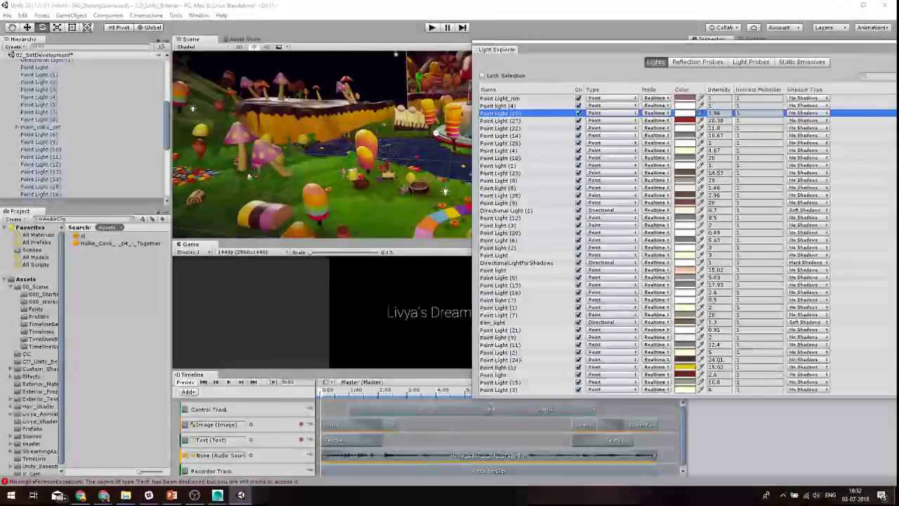
{"action": "left_click", "coordinate": [513, 196]}
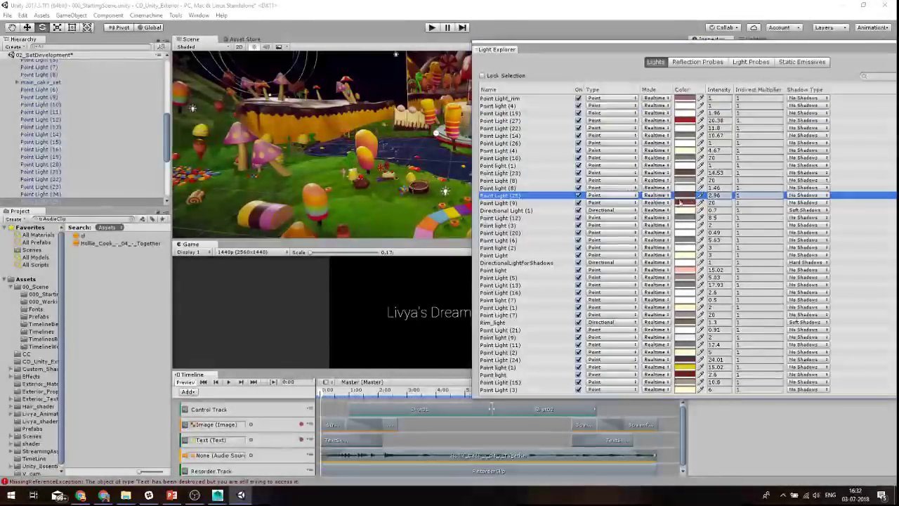
{"action": "left_click", "coordinate": [627, 196]}
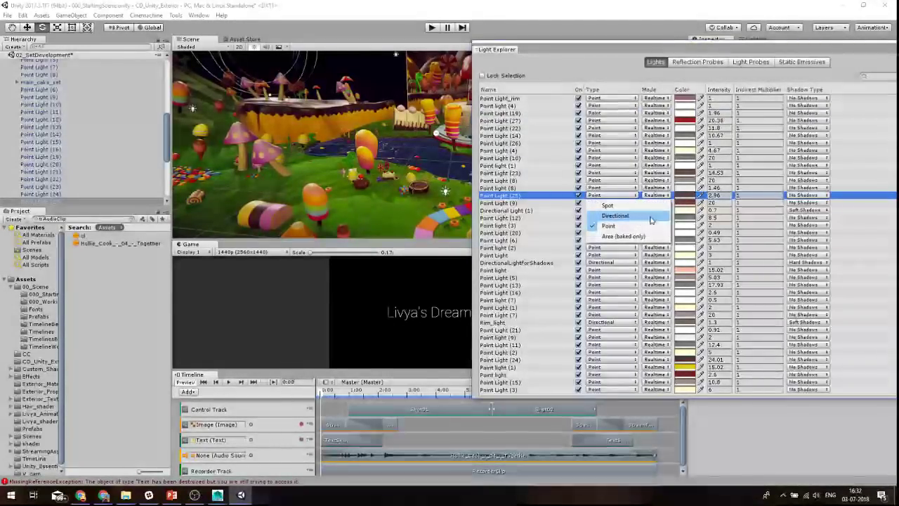
{"action": "left_click_drag", "start_coordinate": [773, 50], "coordinate": [535, 70]}
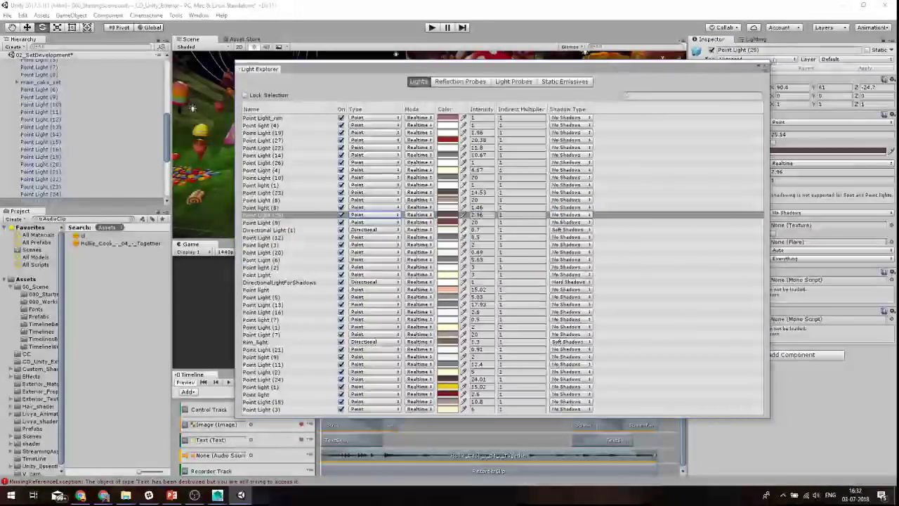
{"action": "left_click", "coordinate": [766, 68]}
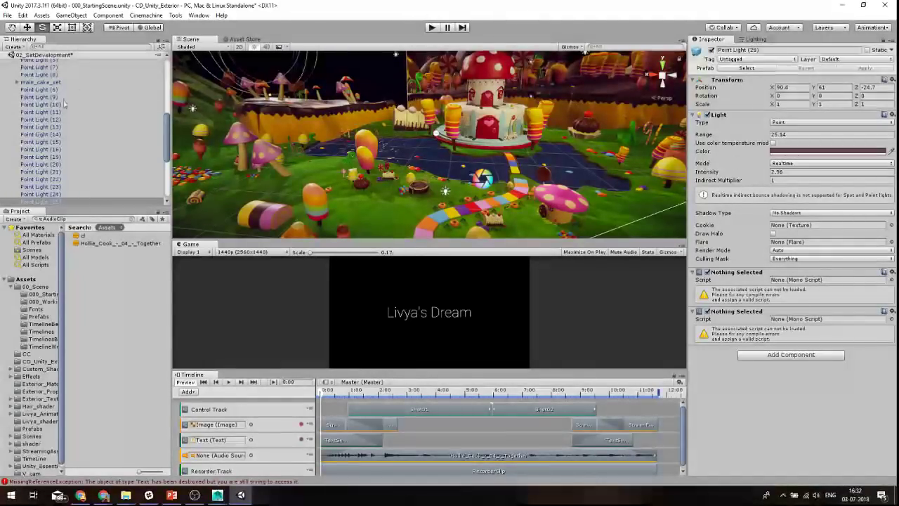
Select Main Camera, set the Timeline playhead to 3:56, and enlarge the Game view.
{"action": "scroll", "coordinate": [40, 144], "scroll_direction": "up", "scroll_amount": 10}
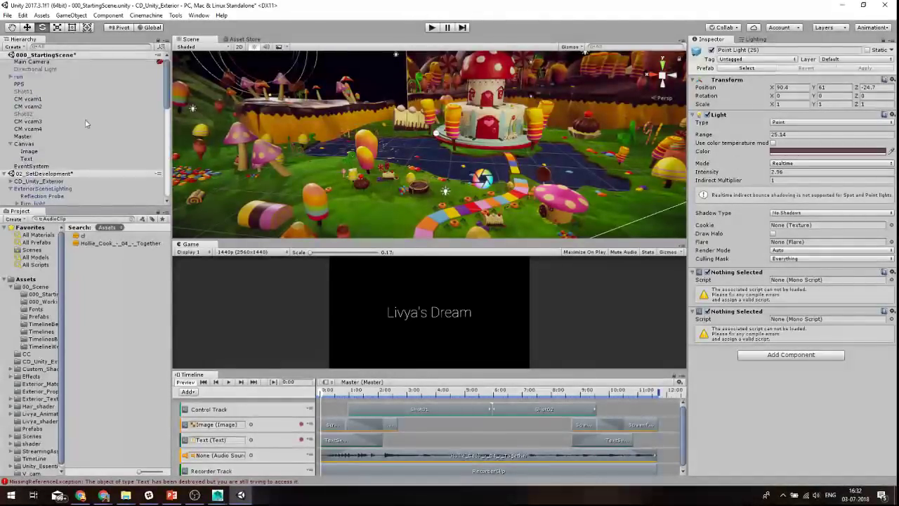
{"action": "left_click", "coordinate": [32, 62]}
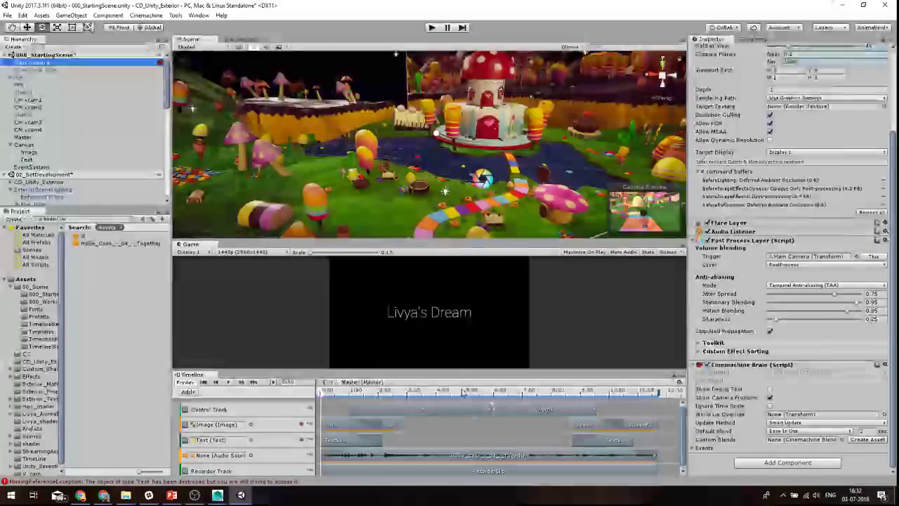
{"action": "left_click", "coordinate": [484, 390]}
{"action": "left_click_drag", "start_coordinate": [489, 398], "coordinate": [433, 401]}
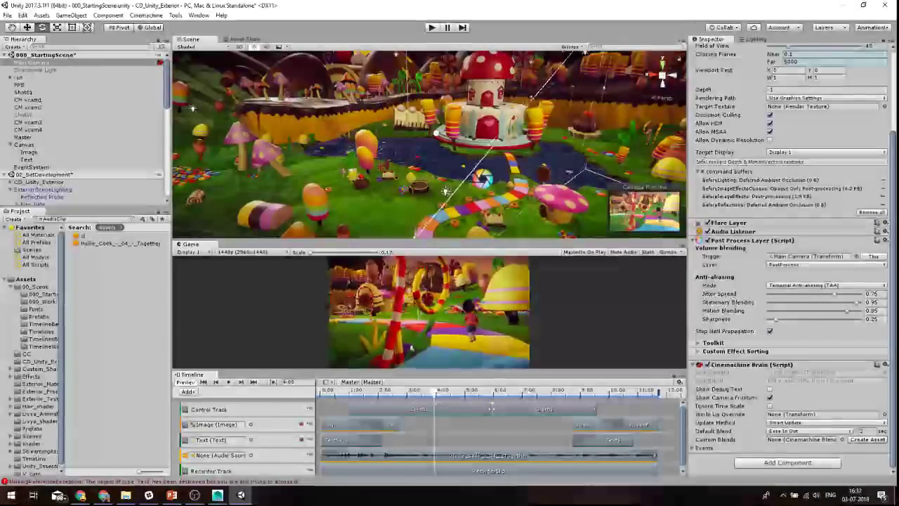
{"action": "left_click_drag", "start_coordinate": [428, 240], "coordinate": [429, 141]}
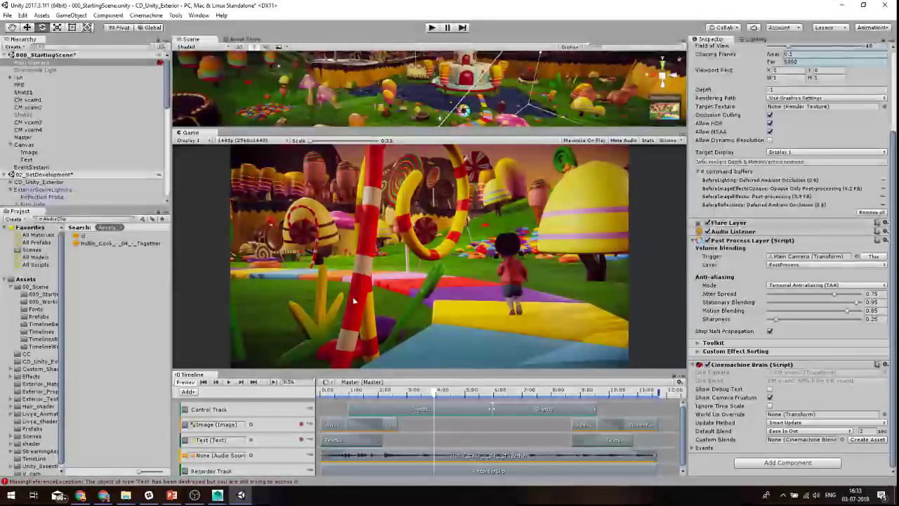
{"action": "left_click", "coordinate": [825, 285]}
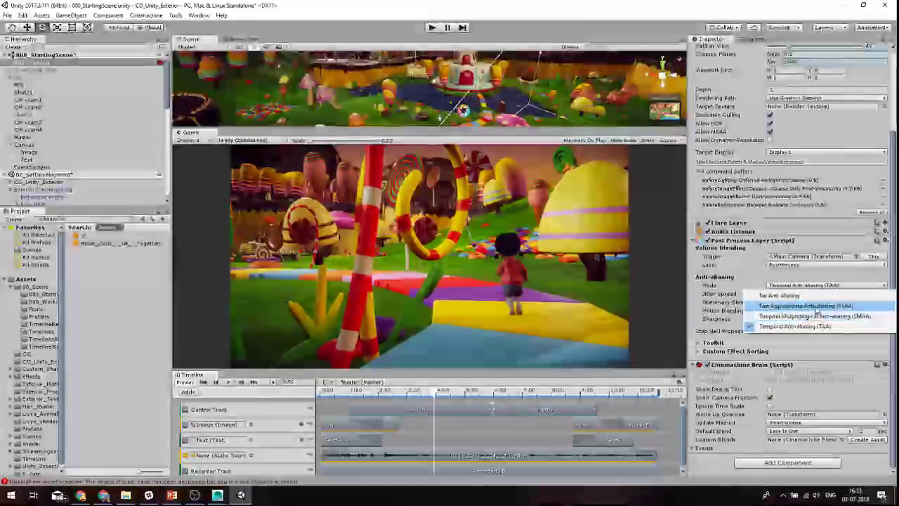
{"action": "left_click", "coordinate": [815, 306]}
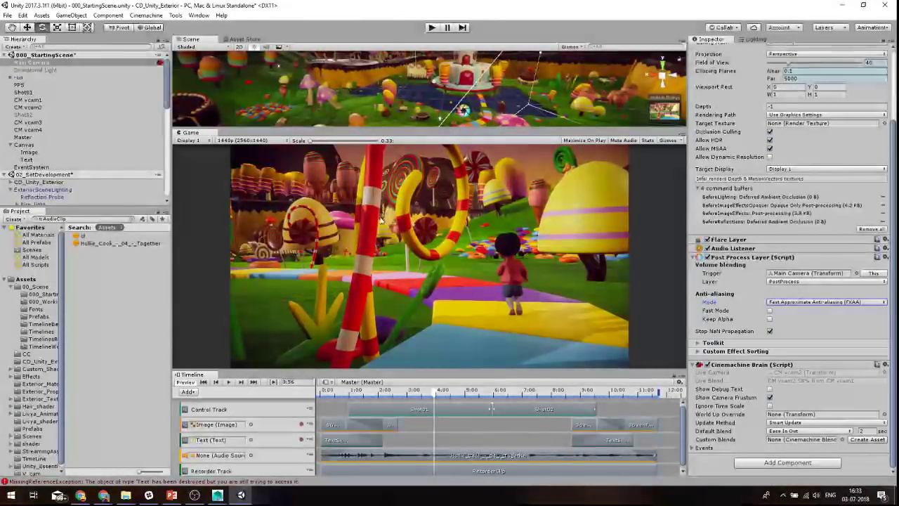
{"action": "key", "text": "space"}
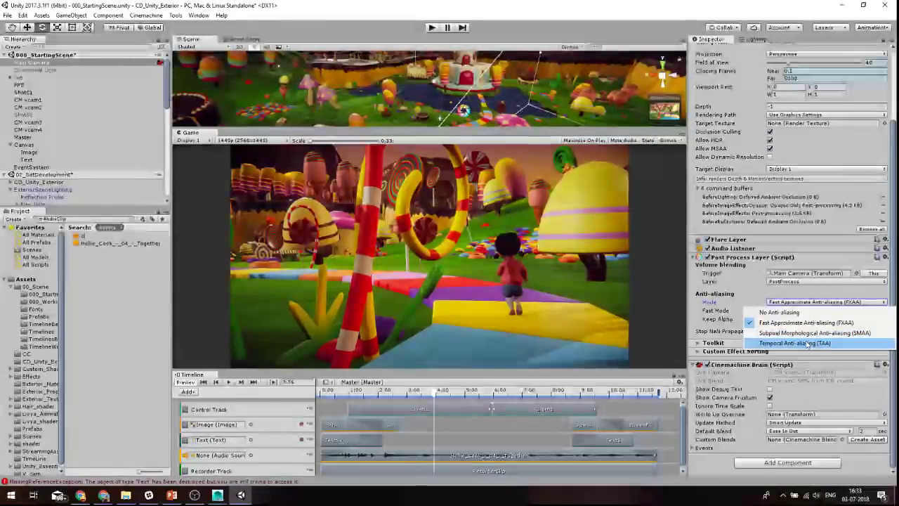
{"action": "left_click", "coordinate": [808, 342]}
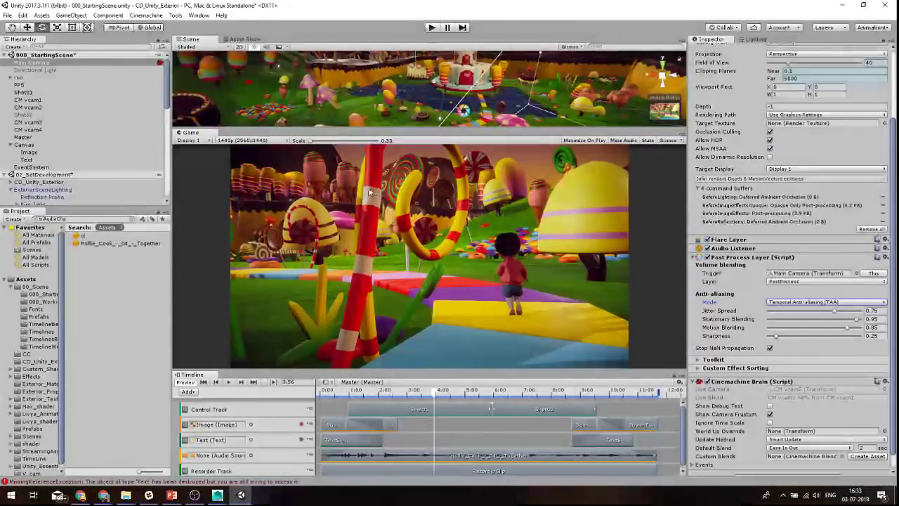
{"action": "left_click", "coordinate": [775, 302]}
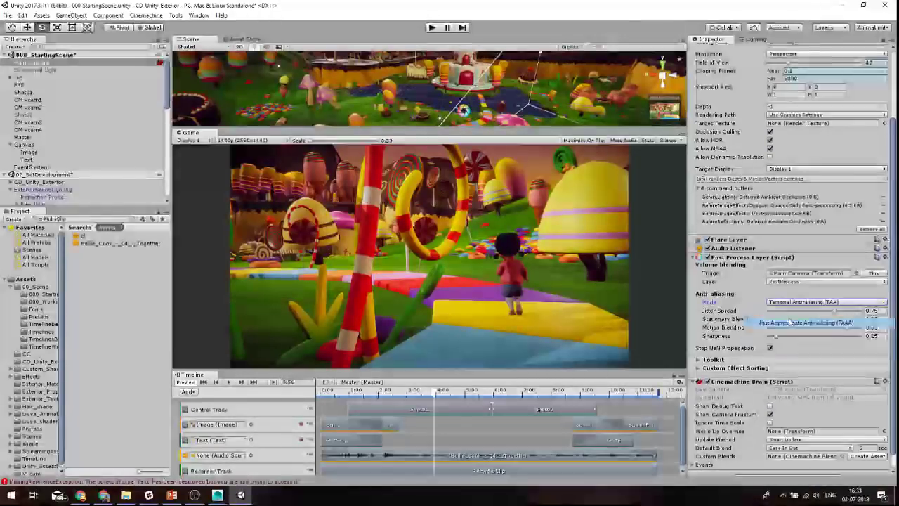
{"action": "left_click", "coordinate": [797, 318]}
{"action": "left_click", "coordinate": [785, 303]}
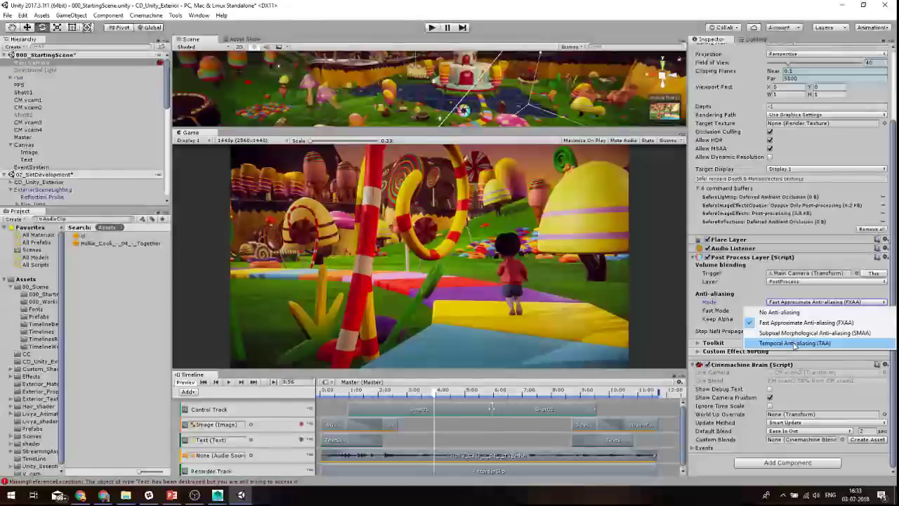
{"action": "left_click", "coordinate": [794, 343]}
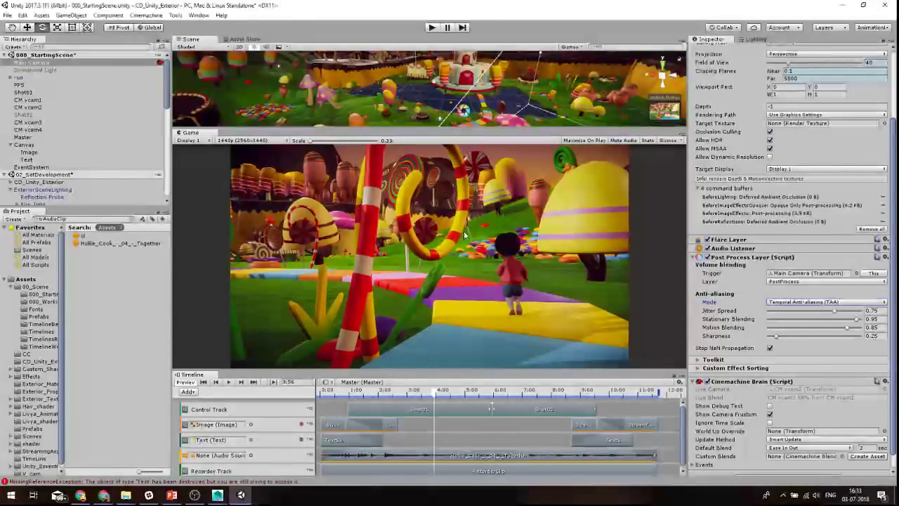
Enlarge the Timeline panel and add a Time Dilation Track.
{"action": "left_click_drag", "start_coordinate": [495, 374], "coordinate": [495, 238]}
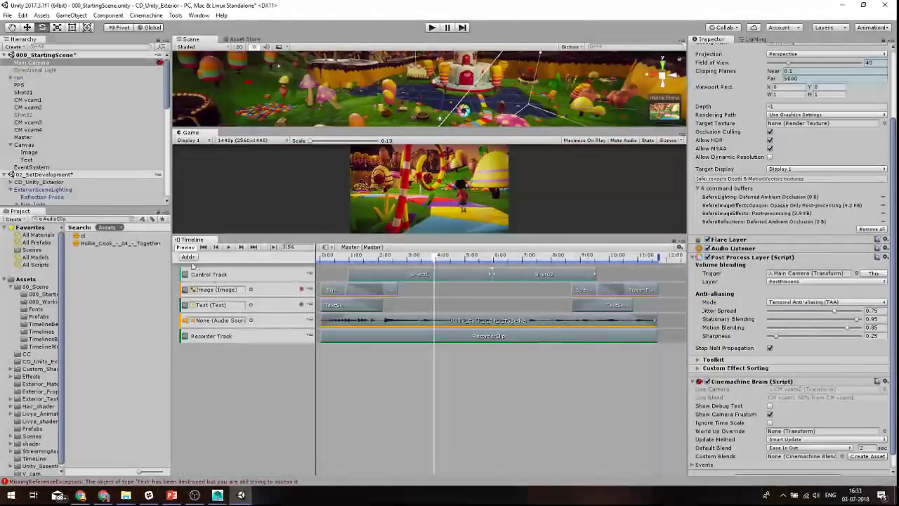
{"action": "left_click", "coordinate": [188, 256]}
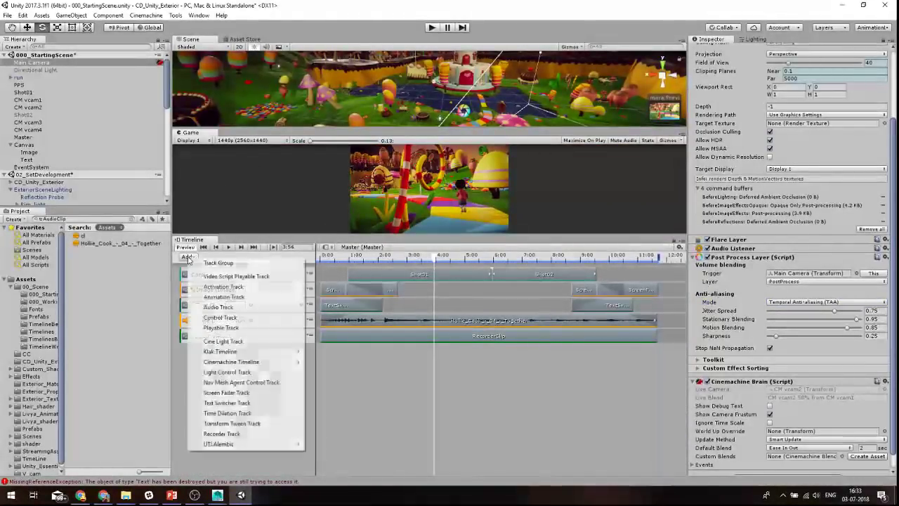
{"action": "left_click", "coordinate": [231, 415]}
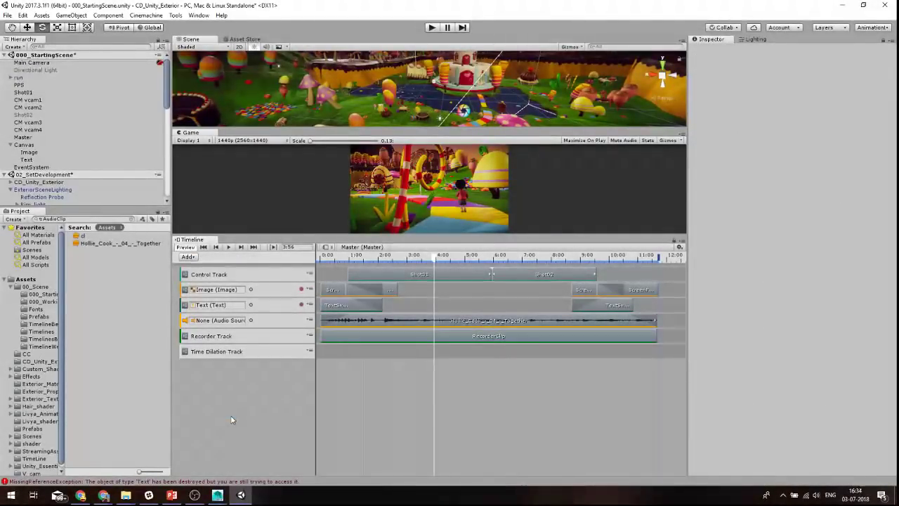
Mute and lock the Recorder Track, then bring up the Time Dilation Track's options.
{"action": "left_click", "coordinate": [268, 336]}
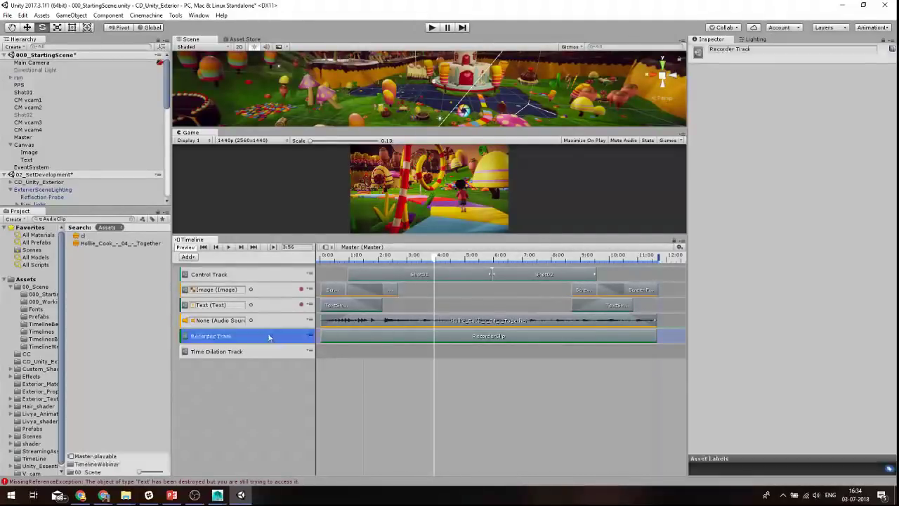
{"action": "key", "text": "m"}
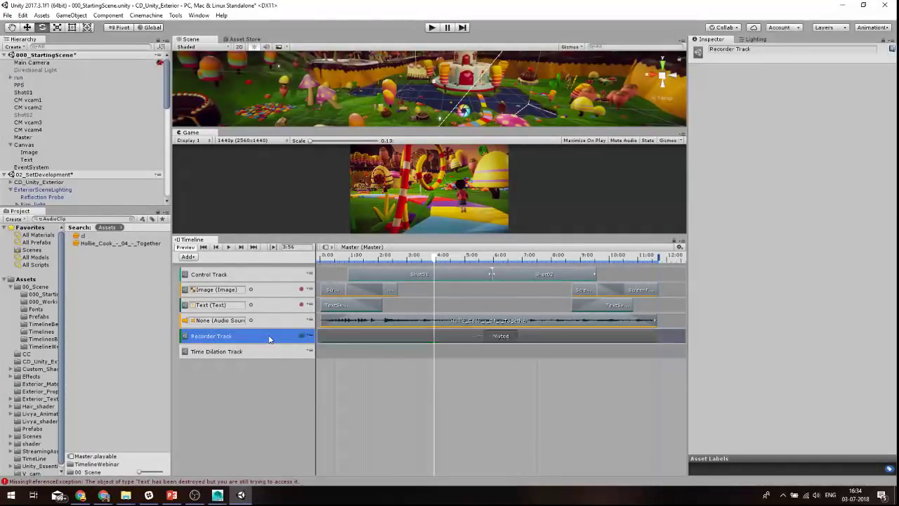
{"action": "right_click", "coordinate": [284, 336]}
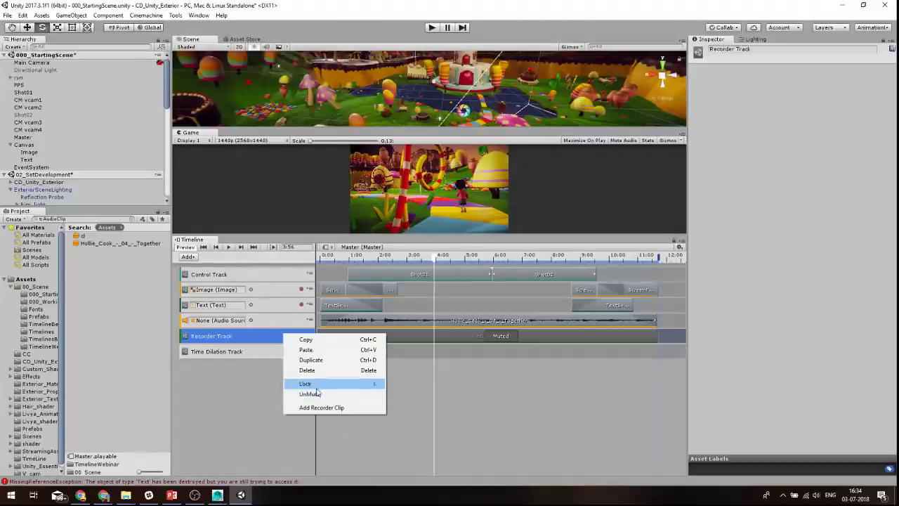
{"action": "left_click", "coordinate": [307, 384]}
{"action": "right_click", "coordinate": [281, 338]}
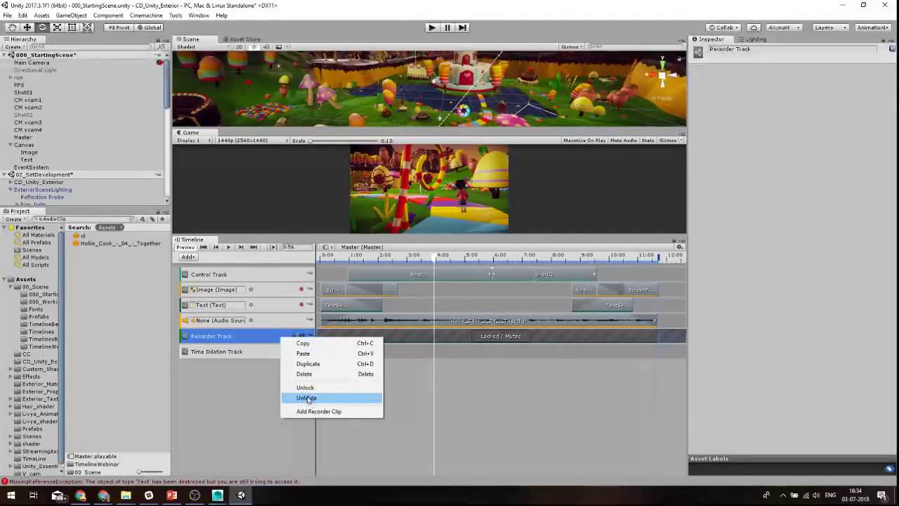
{"action": "left_click", "coordinate": [415, 310]}
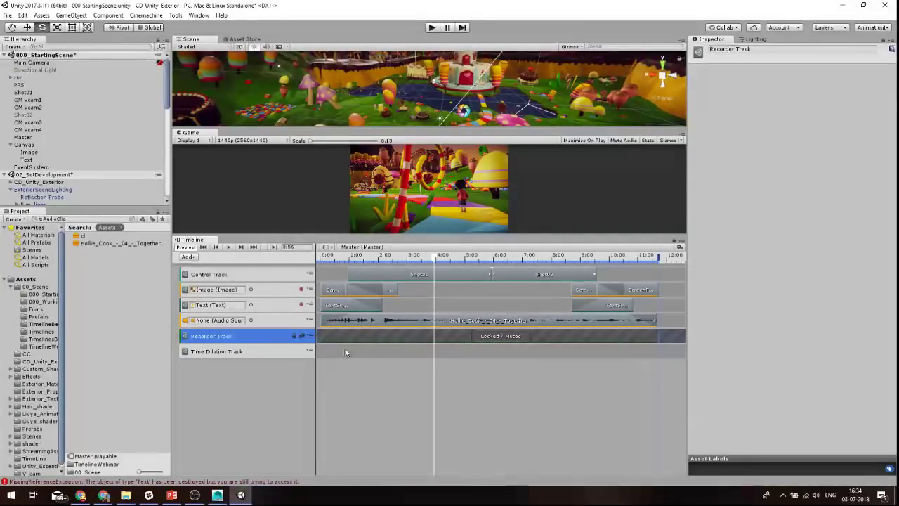
{"action": "left_click", "coordinate": [396, 358]}
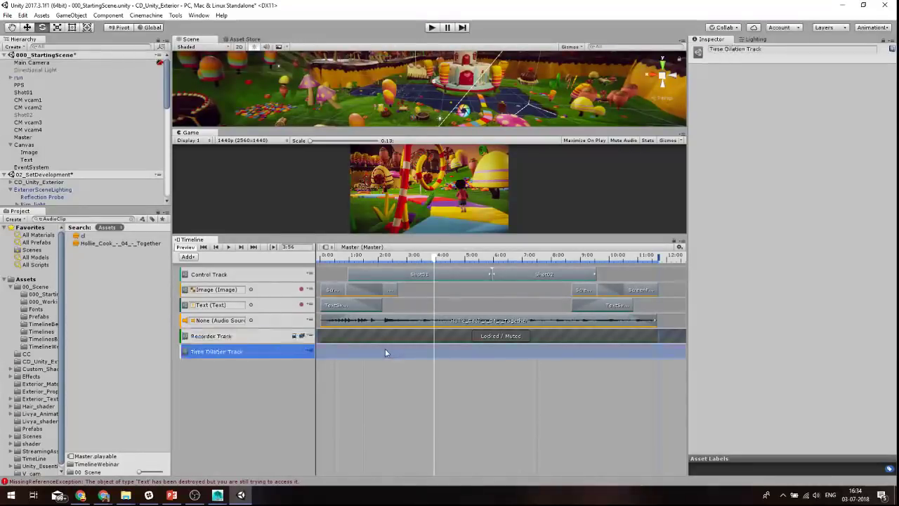
{"action": "right_click", "coordinate": [385, 348]}
Add a TimeDilationClip starting at 2.15 s with Time Scale 0.5 and test it in Play mode.
{"action": "left_click", "coordinate": [424, 424]}
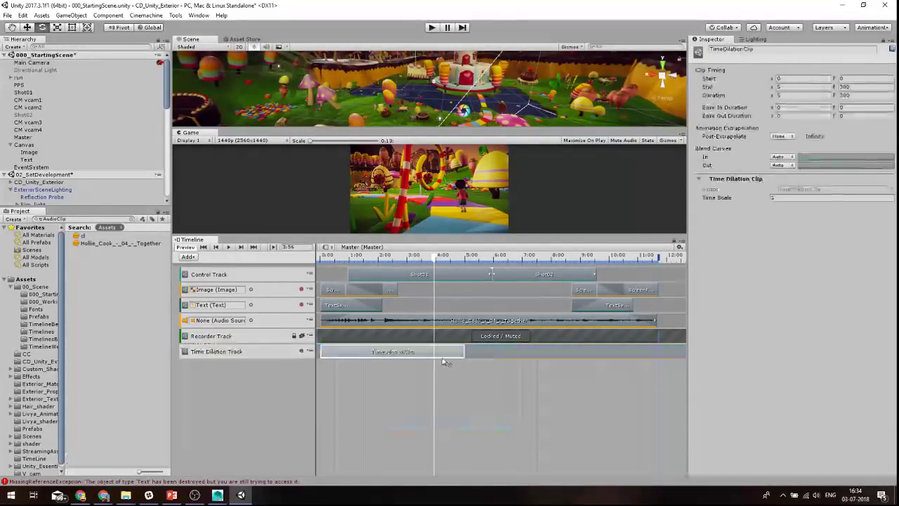
{"action": "left_click_drag", "start_coordinate": [434, 257], "coordinate": [392, 257]}
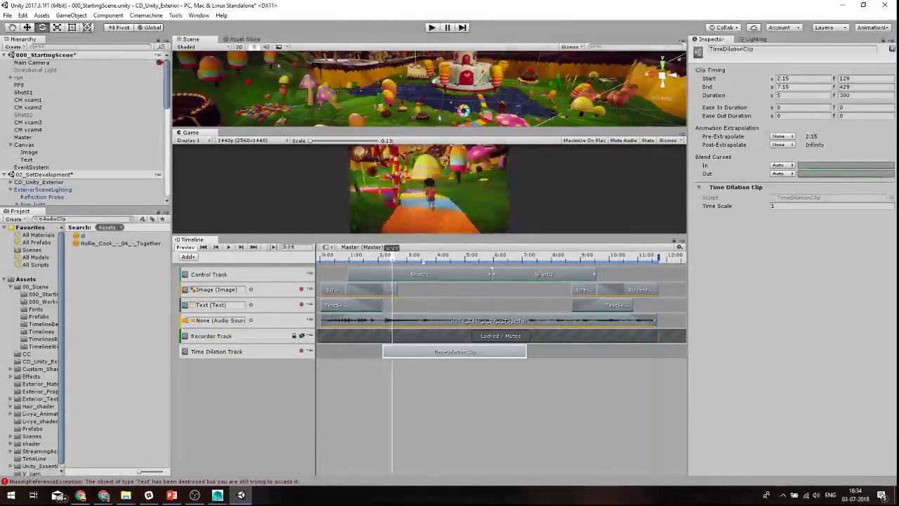
{"action": "left_click", "coordinate": [772, 205]}
{"action": "type", "text": "0.5"}
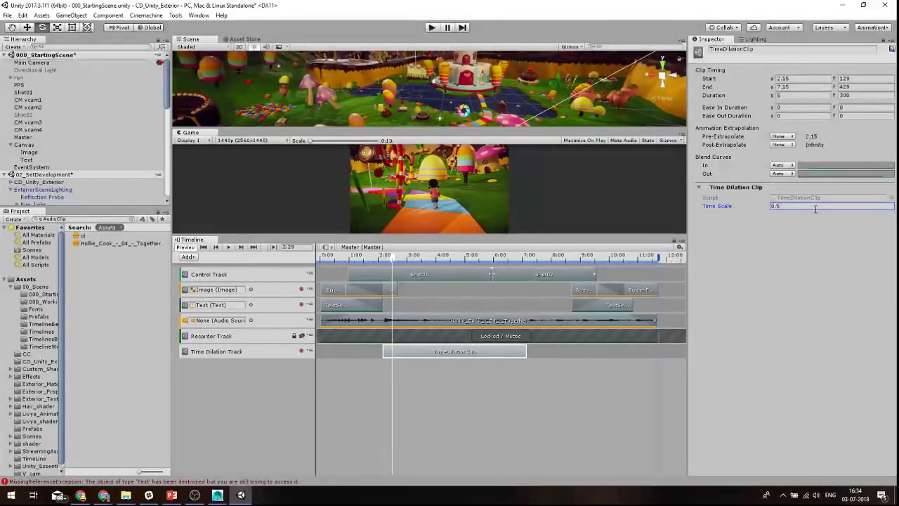
{"action": "left_click", "coordinate": [228, 247]}
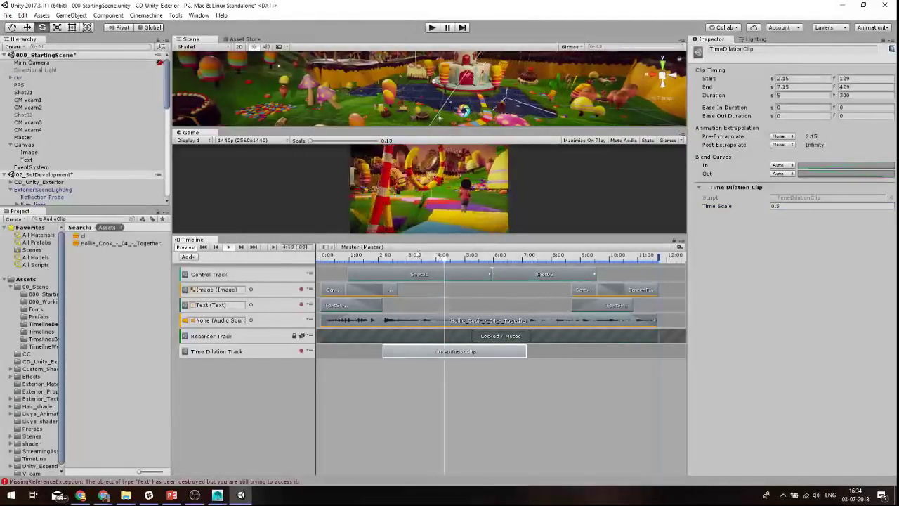
{"action": "left_click_drag", "start_coordinate": [425, 256], "coordinate": [405, 257]}
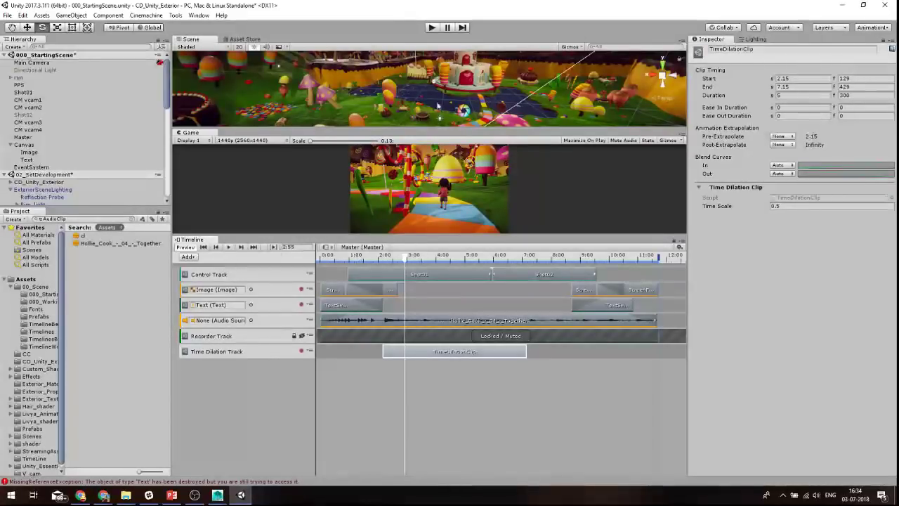
{"action": "left_click", "coordinate": [432, 28]}
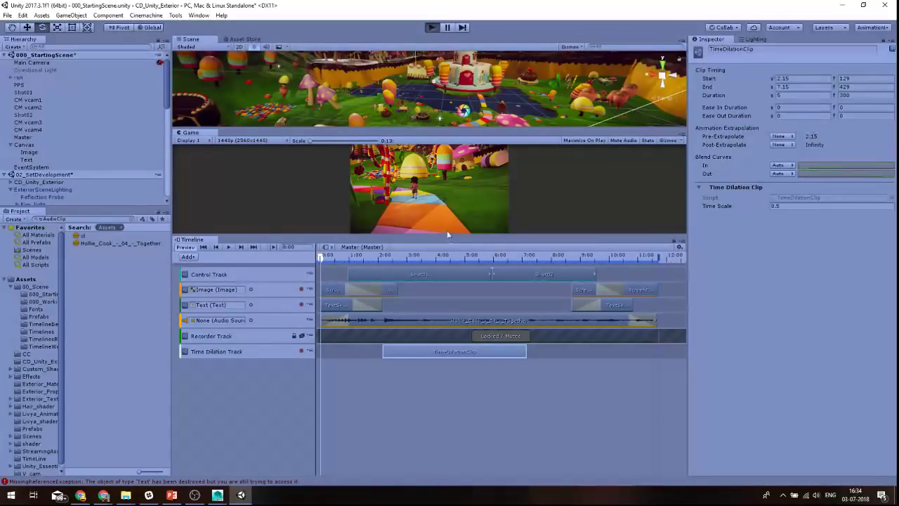
{"action": "left_click_drag", "start_coordinate": [447, 234], "coordinate": [481, 281]}
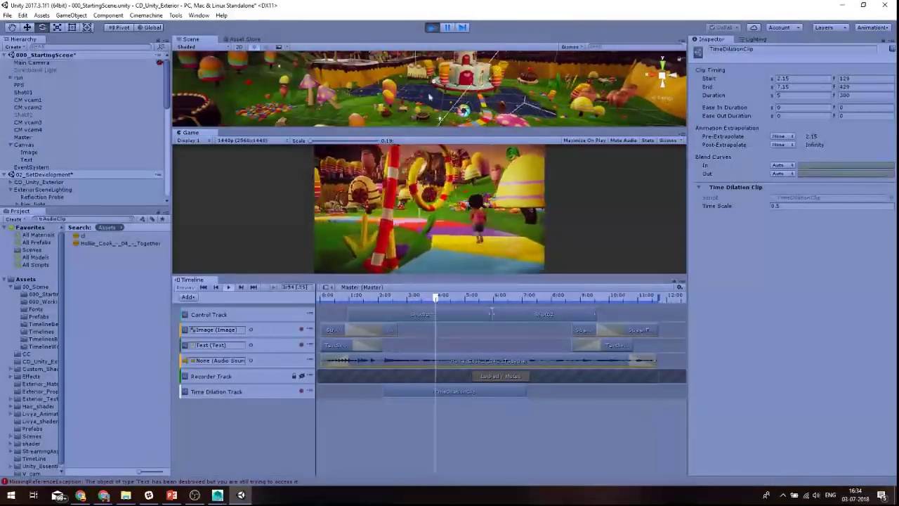
{"action": "key", "text": "ctrl+p"}
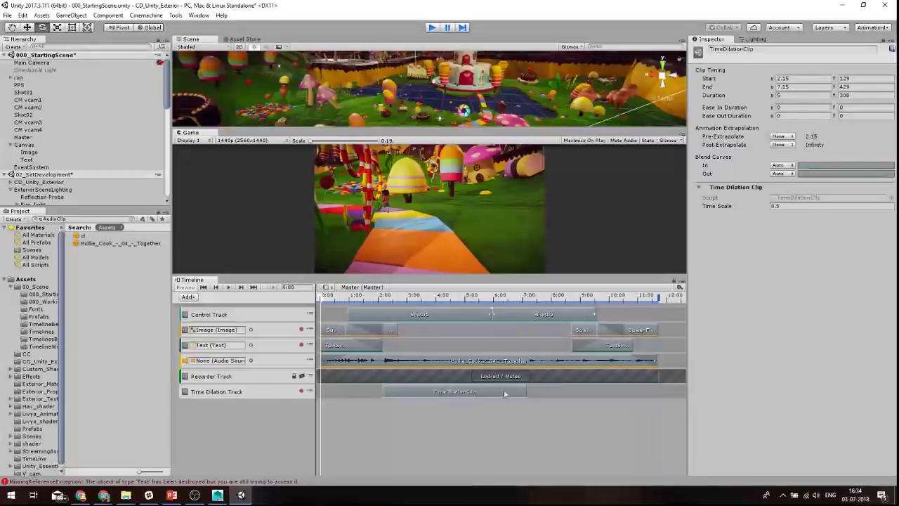
Change the clip's Time Scale to 4 and test the speed-up in Play mode.
{"action": "left_click", "coordinate": [792, 206]}
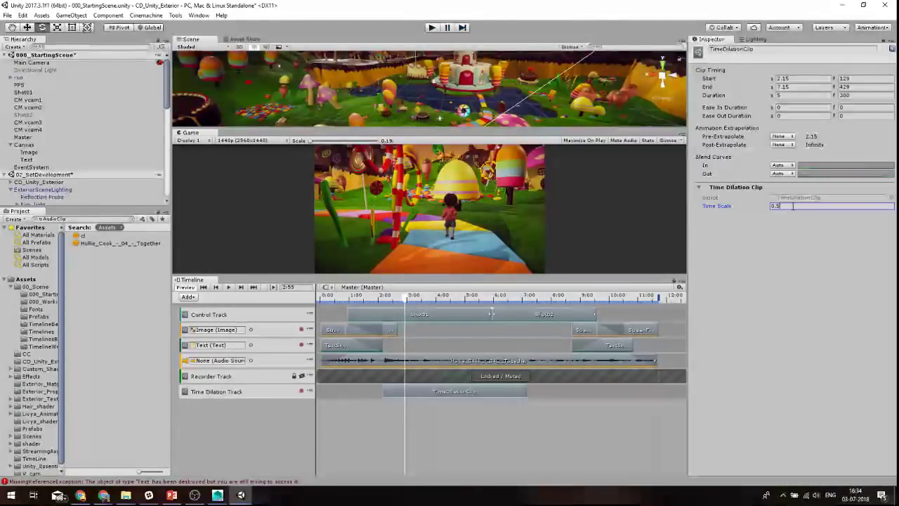
{"action": "type", "text": "4"}
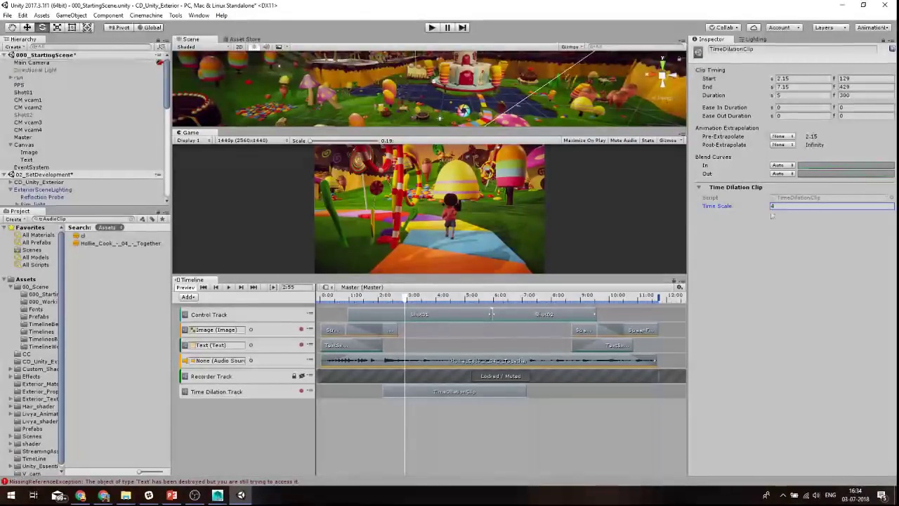
{"action": "left_click", "coordinate": [430, 28]}
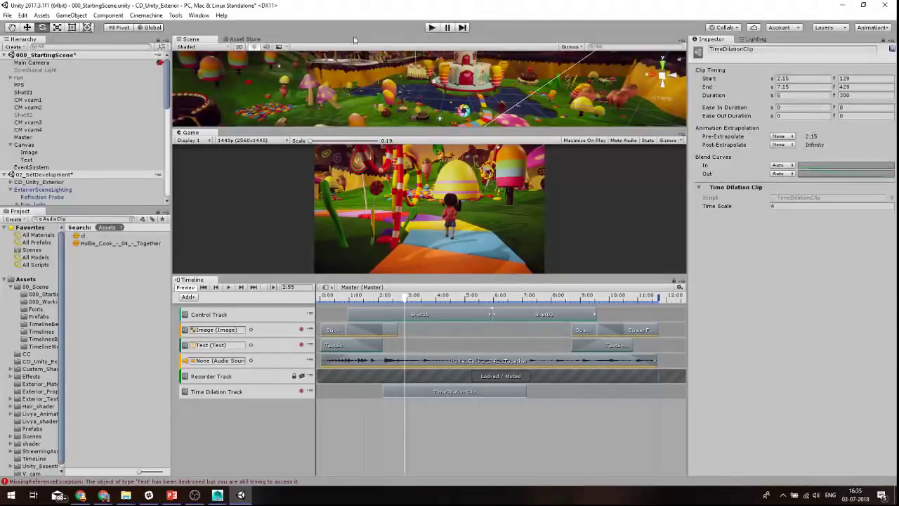
{"action": "left_click", "coordinate": [203, 15]}
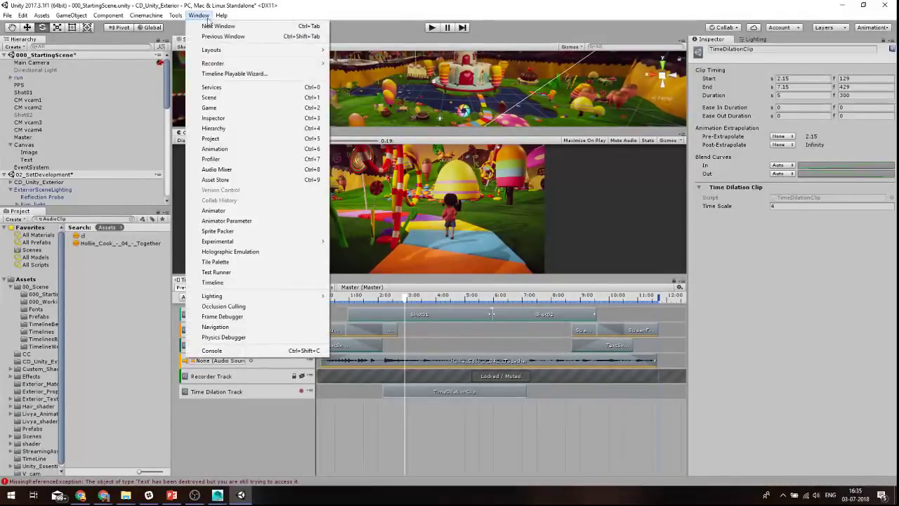
{"action": "left_click", "coordinate": [240, 75]}
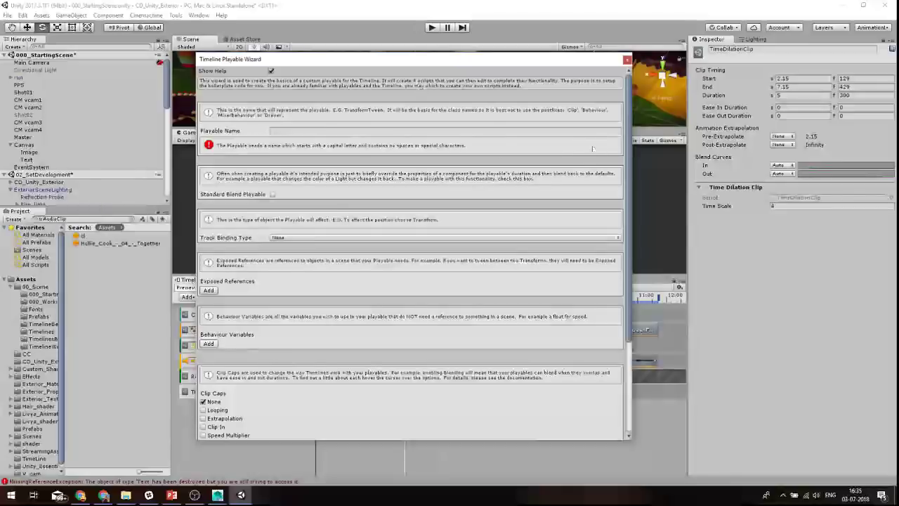
{"action": "left_click", "coordinate": [628, 61]}
{"action": "left_click", "coordinate": [189, 296]}
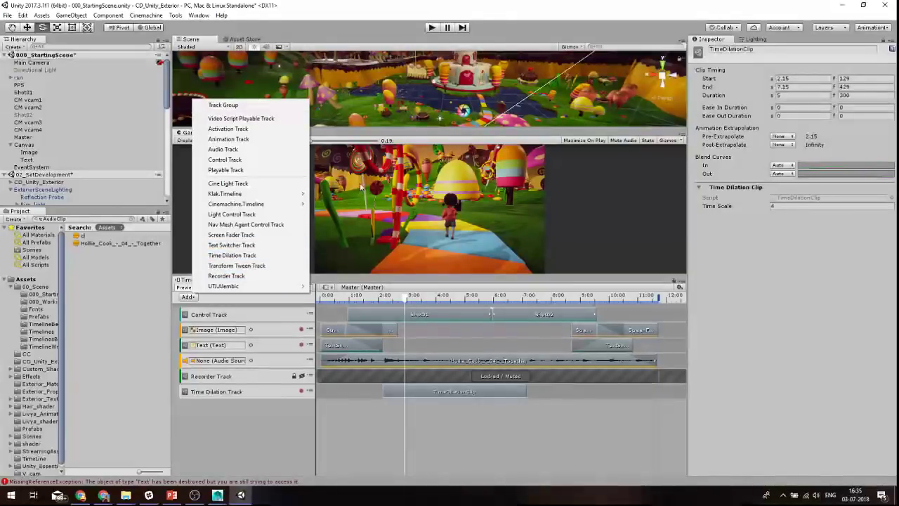
{"action": "left_click", "coordinate": [526, 4]}
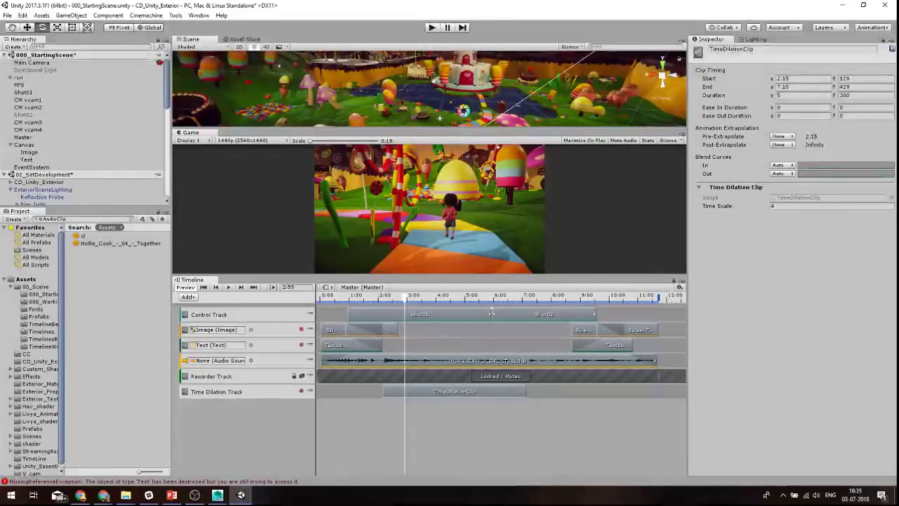
{"action": "key", "text": "alt+Tab"}
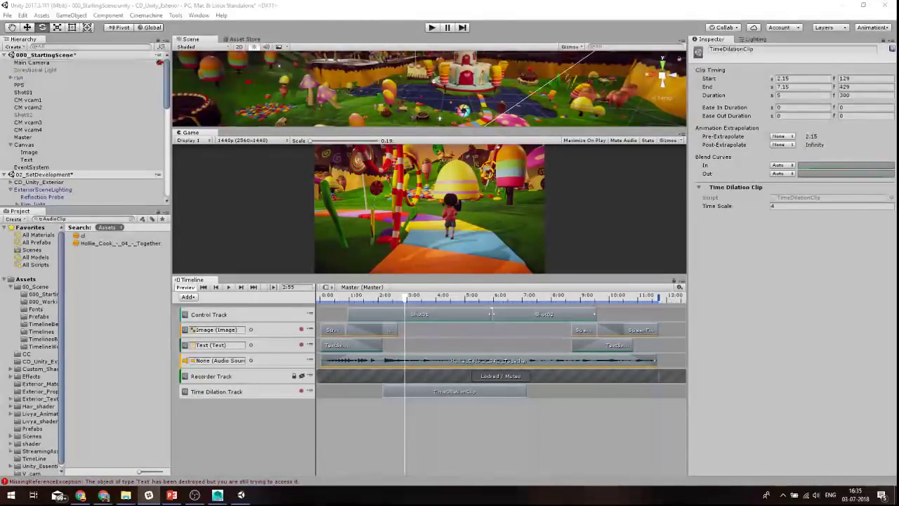
{"action": "key", "text": "alt+Tab"}
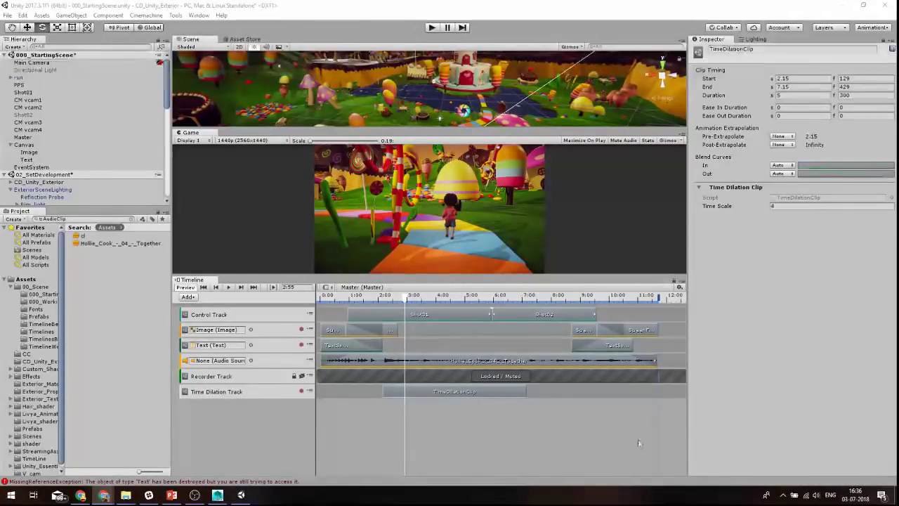
Switch to PowerPoint and start the slide show on slide 21, the closing 'Thank you!' slide.
{"action": "key", "text": "alt+Tab"}
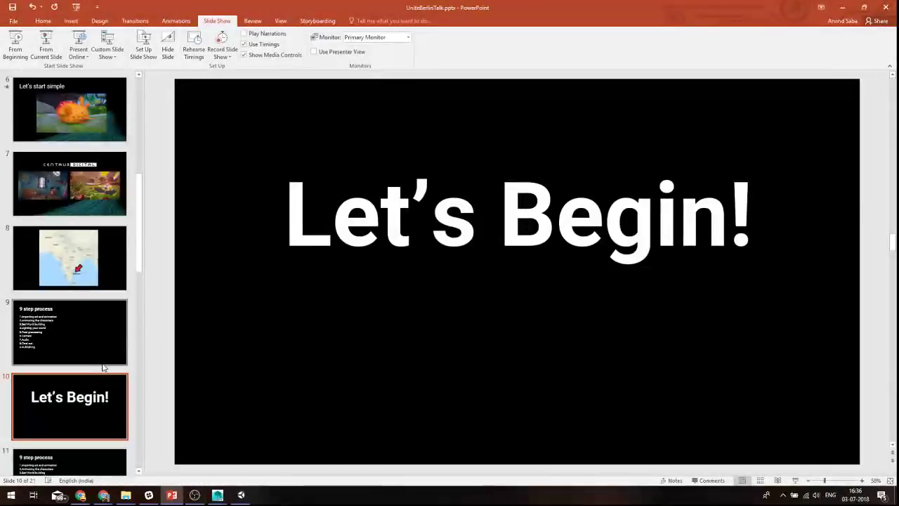
{"action": "mouse_move", "coordinate": [139, 259]}
{"action": "left_mouse_down"}
{"action": "mouse_move", "coordinate": [153, 344]}
{"action": "mouse_move", "coordinate": [151, 473]}
{"action": "left_mouse_up"}
{"action": "key", "text": "End"}
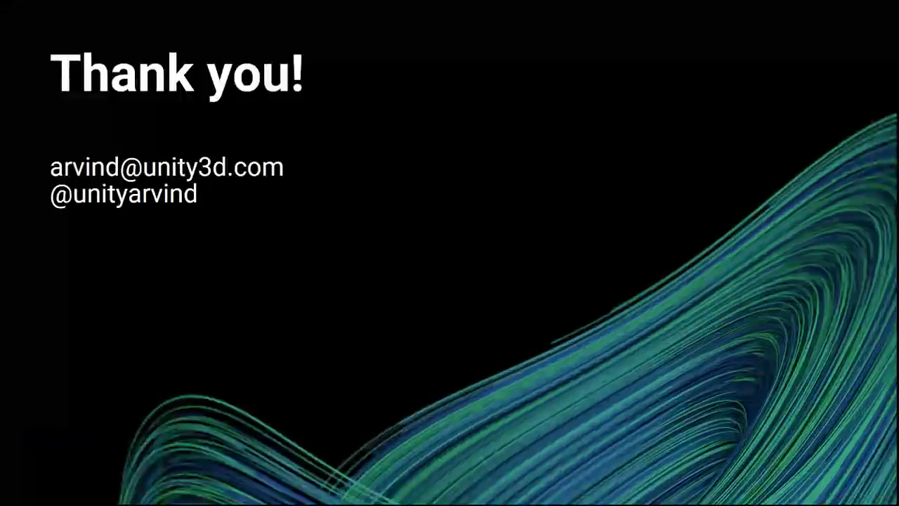
{"action": "left_click", "coordinate": [795, 480]}
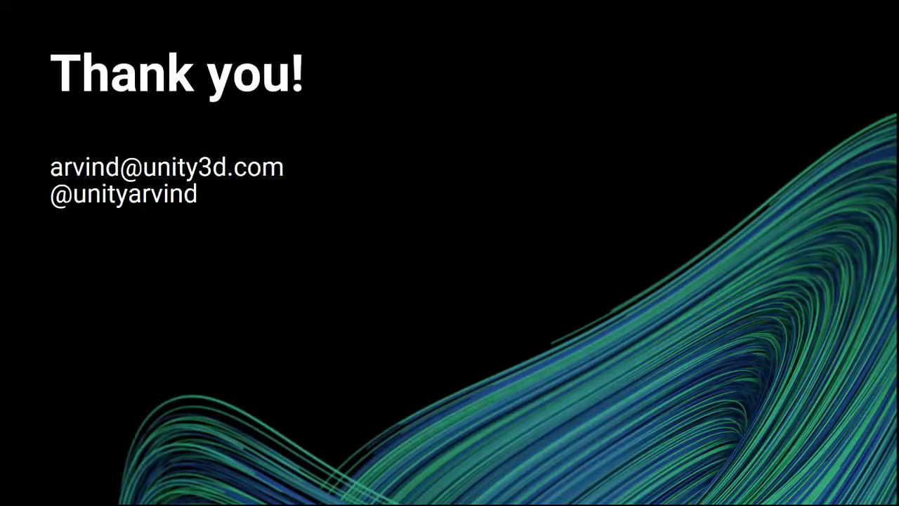
End the slide show, returning to the Thank you! slide 21, then switch back to Unity.
{"action": "left_click", "coordinate": [763, 130]}
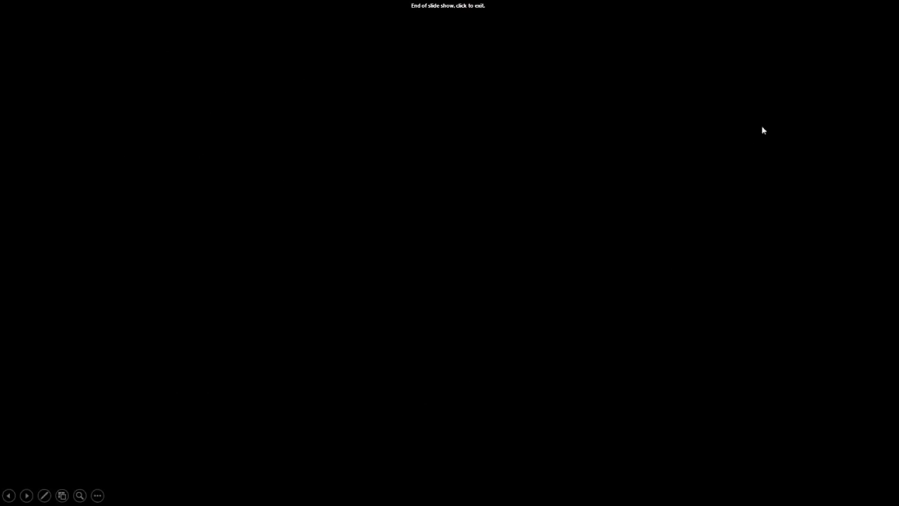
{"action": "left_click", "coordinate": [630, 108]}
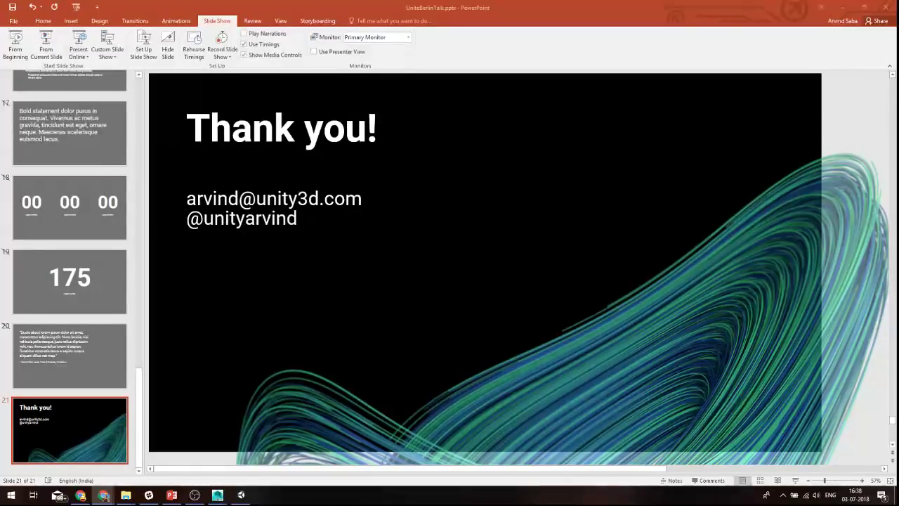
{"action": "left_click", "coordinate": [196, 495]}
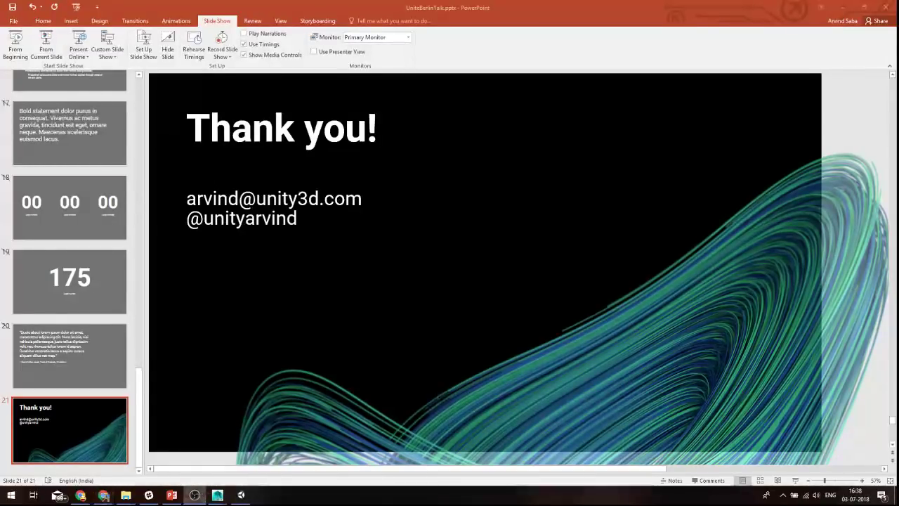